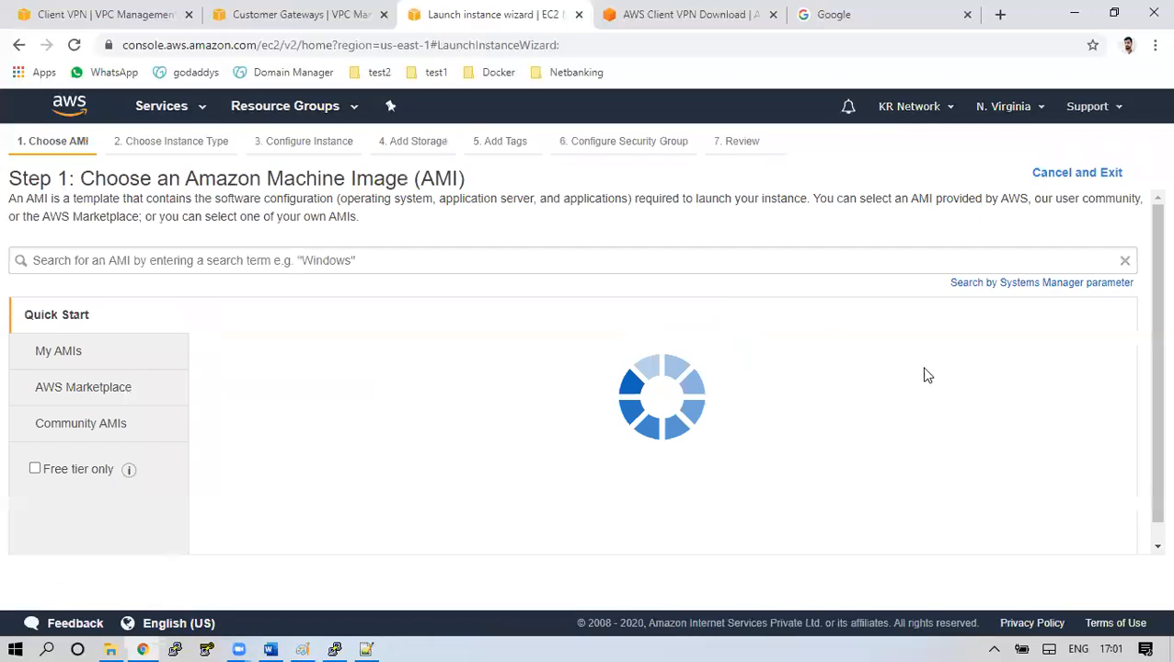
Choose the Amazon Linux 2 AMI on t2.micro and tag it Name=On-Premises-CGW
click(1076, 358)
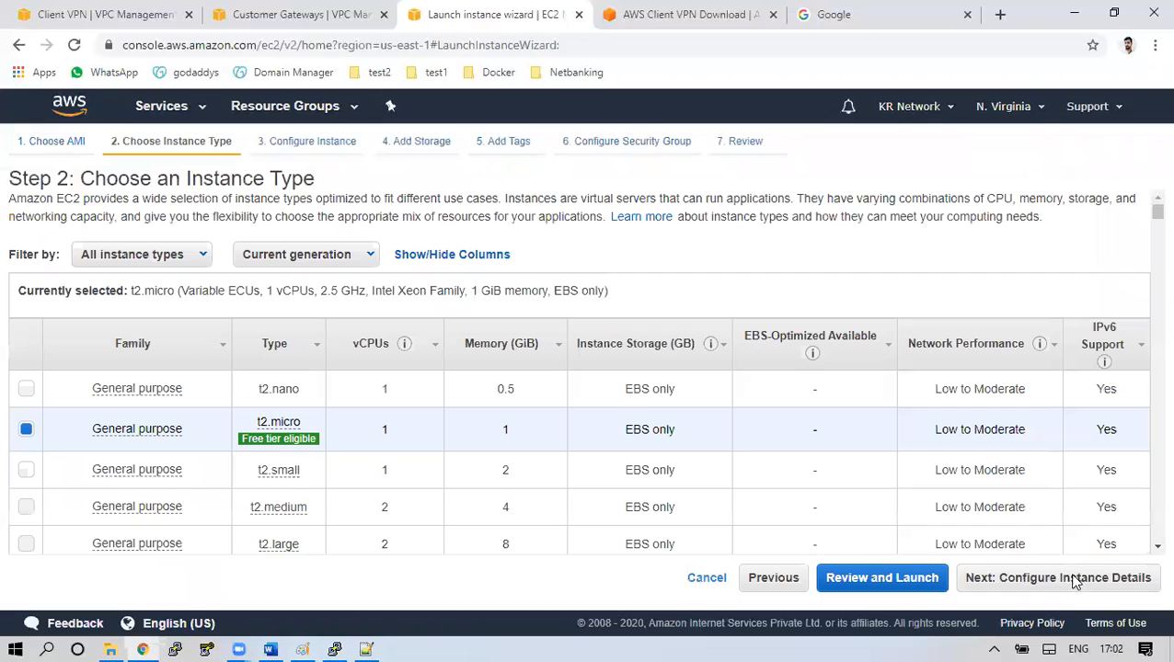
click(996, 585)
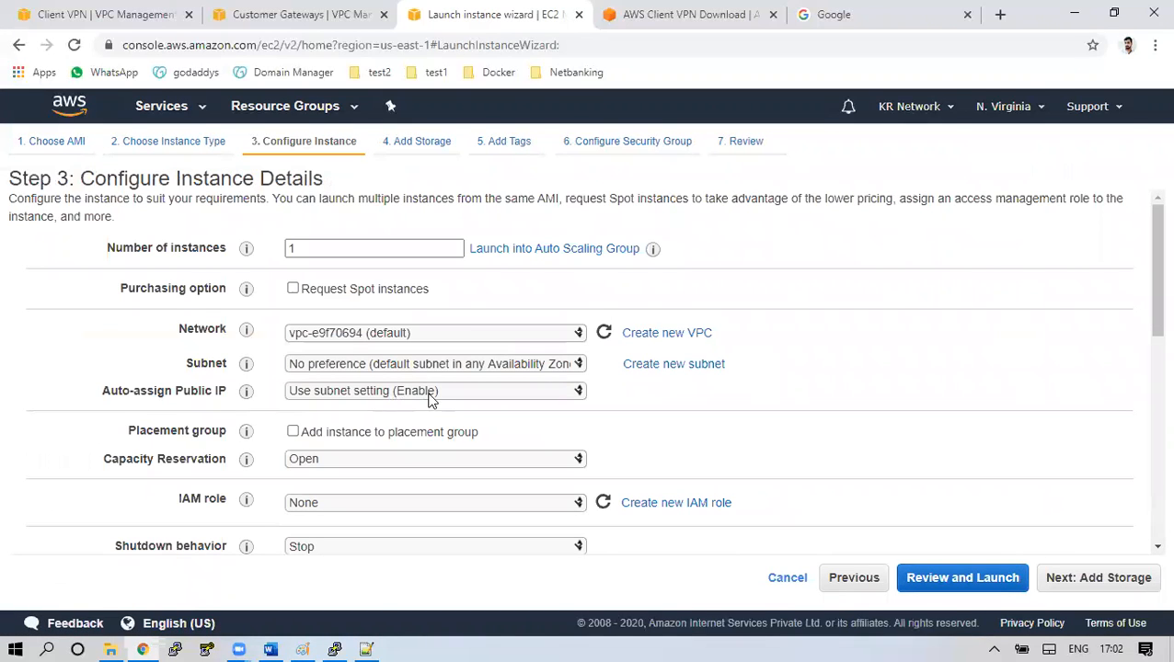
click(1093, 580)
click(1095, 580)
click(71, 418)
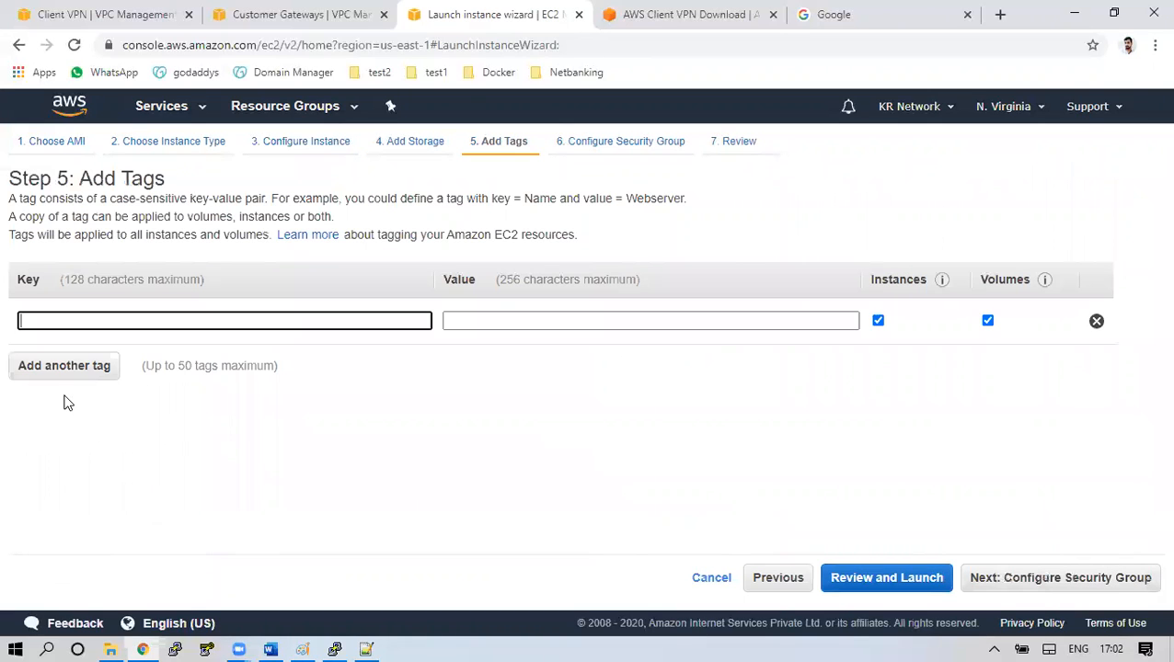
text(Name)
key(Tab)
text(O)
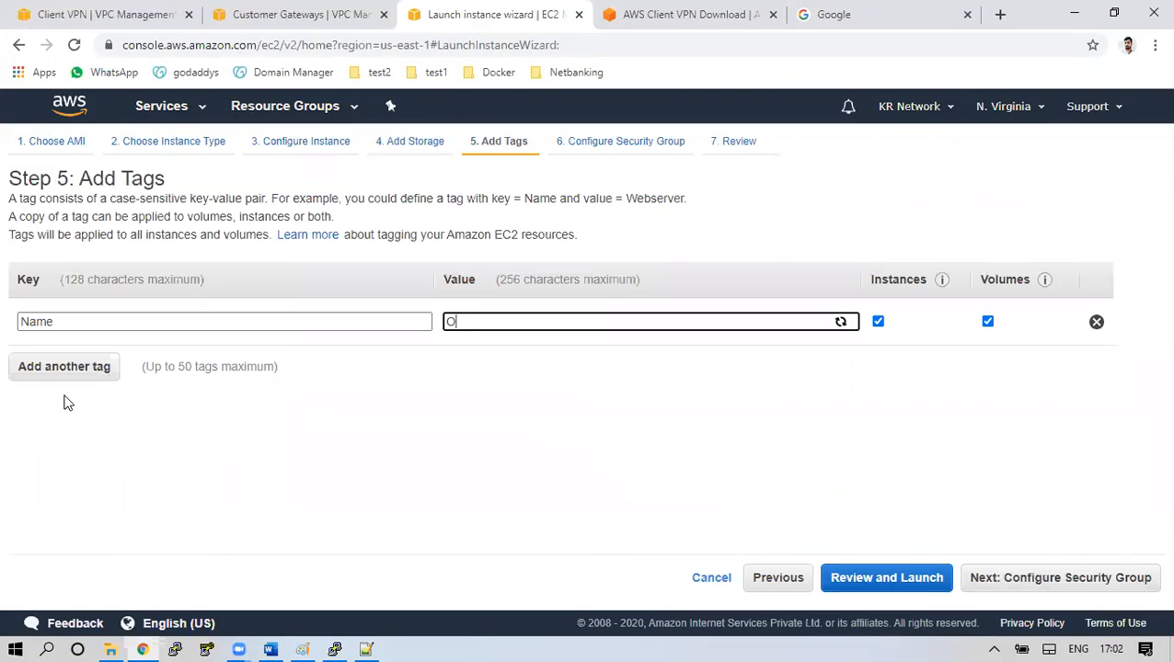
text(n-Premises-CGW)
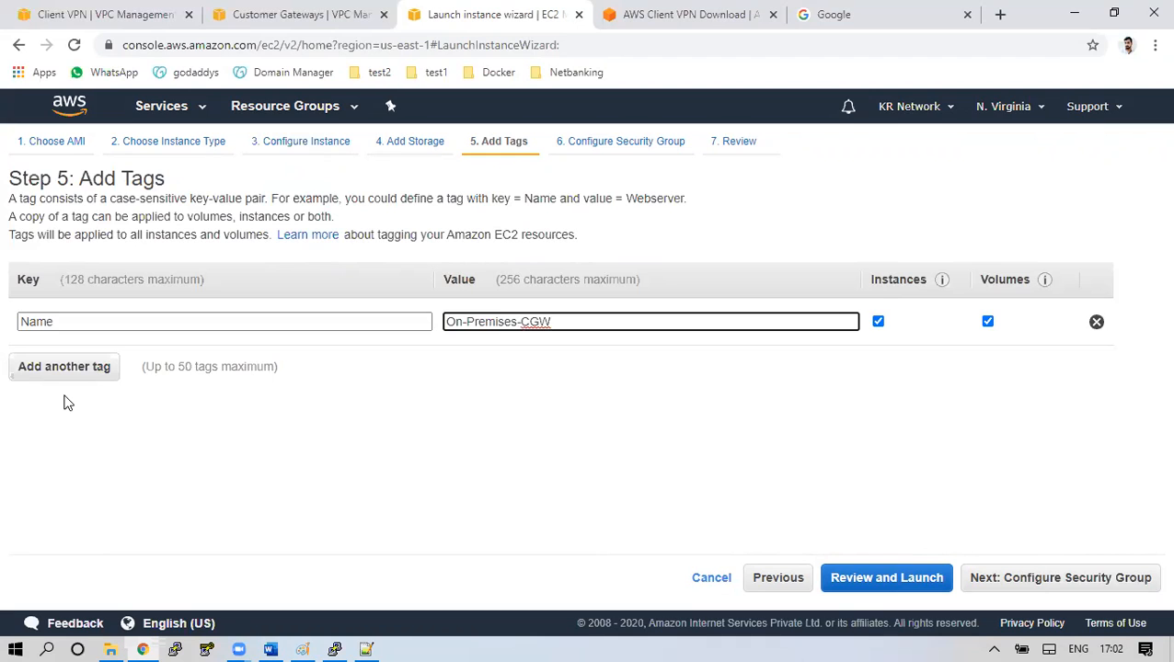
Use the existing default security group and launch with key pair New-Key
click(1100, 577)
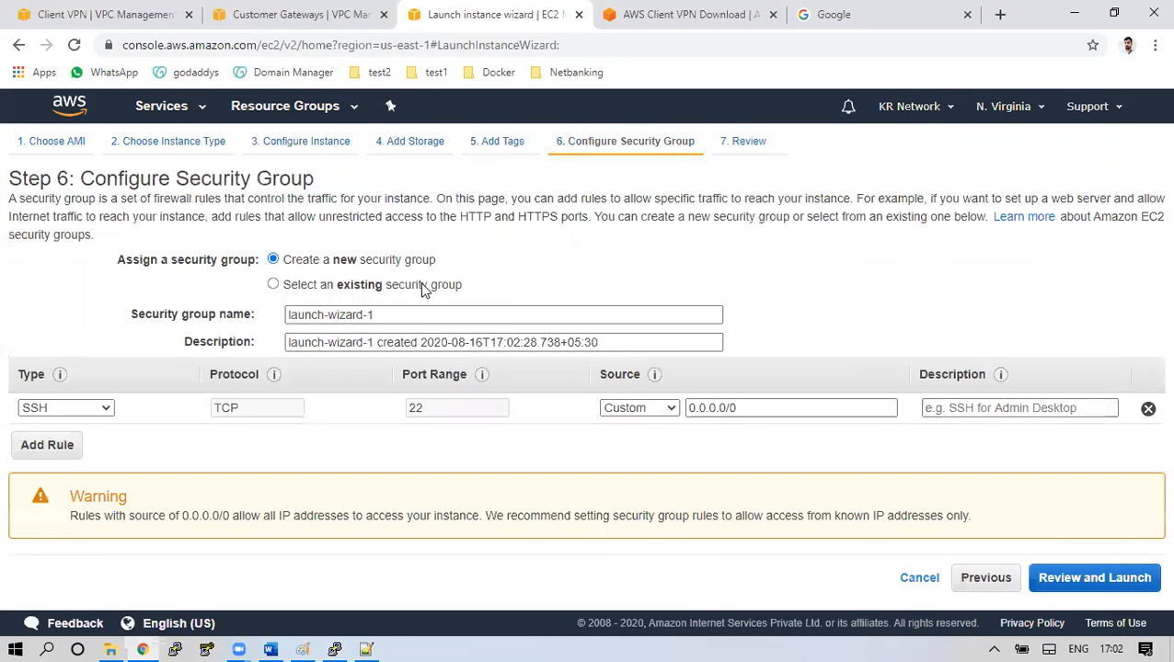
click(273, 284)
click(387, 379)
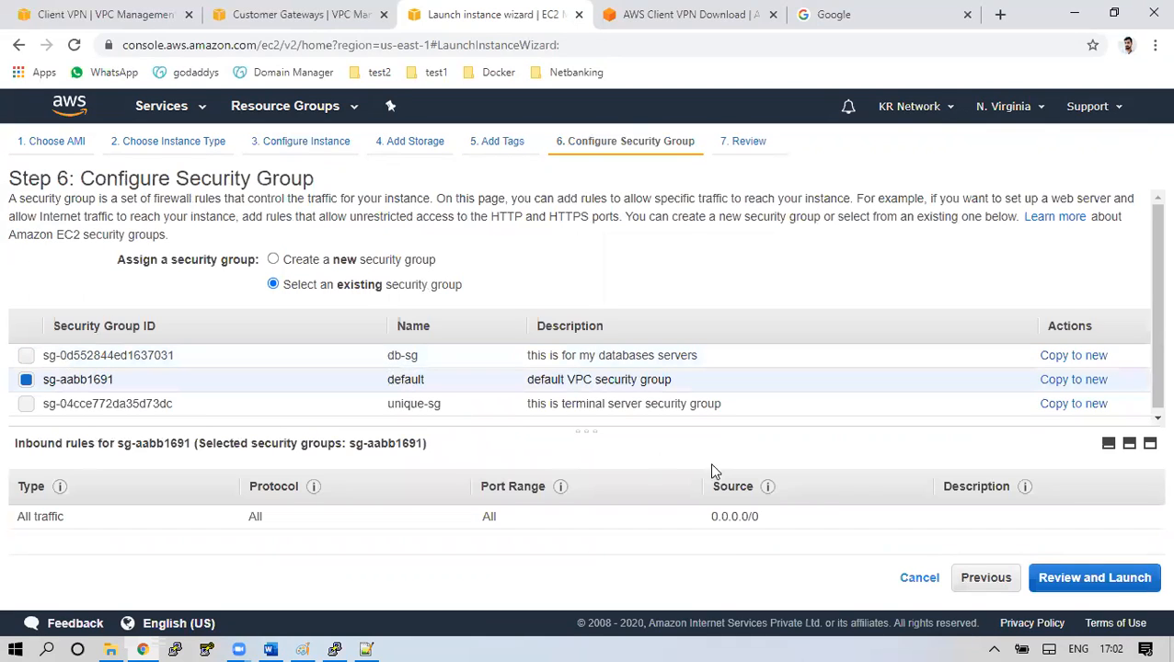
click(1129, 583)
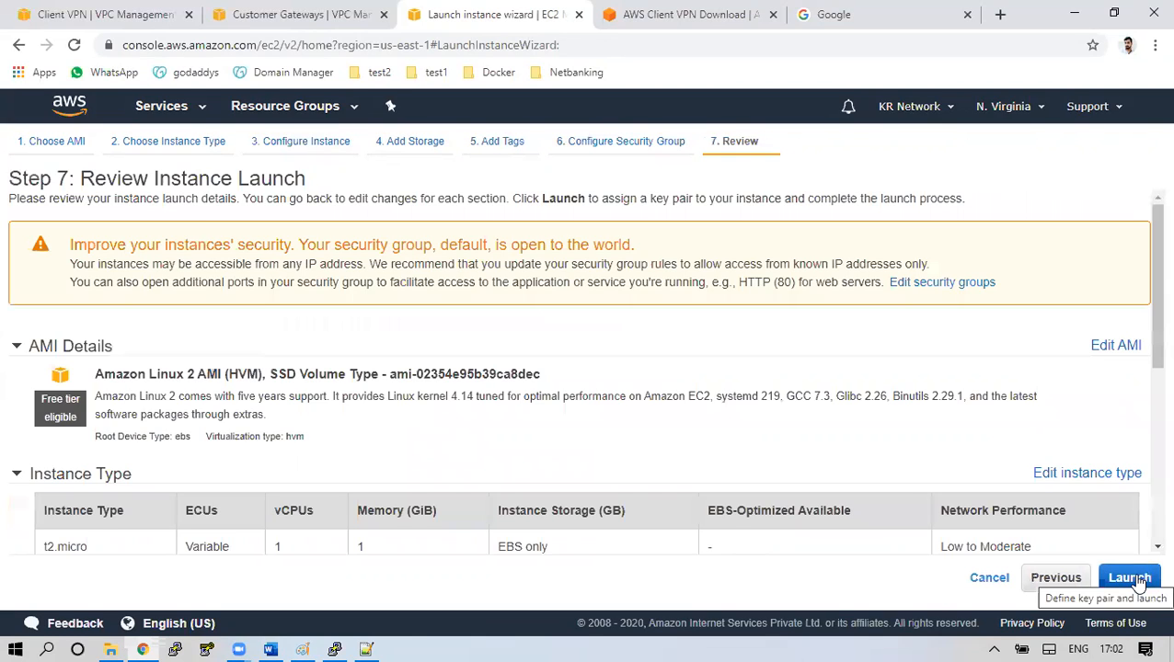
click(1131, 579)
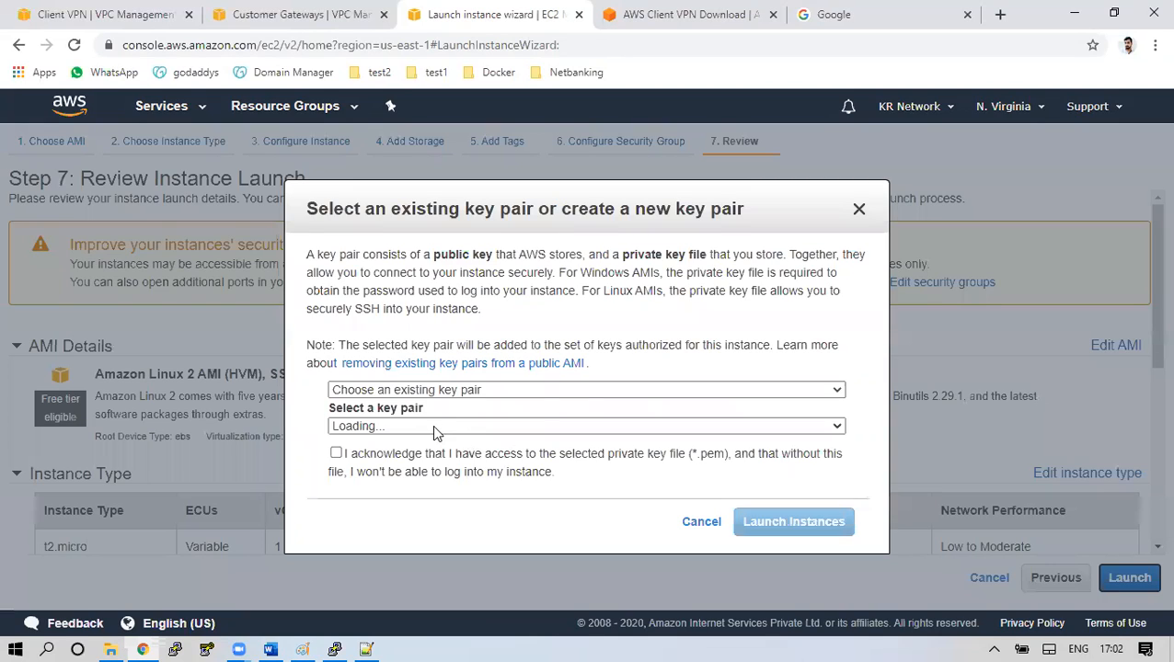
click(406, 455)
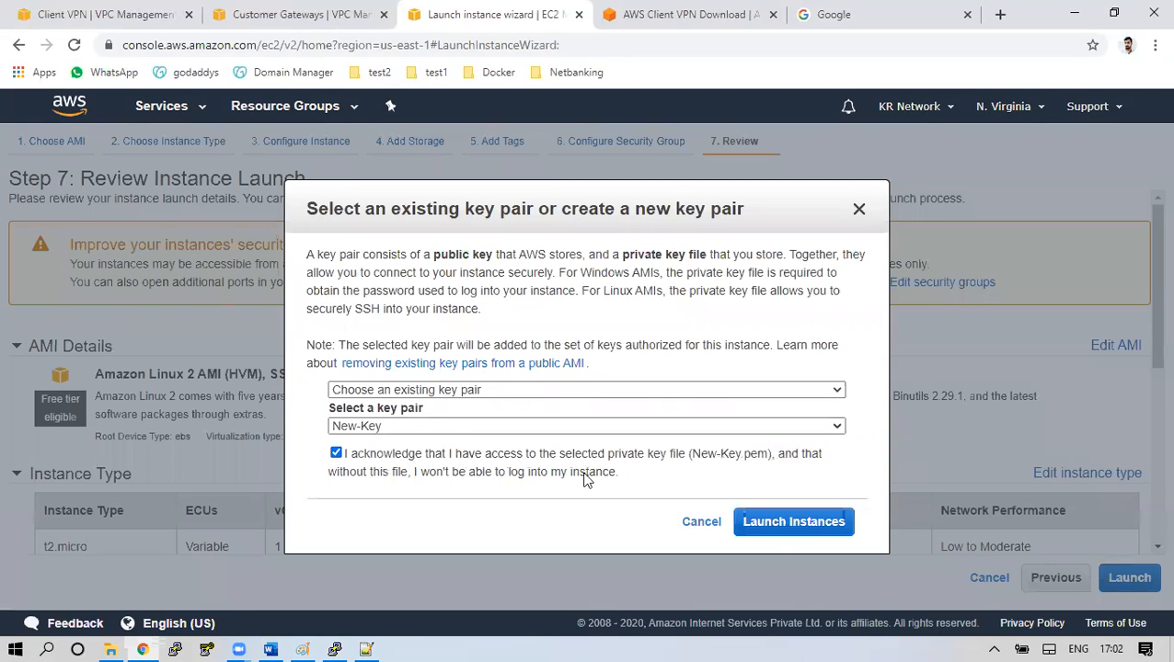
click(773, 523)
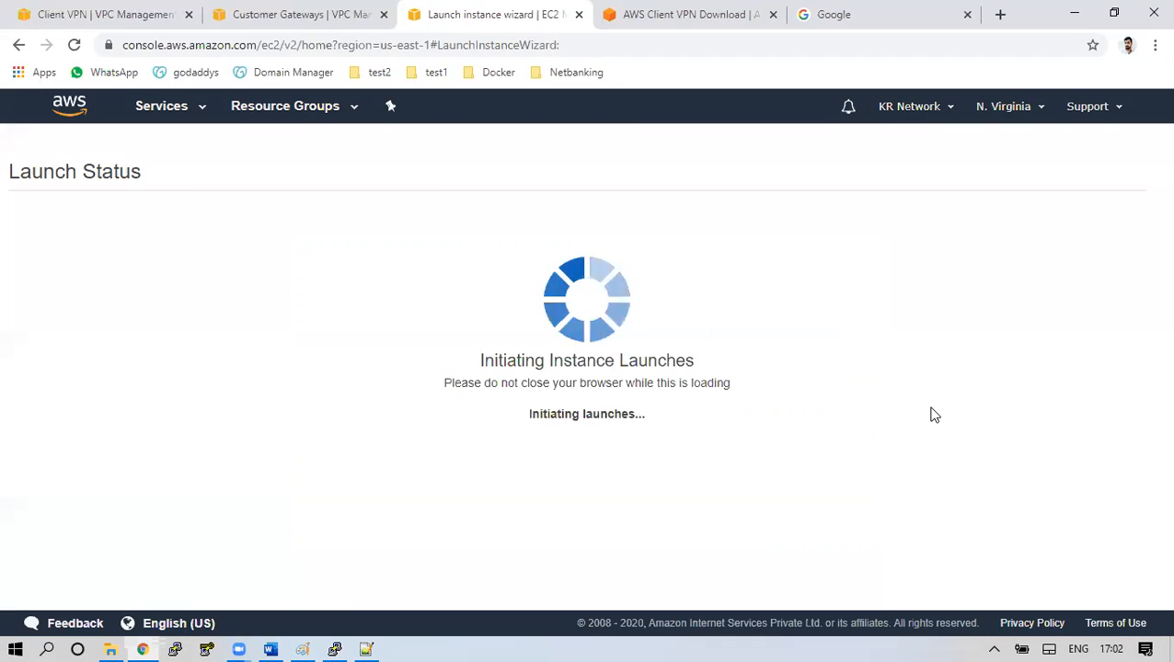
Open the instances list and copy On-Premises-CGW's public IP 52.205.84.67
scroll(865, 420, down, 3)
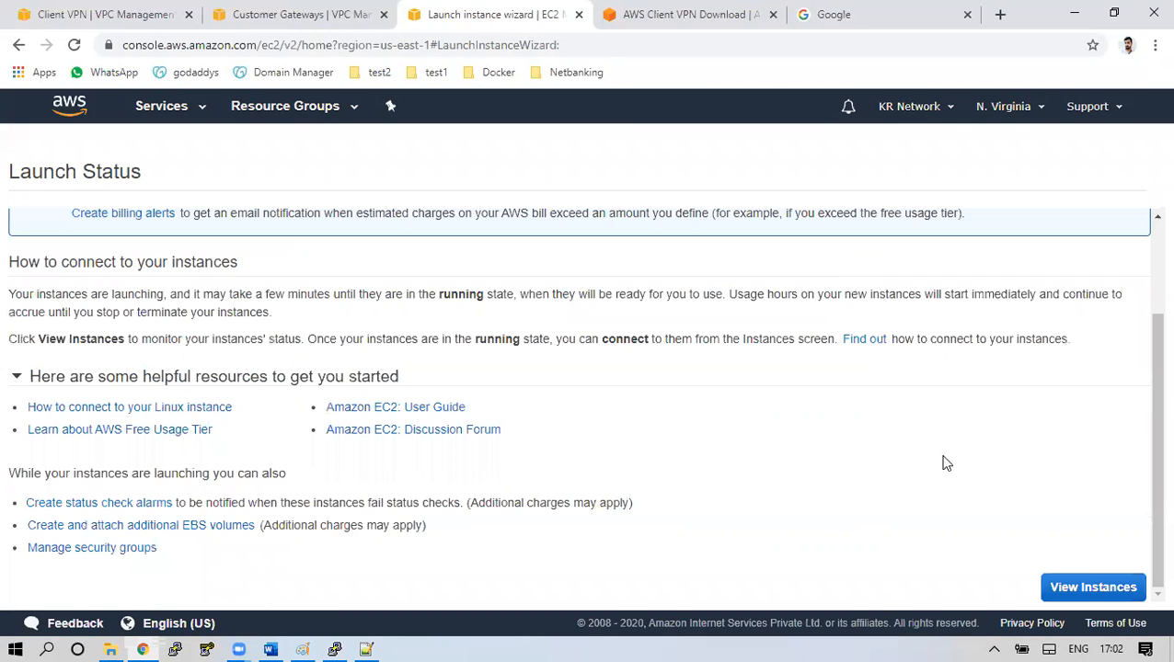
click(1082, 581)
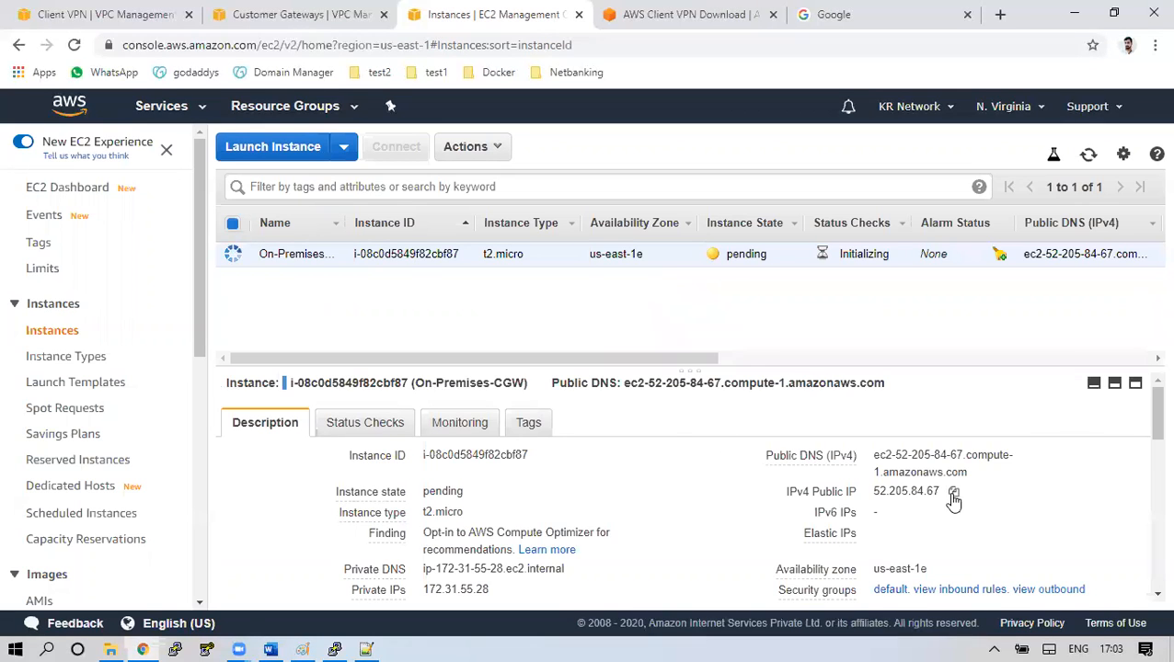
click(953, 494)
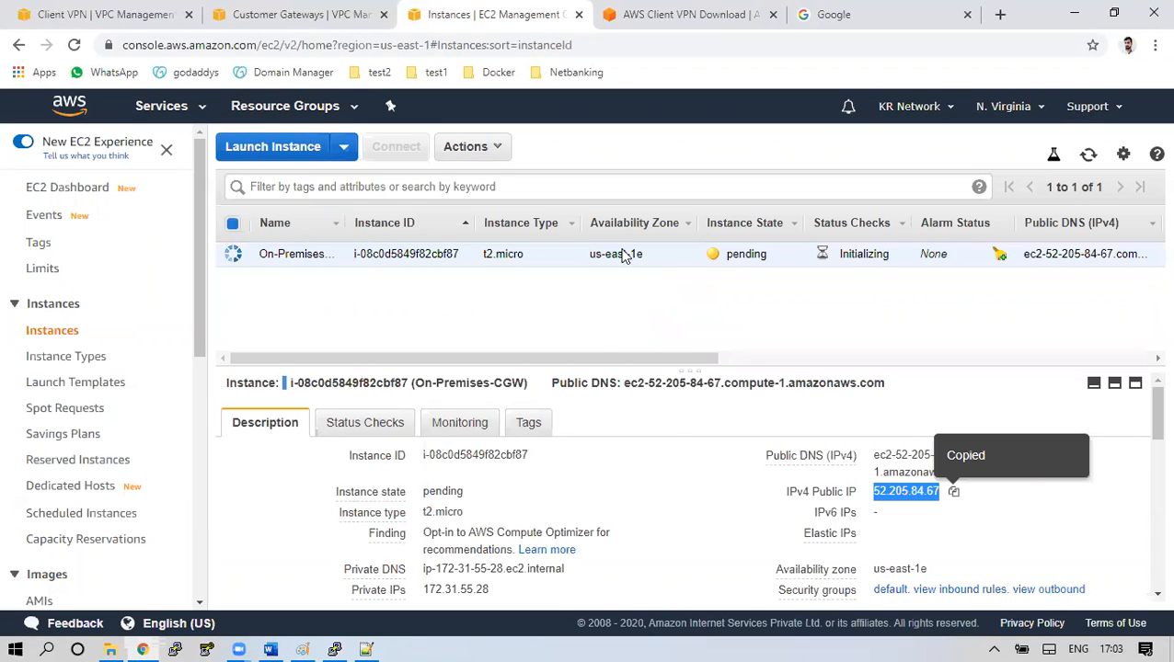
click(291, 15)
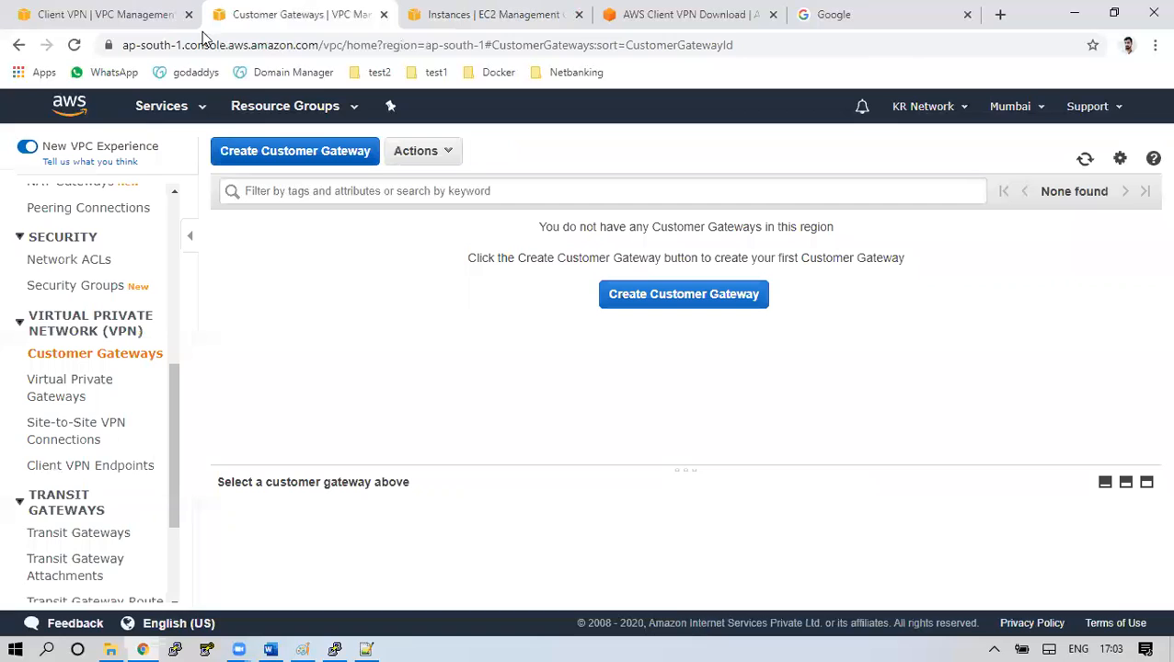
Close the Client VPN tab and start a new customer gateway in Mumbai
click(189, 14)
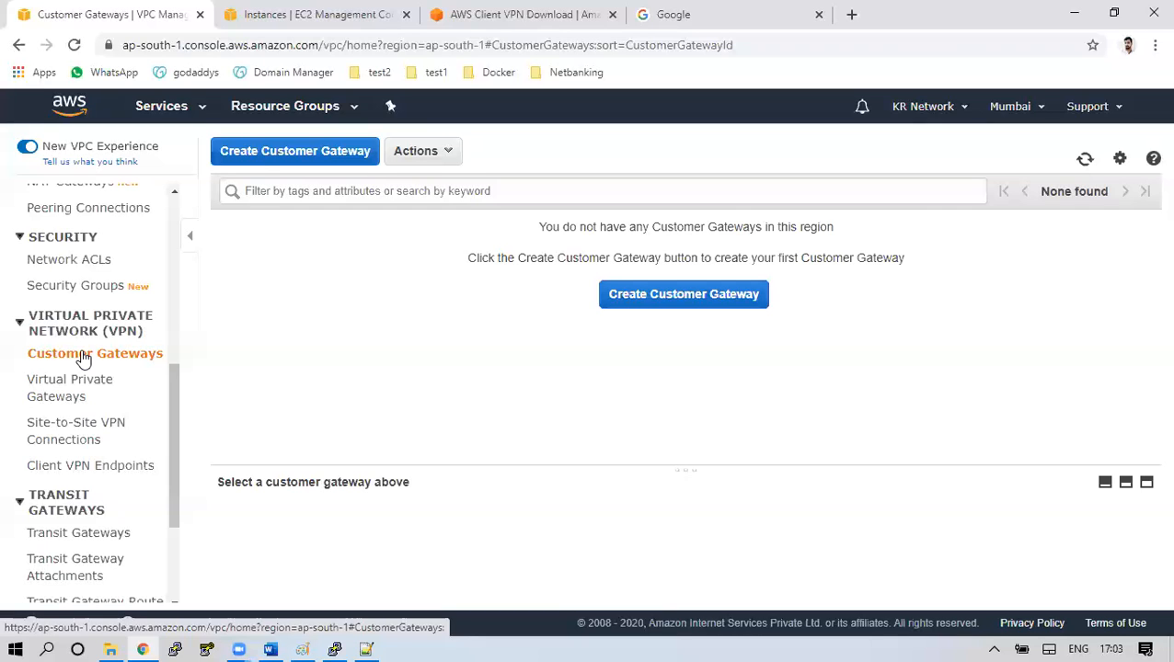
click(258, 153)
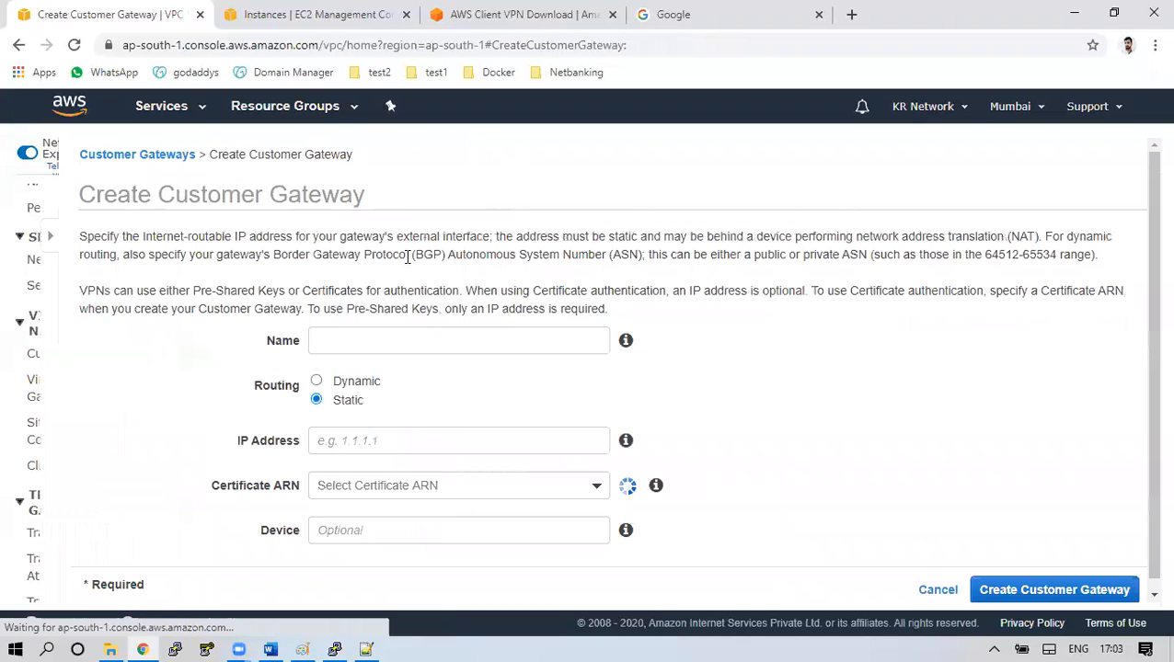
Name the customer gateway my-cgw
click(400, 335)
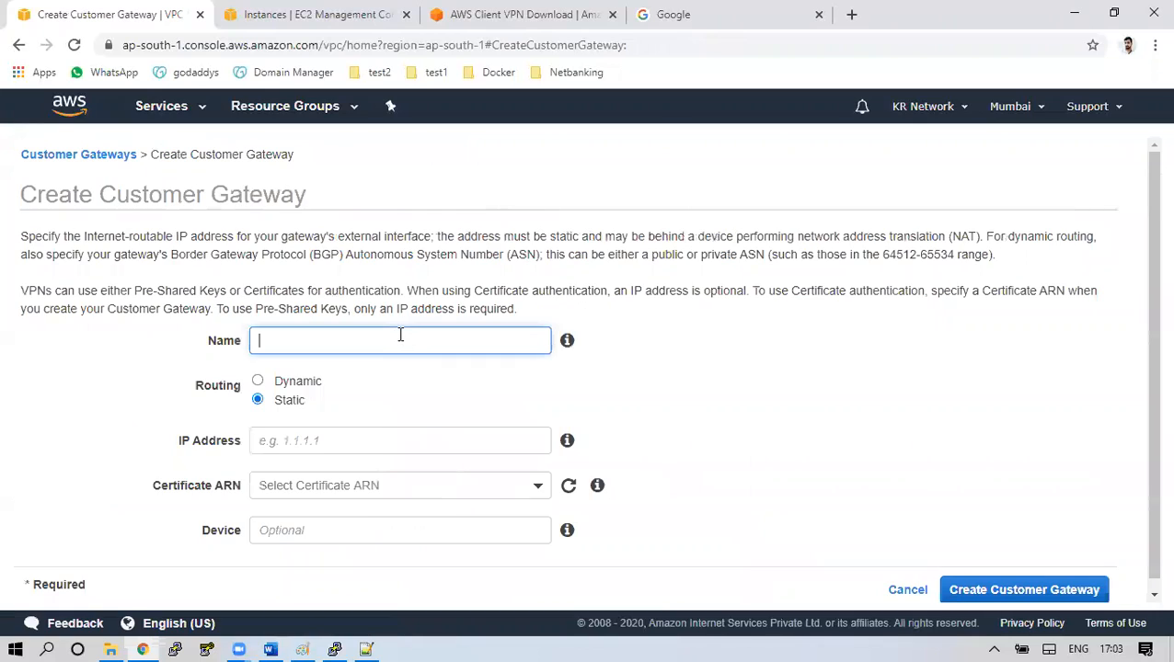
text(my)
text(-vgw)
key(BackSpace)
key(BackSpace)
key(BackSpace)
text(cgw)
Switch routing to Dynamic with BGP ASN 65000, then bring up the Paint VPN diagram
drag(200, 390, 240, 401)
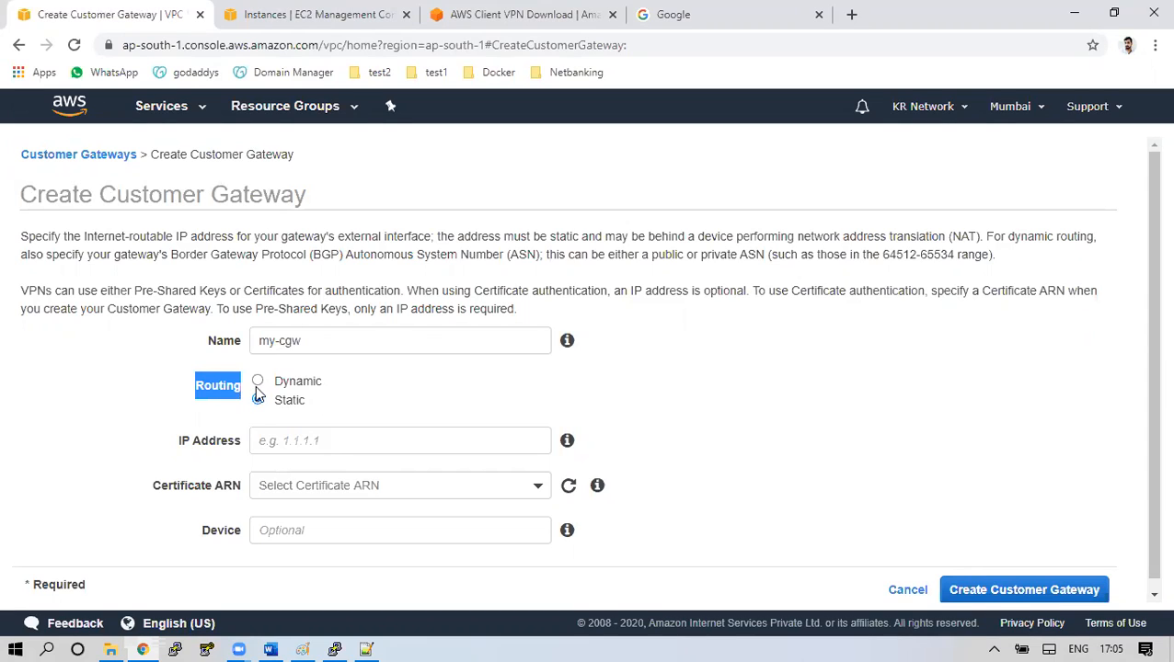
click(259, 397)
click(259, 383)
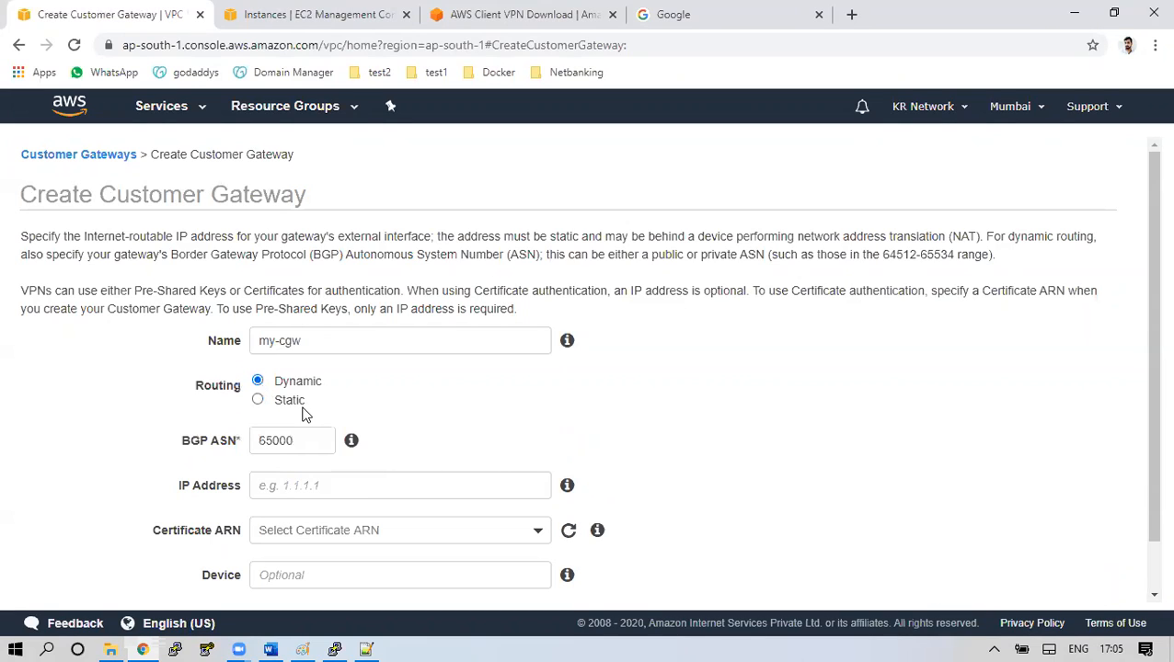
drag(183, 448, 239, 444)
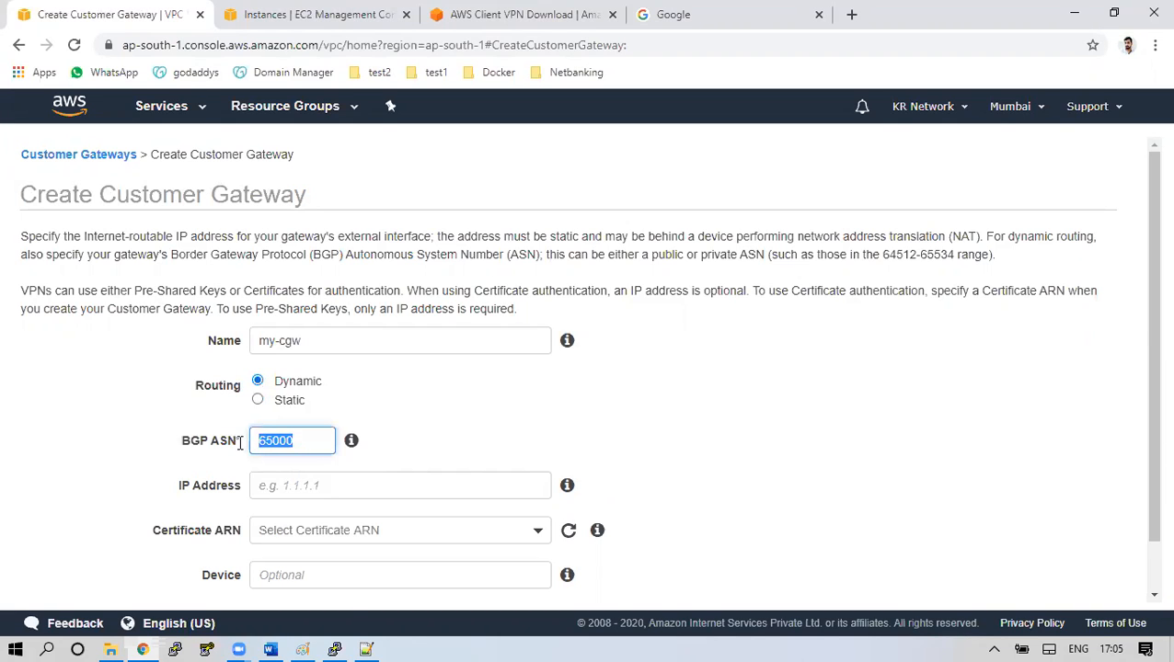
click(302, 649)
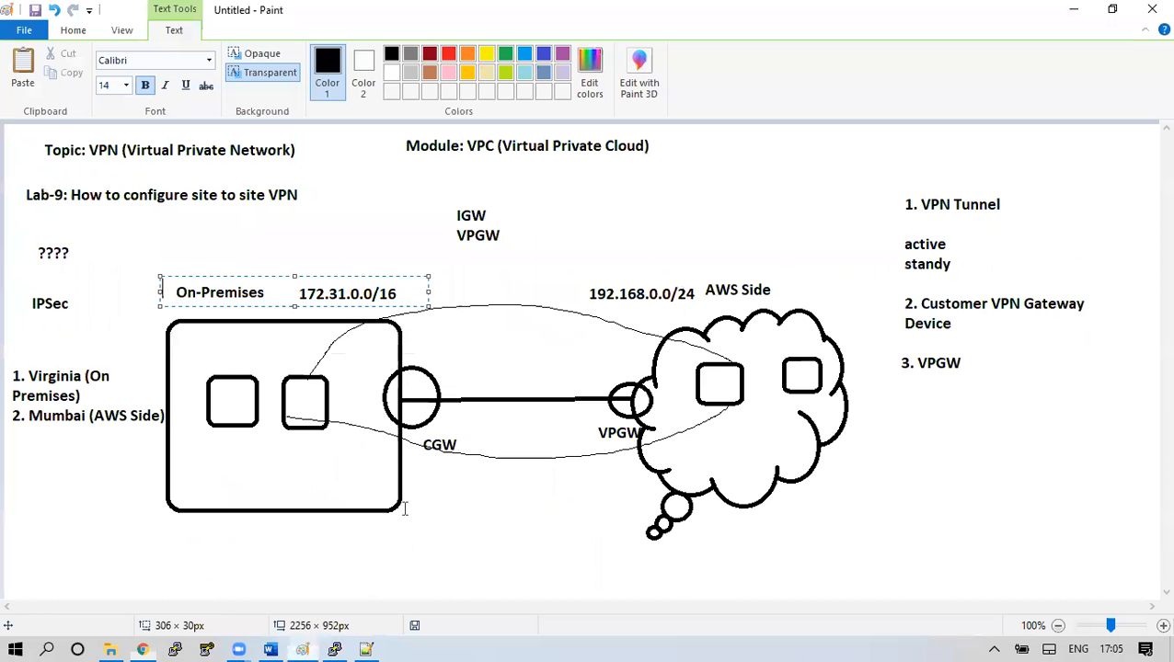
Draw a red line in Paint from the CGW circle to the AWS-side cloud
click(426, 443)
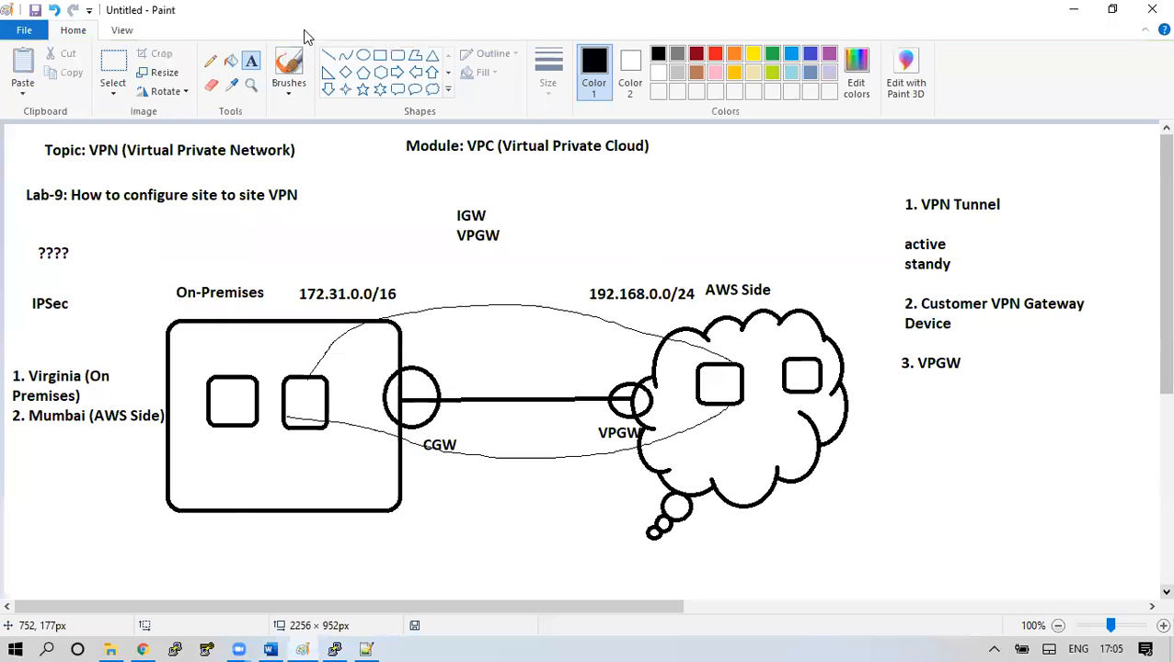
click(714, 53)
mouse_move(658, 366)
mouse_down()
mouse_move(576, 327)
mouse_move(462, 345)
mouse_move(440, 368)
mouse_up()
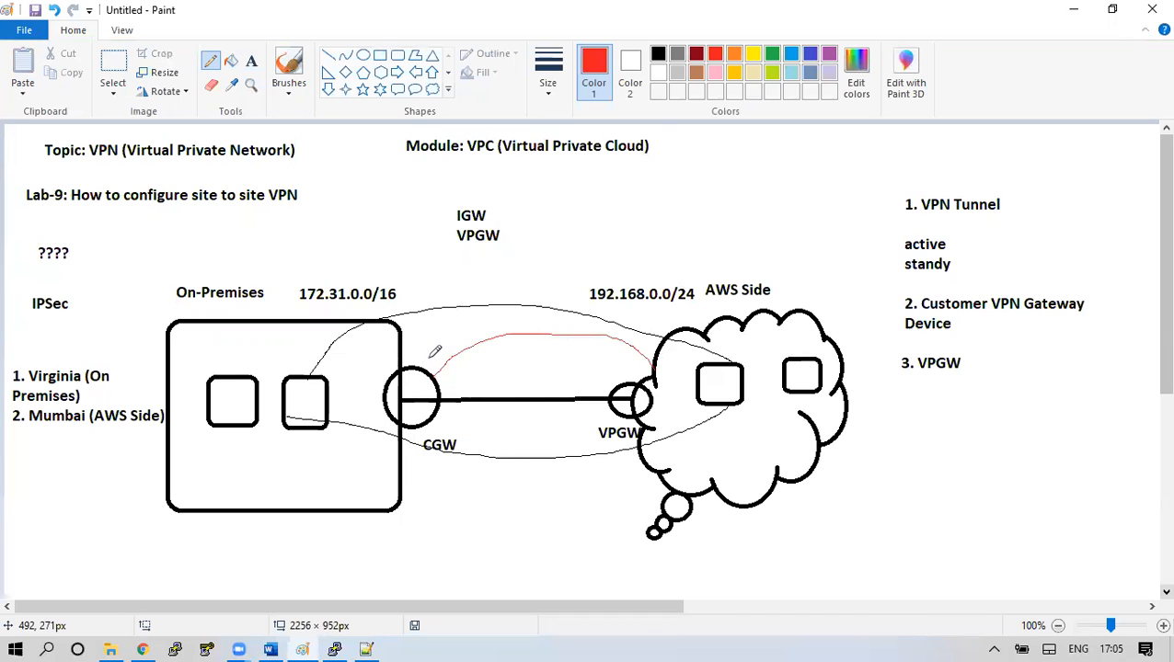
click(143, 649)
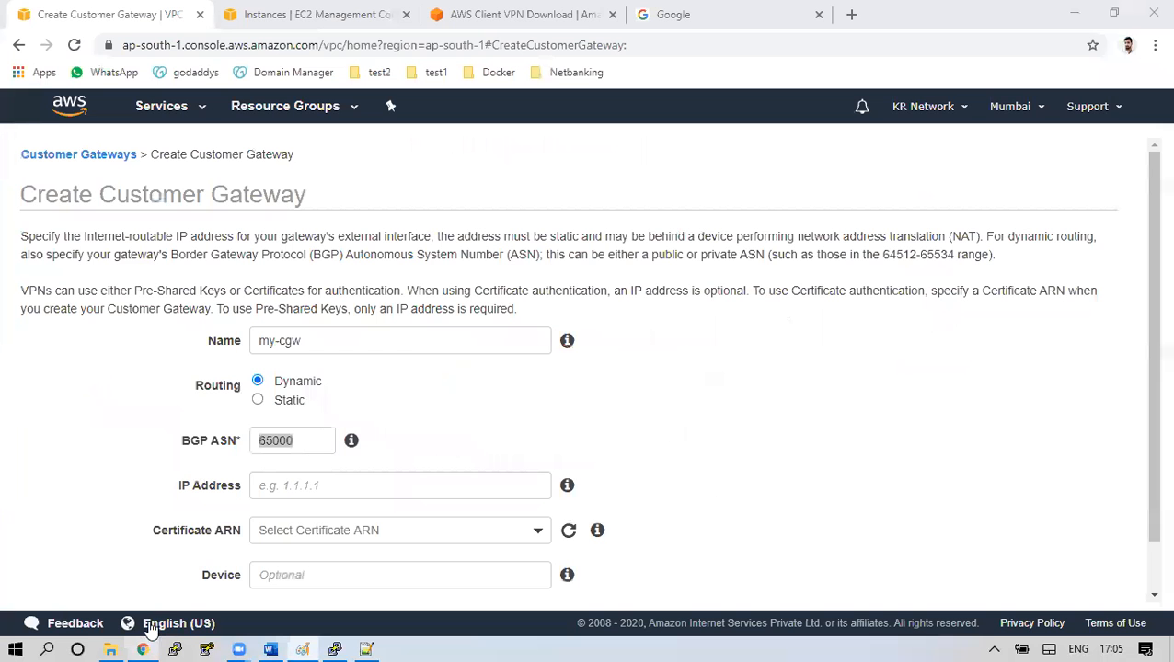
Switch my-cgw back to Static routing and focus the IP Address field
double_click(296, 442)
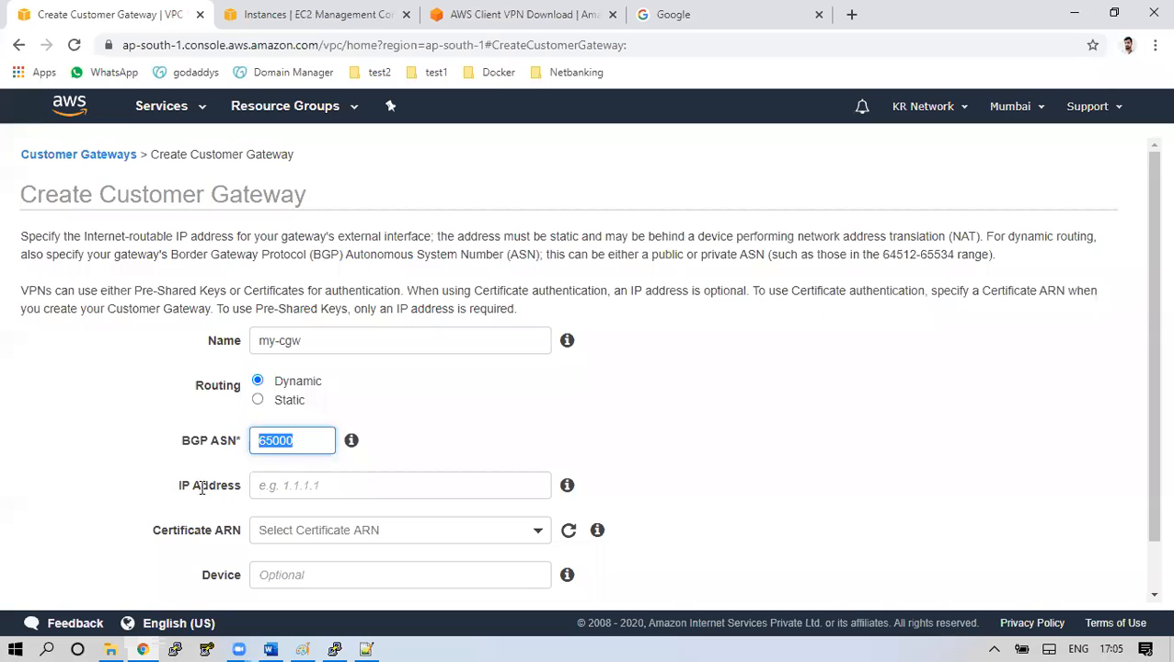
triple_click(280, 488)
click(294, 488)
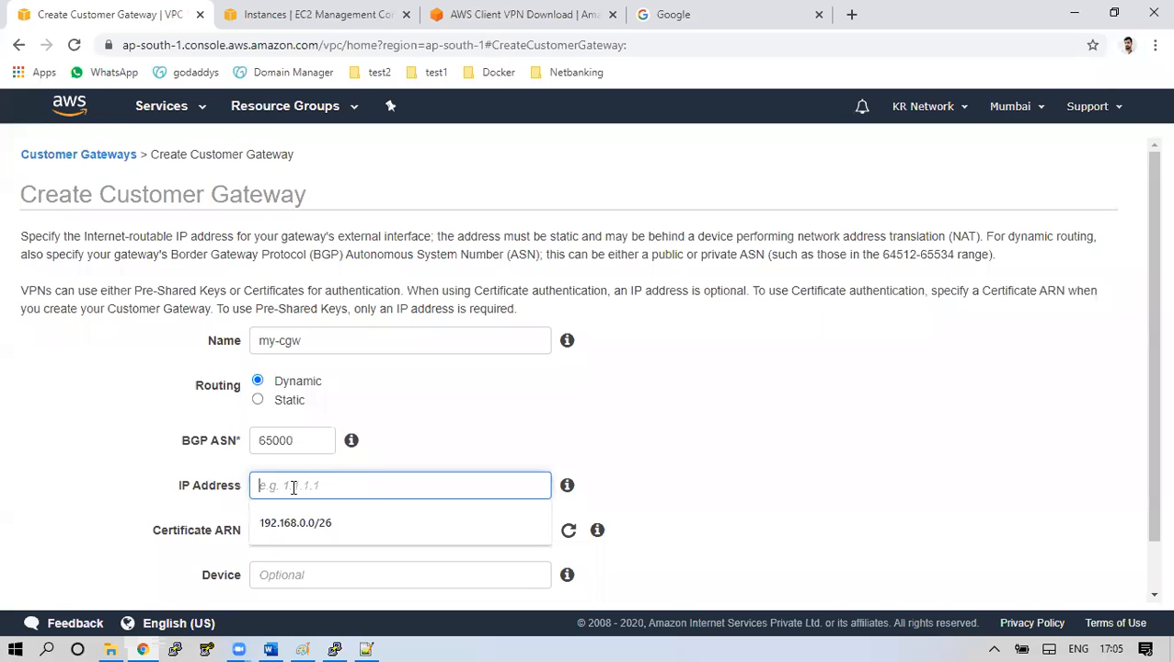
double_click(262, 443)
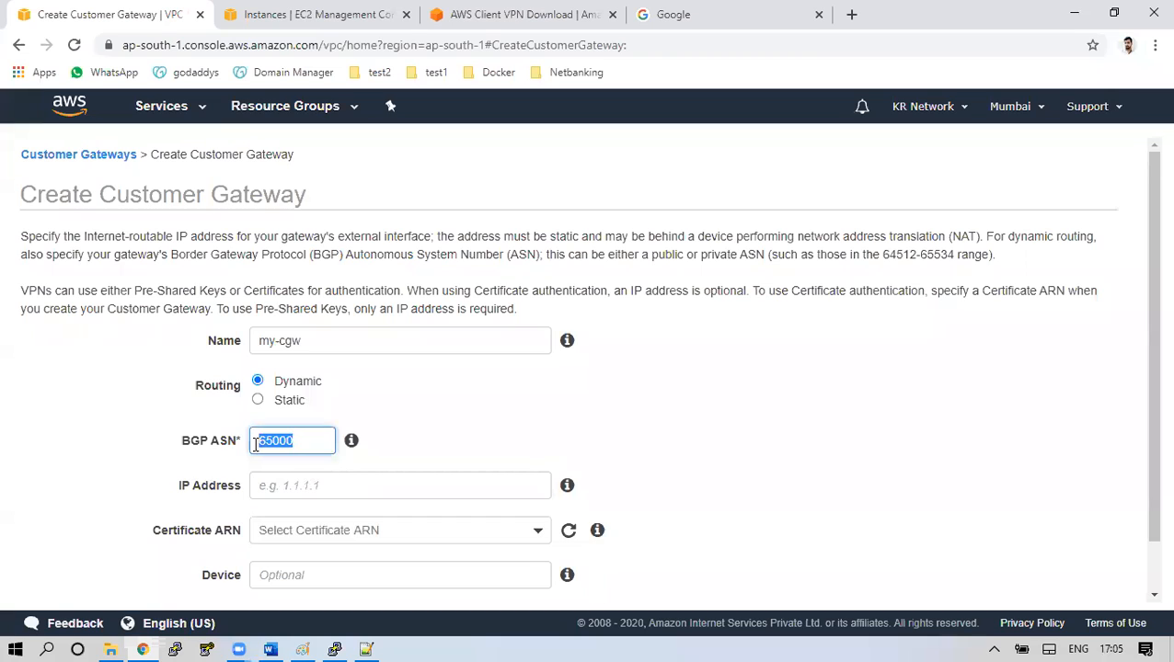
click(257, 399)
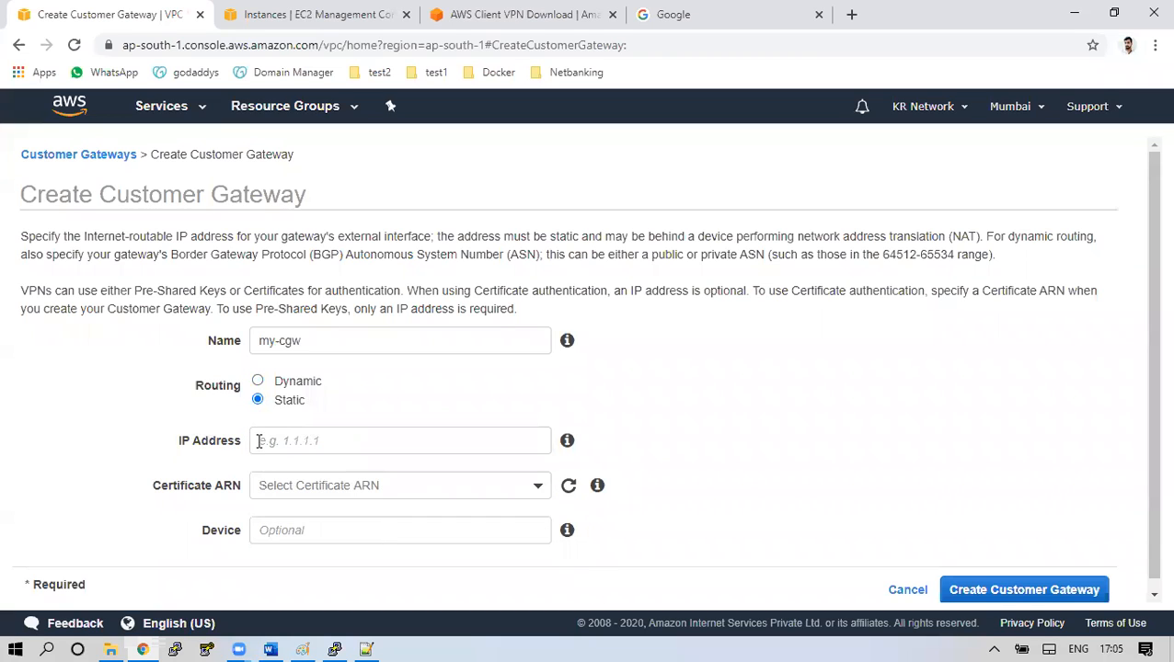
drag(182, 441, 266, 443)
click(302, 445)
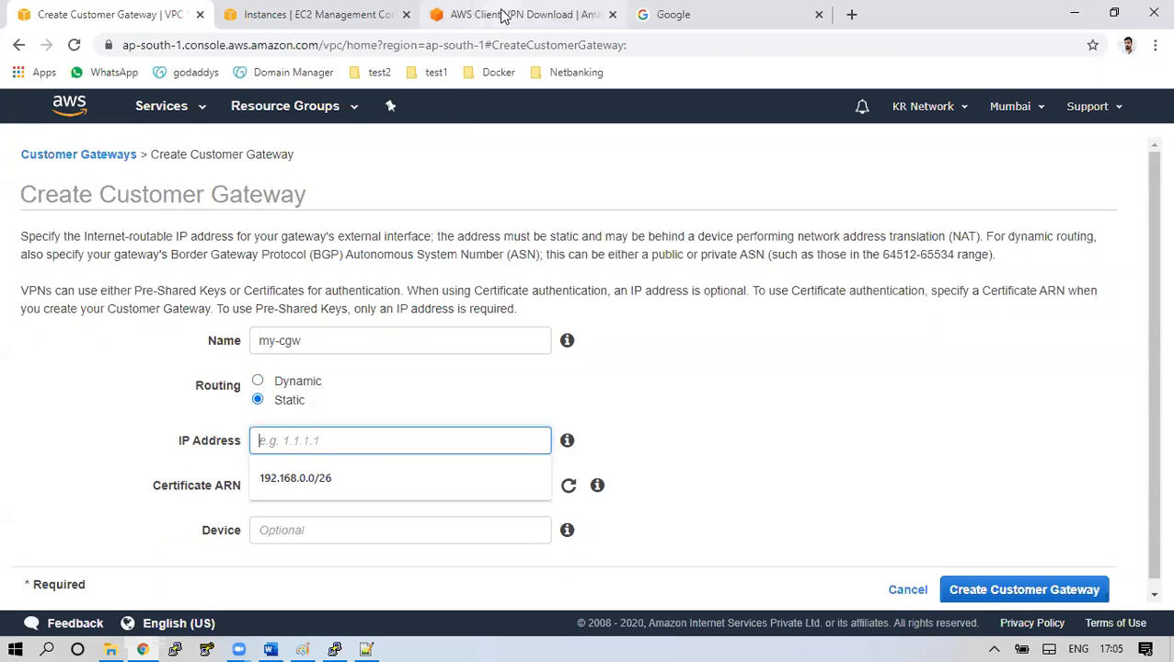
Paste the instance's public IP 52.205.84.67 and create the customer gateway
click(322, 13)
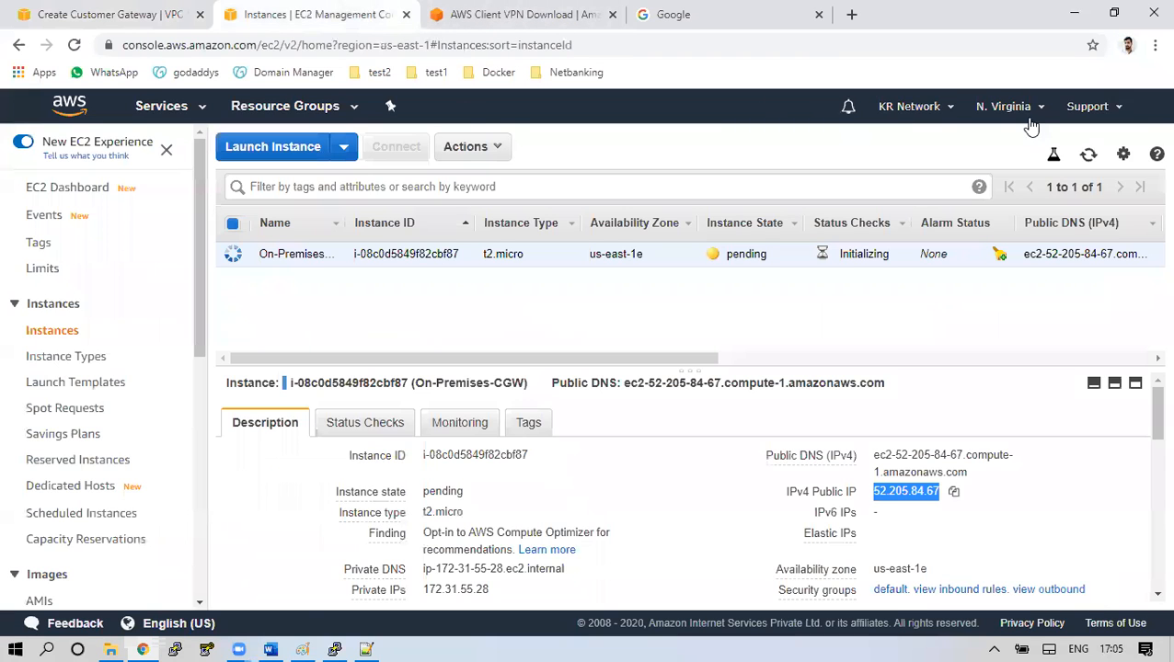
click(953, 493)
click(107, 7)
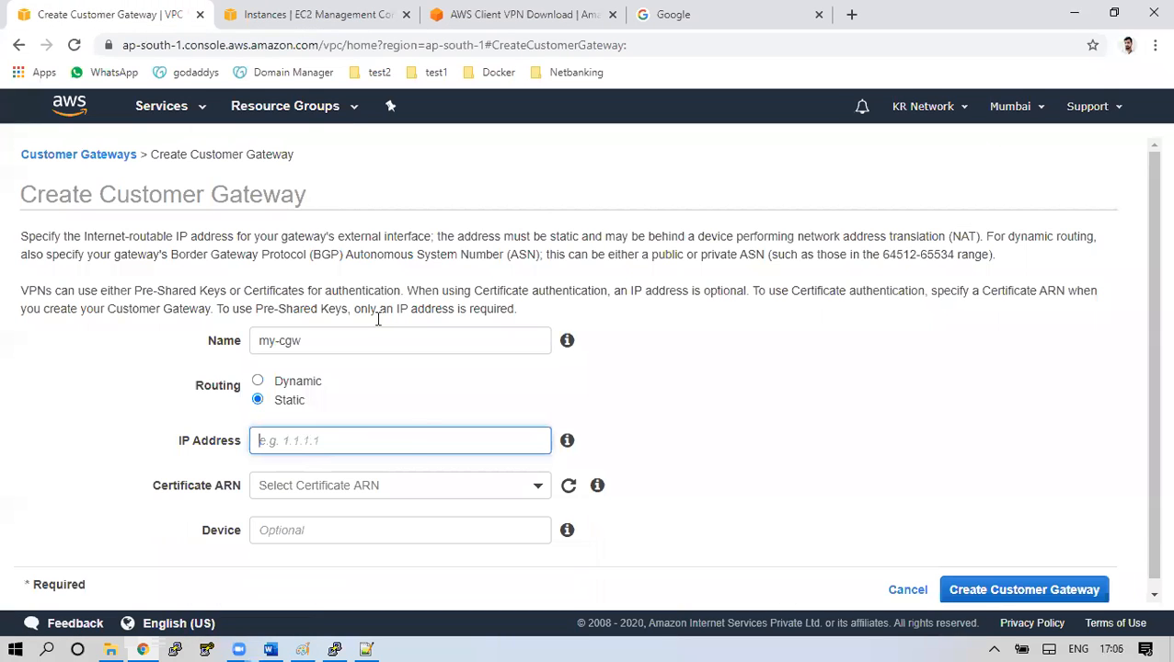
key(ctrl+v)
scroll(424, 457, down, 1)
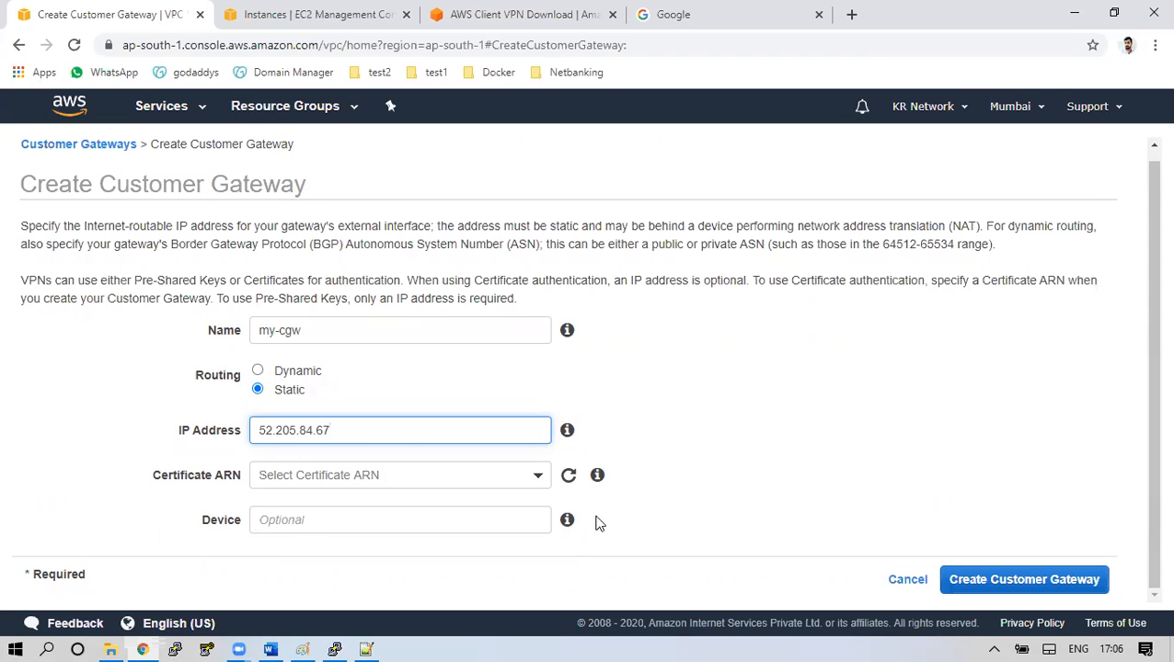
click(1026, 587)
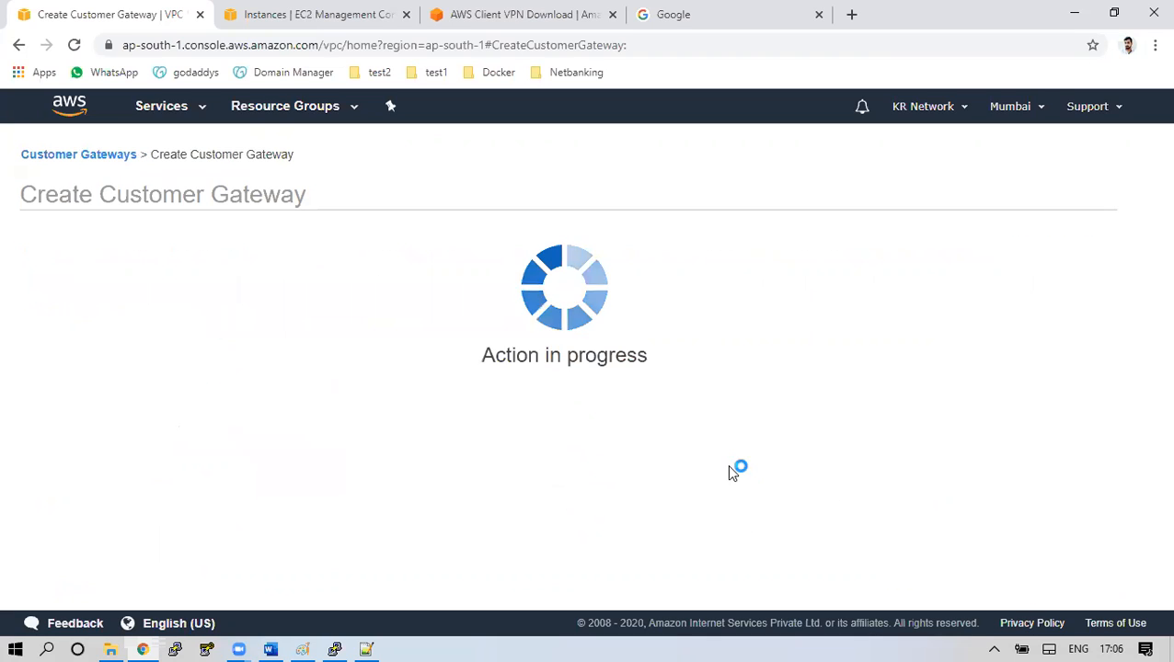
Verify my-cgw is listed with BGP ASN 65000 and IP 52.205.84.67
click(804, 352)
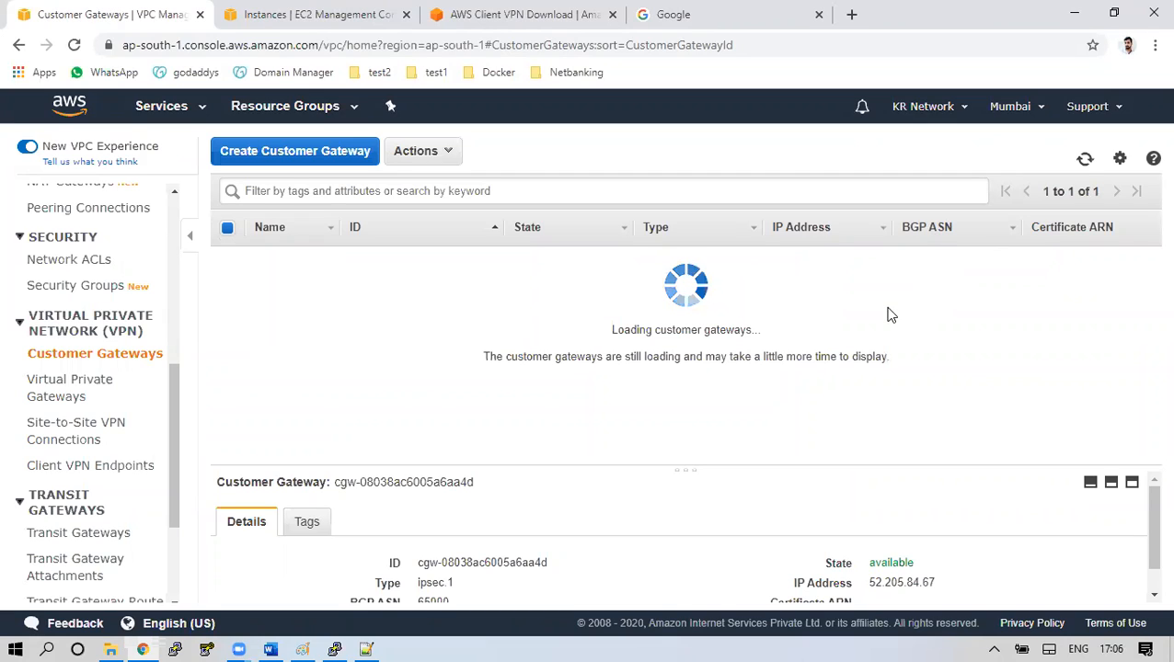
drag(921, 255, 907, 258)
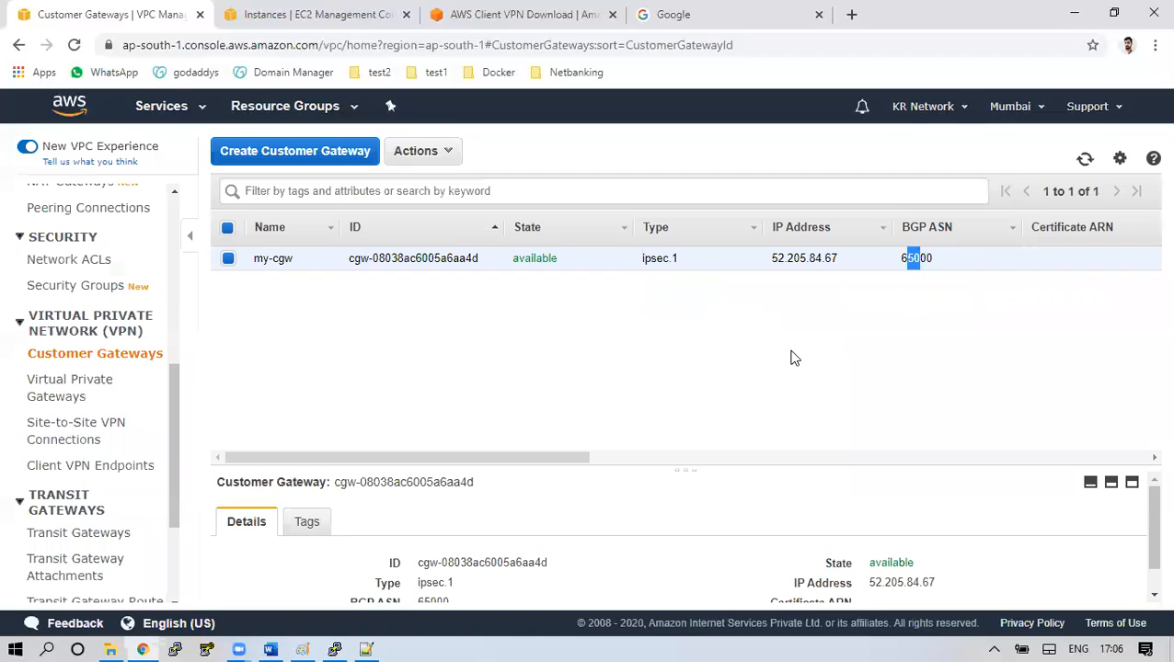
click(654, 263)
drag(771, 258, 837, 260)
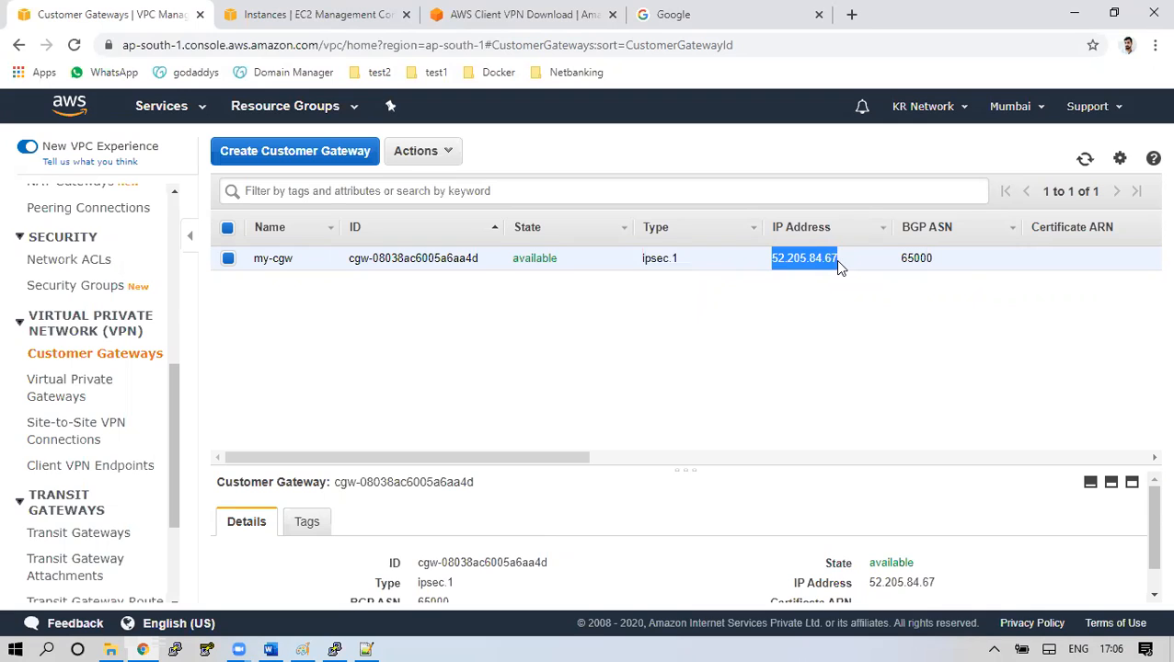
click(63, 380)
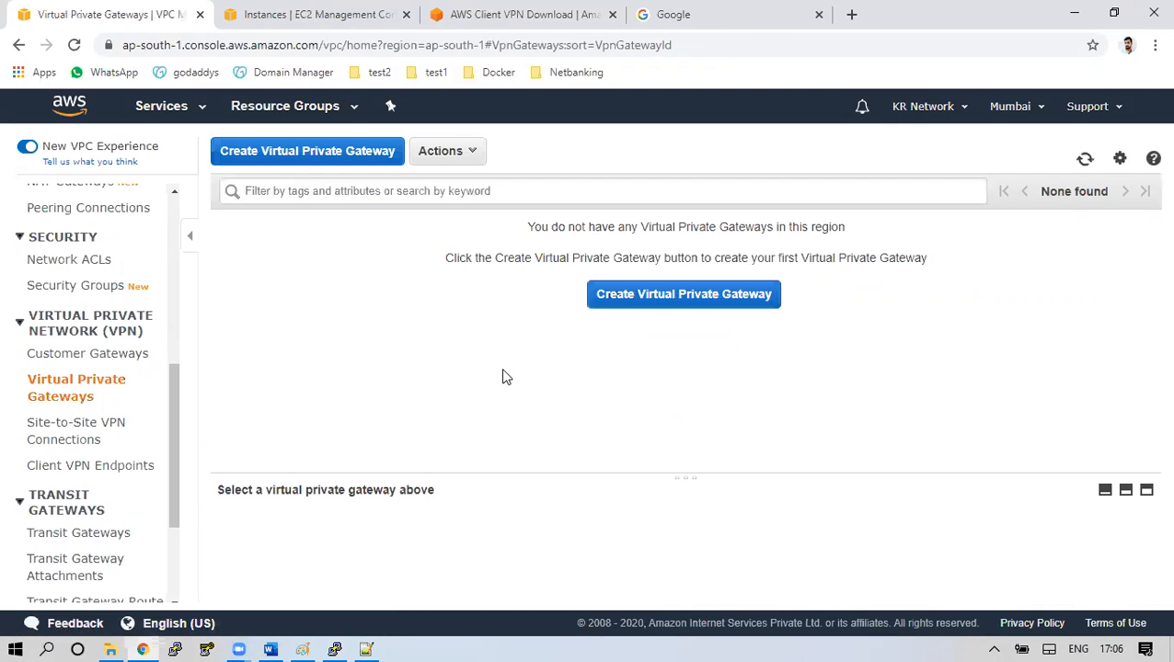
Draw a second red curve below the CGW–VPGW link in the Paint diagram
click(306, 646)
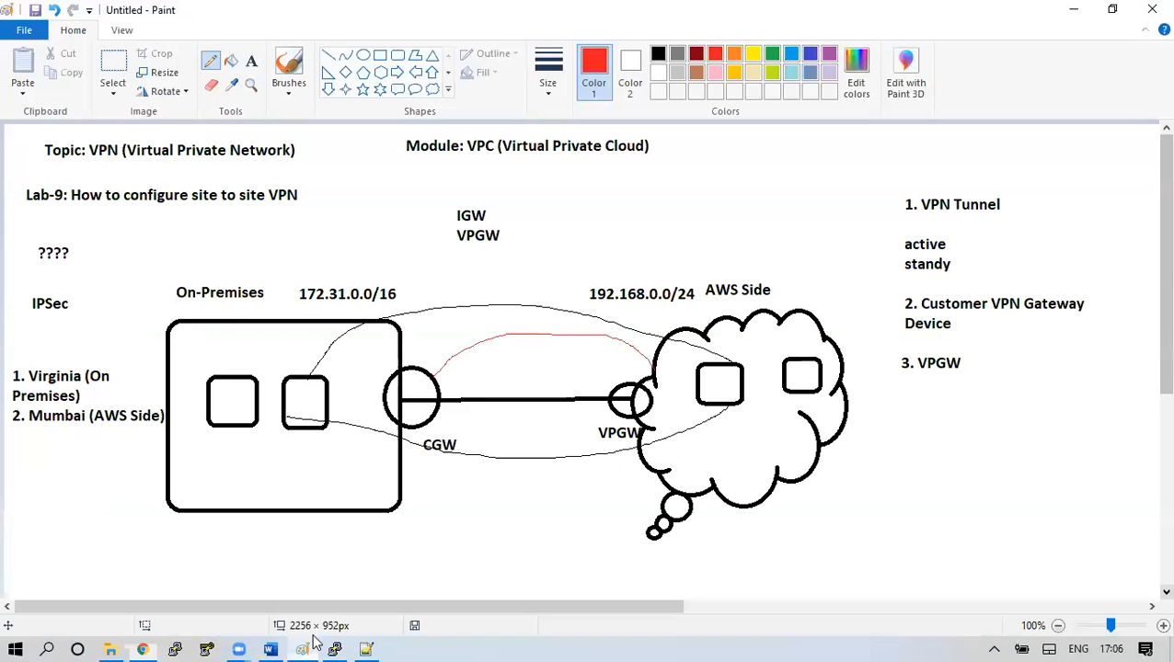
mouse_move(438, 421)
mouse_down()
mouse_move(529, 436)
mouse_move(622, 394)
mouse_up()
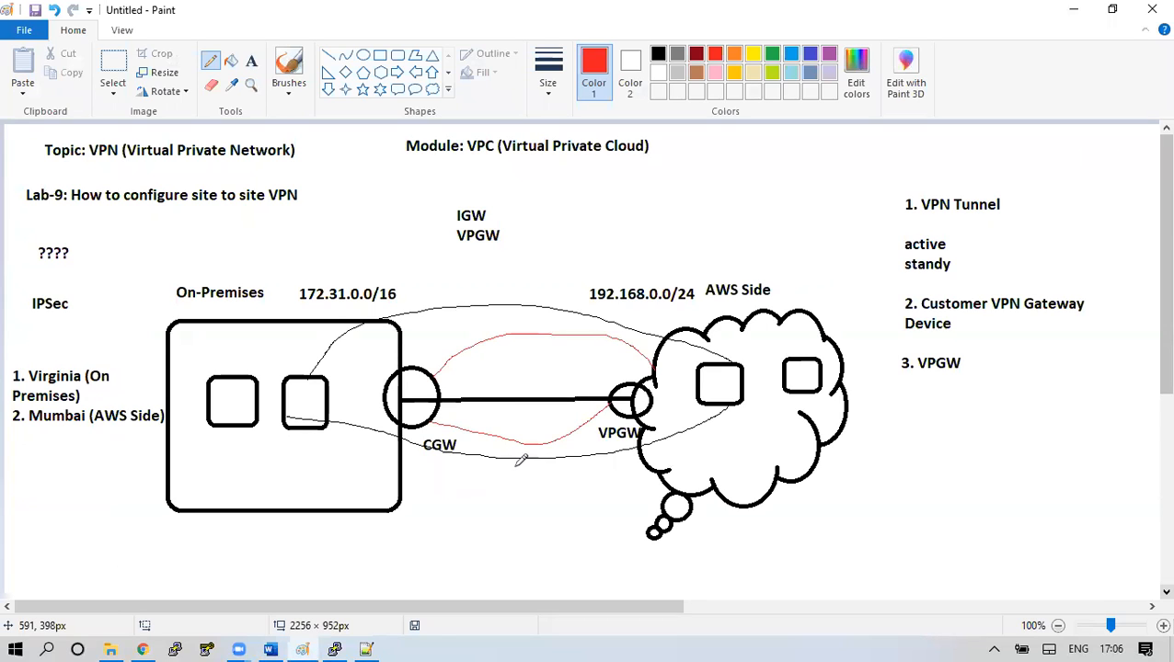
click(144, 647)
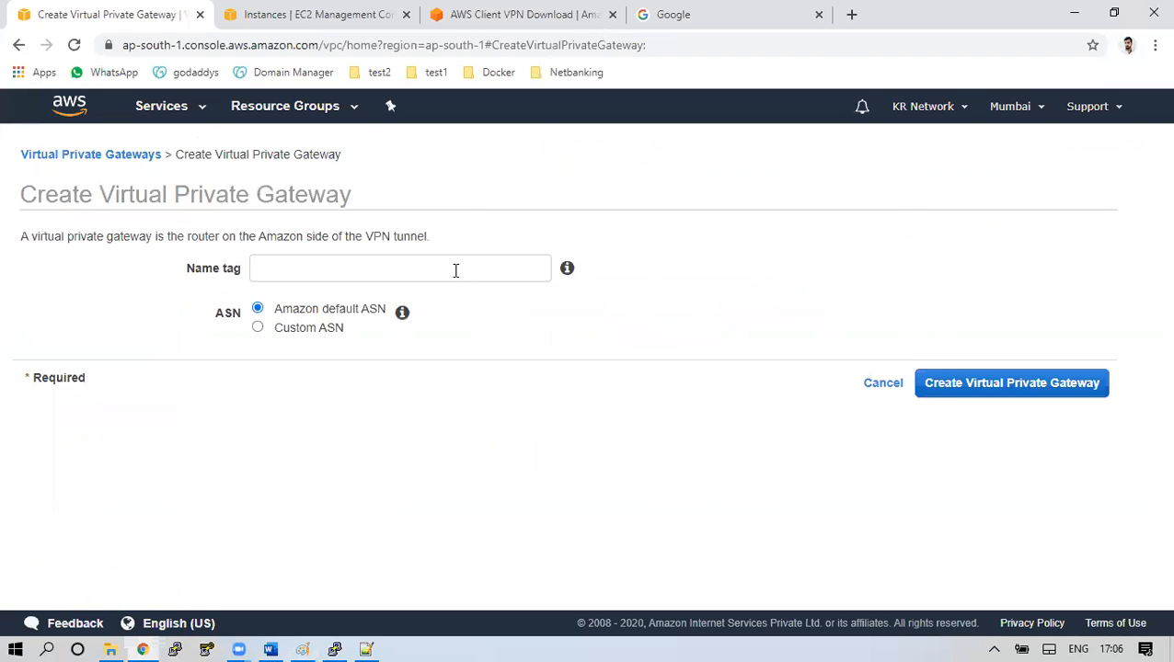
click(455, 271)
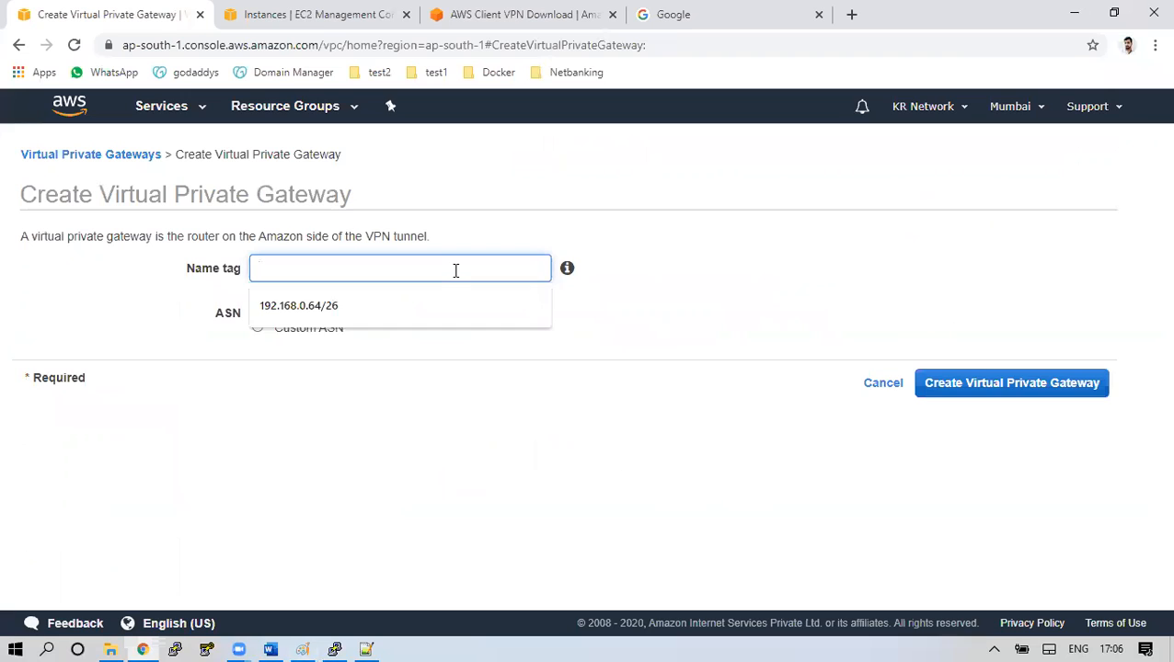
Create virtual private gateway my-VPGW using the Amazon default ASN
text(my-VPGW)
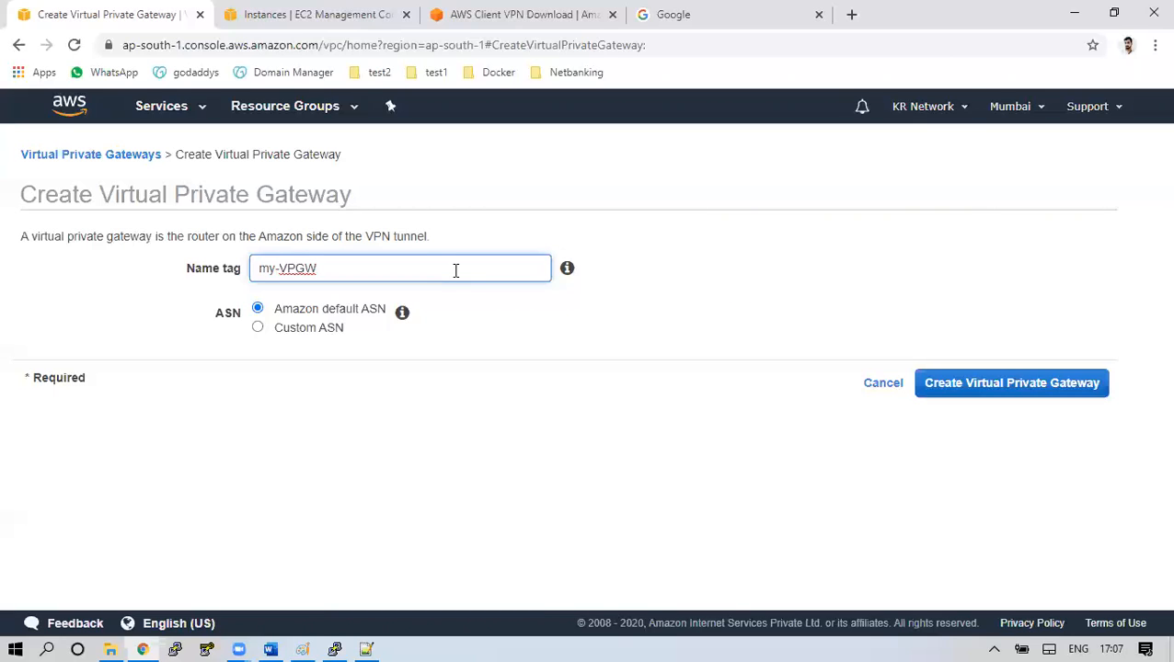
drag(217, 311, 262, 342)
click(279, 344)
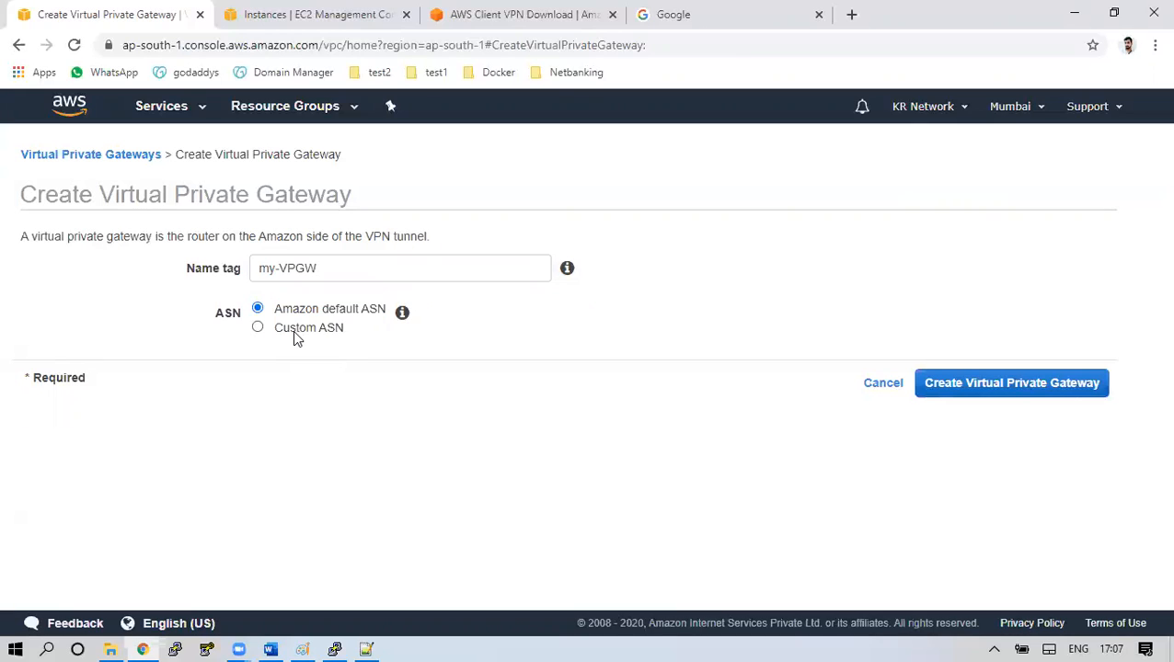
drag(282, 313, 369, 317)
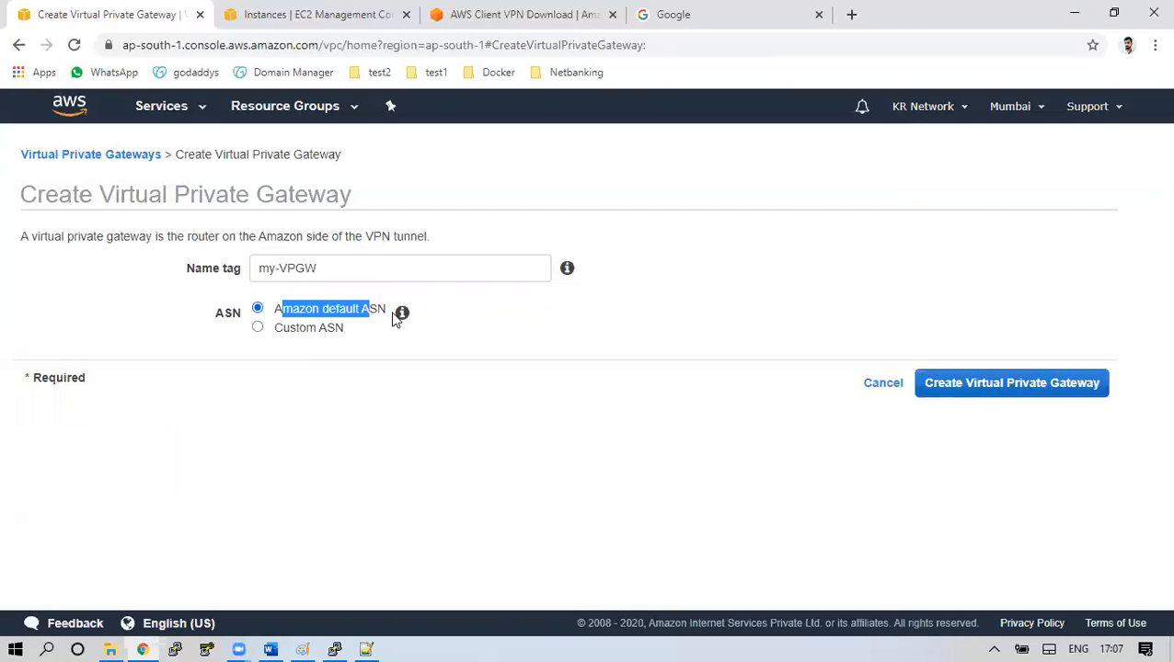
click(1008, 386)
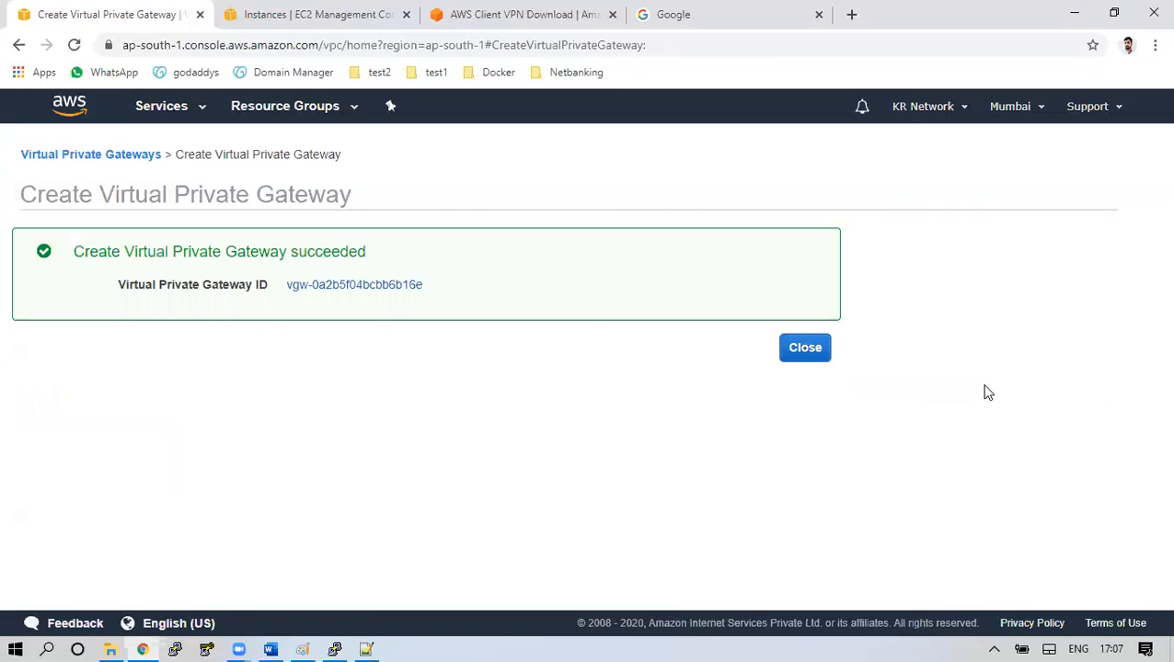
click(805, 348)
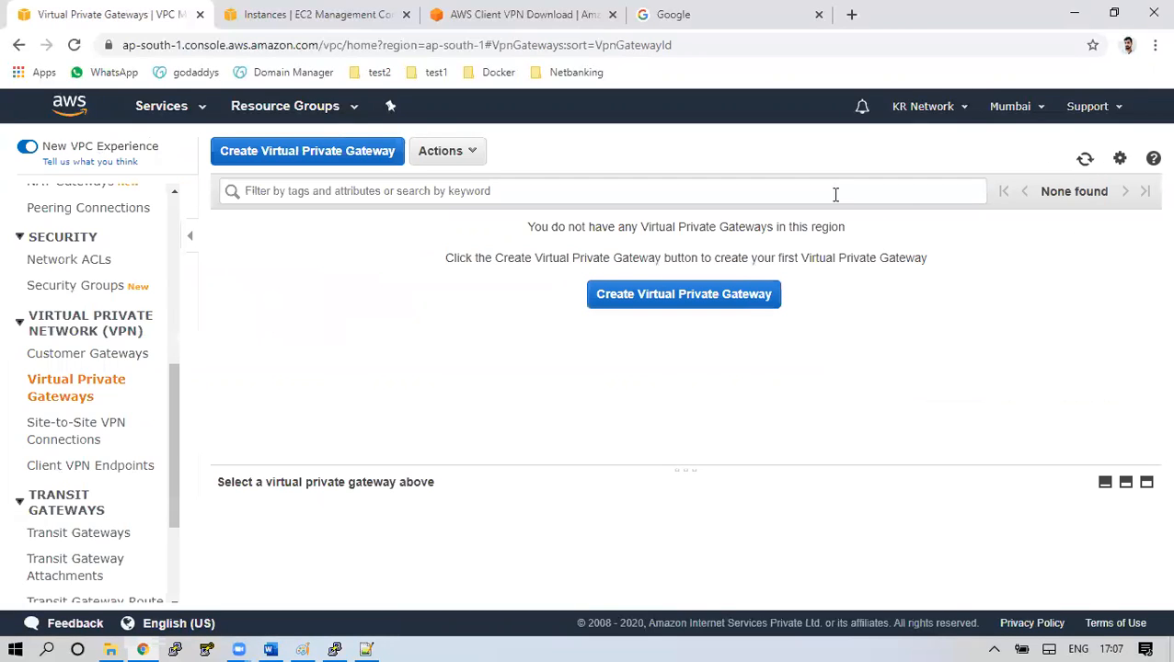
Refresh the list so my-VPGW appears detached with ASN 64512
click(1084, 159)
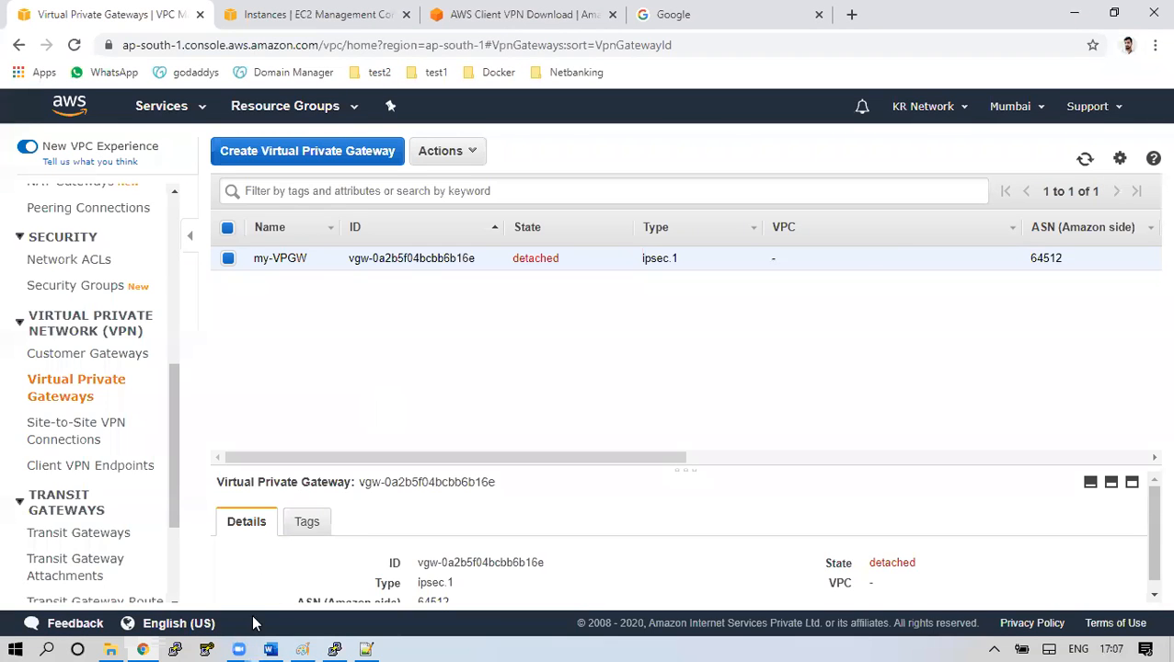
click(303, 642)
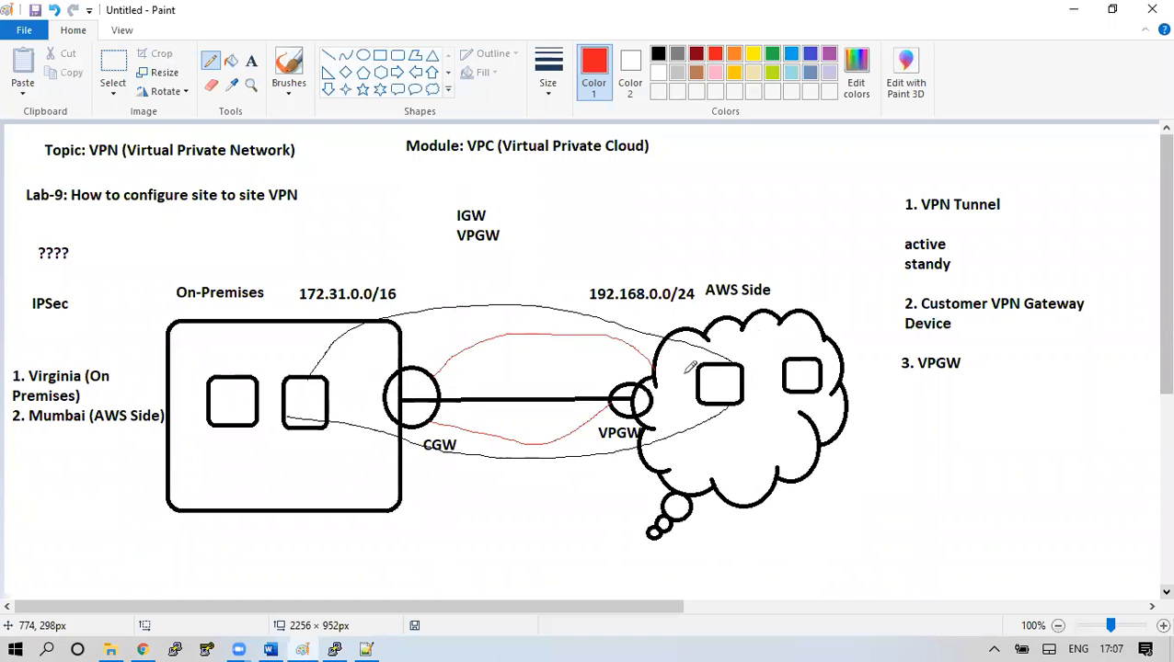
click(143, 649)
Attach my-VPGW to the Prod-Net VPC, then go to the empty Site-to-Site VPN Connections page
click(436, 155)
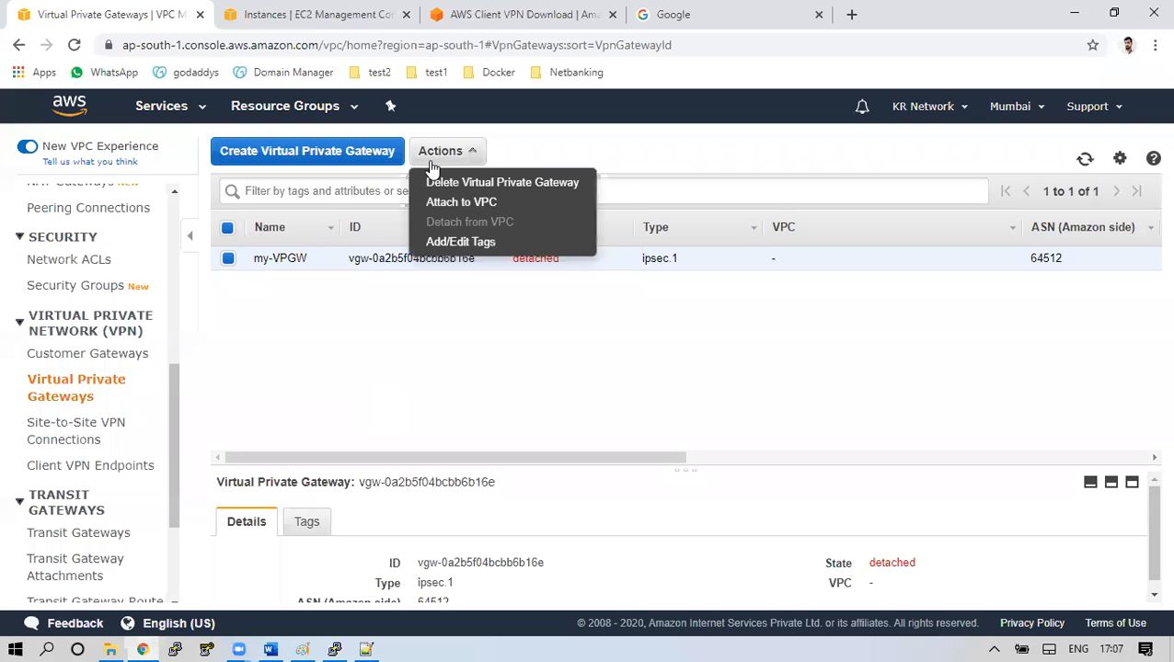
click(463, 203)
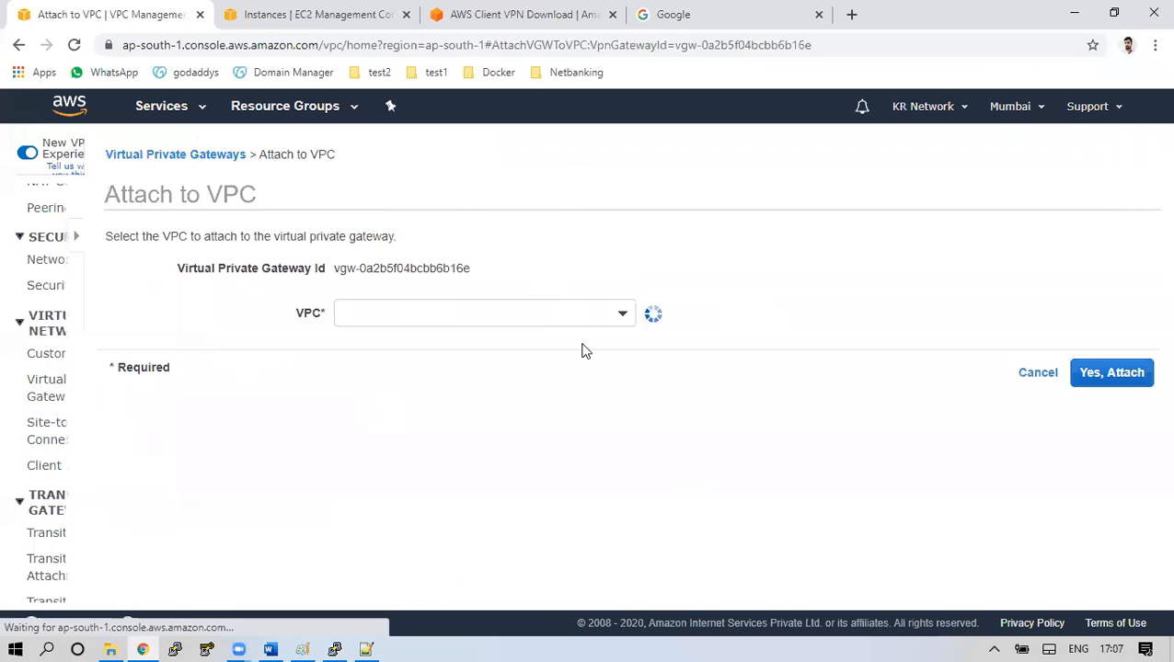
click(533, 317)
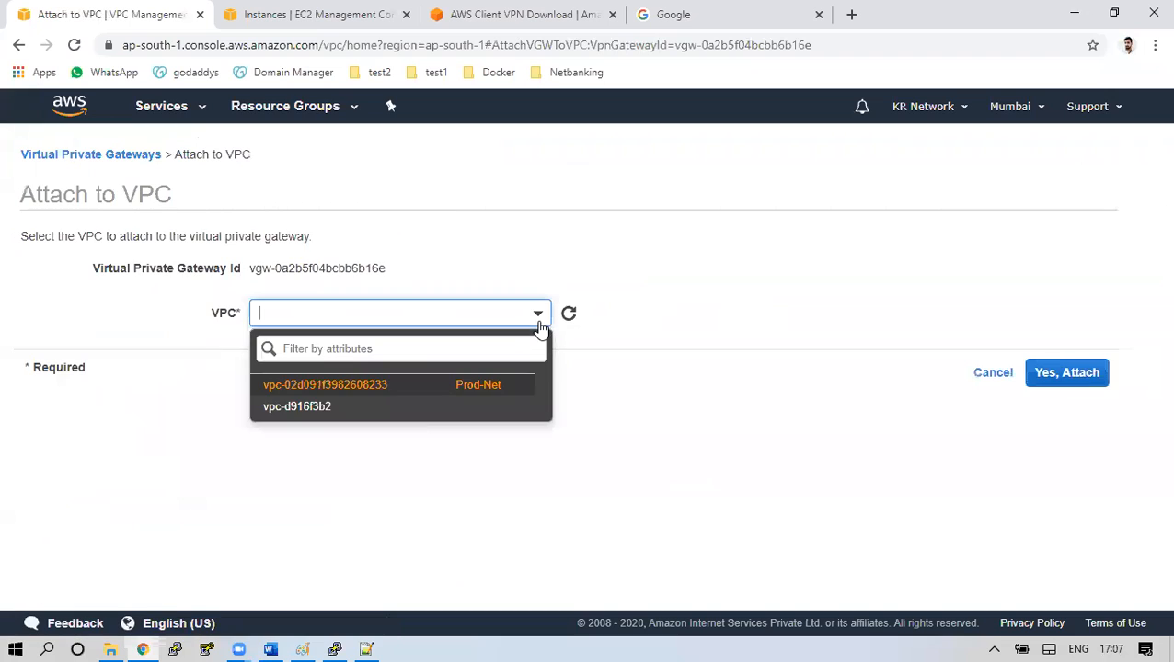
click(475, 387)
click(1049, 376)
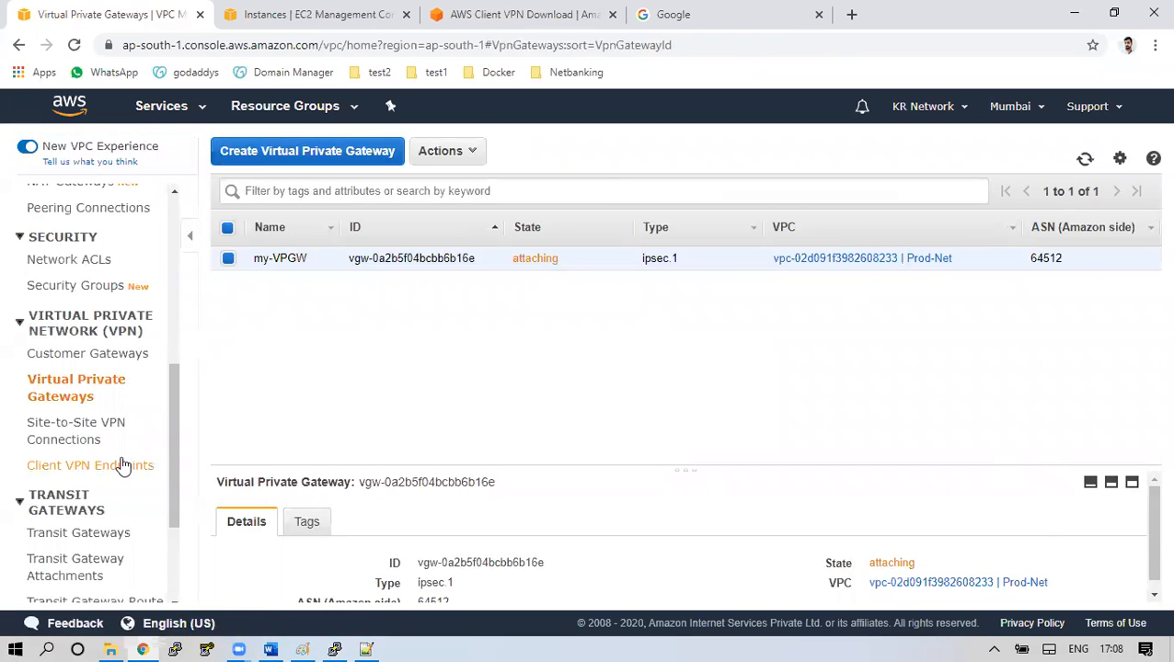
click(106, 433)
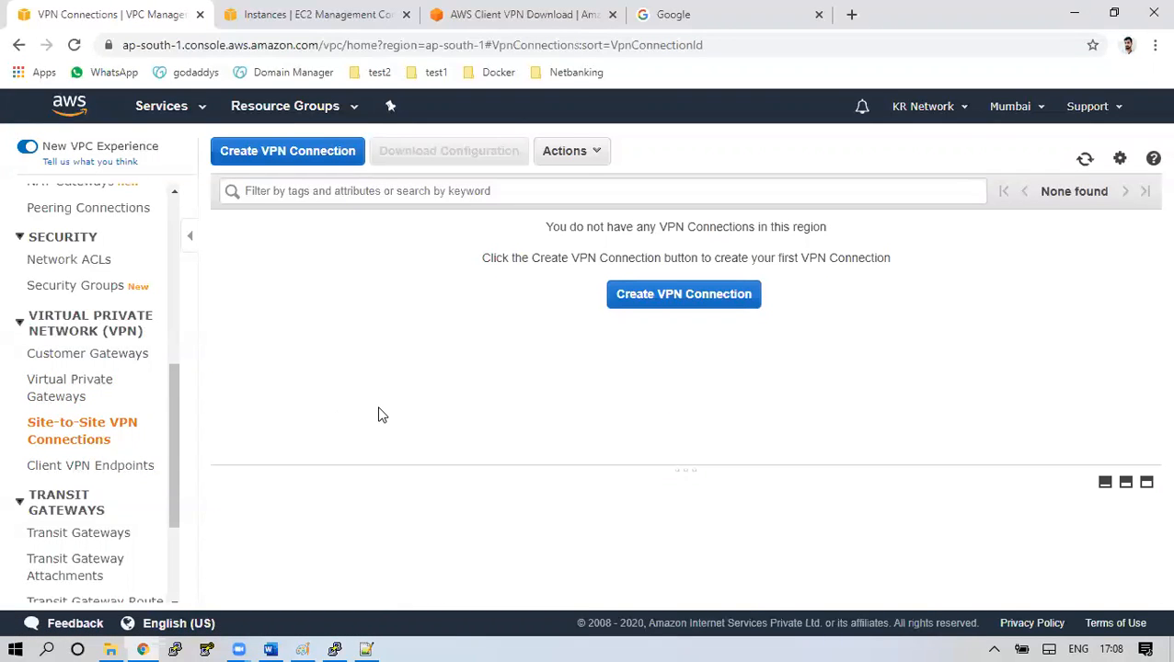
Start a VPN connection named Site-to-Site-VPN using virtual private gateway vgw-0a2b5f04bcbb6b16e
click(318, 157)
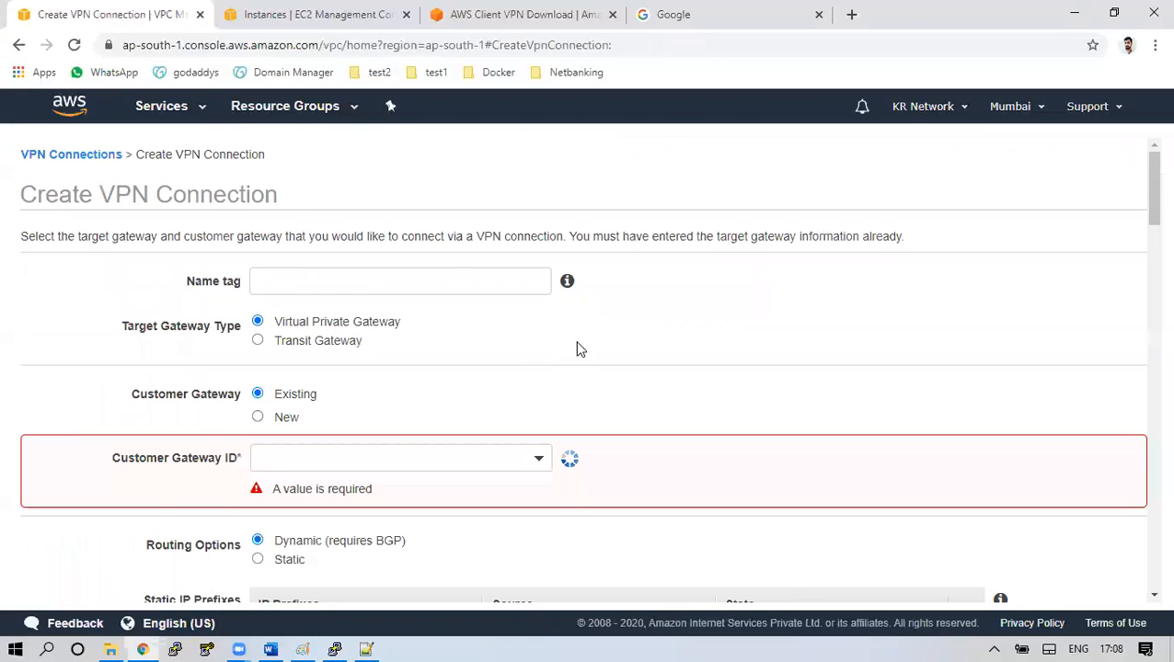
click(411, 281)
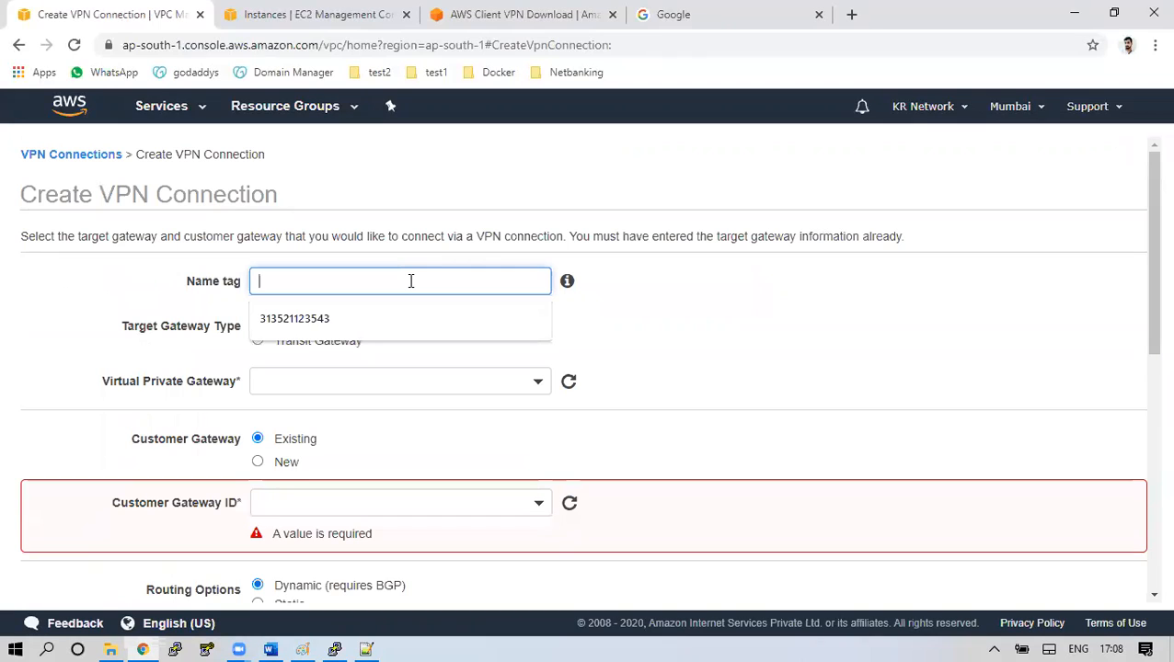
text(Sl)
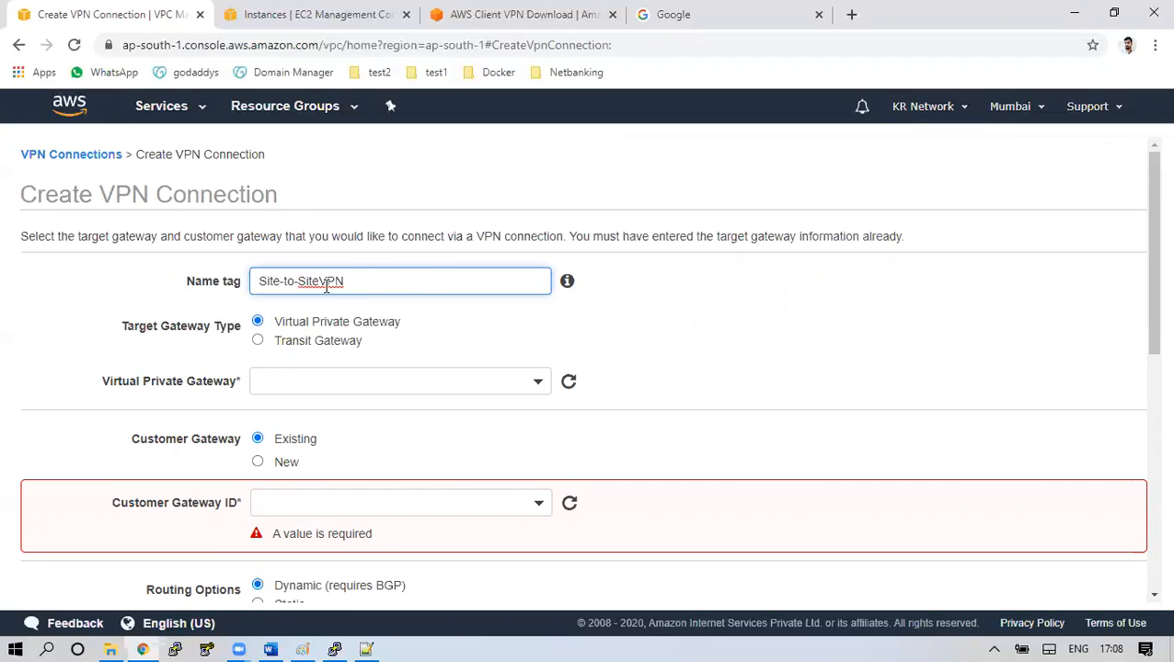
text(-)
drag(121, 318, 230, 327)
click(309, 386)
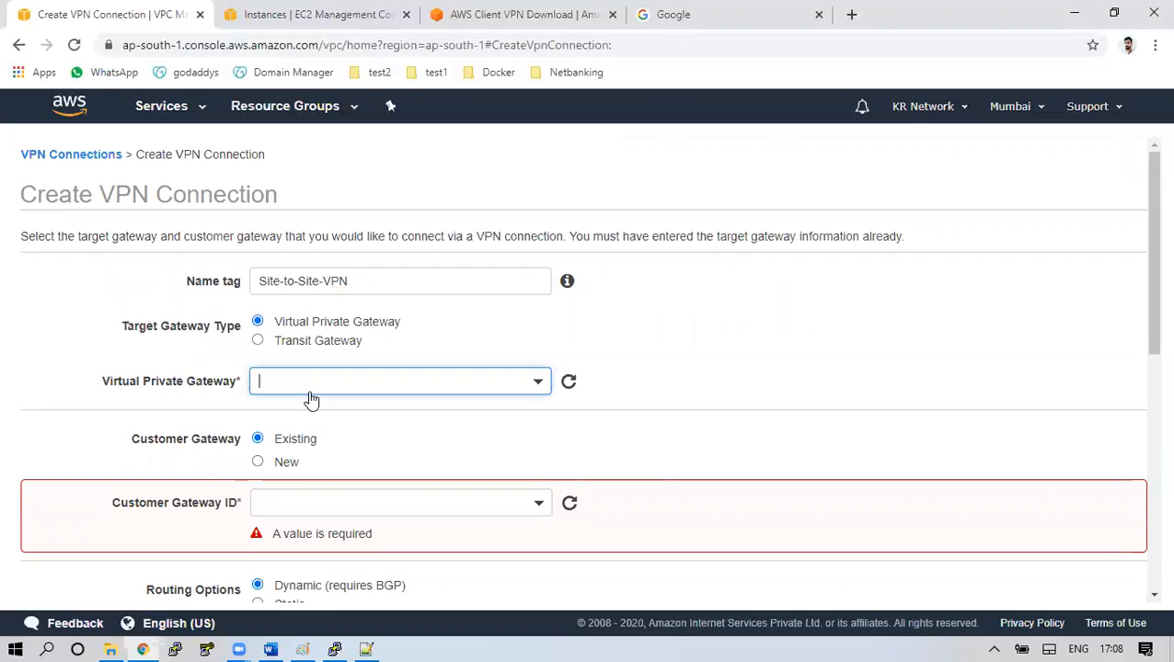
click(328, 472)
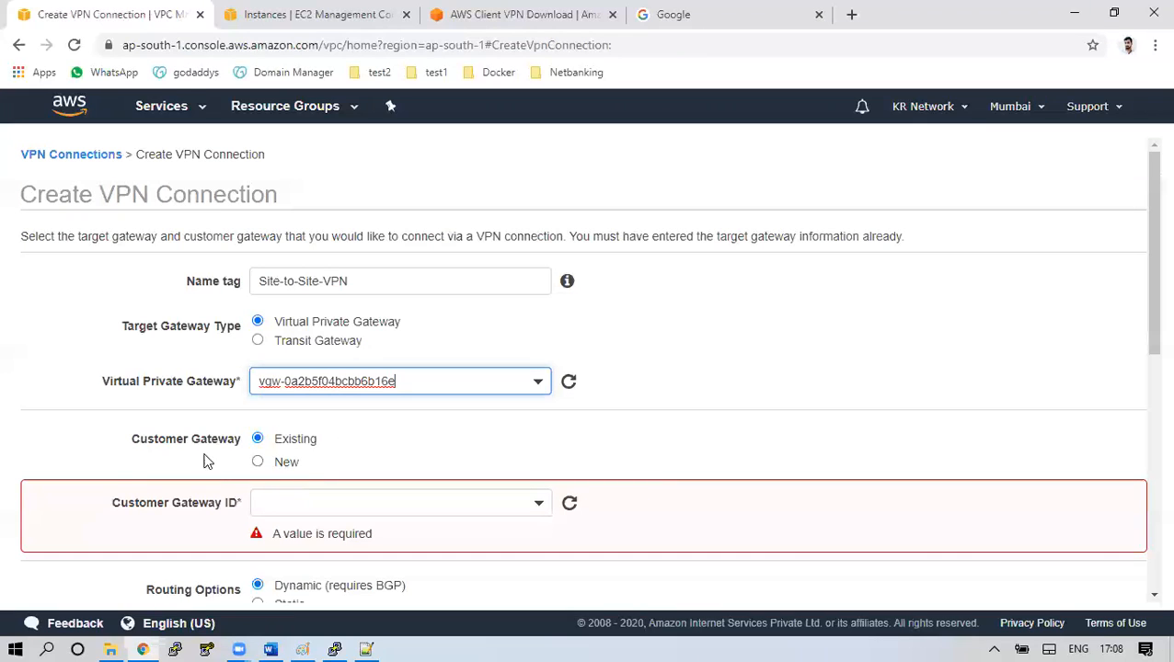
Choose customer gateway my-cgw (cgw-08038ac6005a6aa4d) and scroll down the form
drag(134, 439, 272, 444)
click(541, 510)
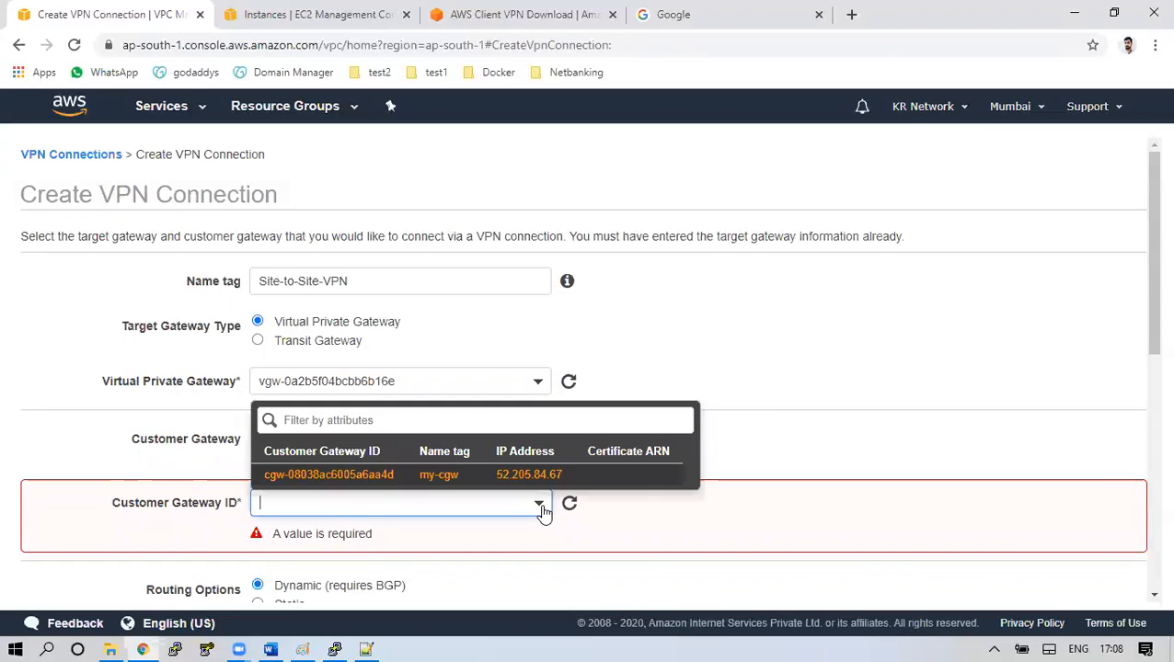
click(438, 478)
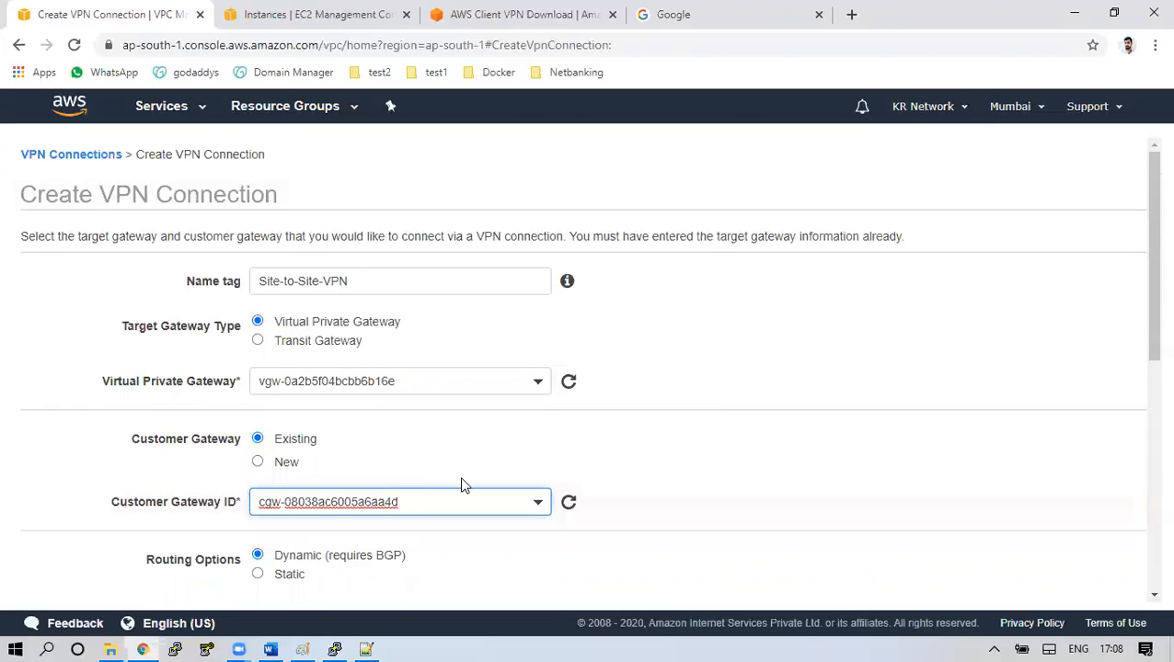
click(681, 469)
drag(1148, 311, 1147, 438)
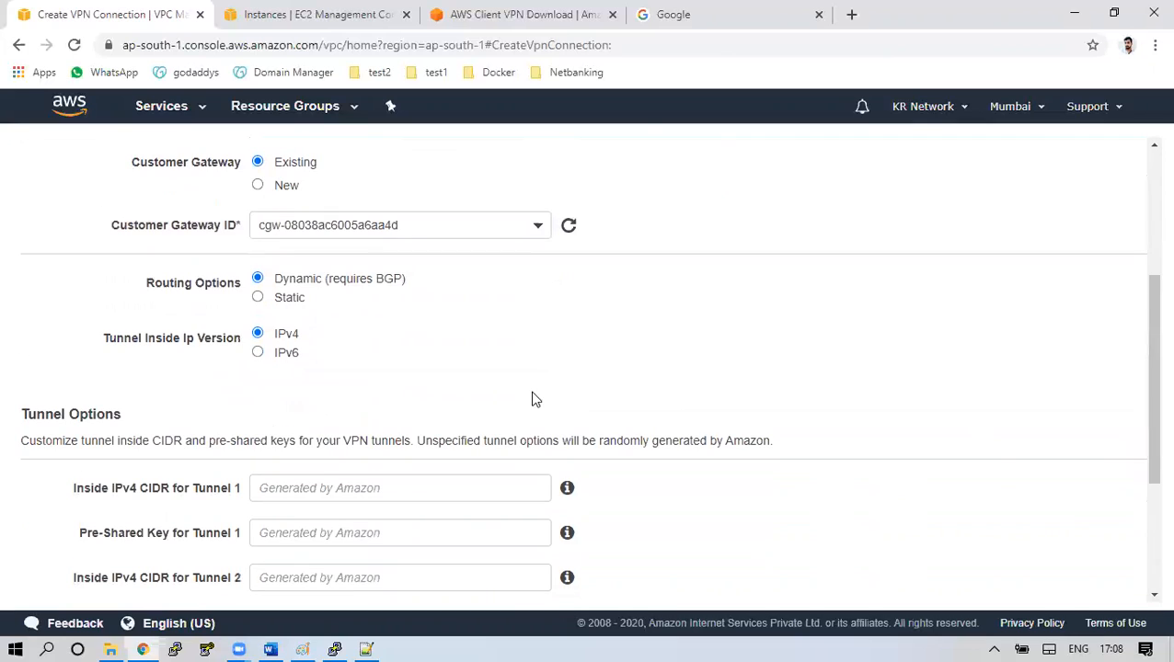
Use static routing with IP prefix 172.31.0.0/16 and create the Site-to-Site-VPN connection
click(271, 302)
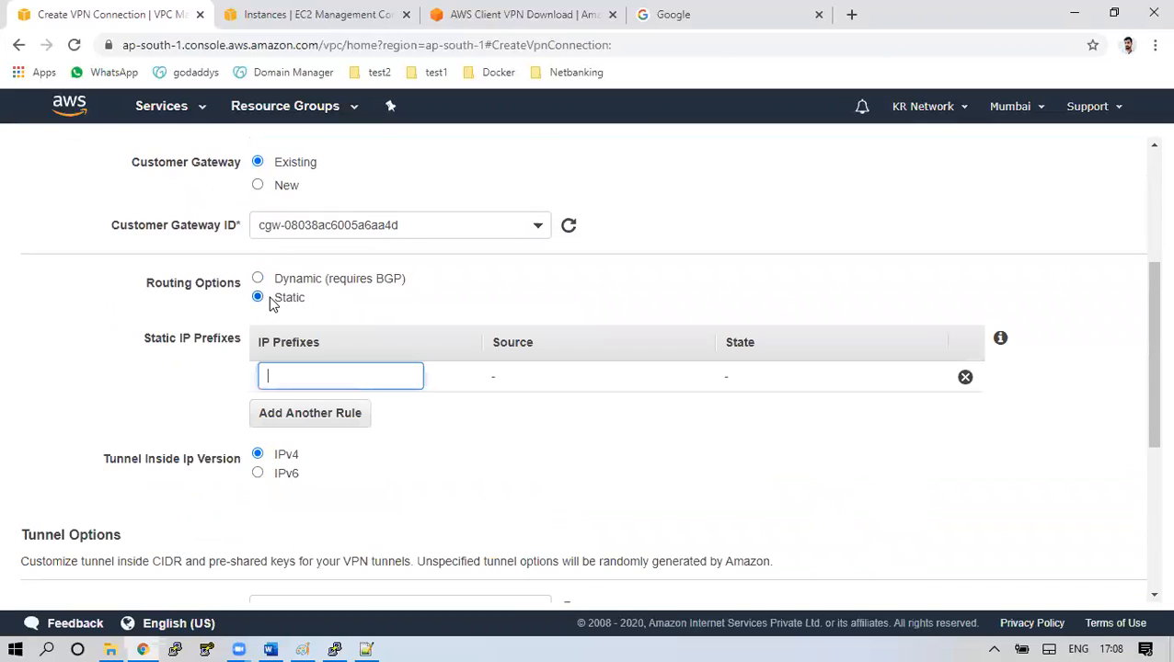
drag(151, 339, 221, 342)
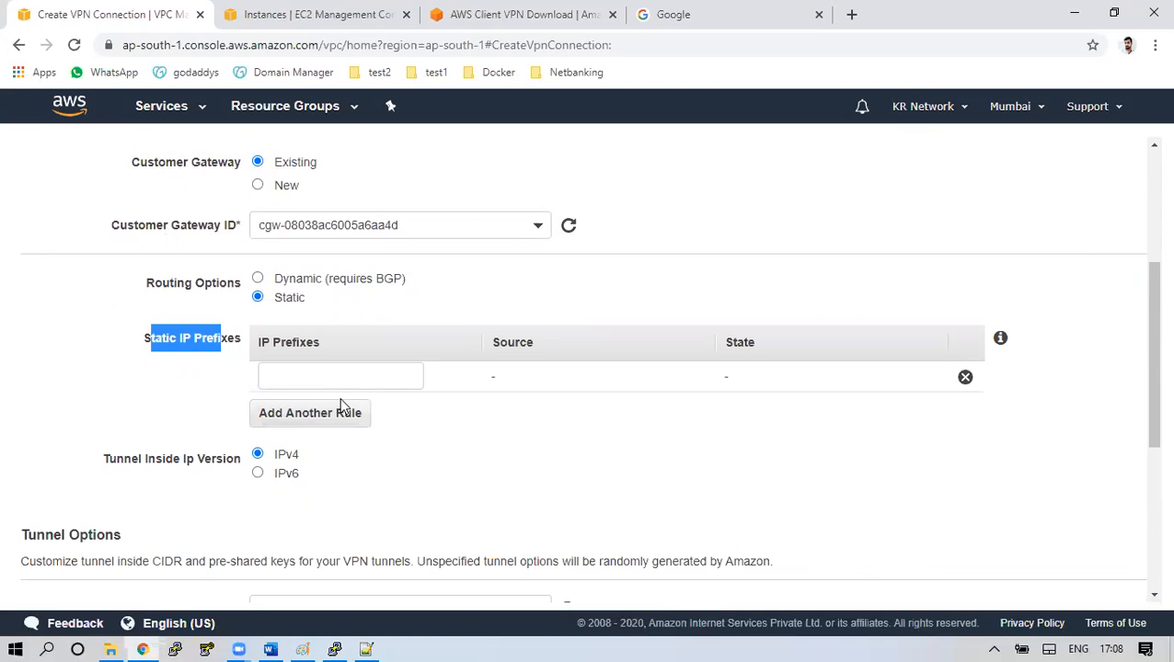
click(176, 367)
drag(163, 337, 223, 374)
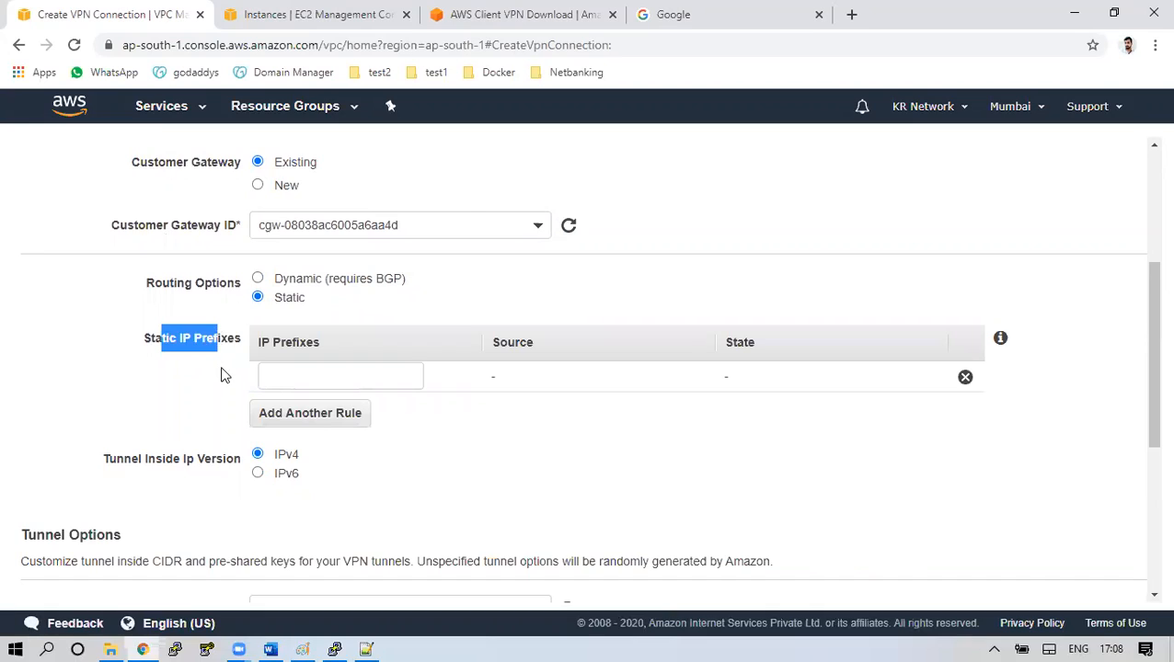
click(325, 380)
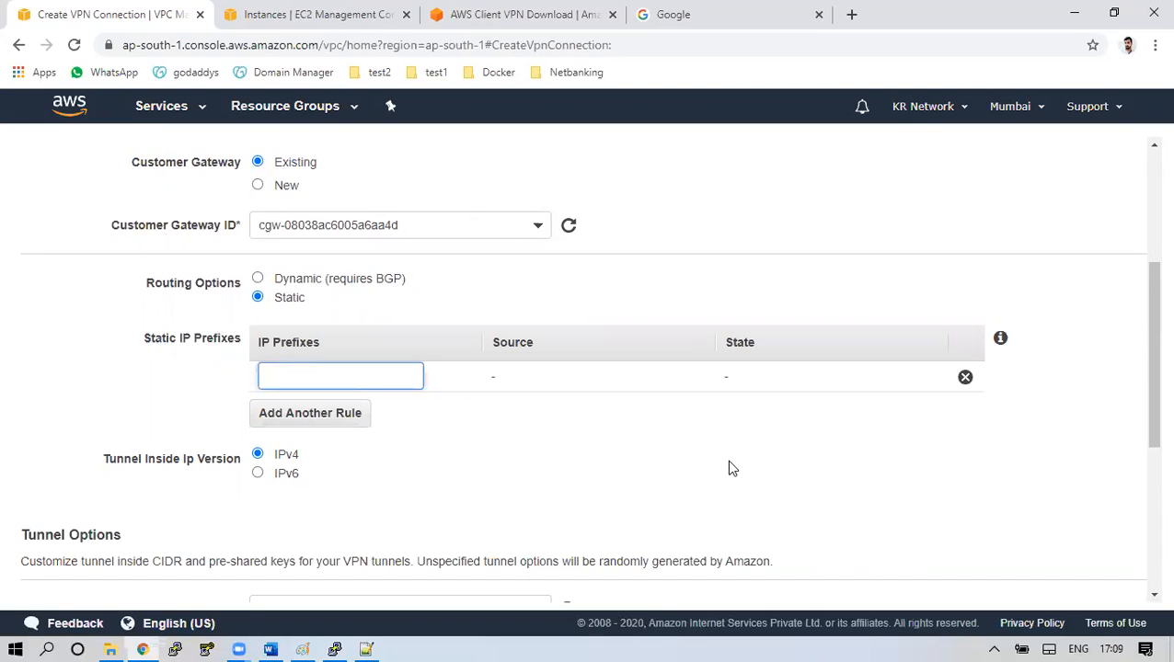
click(317, 11)
click(179, 11)
text(172.31.0.0/16)
drag(144, 460, 197, 467)
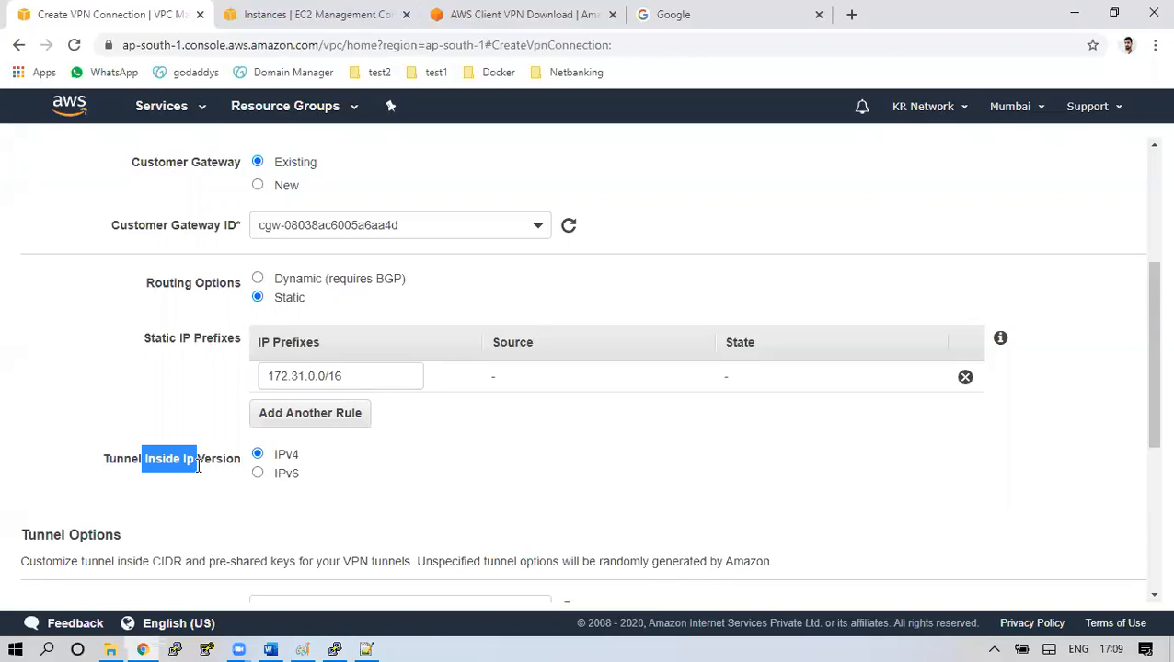
drag(377, 376, 262, 377)
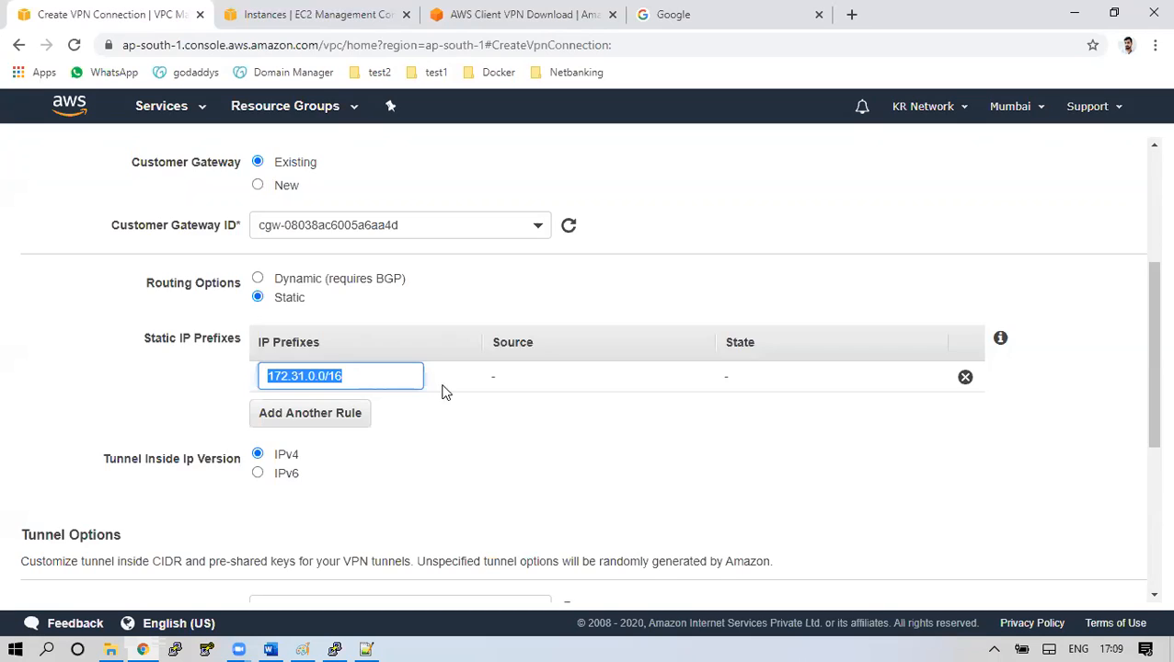
scroll(487, 421, down, 4)
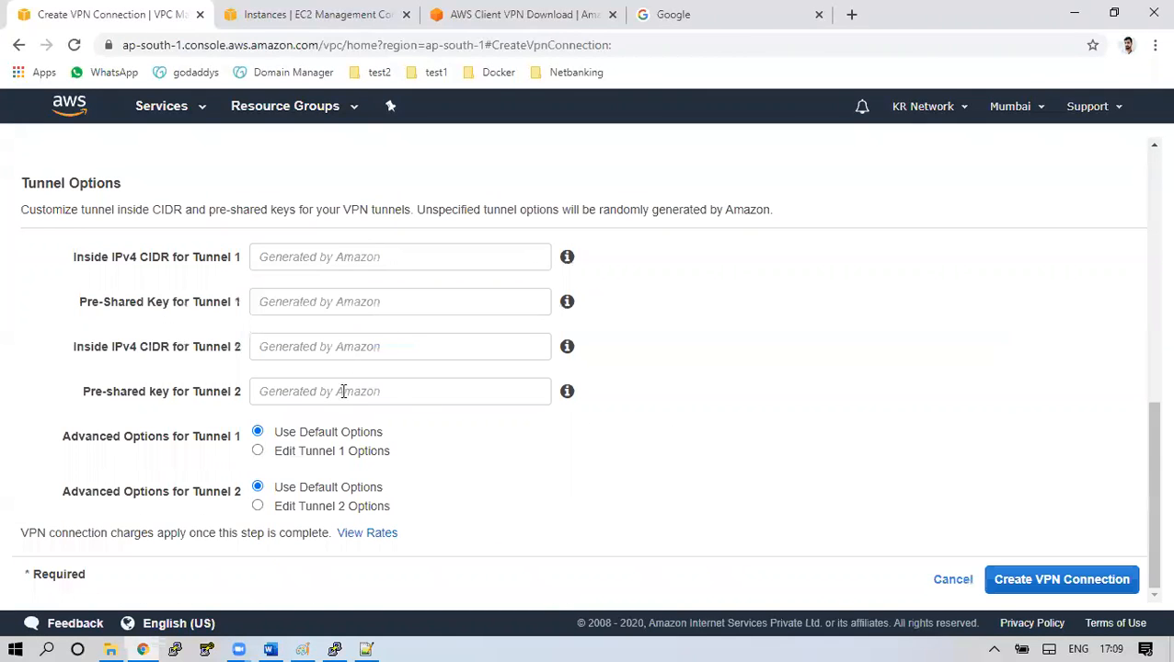
click(1076, 588)
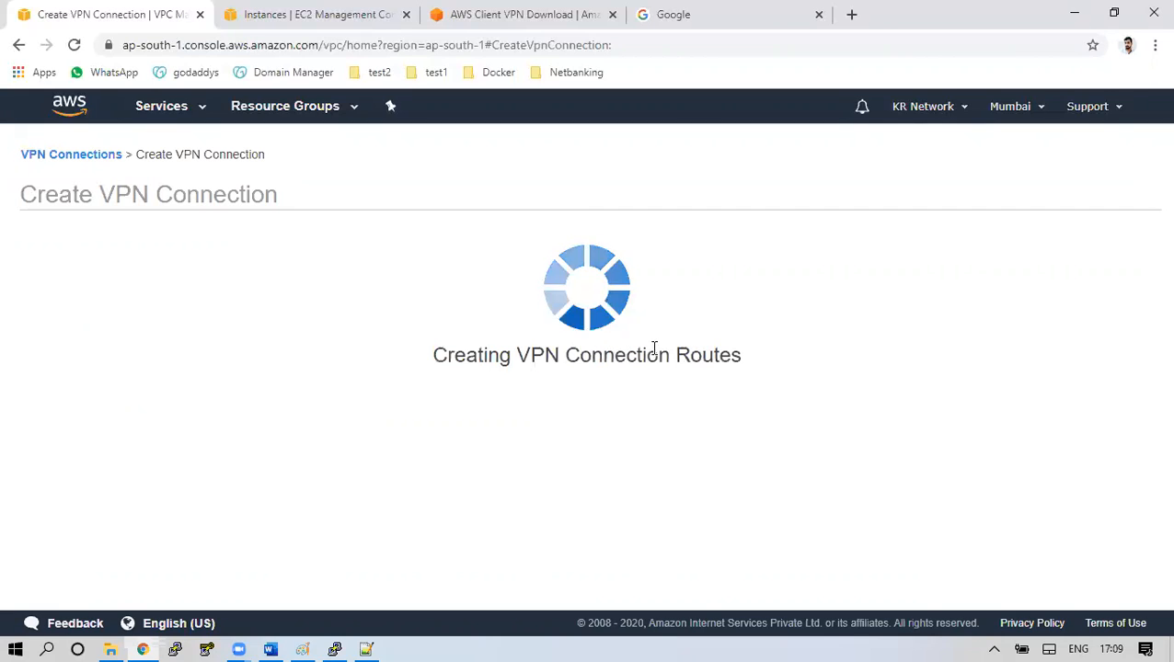
Dismiss the success message and check the new connection's tunnel status
click(815, 348)
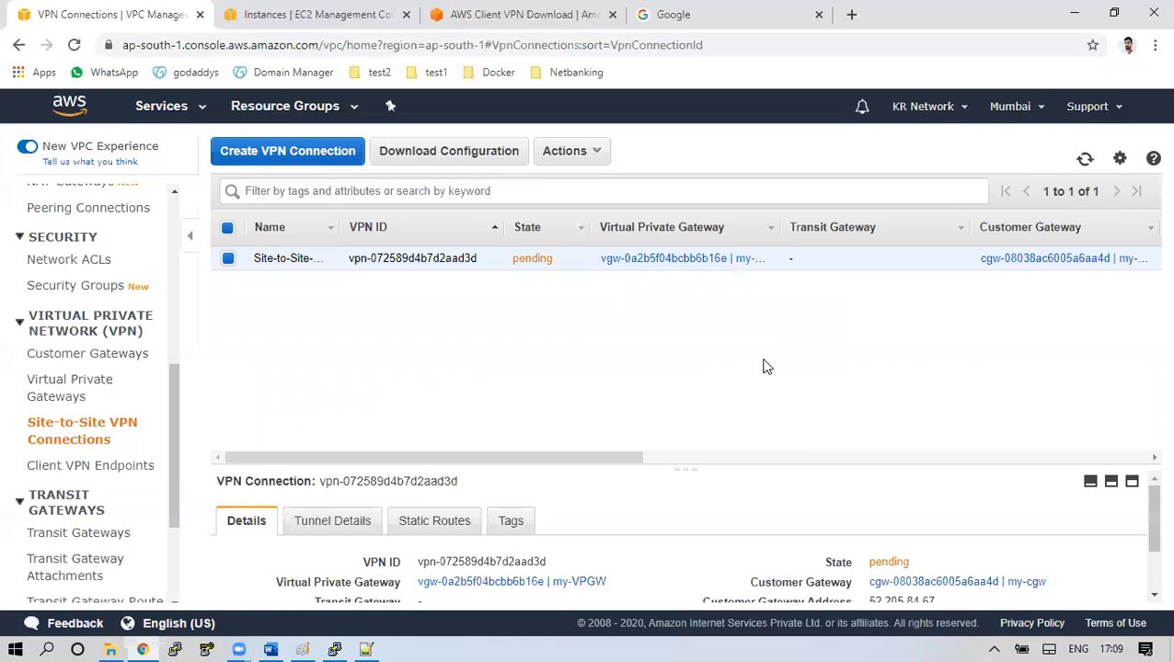
click(358, 408)
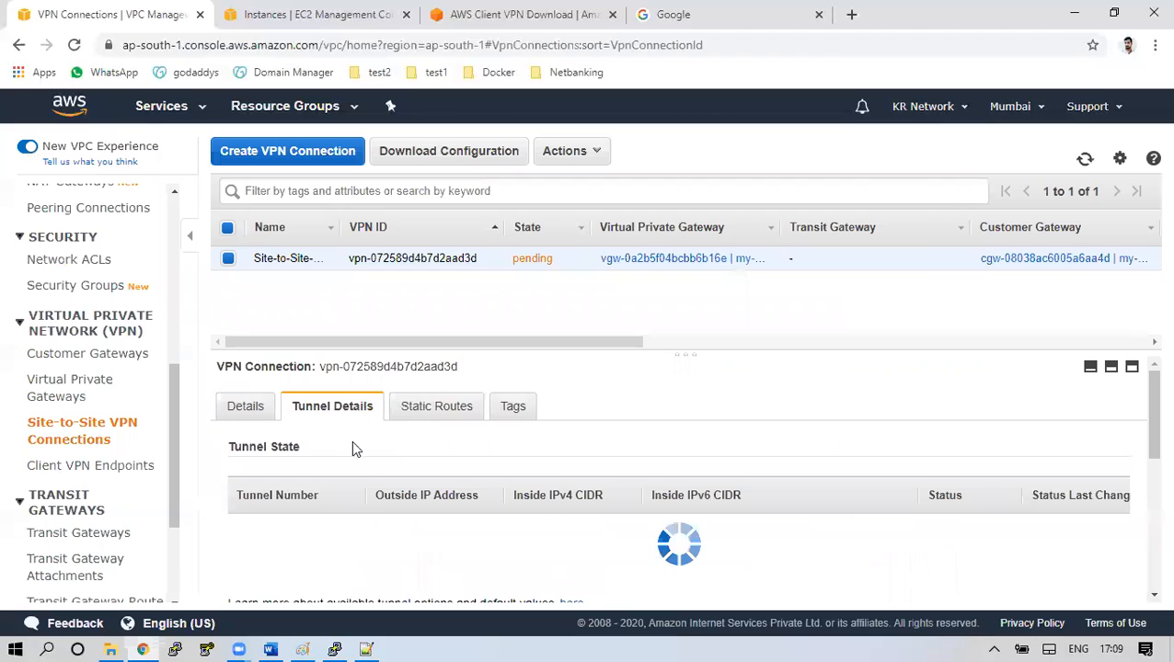
scroll(585, 496, down, 1)
scroll(587, 502, down, 1)
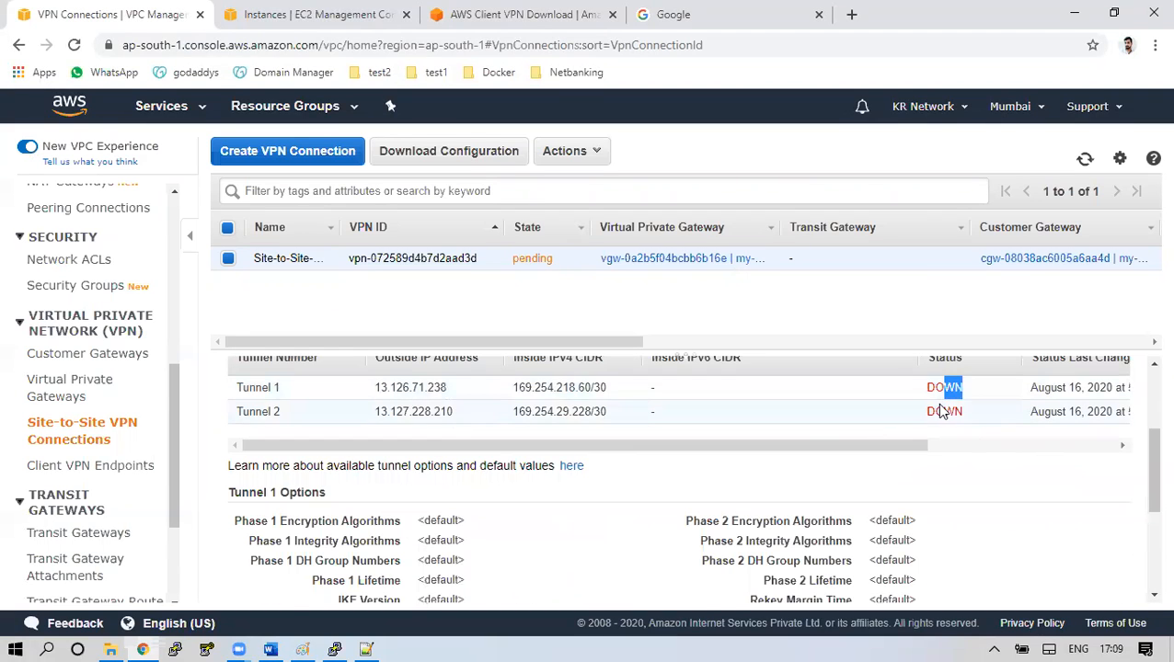
drag(1148, 476, 1147, 401)
Review the connection's static route and details, then switch to the Paint network diagram
click(442, 407)
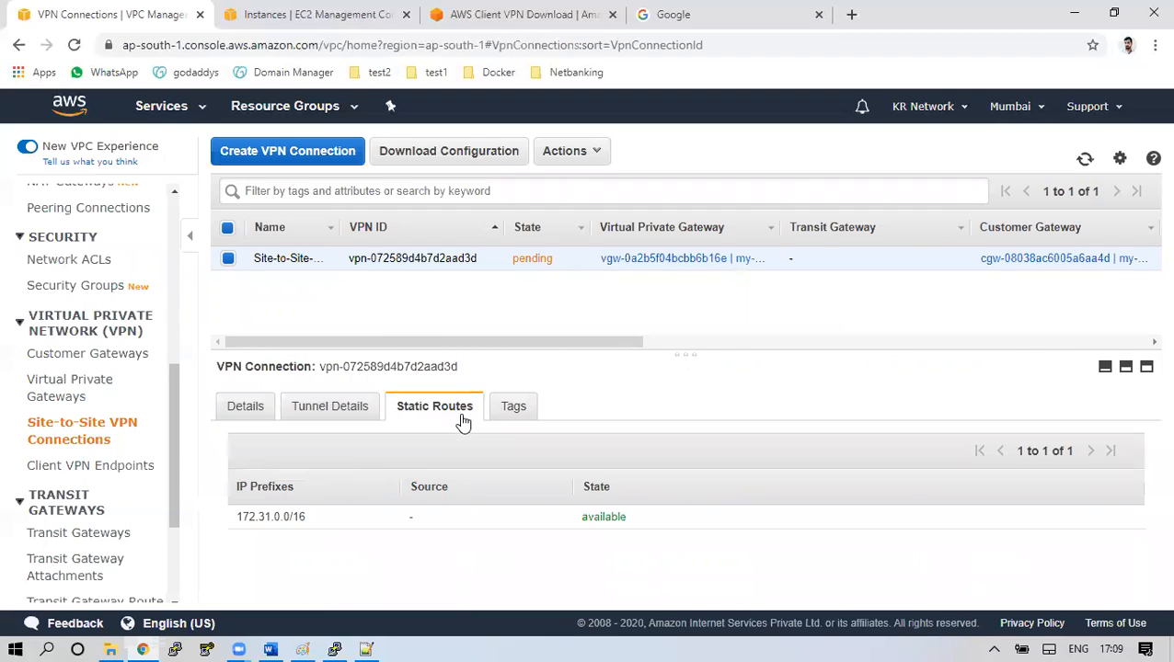
drag(241, 517, 309, 517)
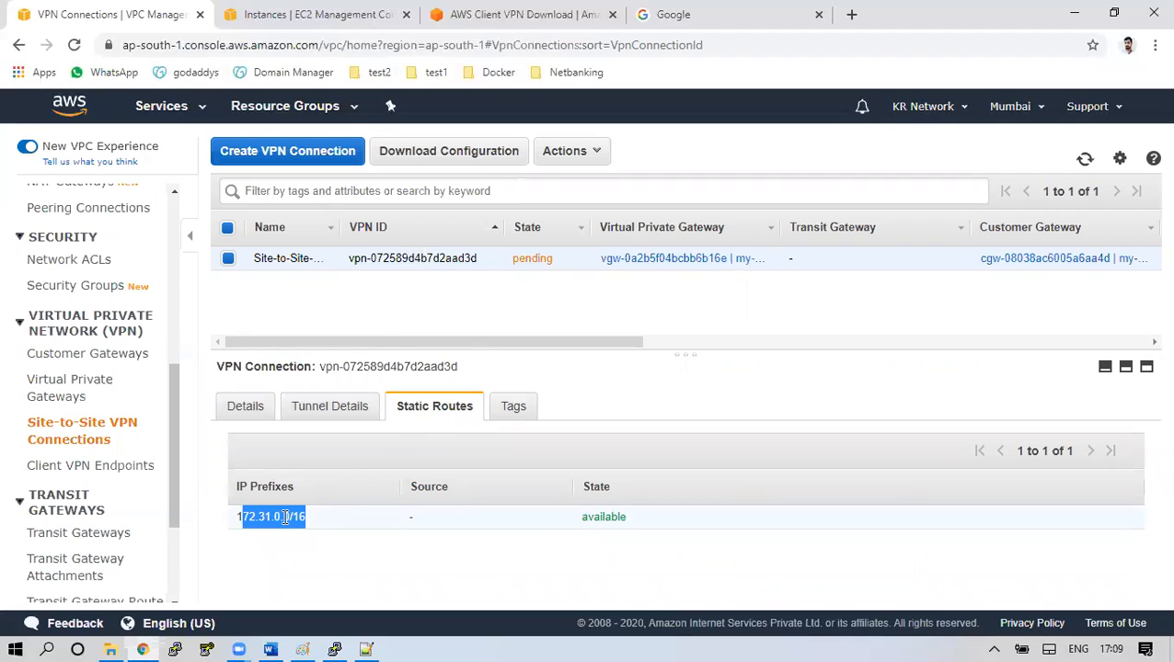
click(243, 408)
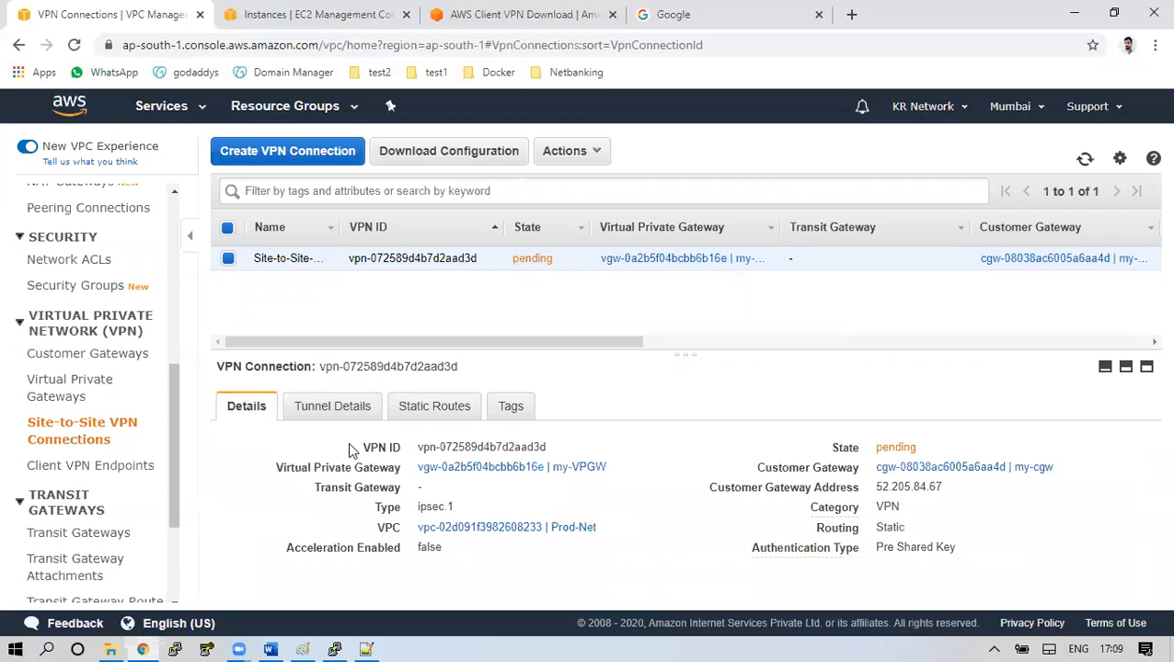
click(301, 650)
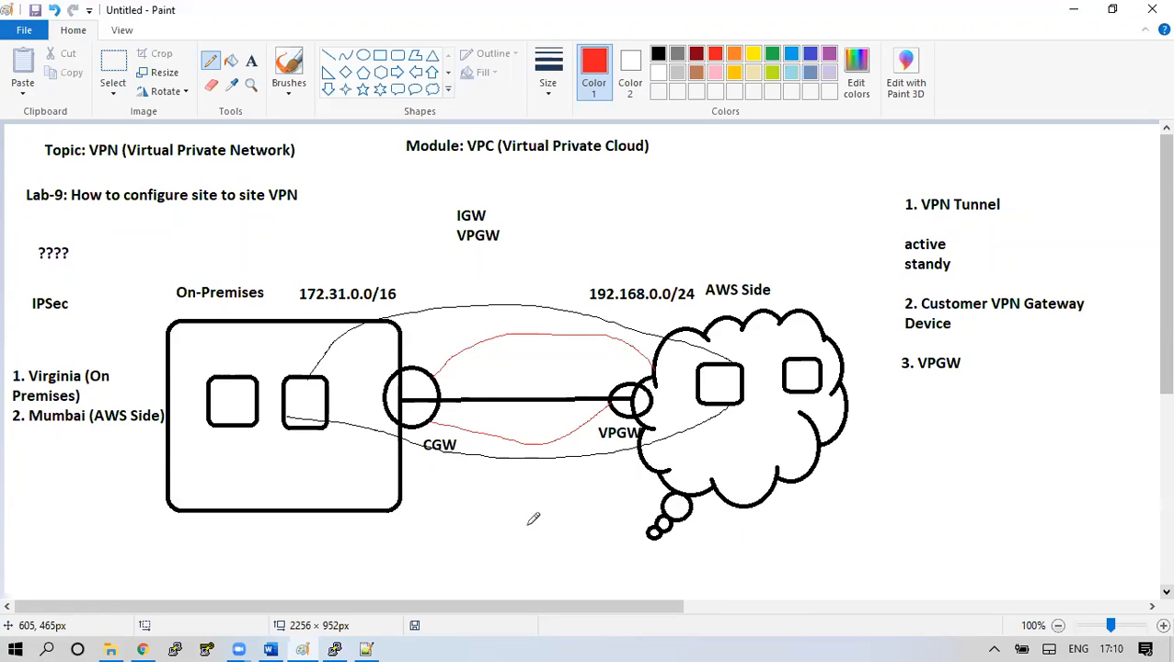
Draw a red curve from 172.31.0.0/16 toward 192.168.0.0/24, circle VPGW, then return to Chrome
mouse_move(627, 272)
mouse_down()
mouse_move(589, 272)
mouse_move(628, 310)
mouse_move(685, 297)
mouse_move(488, 245)
mouse_move(354, 256)
mouse_move(351, 272)
mouse_up()
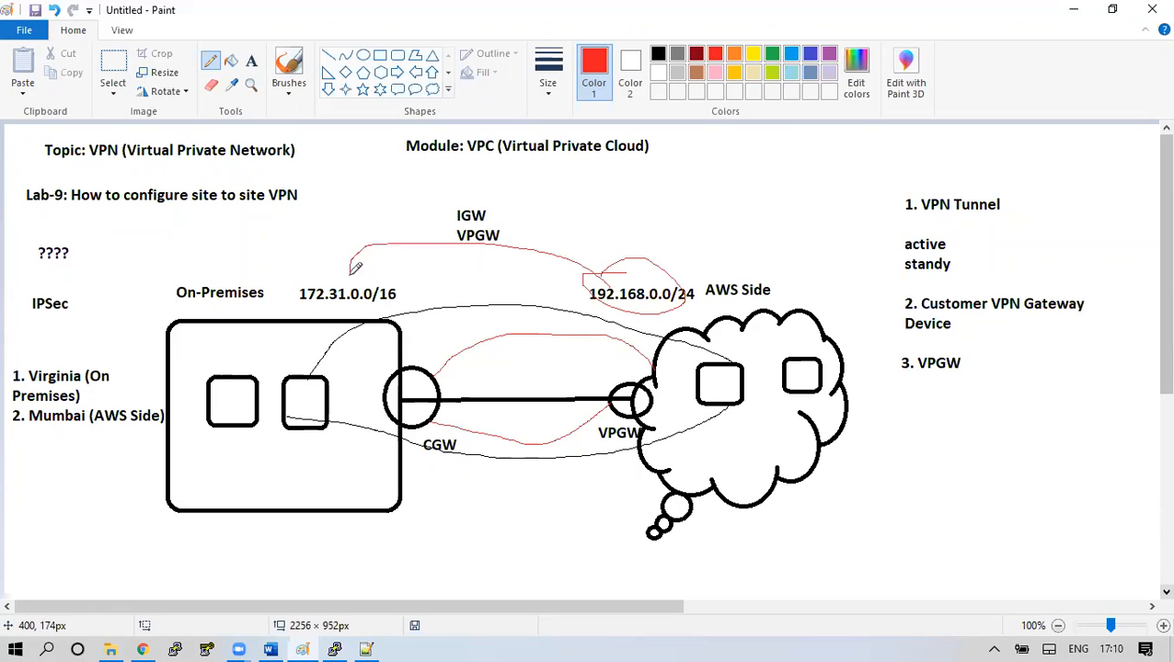
mouse_move(654, 429)
mouse_down()
mouse_move(598, 419)
mouse_move(645, 448)
mouse_up()
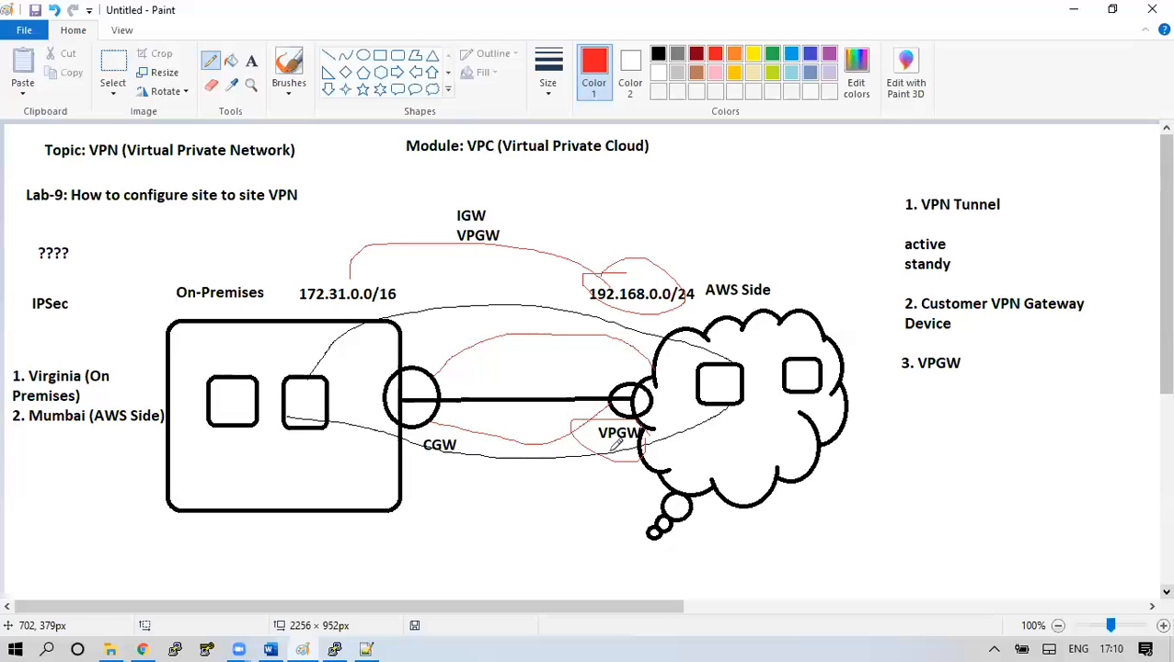
click(153, 641)
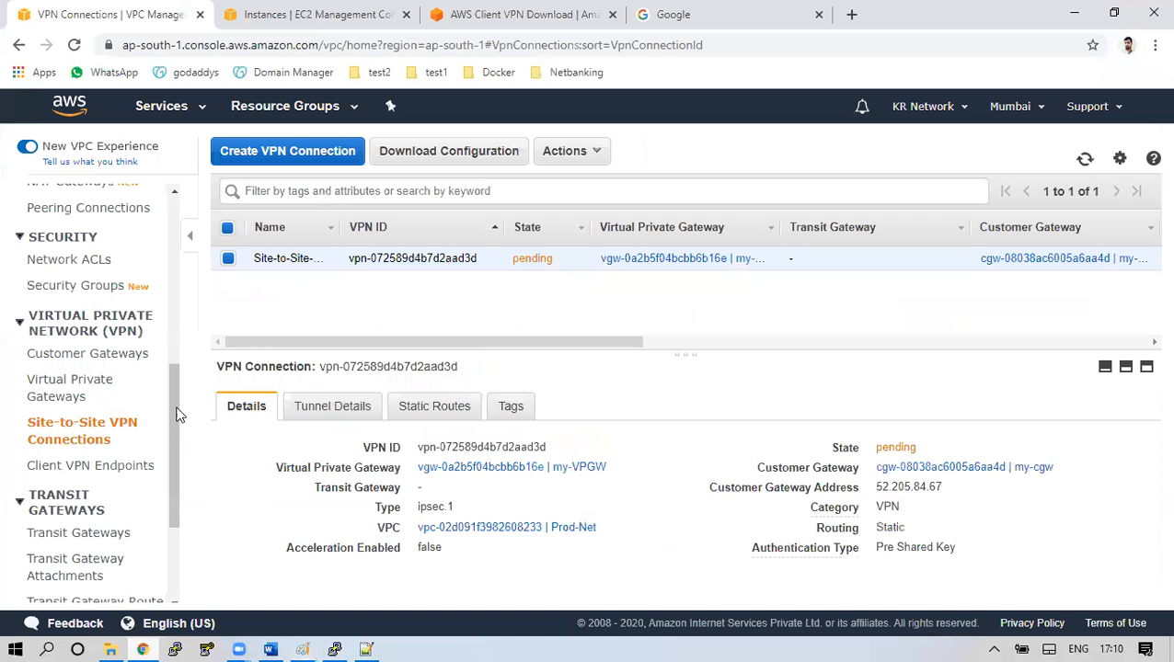
Go to Route Tables from the VPC sidebar
scroll(180, 322, up, 3)
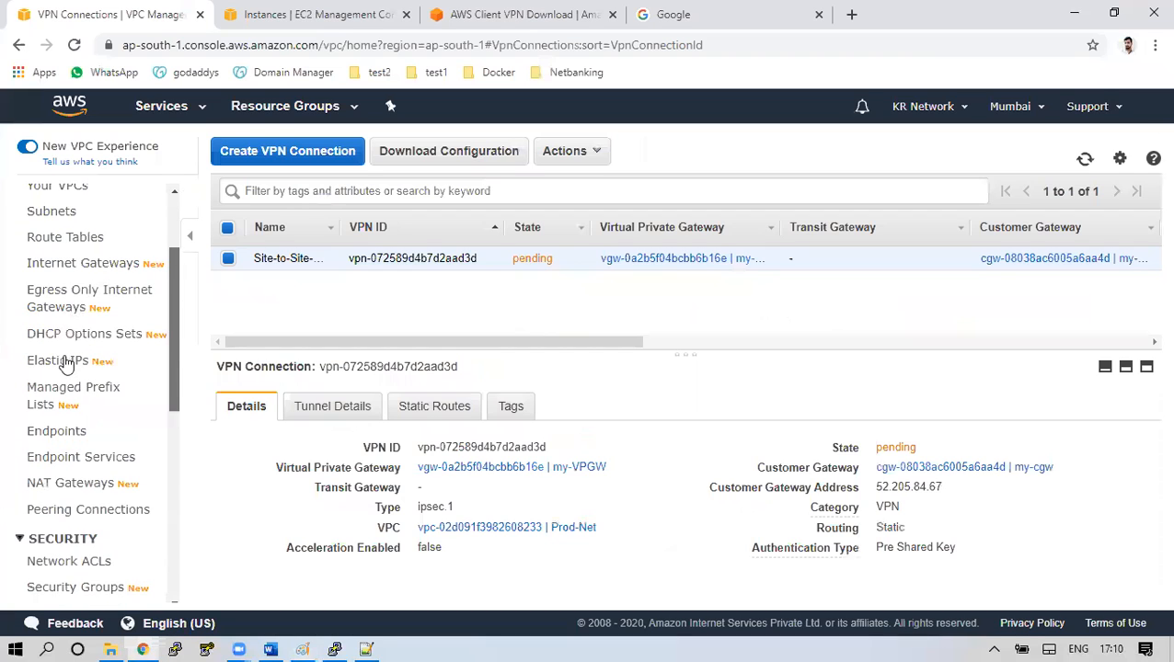
click(65, 237)
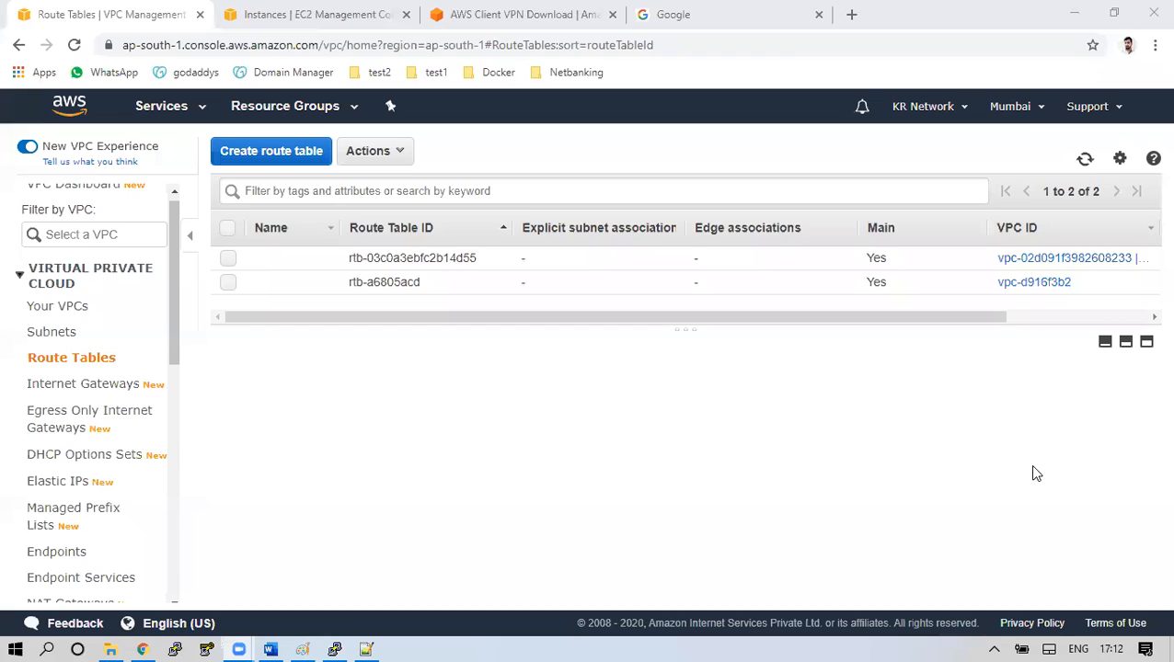
Edit the first route table's routes and remove the existing 172.31.0.0/16 route
click(426, 259)
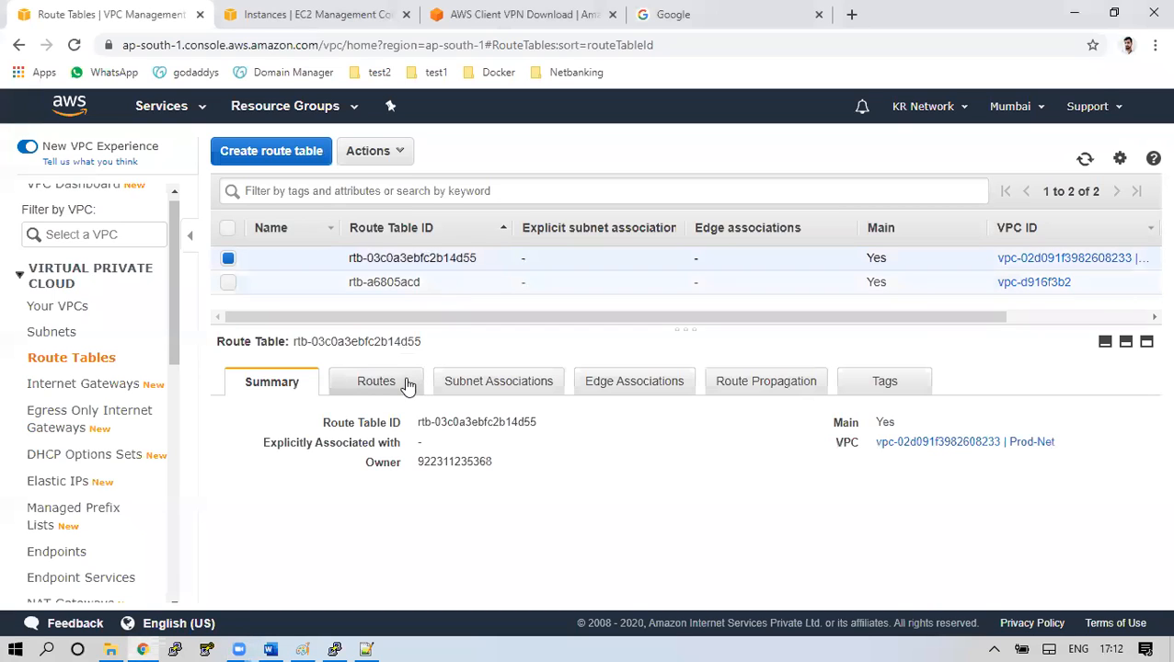
click(409, 389)
click(293, 434)
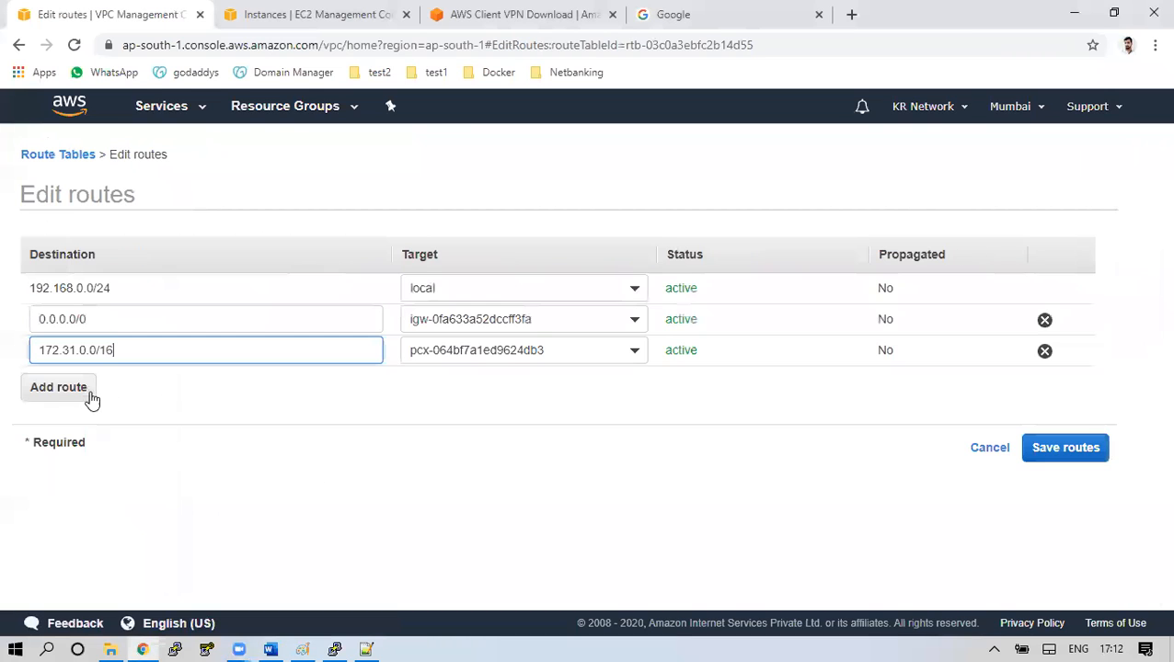
click(74, 399)
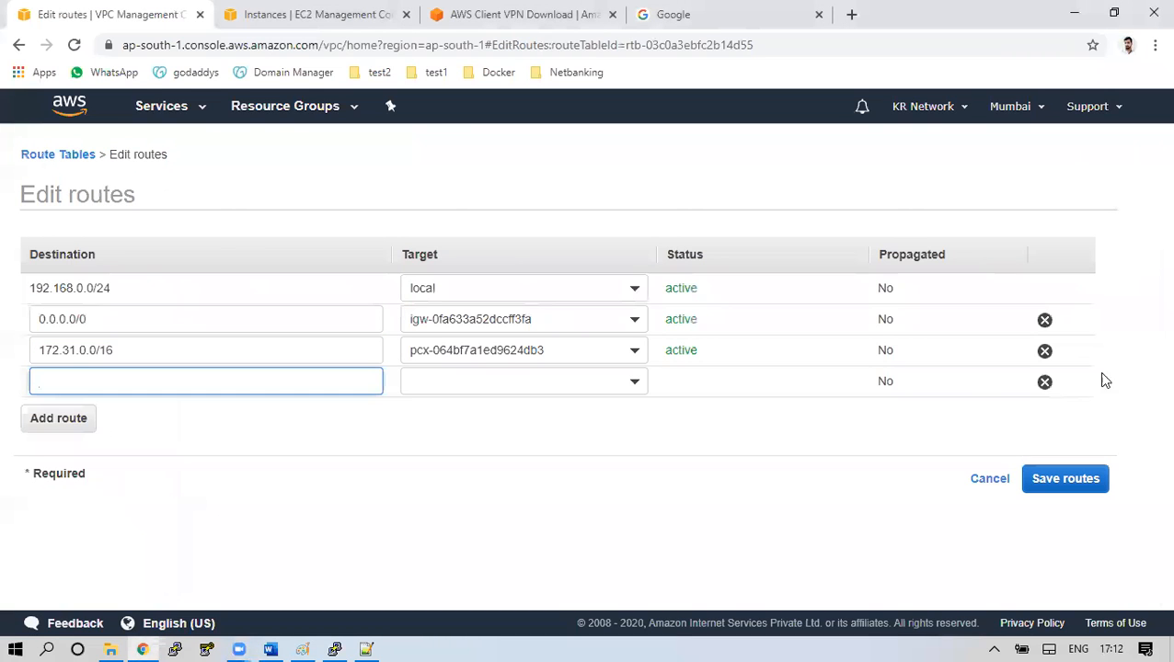
click(1045, 384)
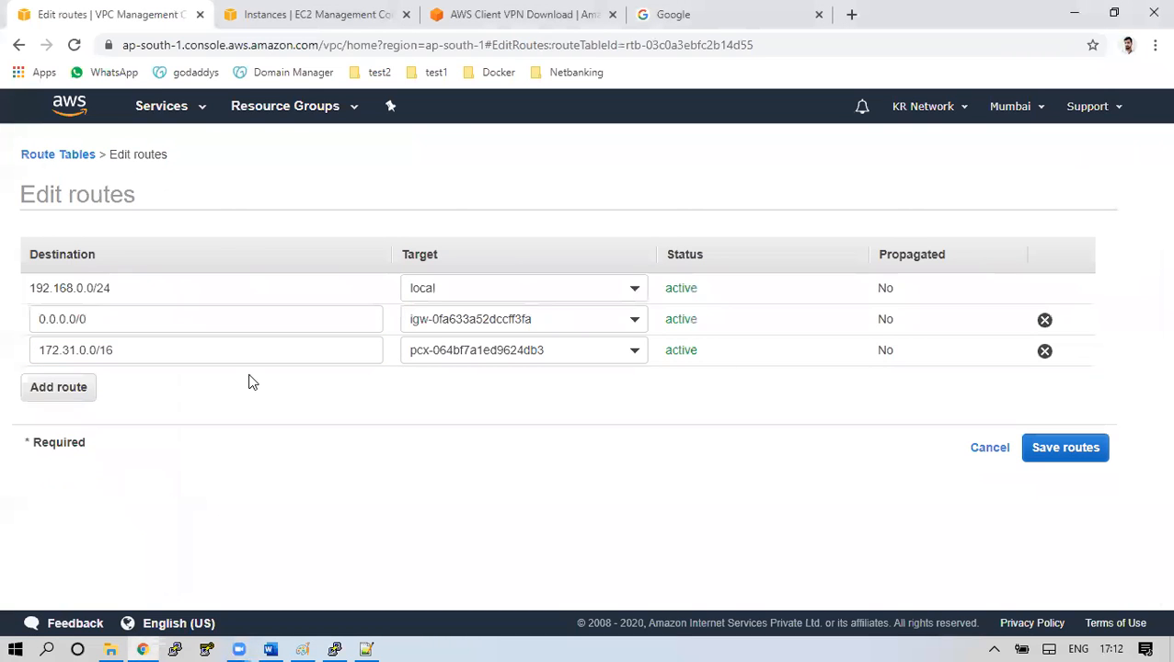
click(1045, 352)
click(92, 362)
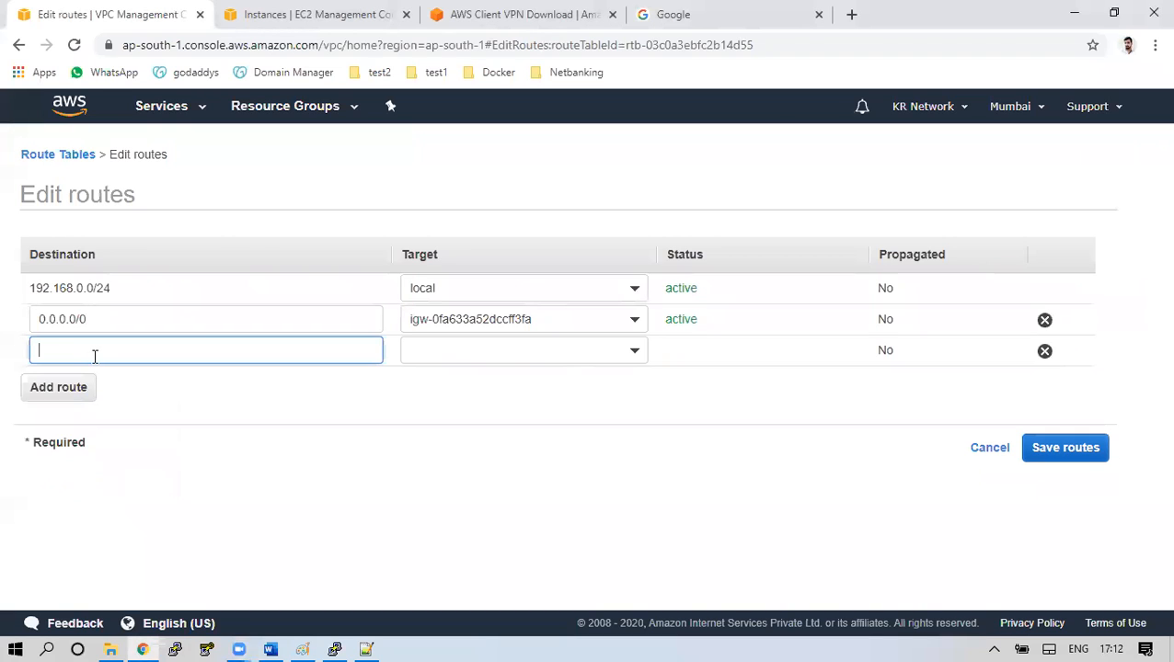
Add a draft route with destination 172.31.0.0/16 and browse its target types
text(172.0.)
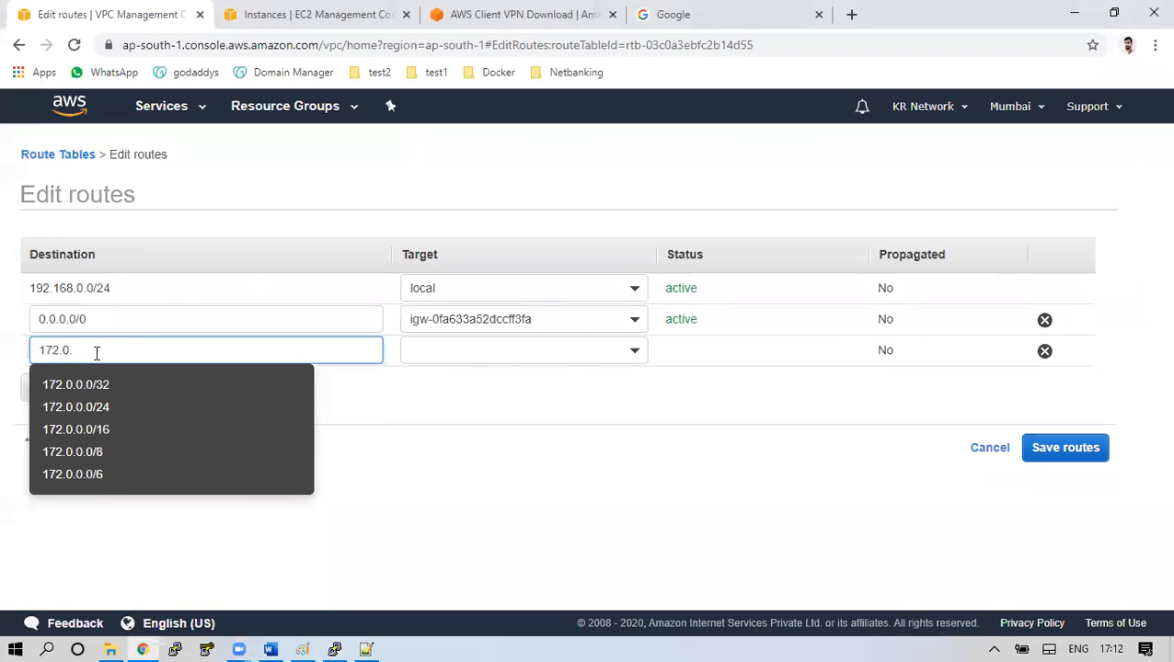
key(BackSpace)
key(BackSpace)
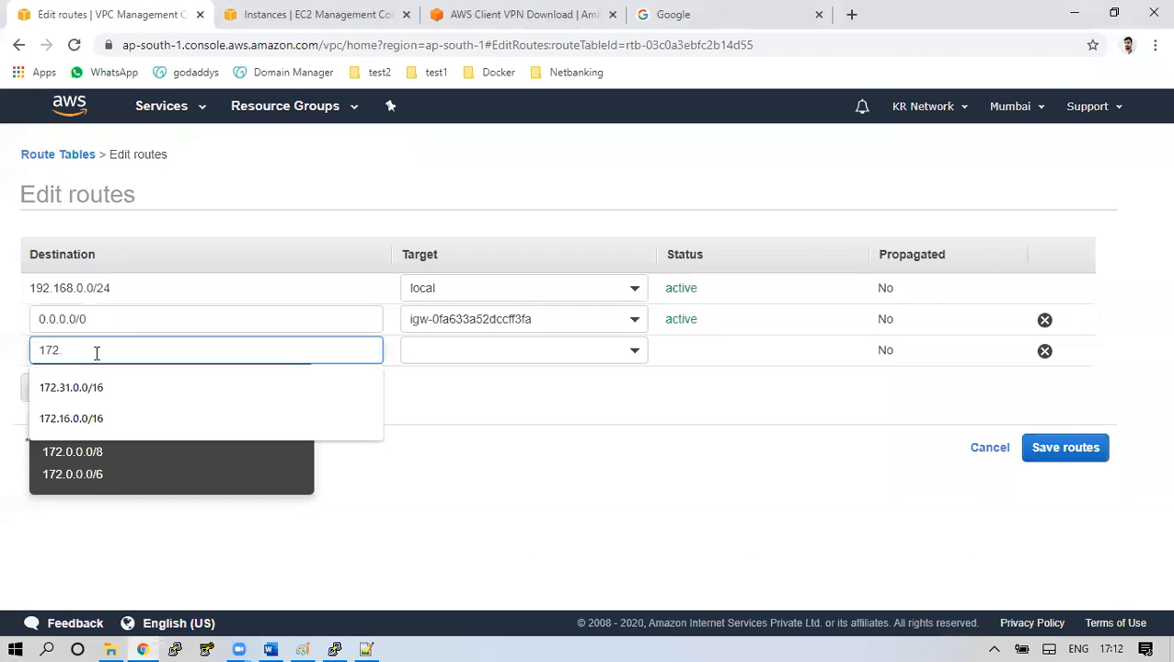
text(16.0.0)
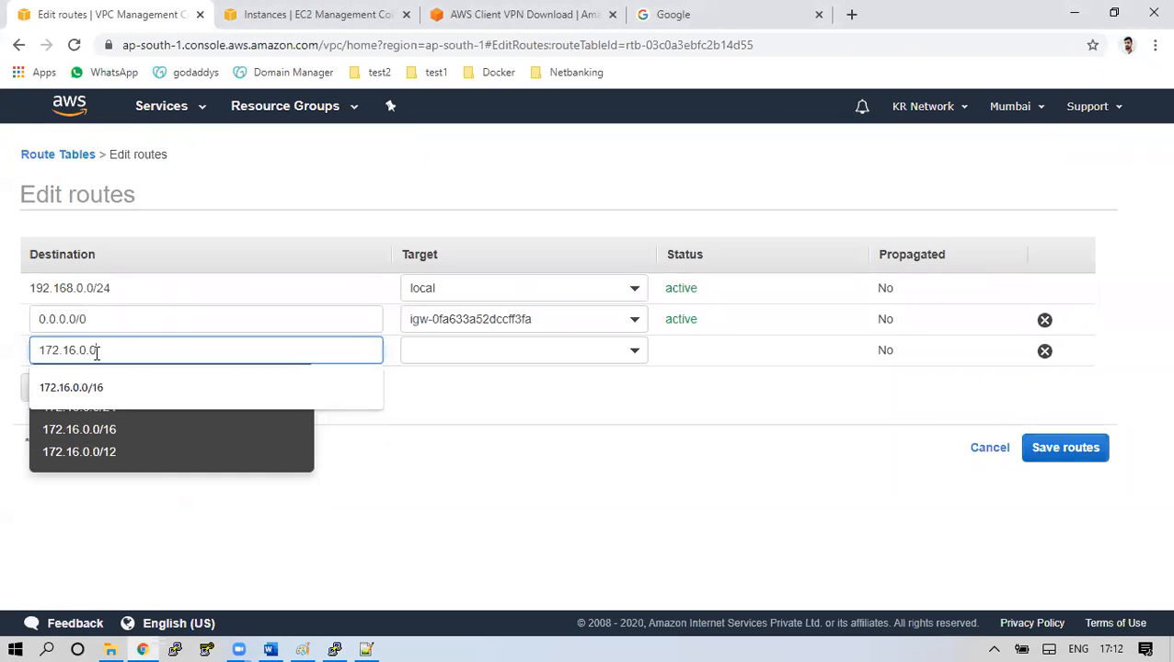
key(BackSpace)
key(BackSpace)
key(BackSpace)
key(BackSpace)
key(BackSpace)
text(3)
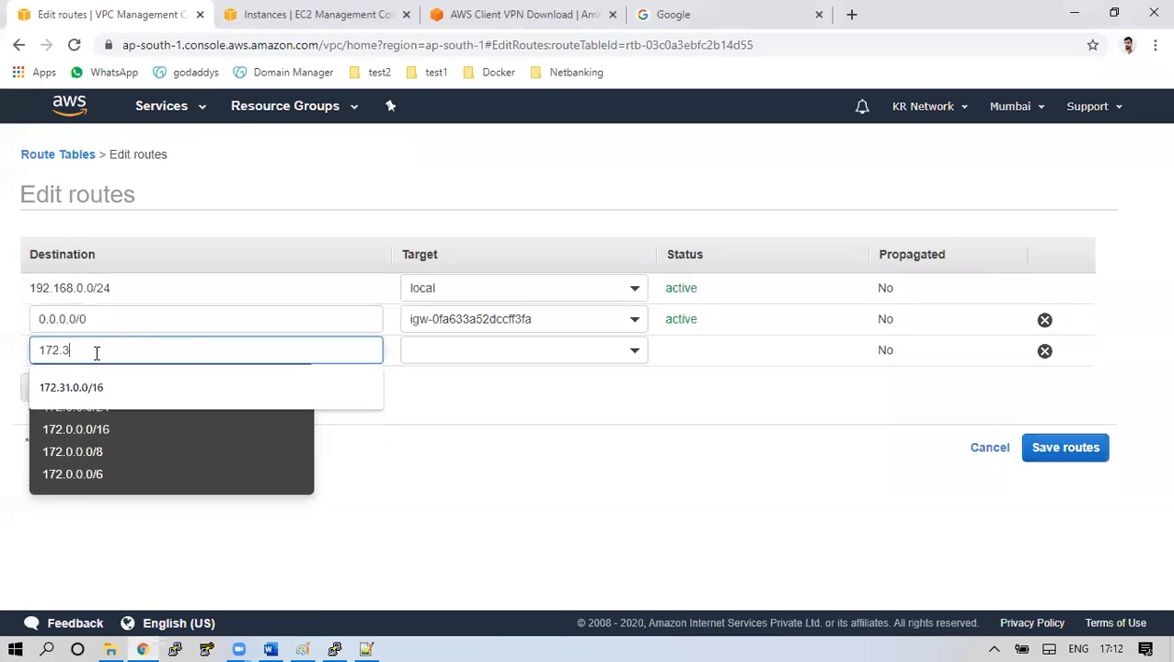
text(1.0.0/16)
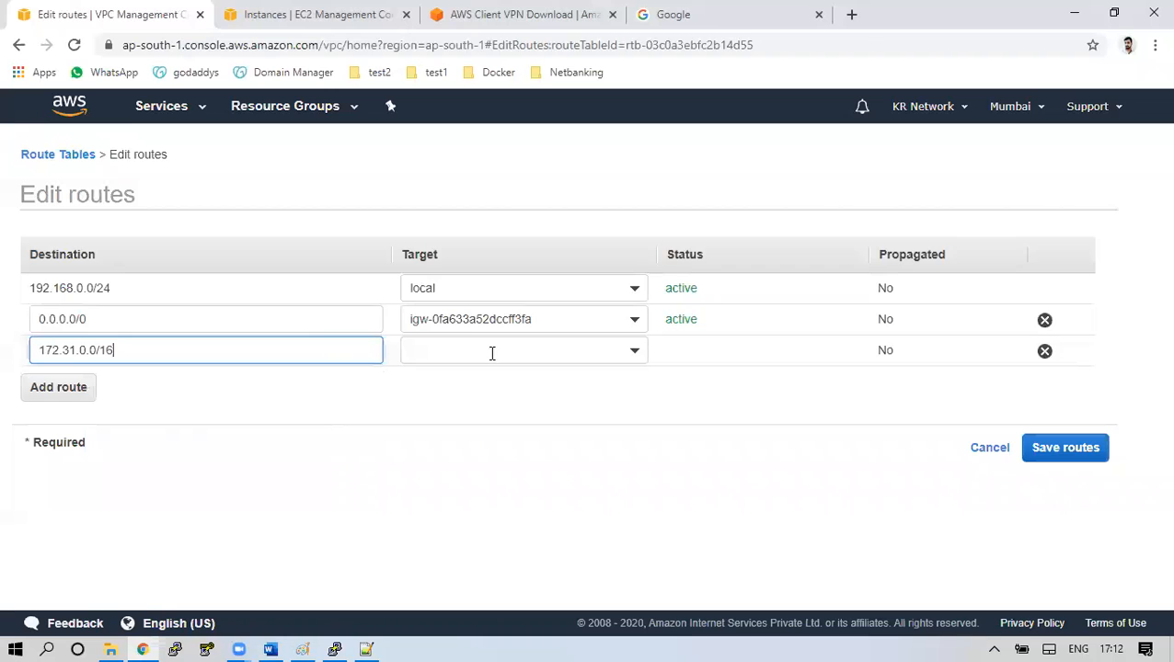
click(635, 352)
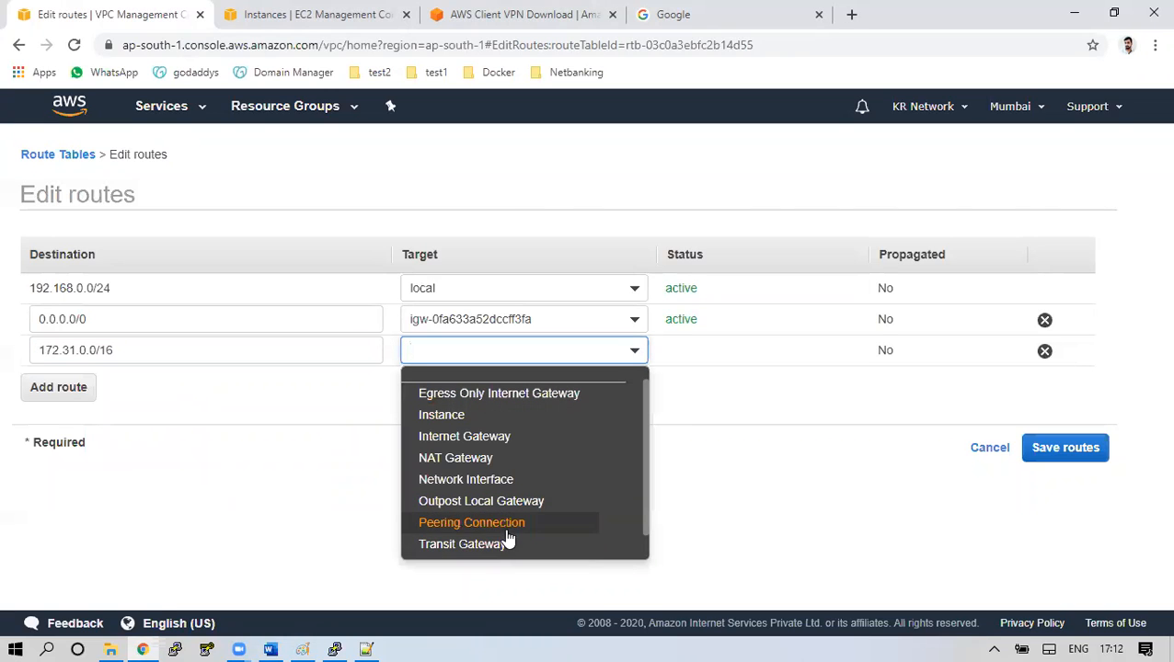
scroll(513, 522, down, 1)
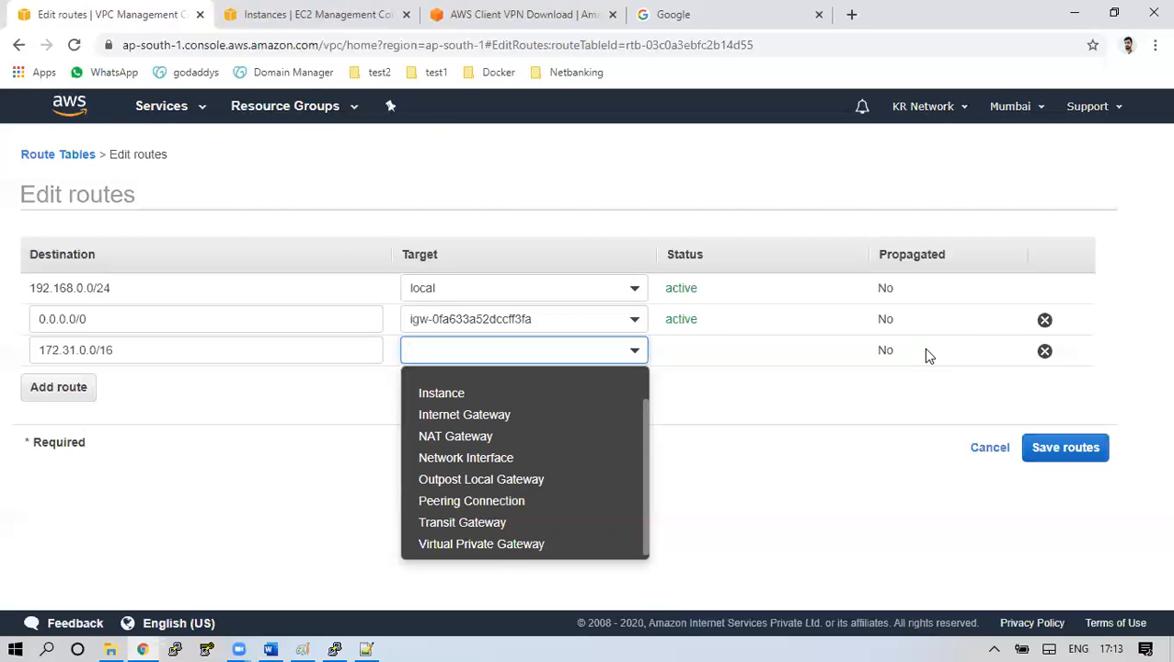
Discard the draft row, save routes with only local and 0.0.0.0/0, and view Route Propagation
click(1045, 351)
click(980, 420)
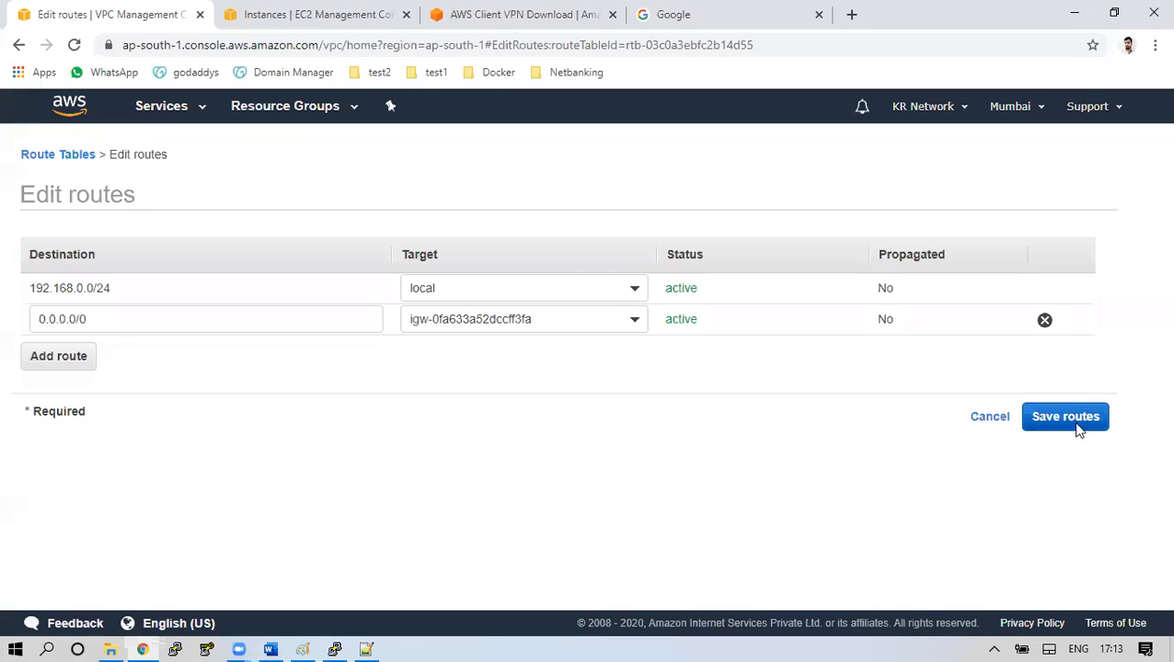
click(1067, 419)
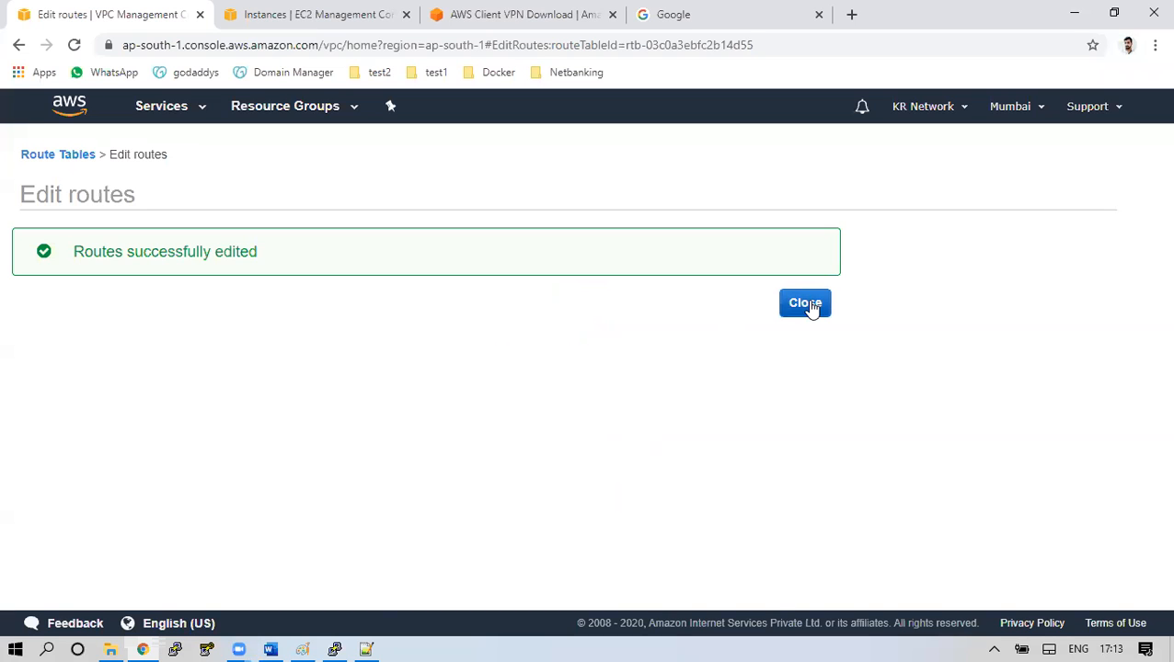
click(805, 303)
click(777, 383)
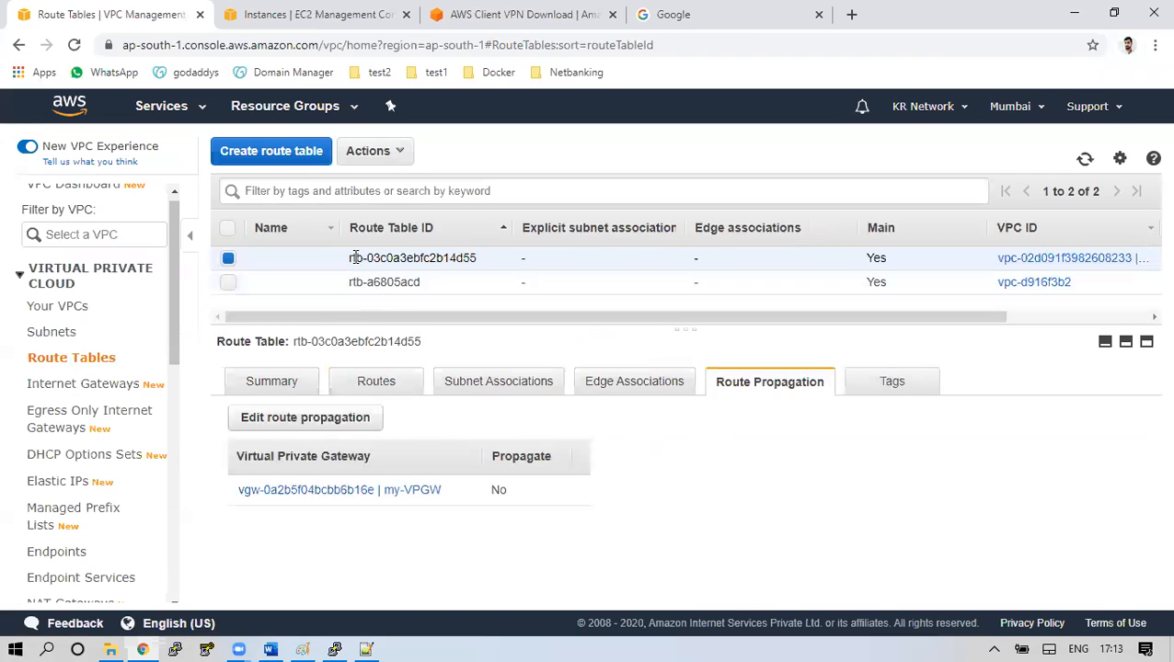
Point out the route table ID, the my-VPGW entry and its Propagate value No
drag(354, 259, 471, 259)
drag(442, 491, 246, 502)
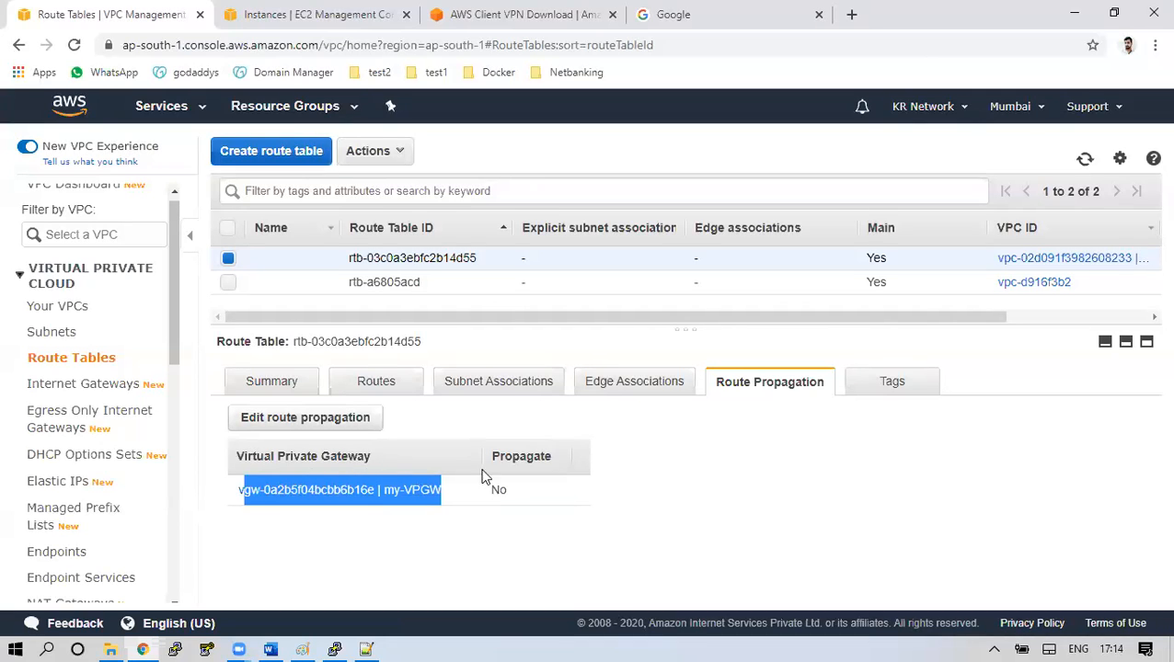
drag(544, 490, 485, 495)
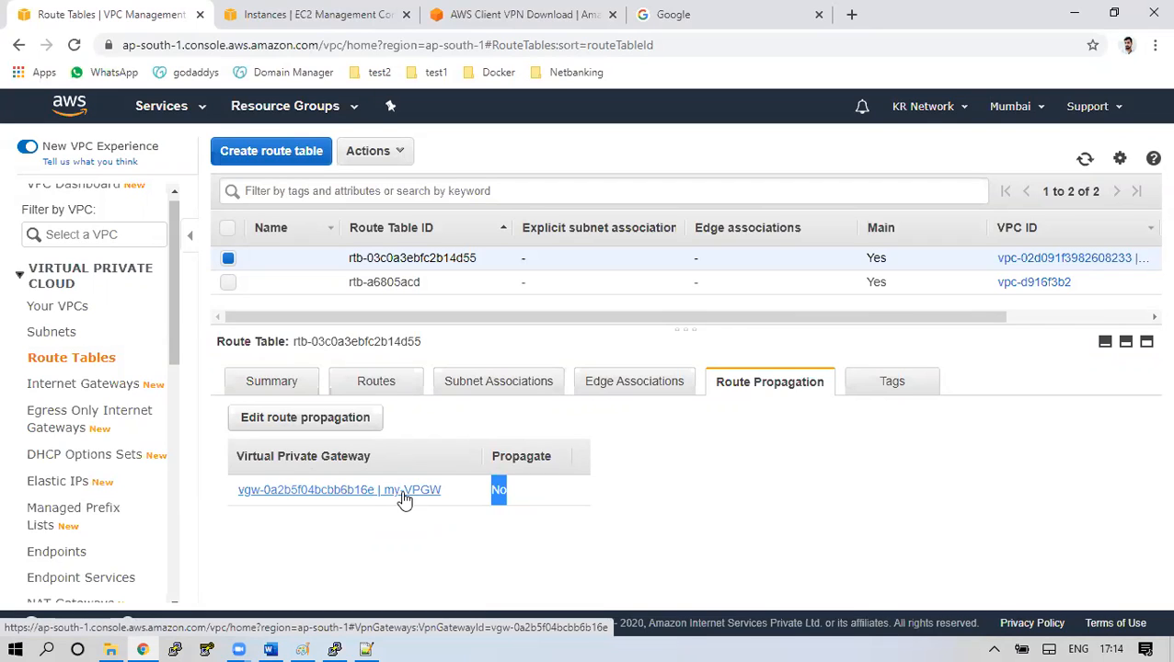
click(518, 523)
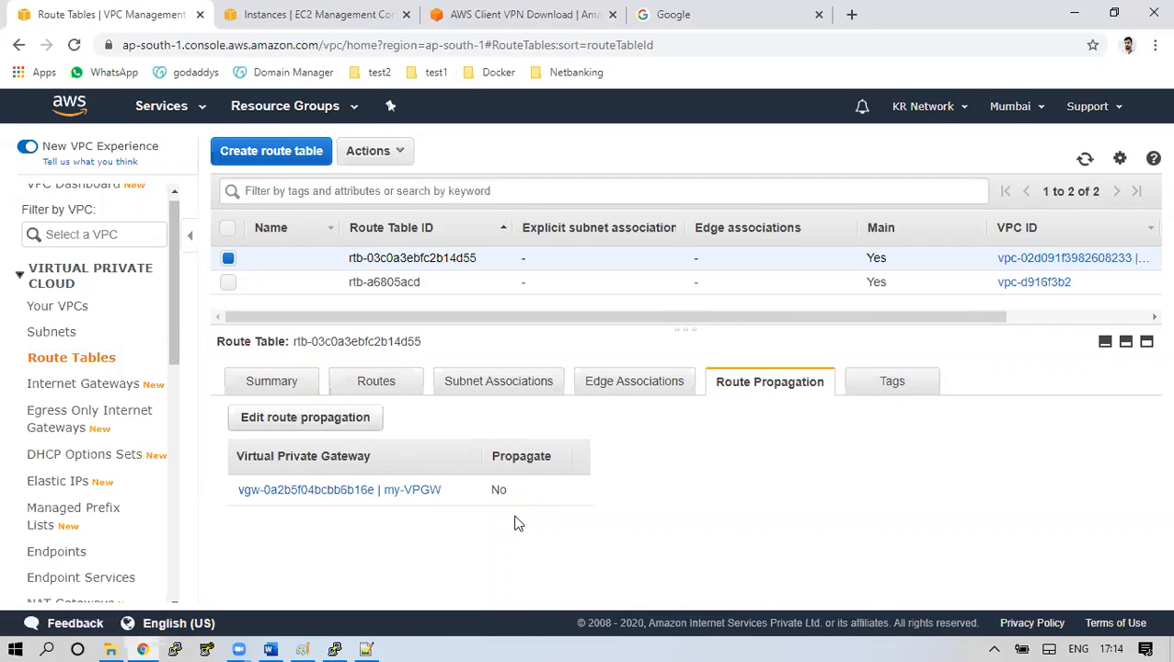
double_click(499, 489)
Turn on propagation from vgw-0a2b5f04bcbb6b16e (my-VPGW) and save the change
click(372, 420)
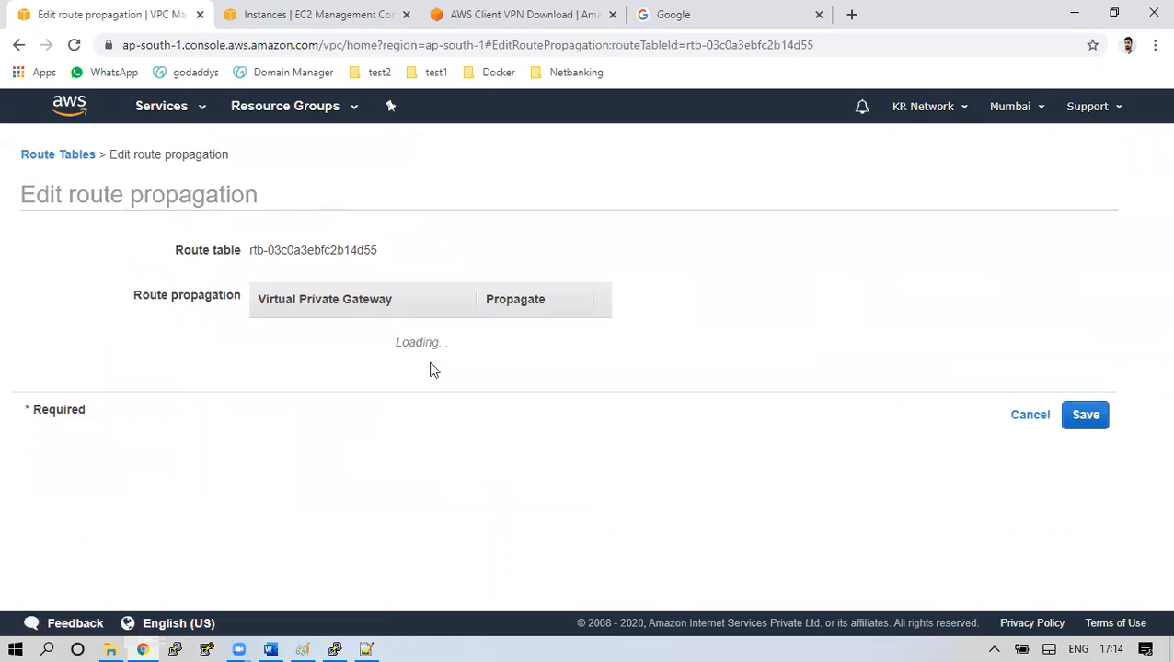
click(520, 333)
click(1084, 402)
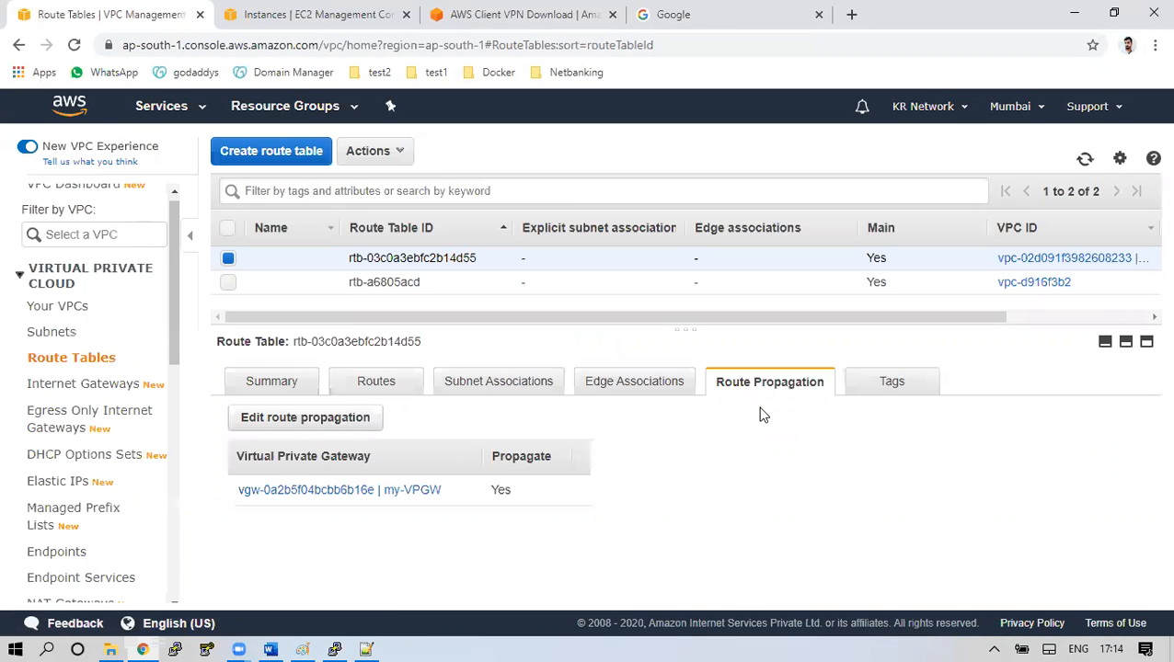
click(410, 386)
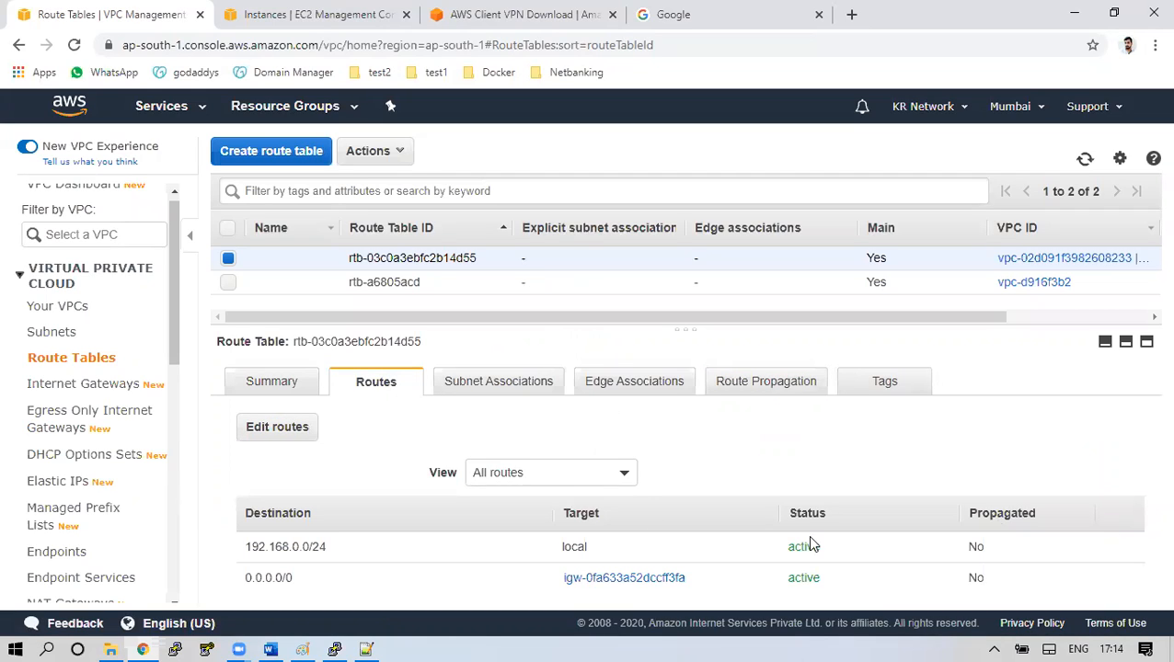
Check the 0.0.0.0/0 route and Propagate Yes, then go to Site-to-Site VPN Connections
drag(244, 582, 308, 582)
click(789, 380)
drag(518, 493, 497, 492)
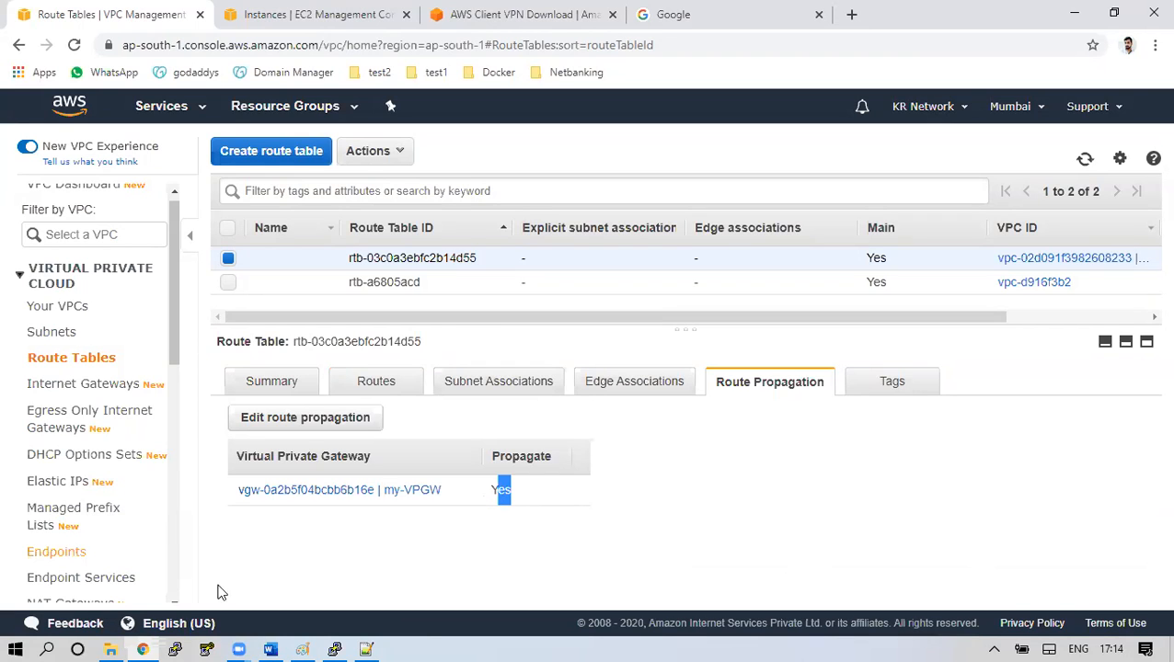
drag(170, 292, 202, 445)
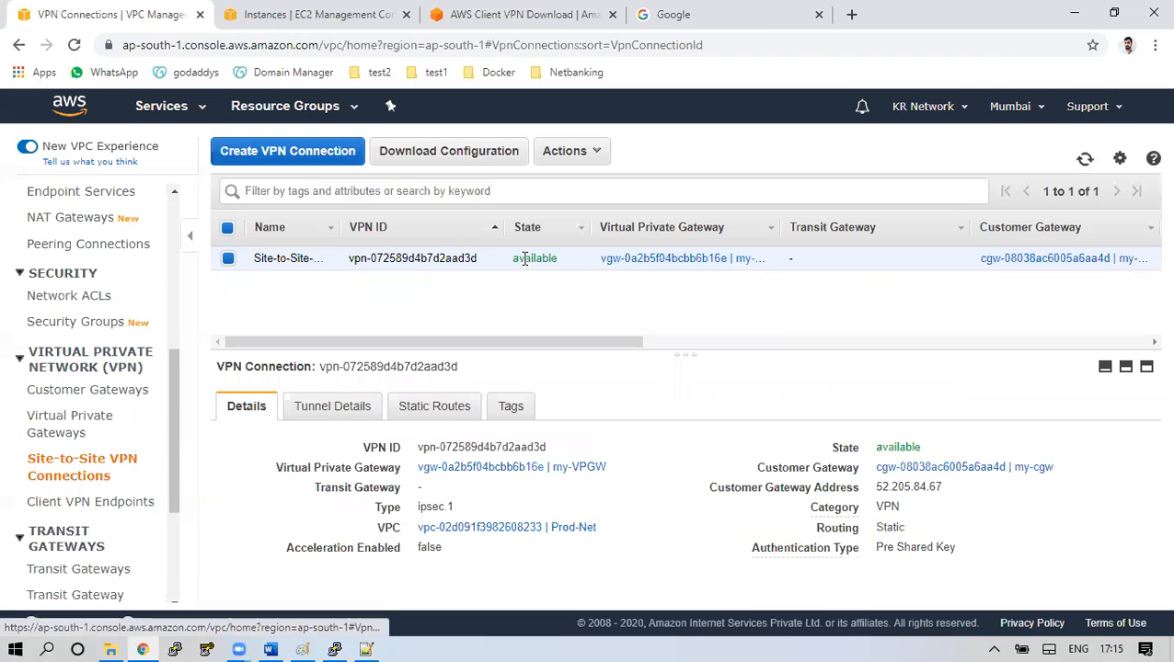
Confirm both tunnels, 13.126.71.238 and 13.127.228.210, are DOWN, then return to the Paint diagram
click(355, 416)
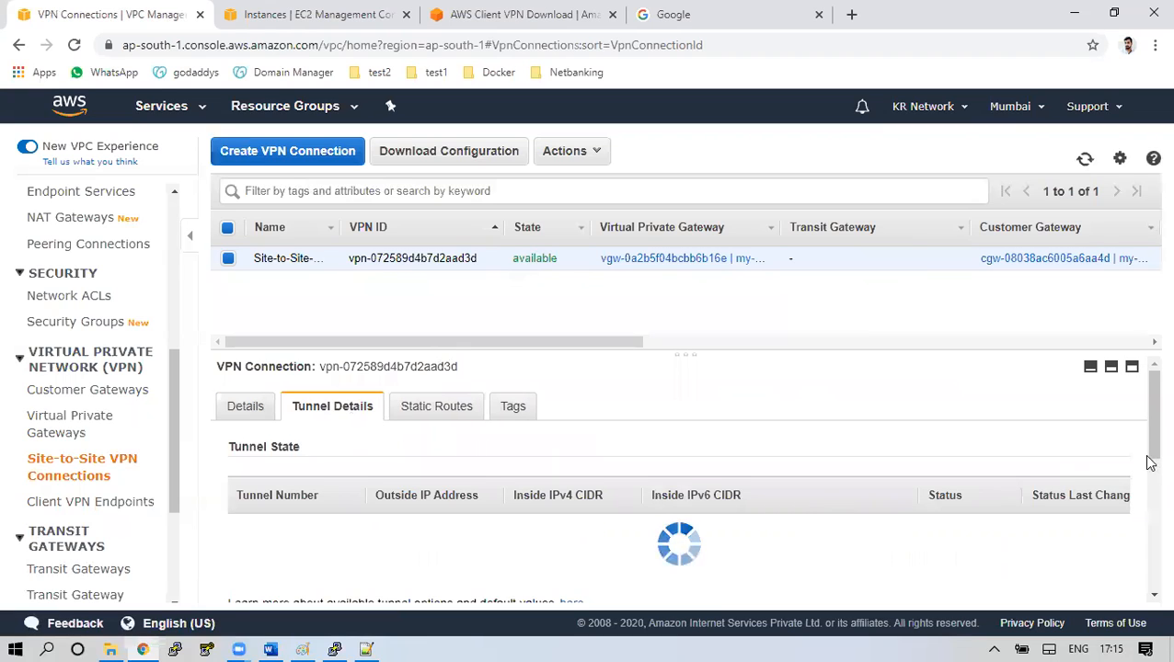
drag(1149, 463, 1150, 474)
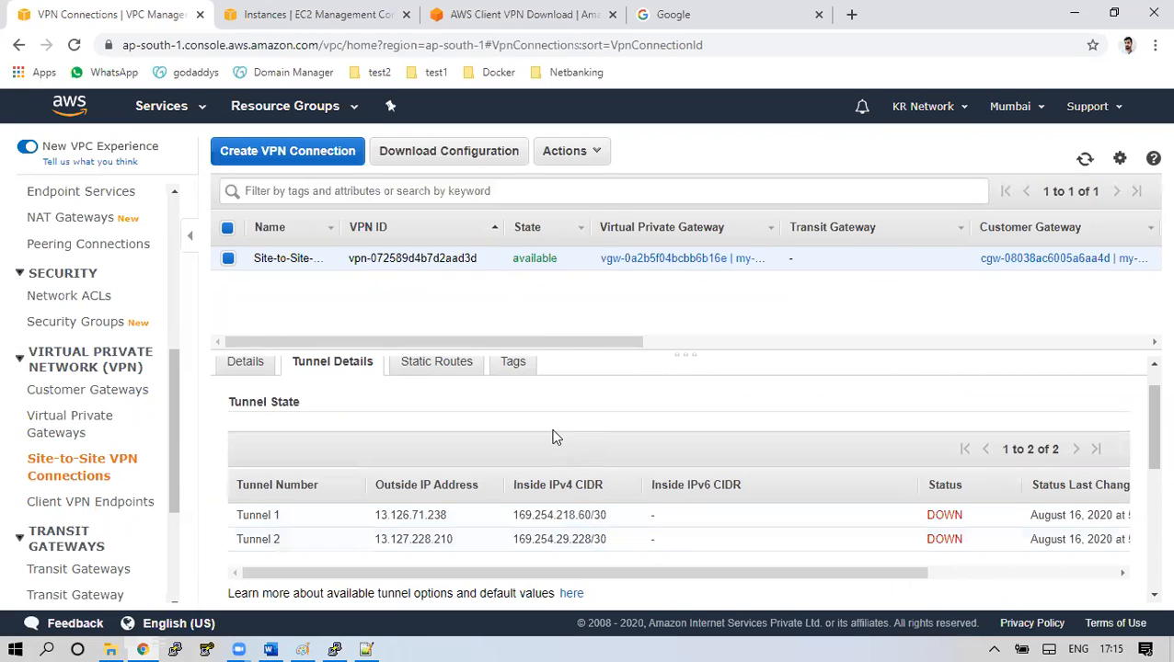
click(303, 649)
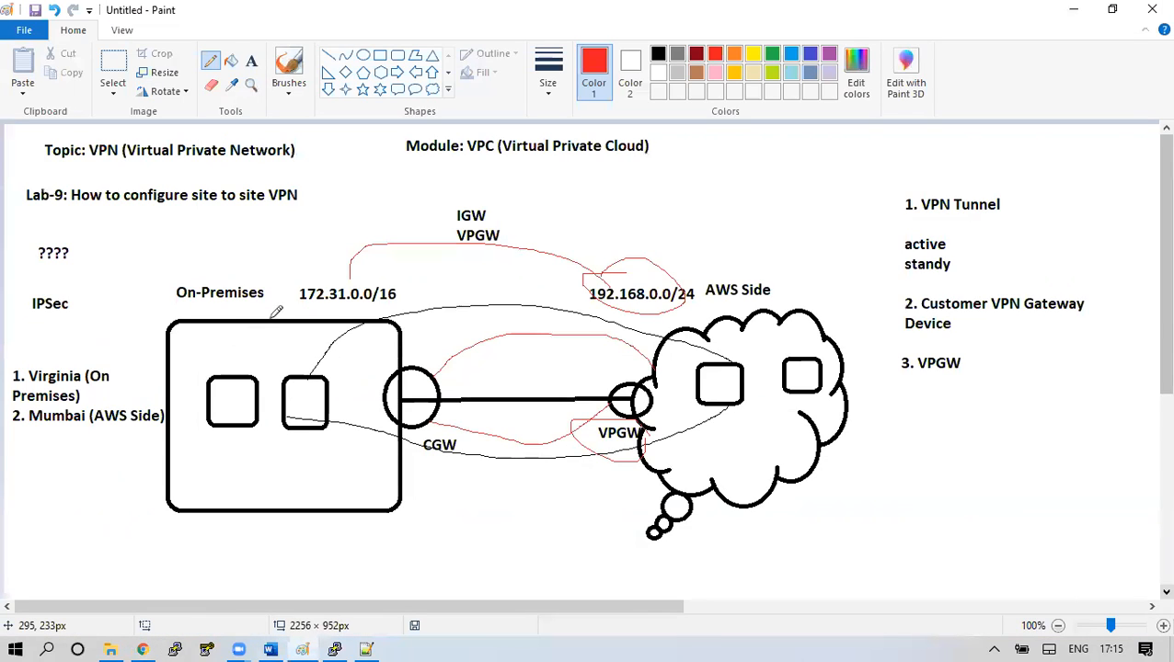
Draw a red check in the On-Premises box and add red '??' below Mumbai (AWS Side)
drag(224, 340, 269, 320)
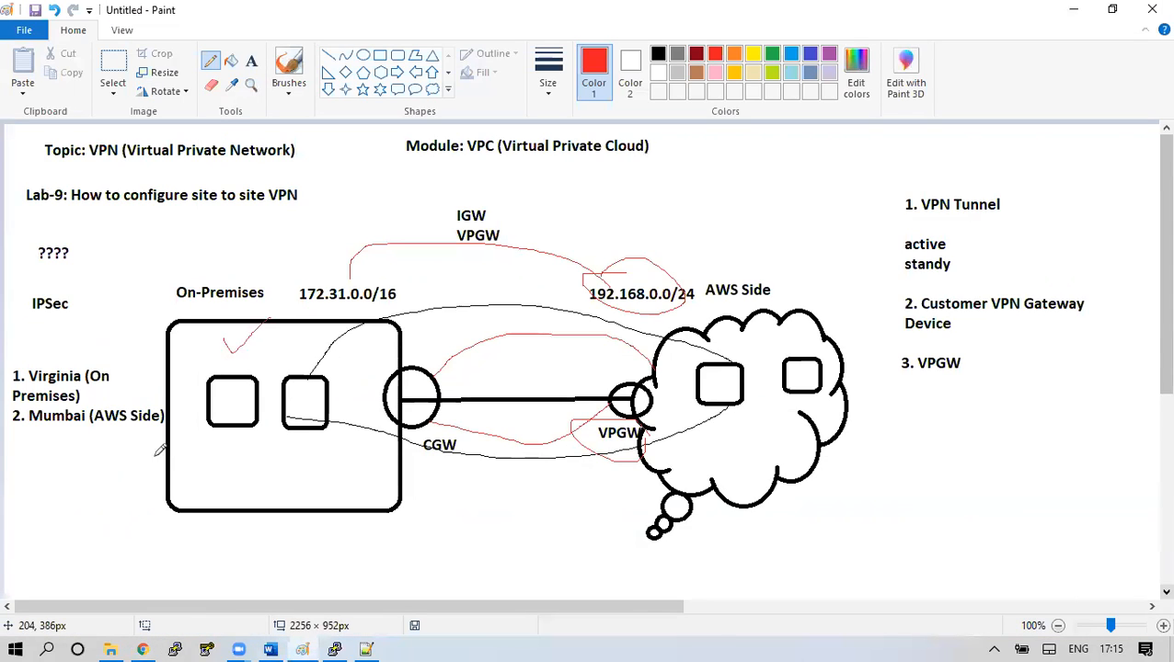
click(250, 65)
click(21, 444)
text(??)
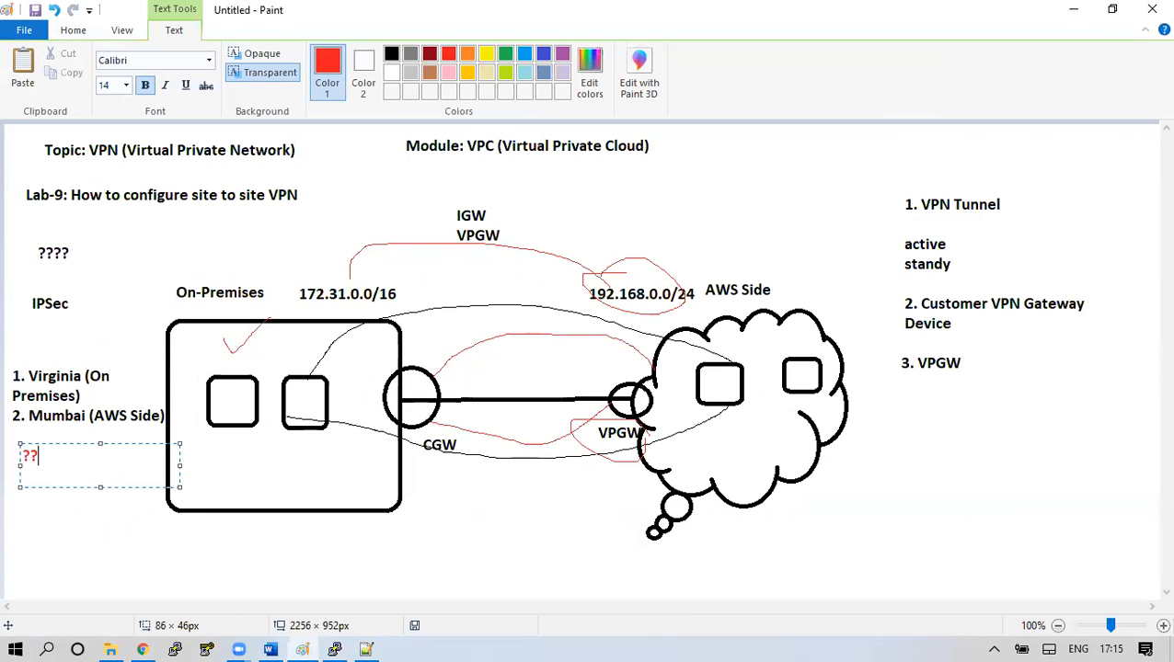
click(484, 531)
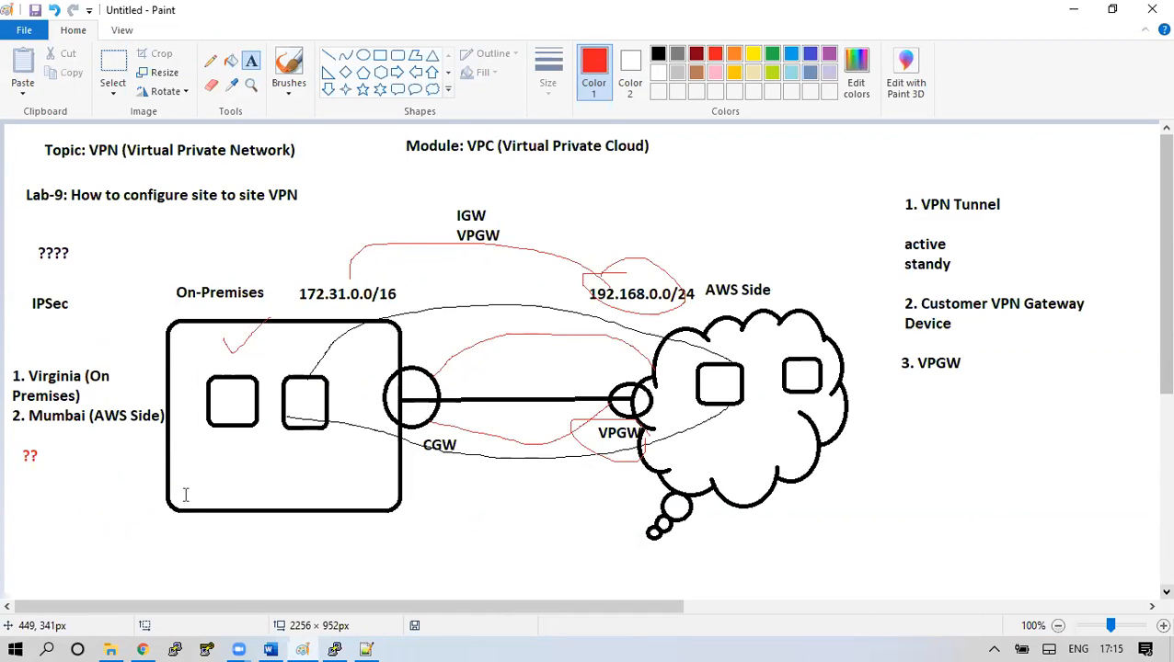
click(144, 649)
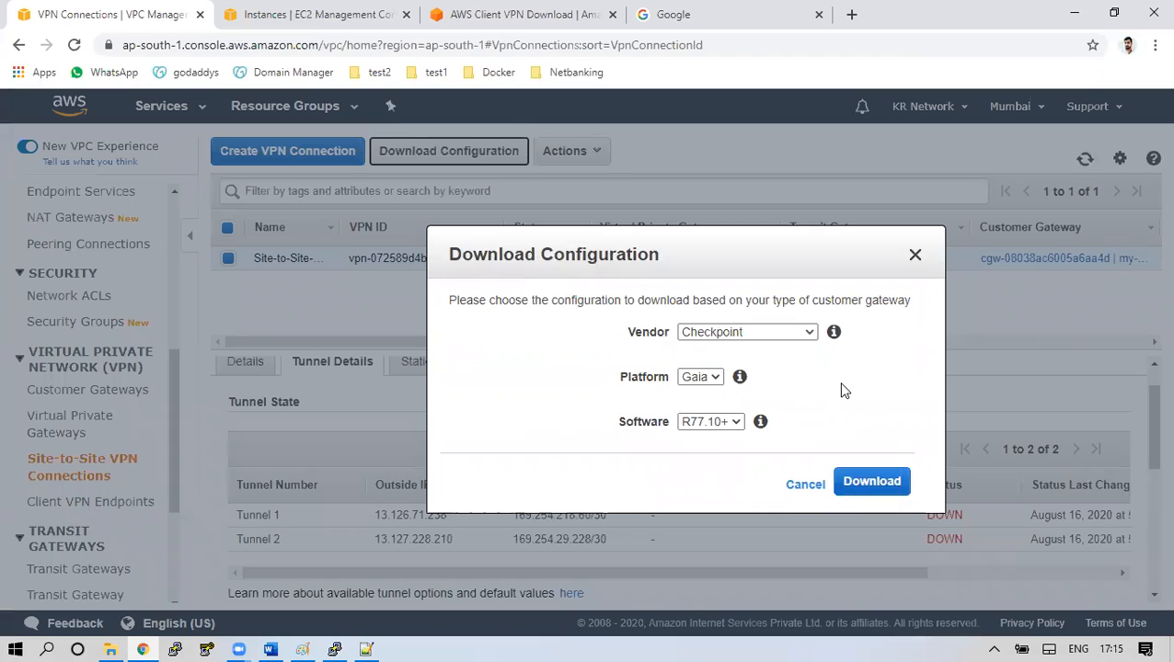
Choose vendor Generic in Download Configuration and download vpn-072589d4b7d2aad3d.txt
click(754, 333)
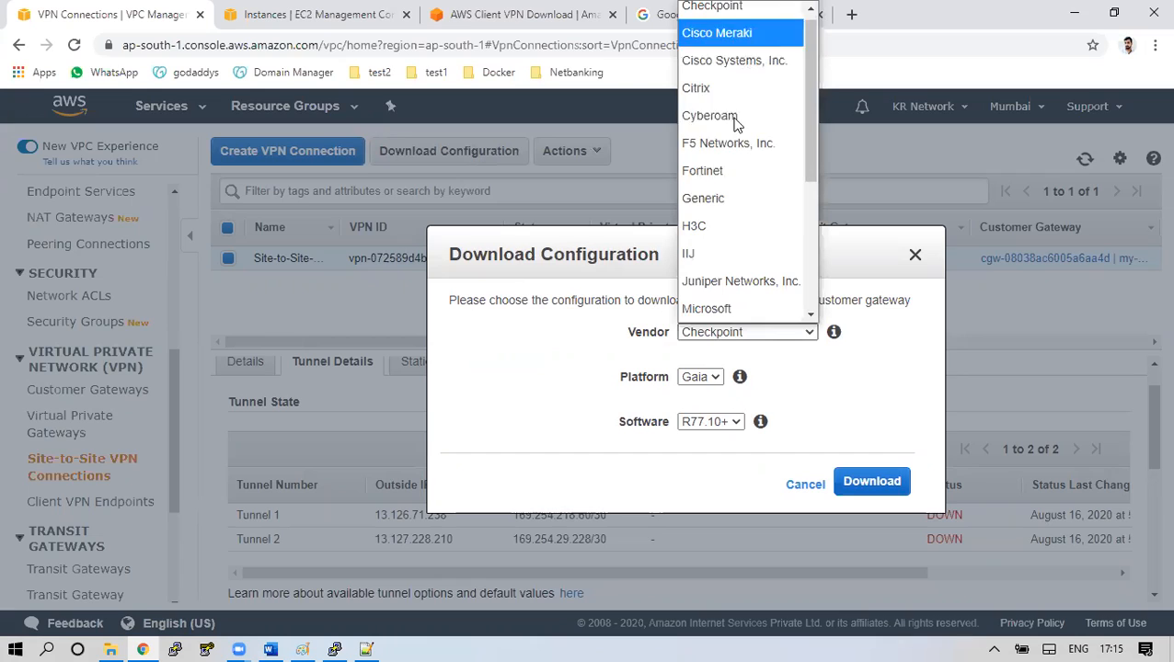
click(751, 200)
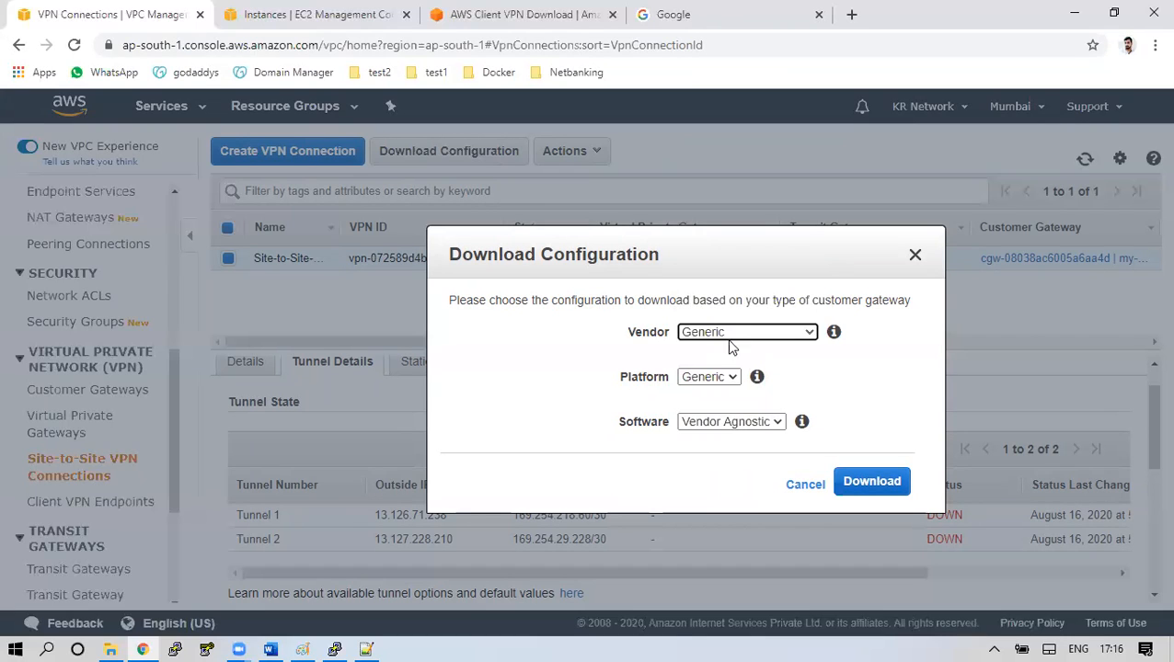
click(881, 487)
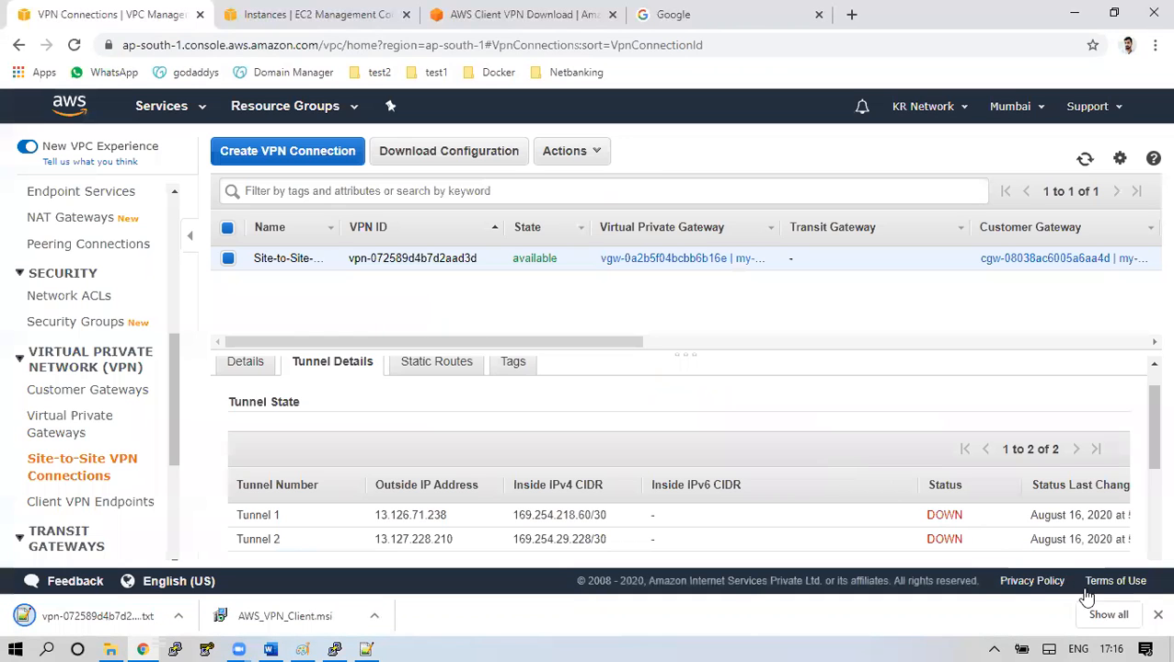
click(179, 616)
Open the downloaded configuration and highlight the IKE version, authentication method and pre-shared key
click(213, 507)
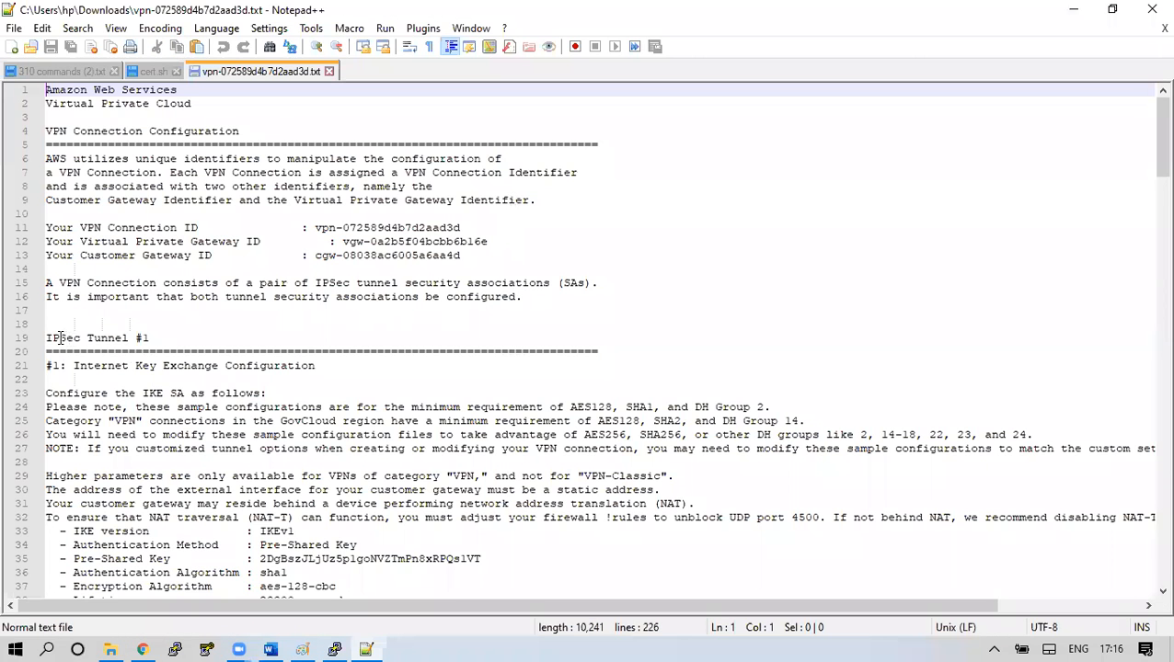
drag(46, 339, 157, 345)
scroll(263, 384, down, 2)
drag(57, 449, 315, 463)
click(273, 478)
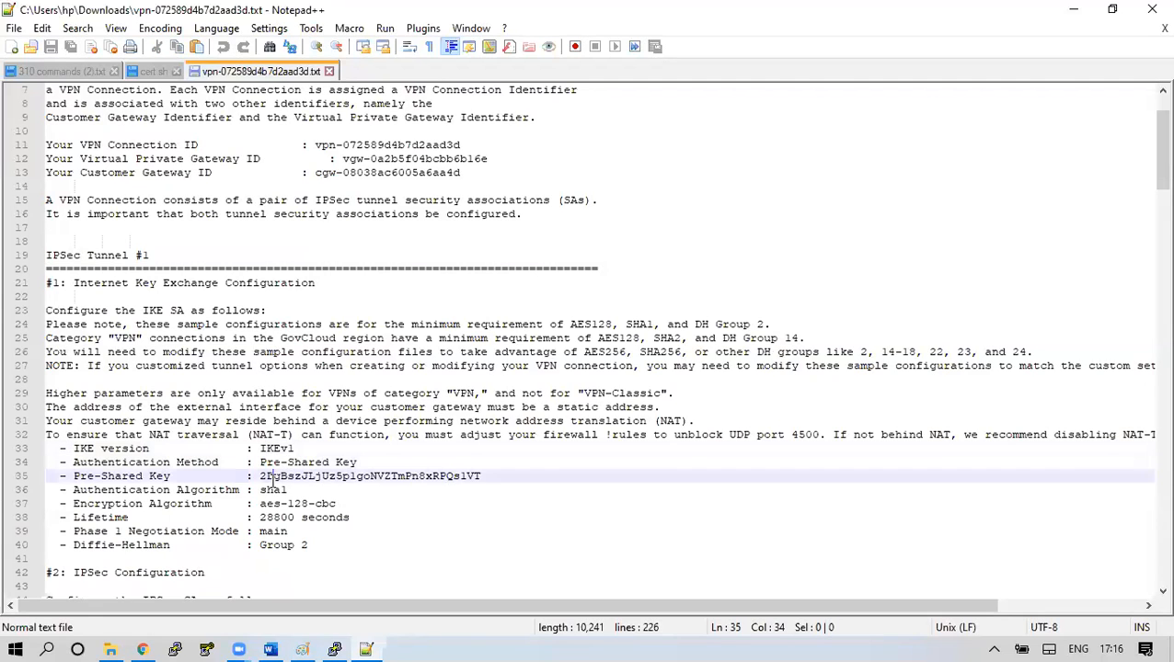
drag(76, 461, 347, 463)
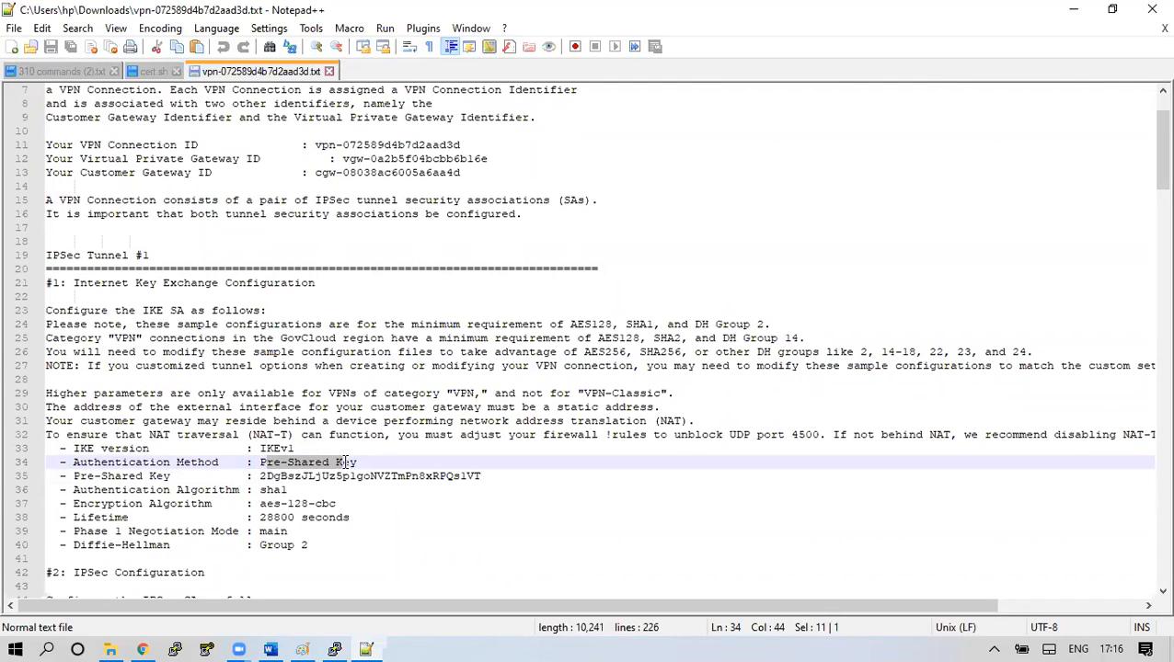
drag(260, 476, 483, 480)
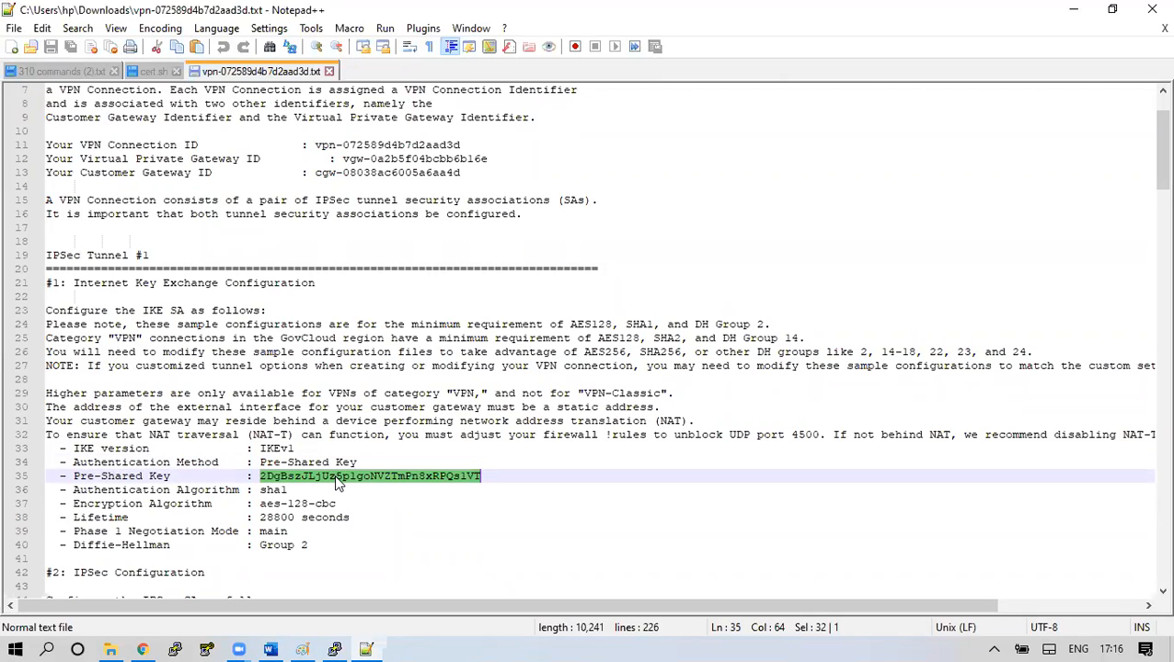
Select the outside IPs 52.205.84.67 (customer gateway) and 13.126.71.238 (virtual private gateway)
scroll(336, 486, down, 2)
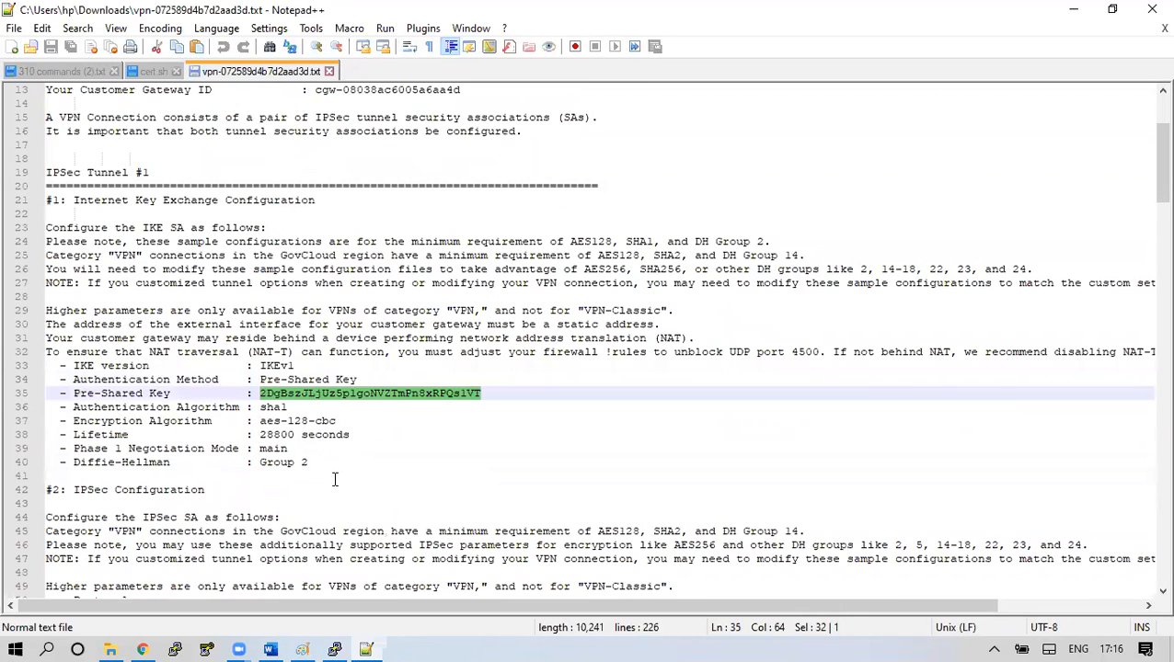
scroll(333, 477, down, 5)
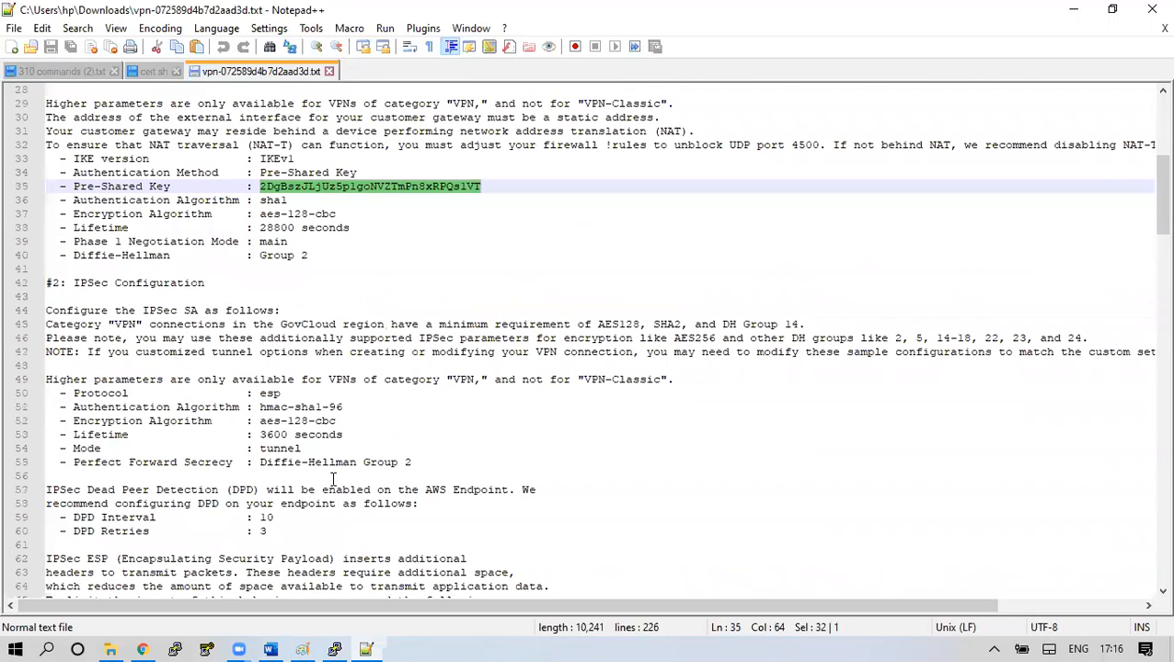
scroll(332, 479, down, 7)
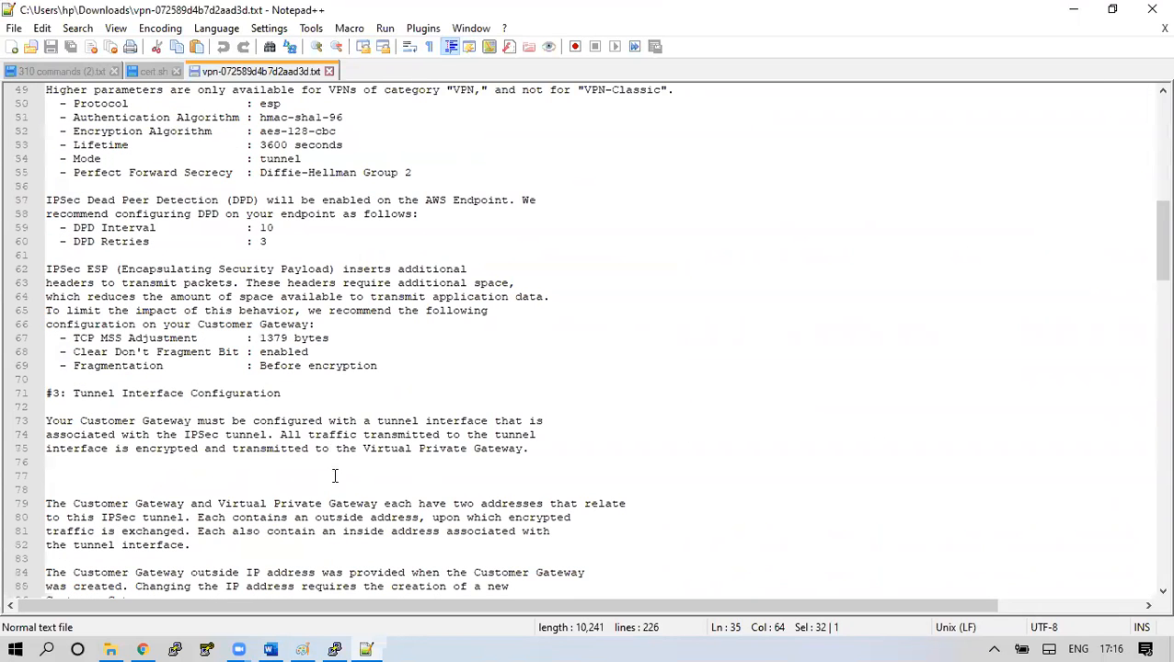
scroll(337, 469, up, 6)
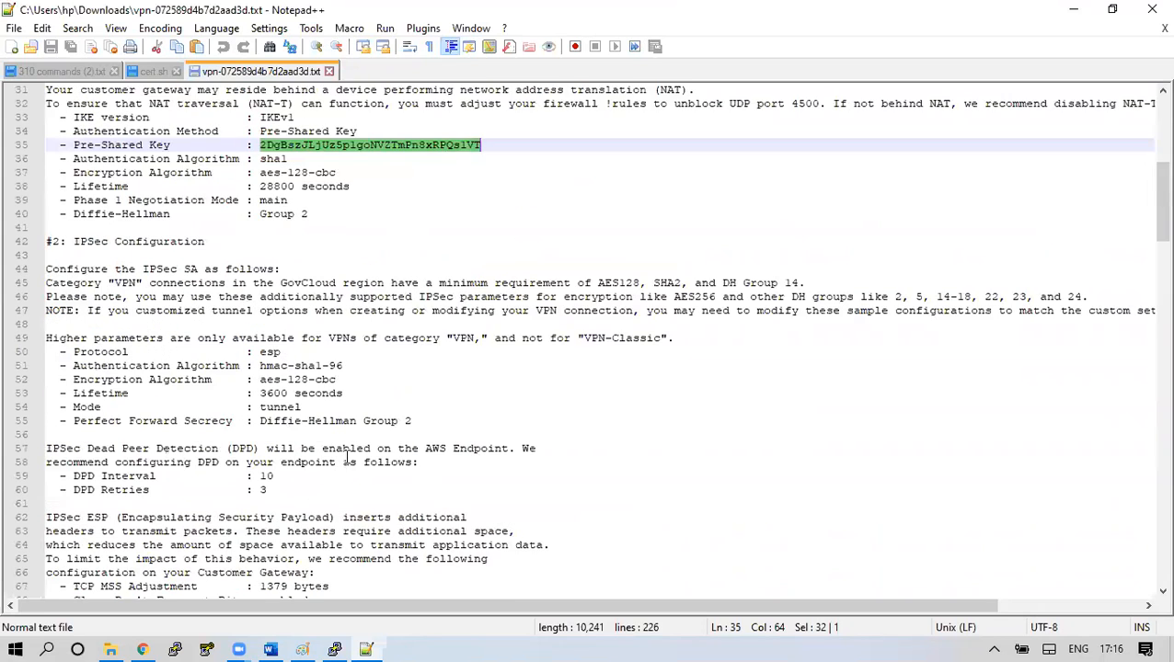
scroll(352, 455, down, 7)
scroll(353, 453, down, 6)
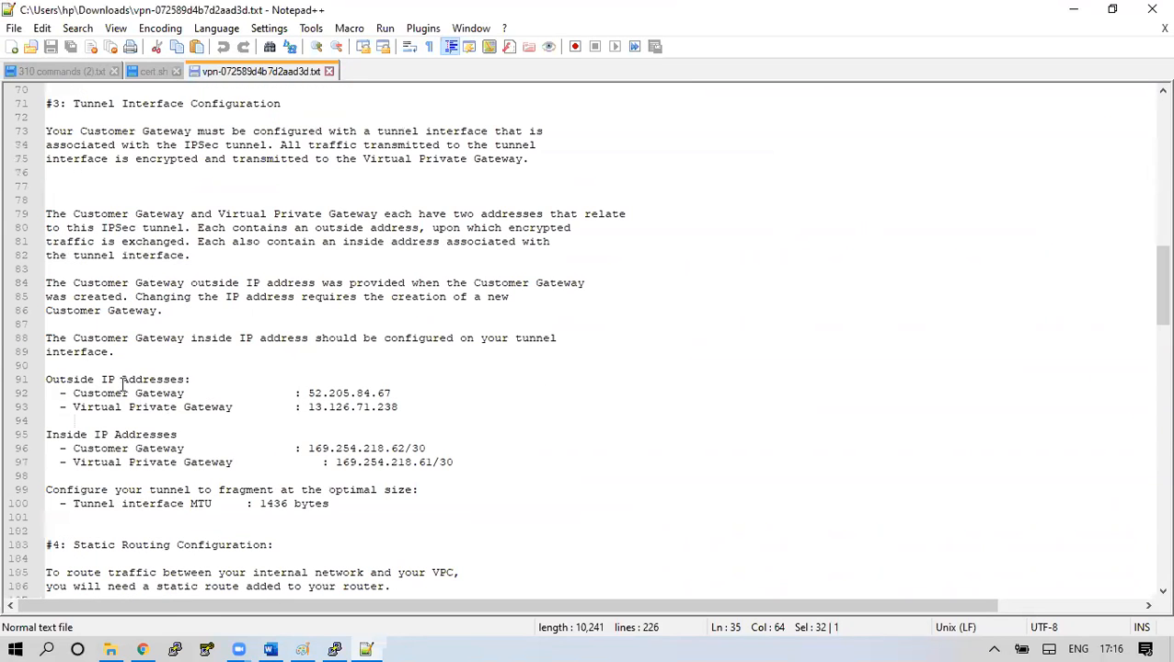
drag(73, 392, 175, 407)
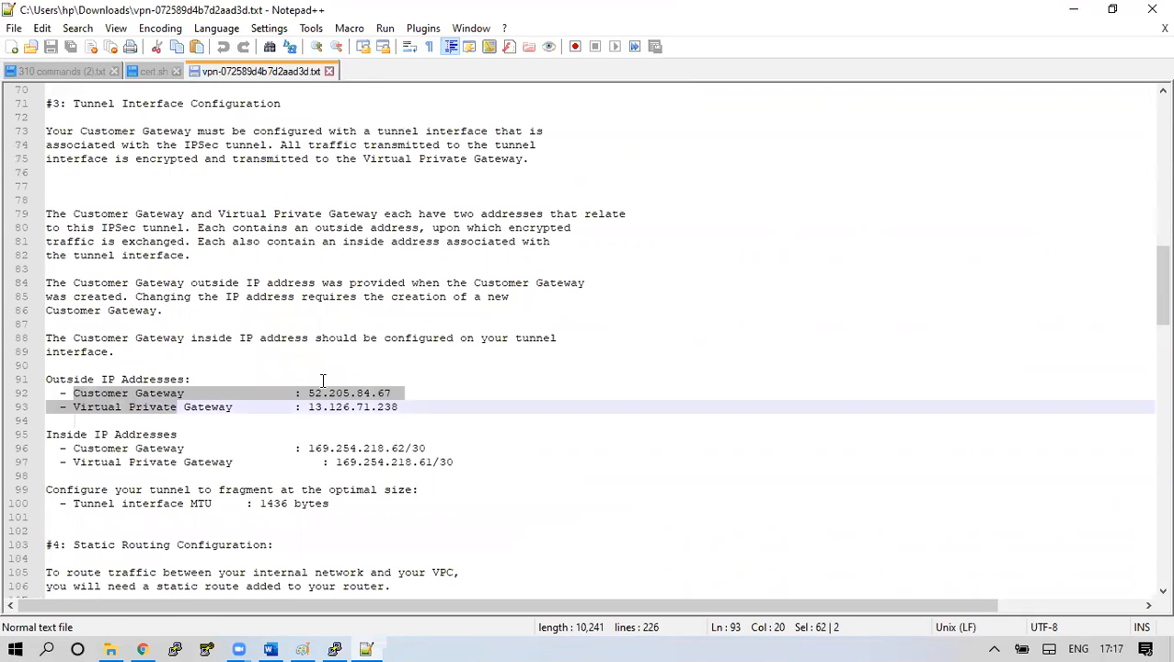
drag(308, 393, 392, 394)
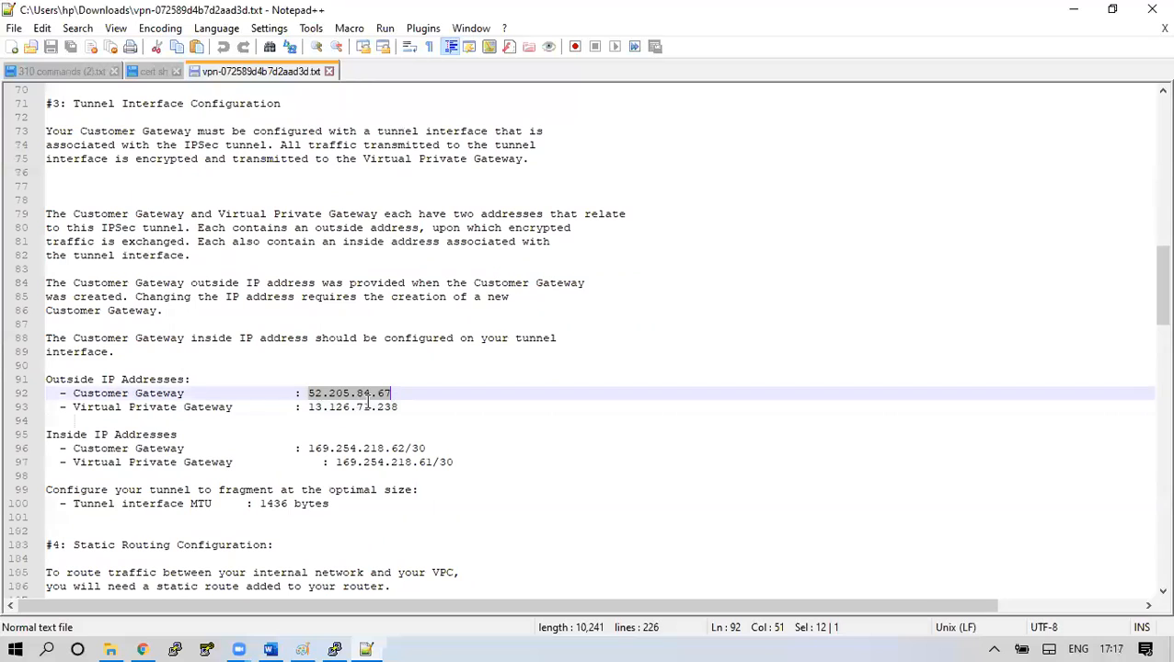
click(78, 406)
drag(78, 406, 205, 406)
drag(308, 406, 402, 406)
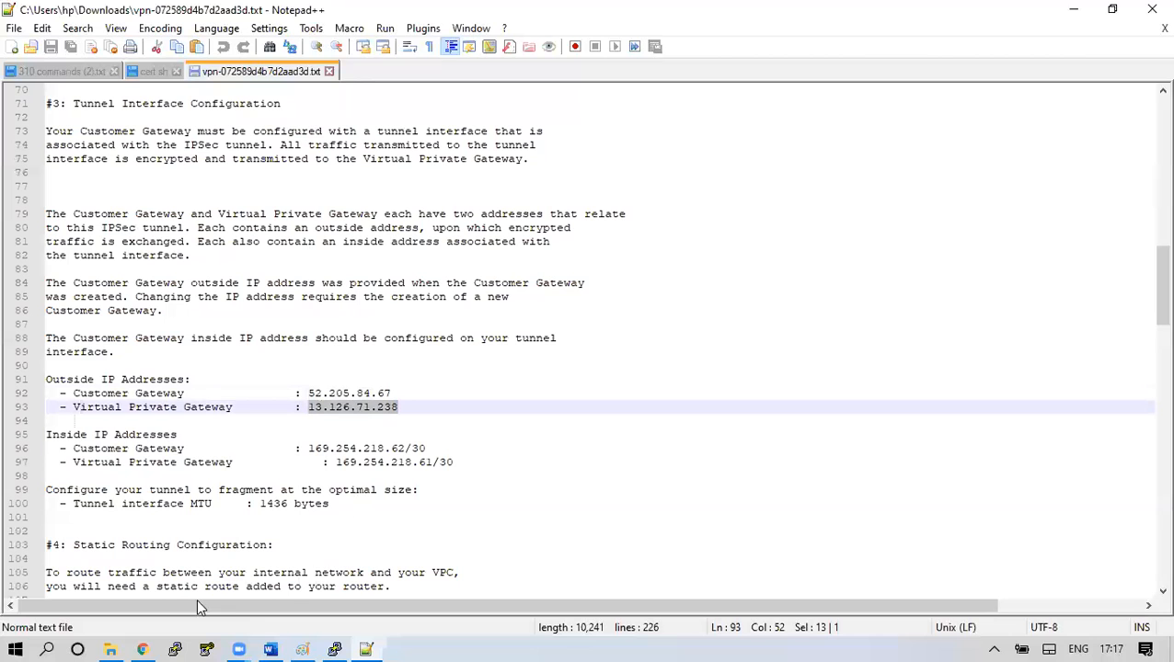
click(334, 650)
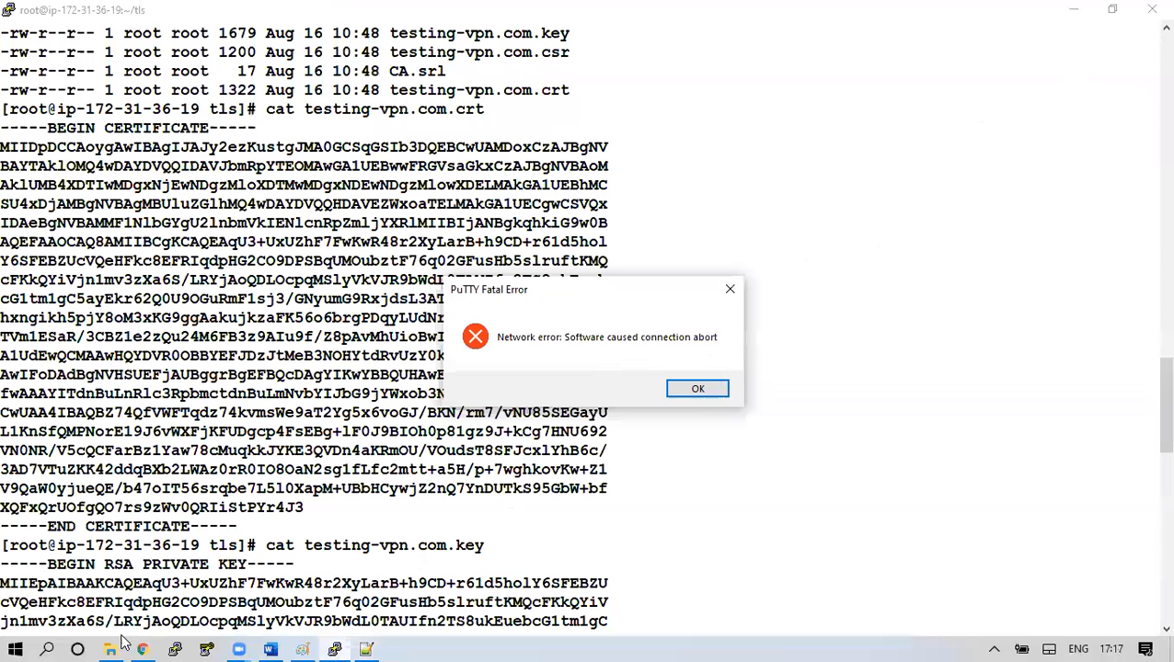
Copy the instance's public IPv4 and paste it after ec2-user@ in the loaded Virginia-Region session
key(alt+Tab)
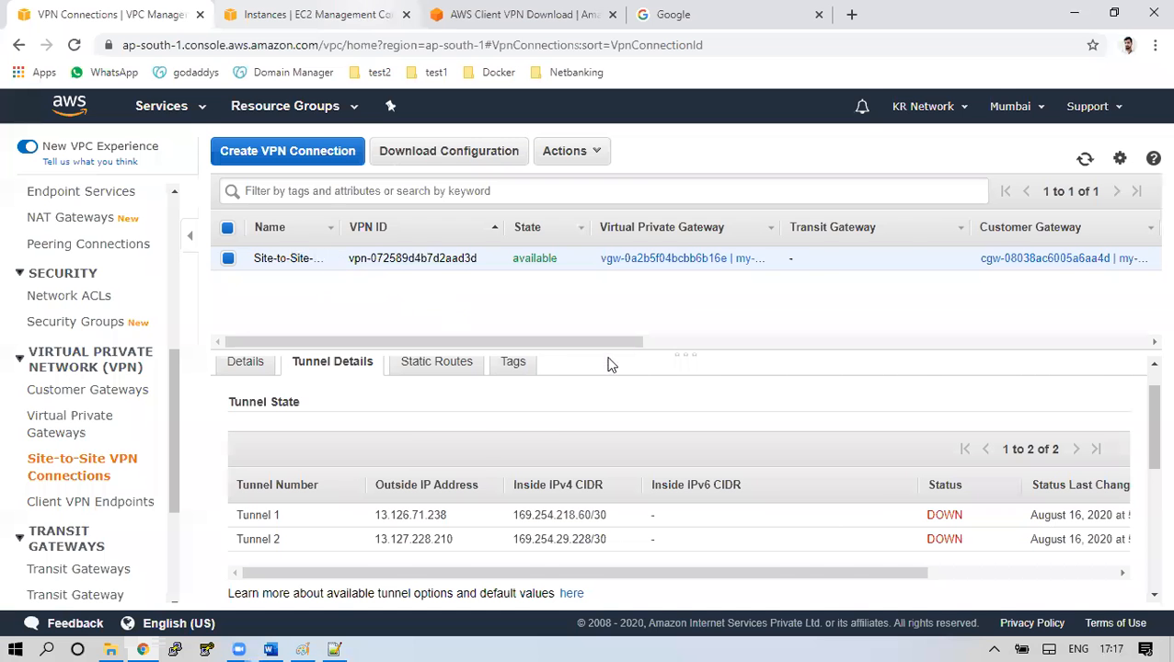
key(ctrl+Tab)
click(953, 491)
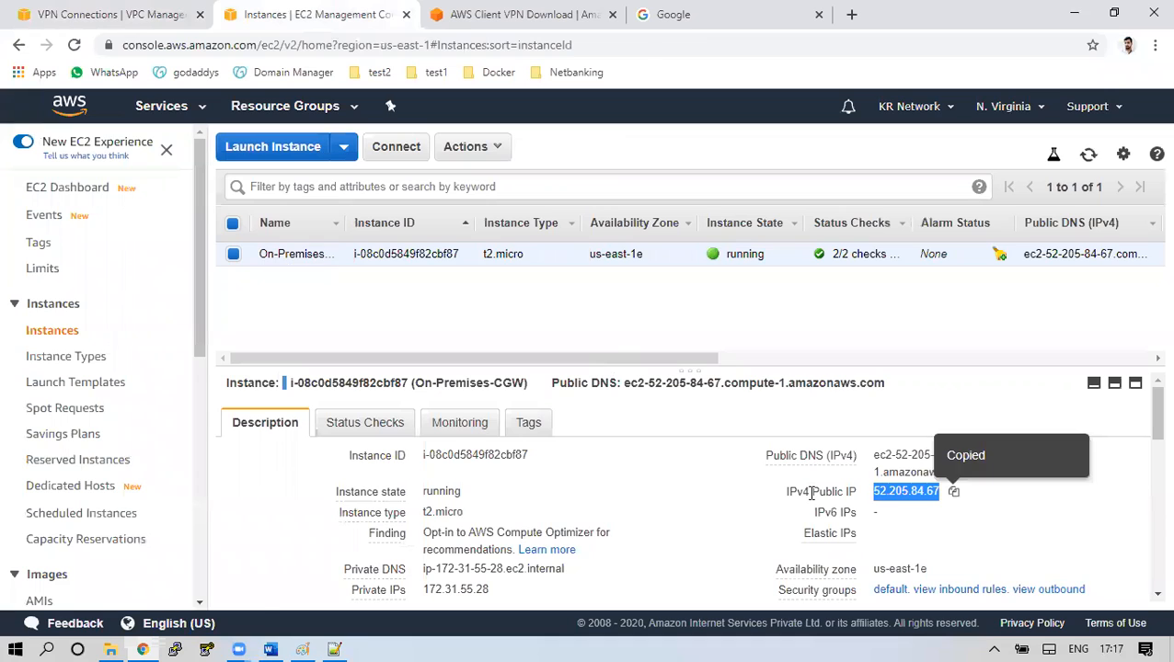
click(175, 644)
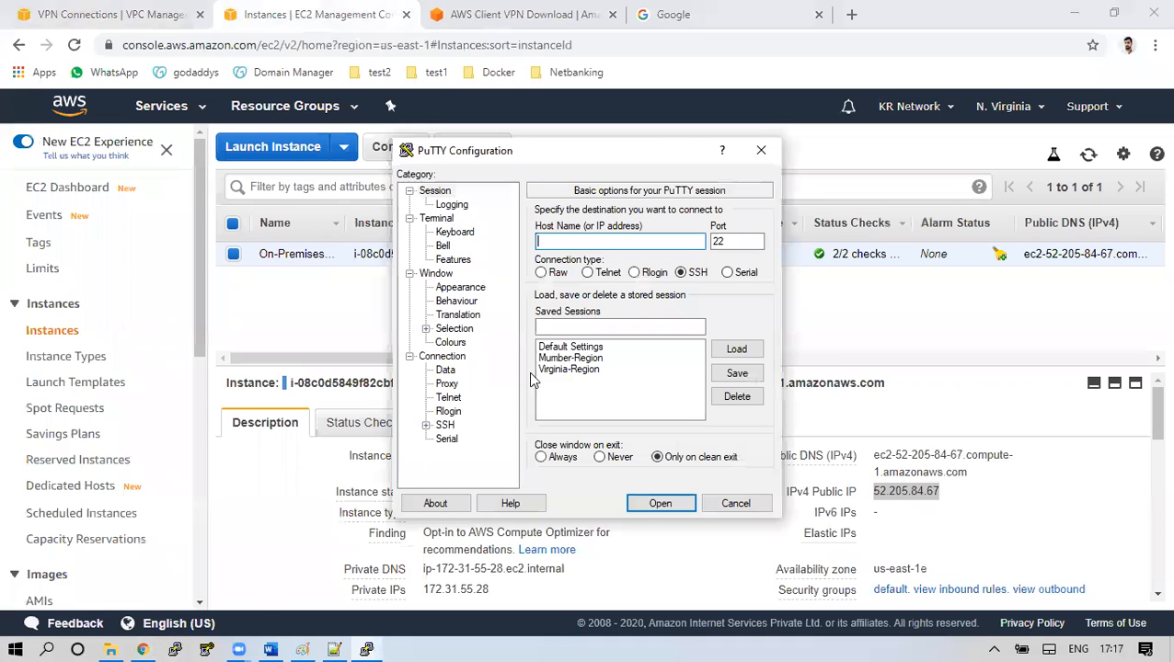
click(685, 369)
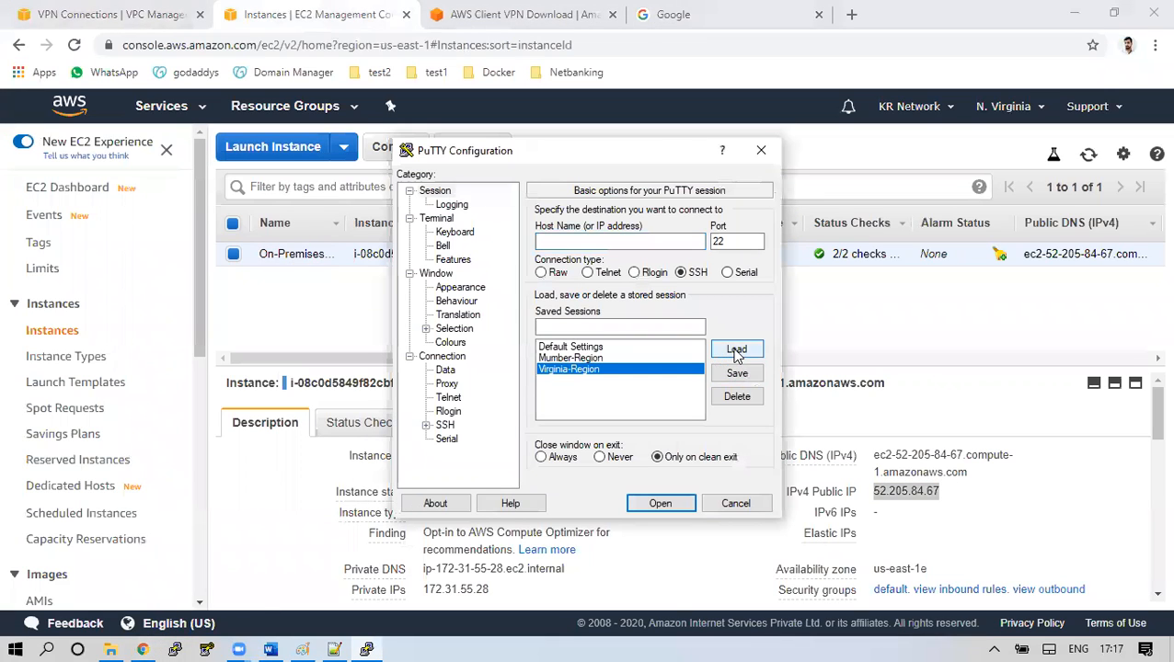
click(736, 349)
click(629, 237)
key(ctrl+v)
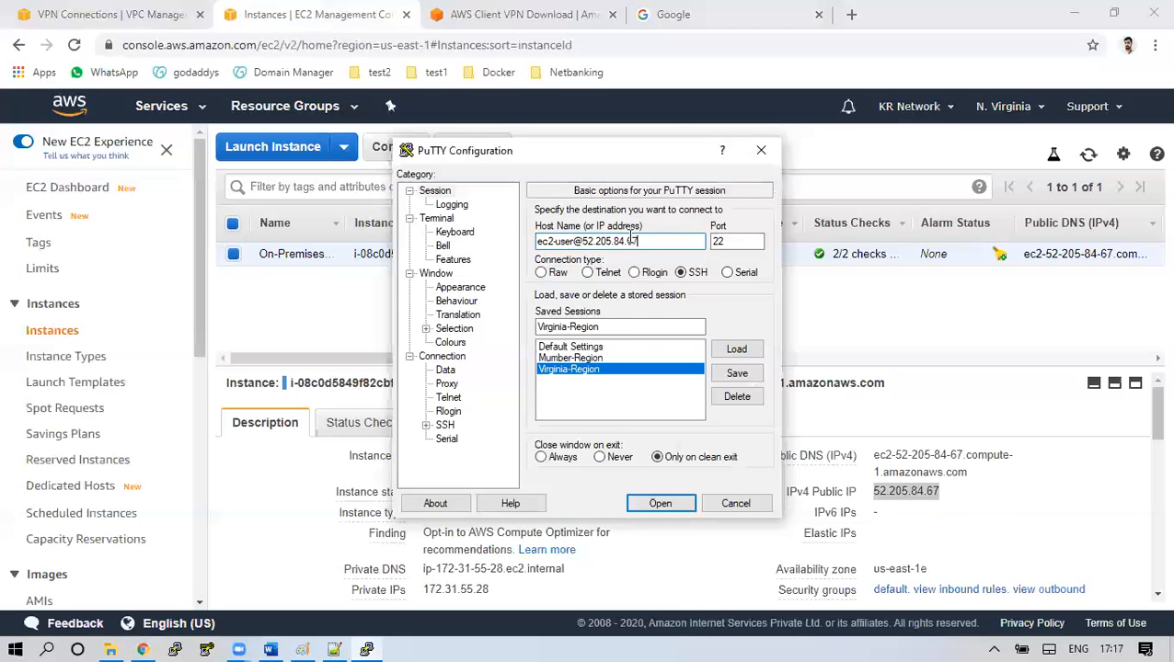
Use the new-key private key for SSH auth and connect to 52.205.84.67, trusting the host key
click(426, 427)
click(460, 411)
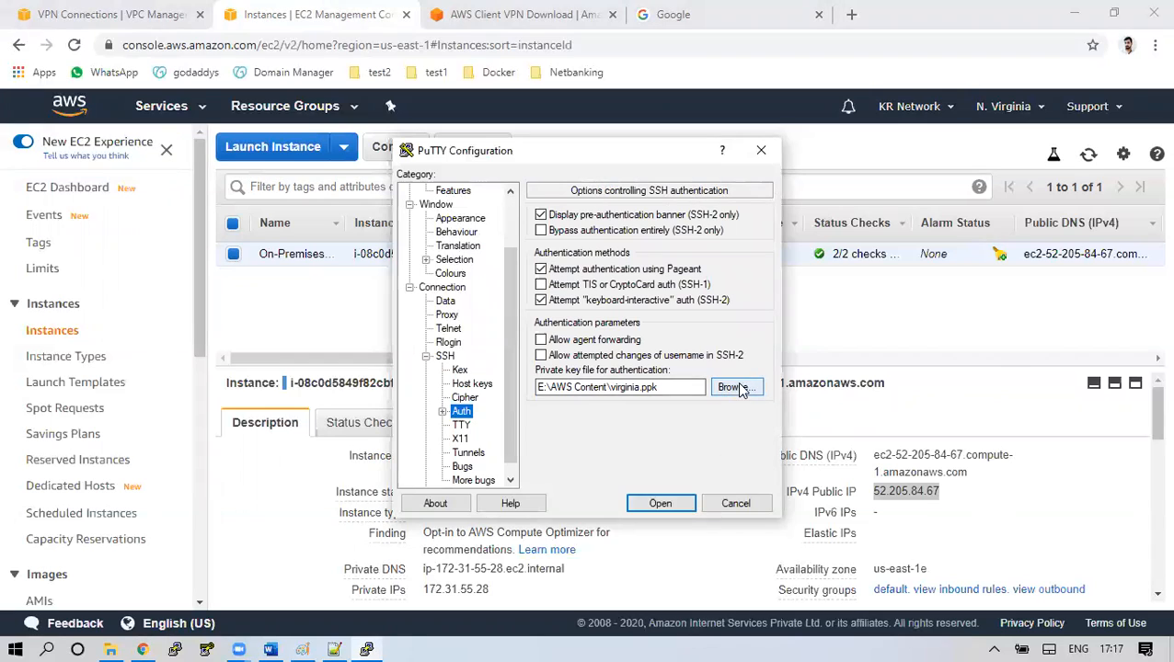
click(740, 388)
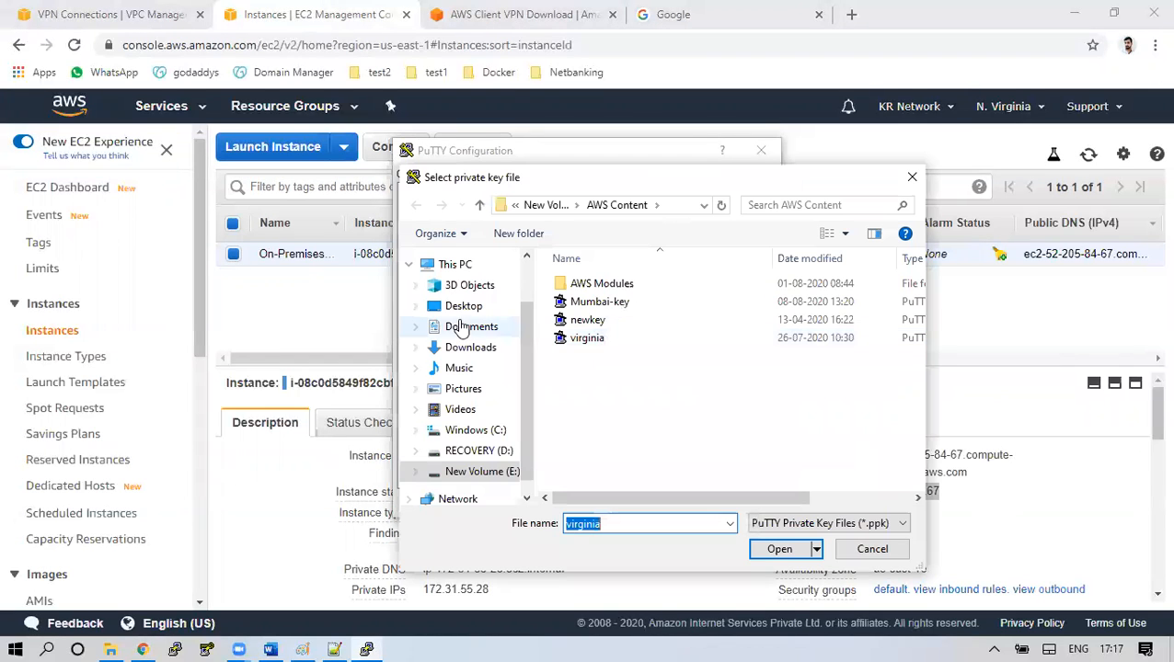
click(465, 347)
click(596, 313)
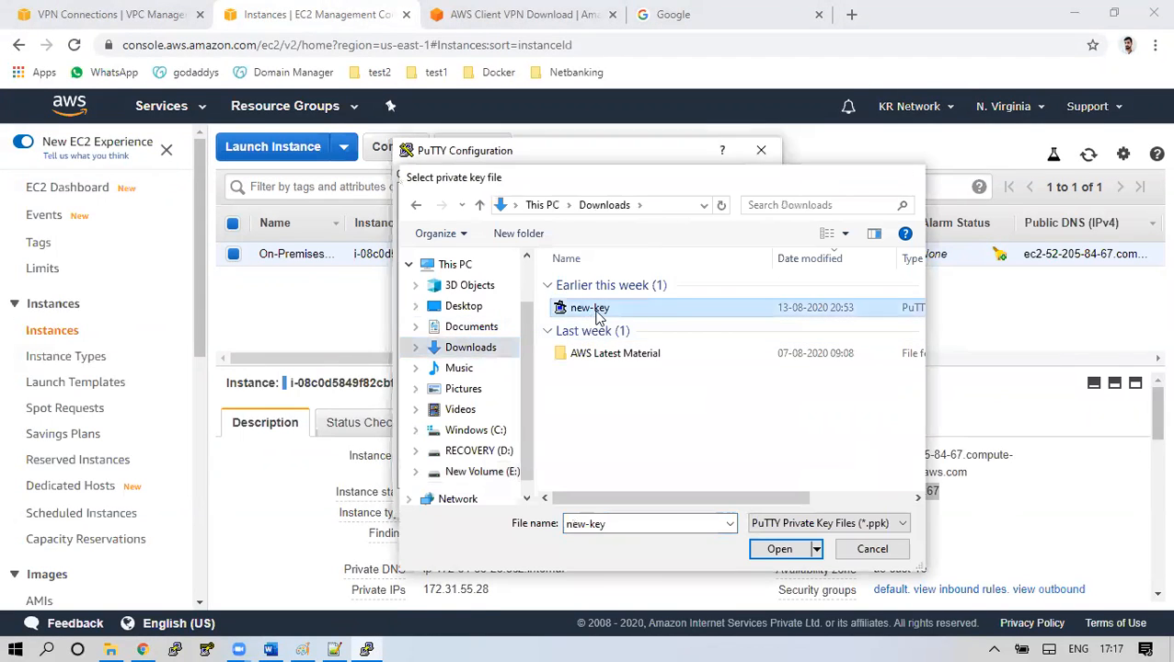
double_click(596, 309)
click(650, 500)
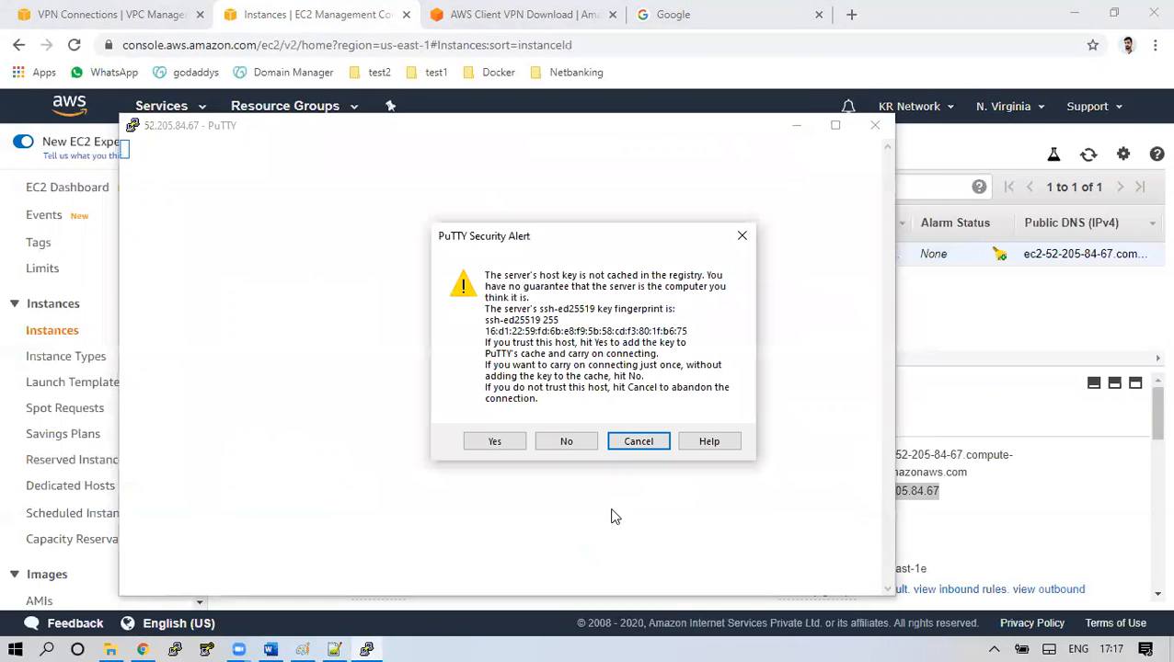
click(495, 441)
click(838, 127)
Become root with sudo su - and clear the terminal
text(sud)
key(BackSpace)
text(o su -)
key(Return)
key(Return)
key(ctrl+l)
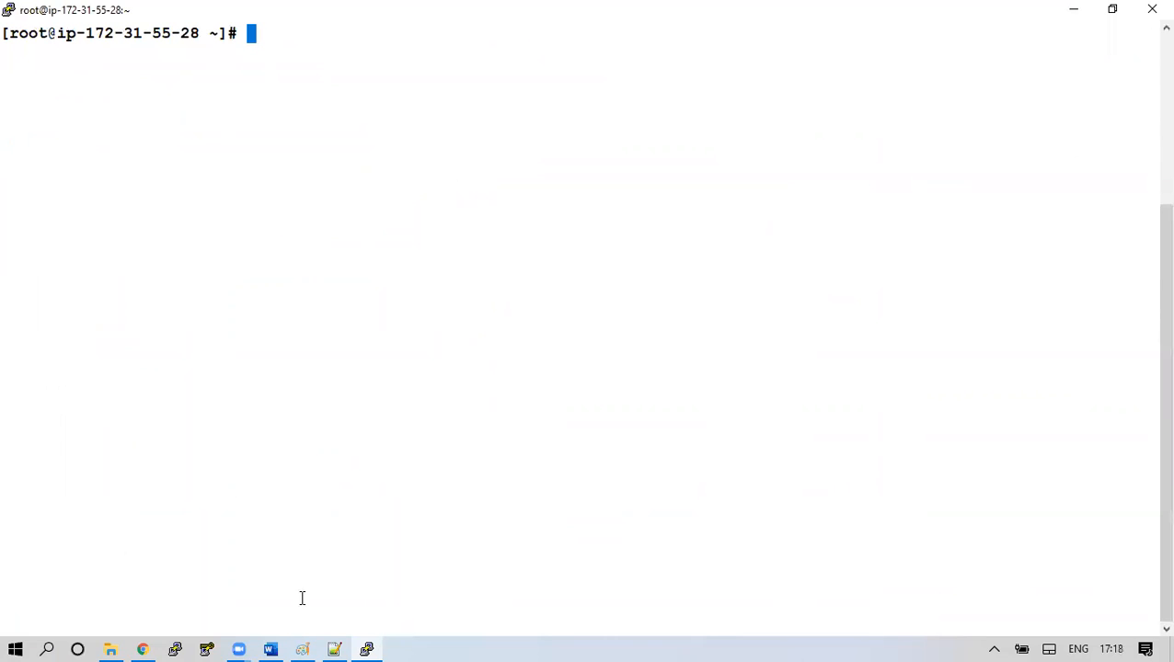
Copy the 'yum install openswan -y' command from the LAB-10 Site to Site VPN notes
click(270, 647)
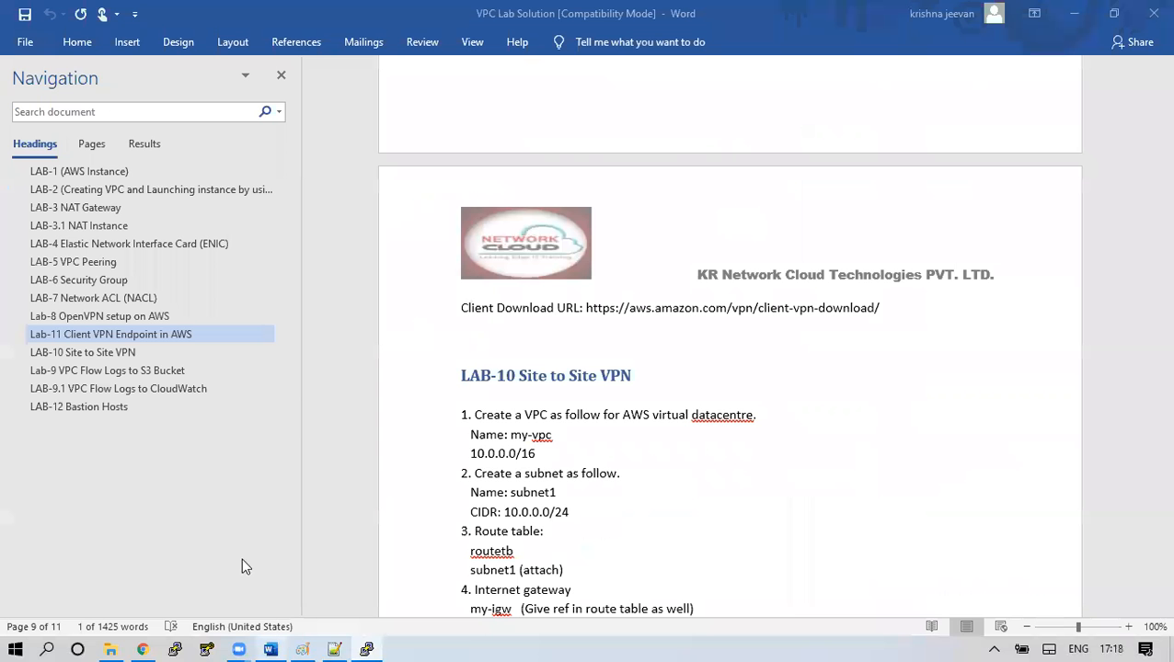
click(140, 351)
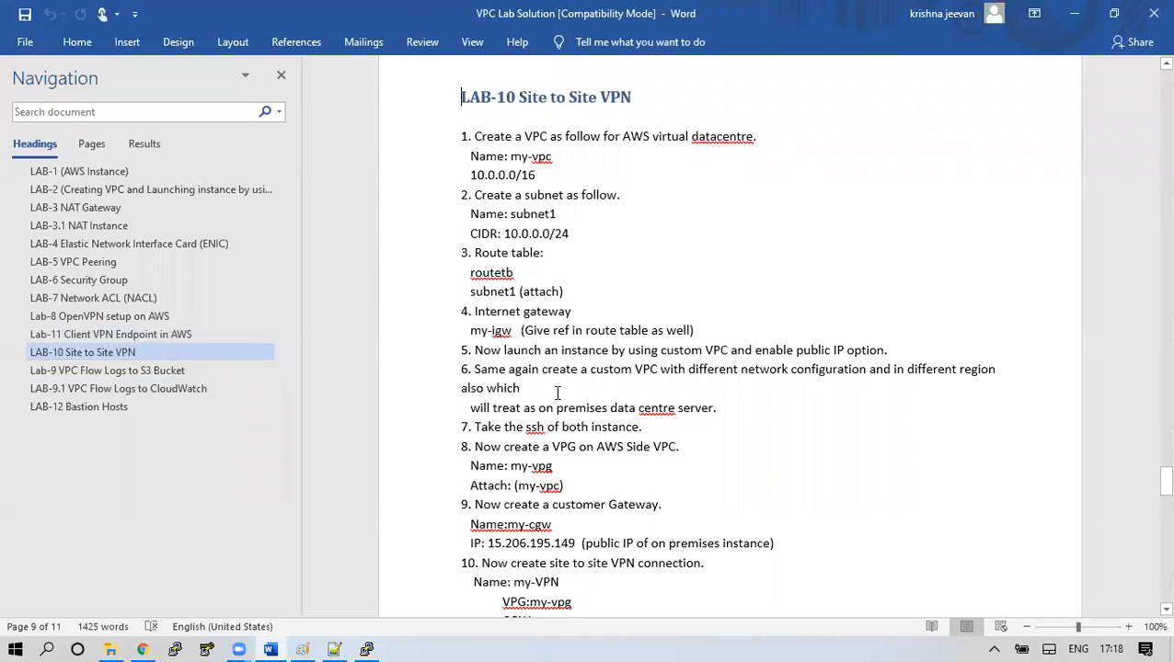
scroll(552, 393, down, 6)
scroll(570, 408, down, 8)
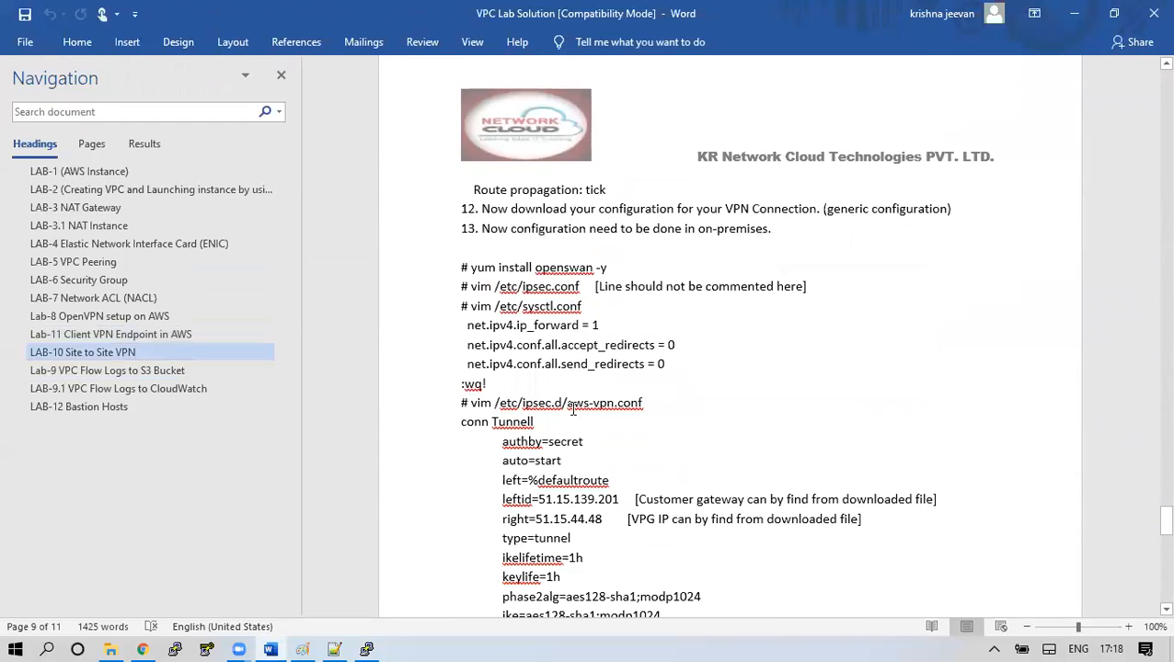
drag(470, 119, 605, 121)
right_click(602, 123)
click(642, 154)
Run yum install openswan -y on the server, installing libreswan 3.25
click(383, 640)
right_click(347, 339)
key(Return)
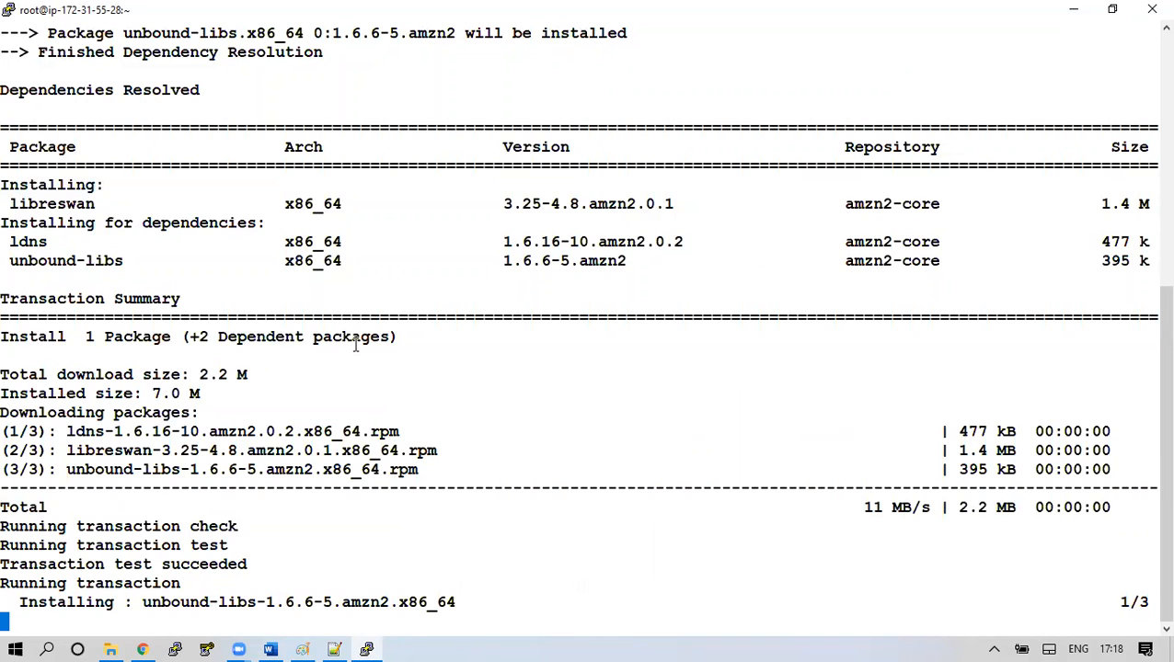
click(279, 644)
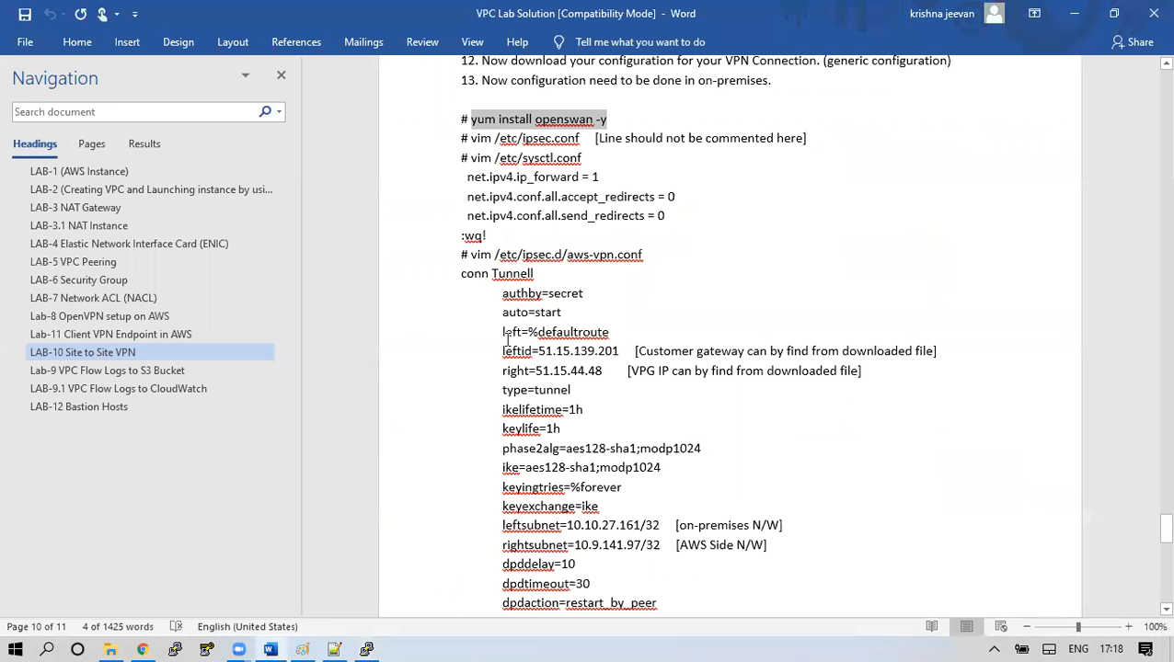
drag(470, 138, 495, 139)
click(579, 138)
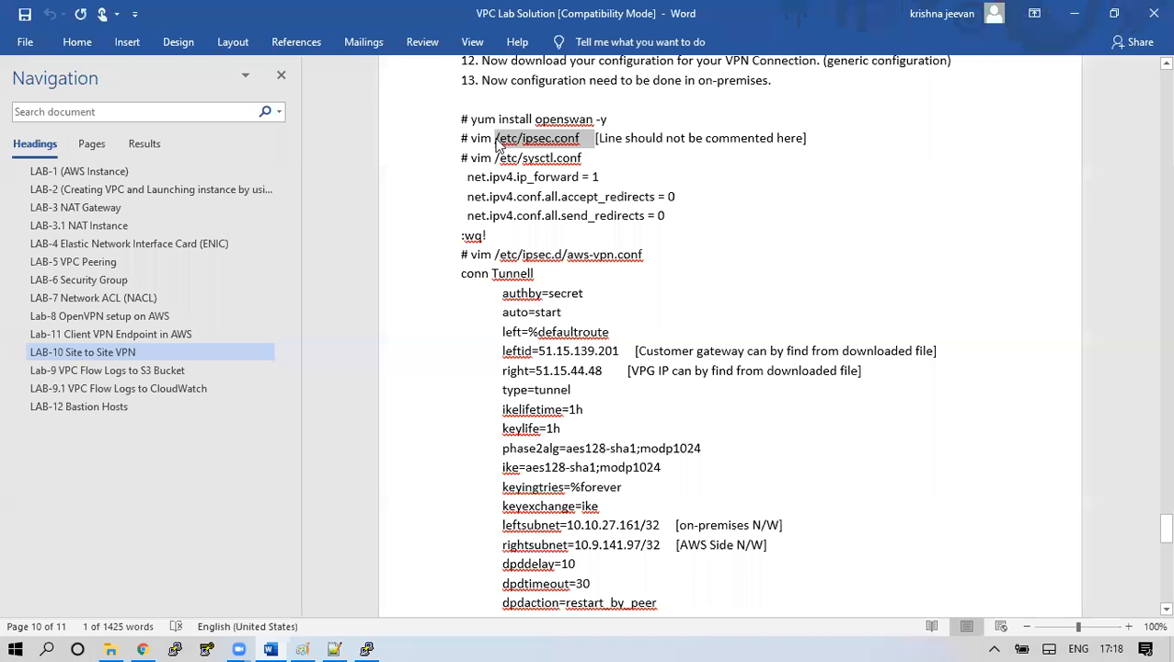
key(alt+Tab)
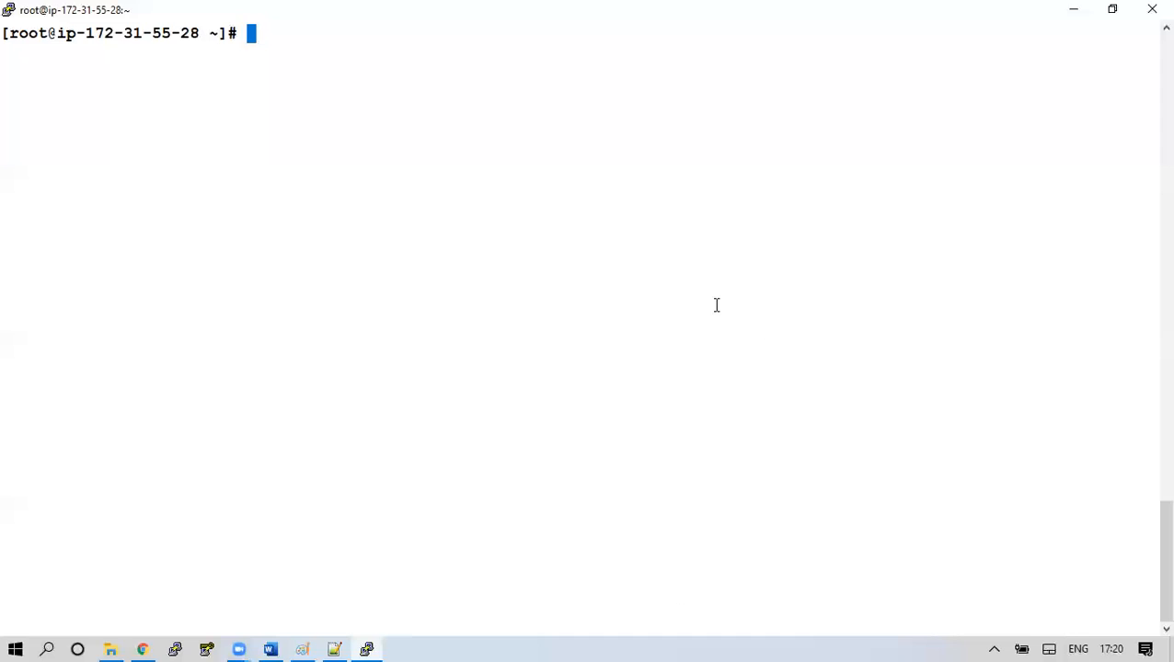
Check with cat that /etc/ipsec.conf has the include /etc/ipsec.d/*.conf line active
text(cat /etc/ipsec.conf)
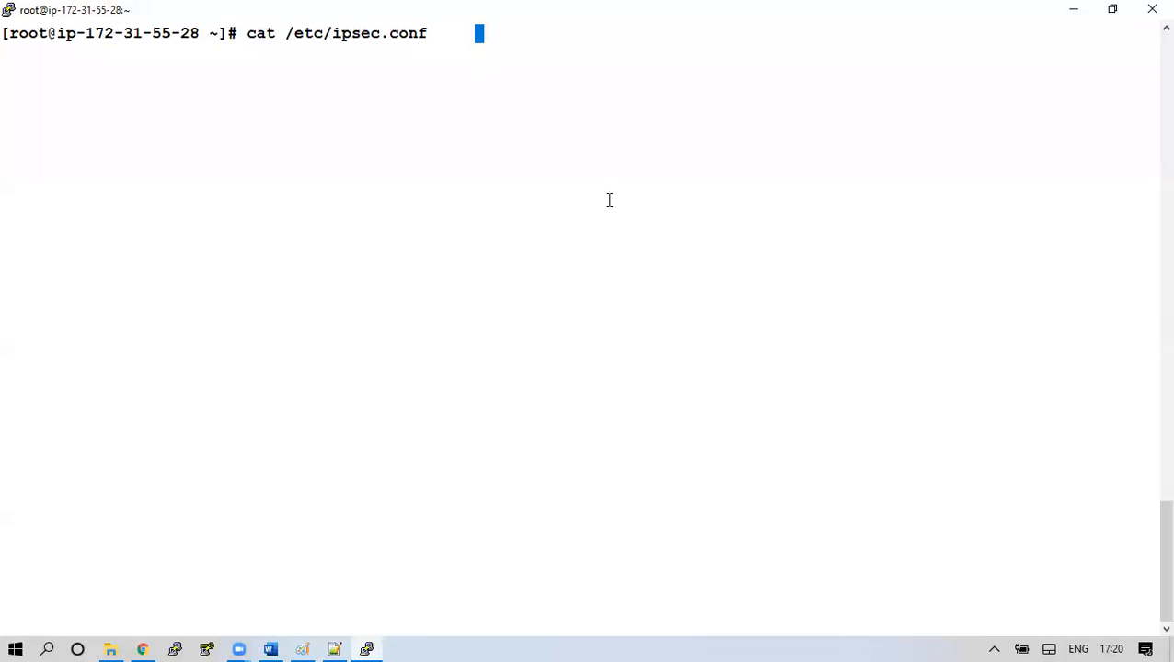
key(Return)
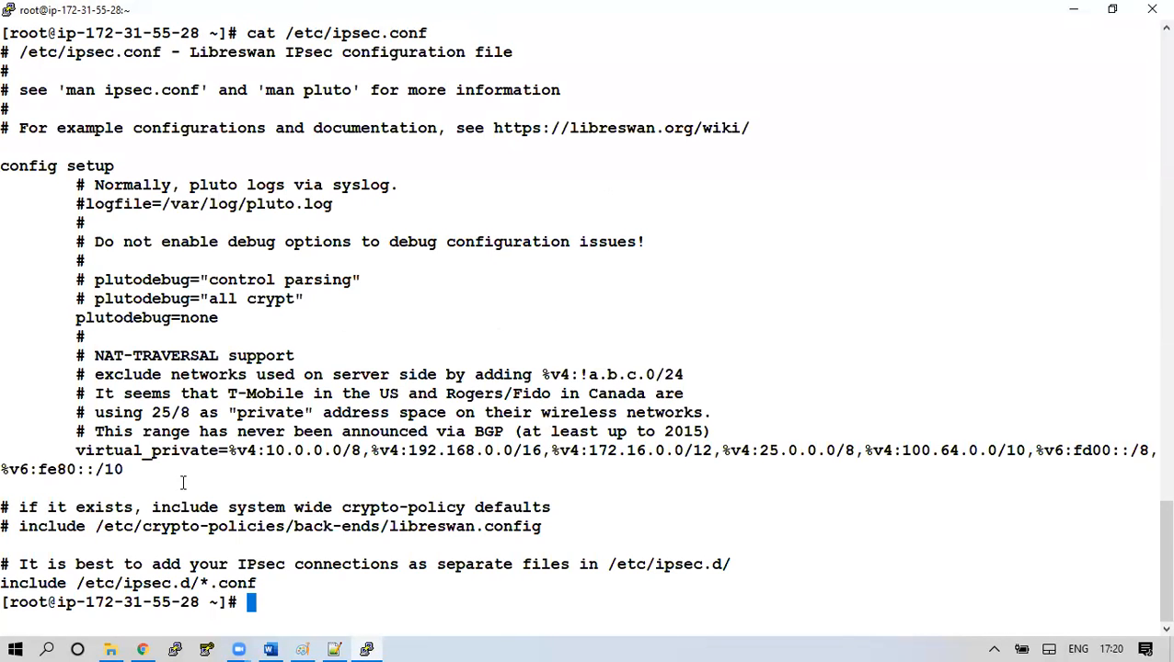
triple_click(258, 583)
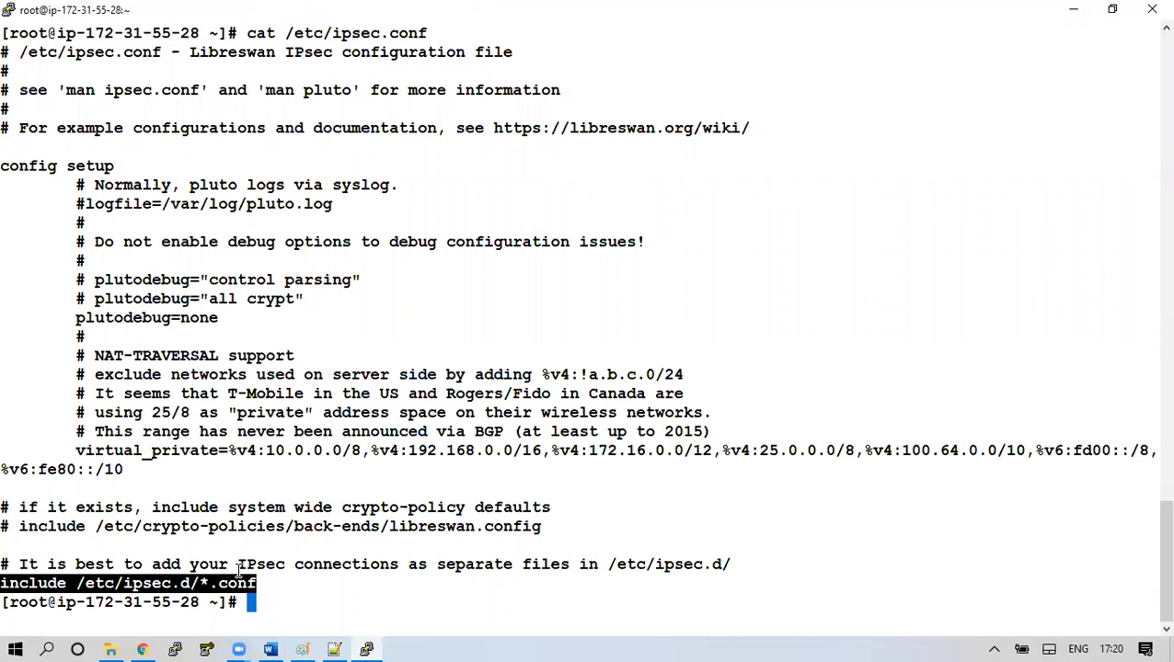
key(ctrl+l)
key(Return)
key(Return)
key(Return)
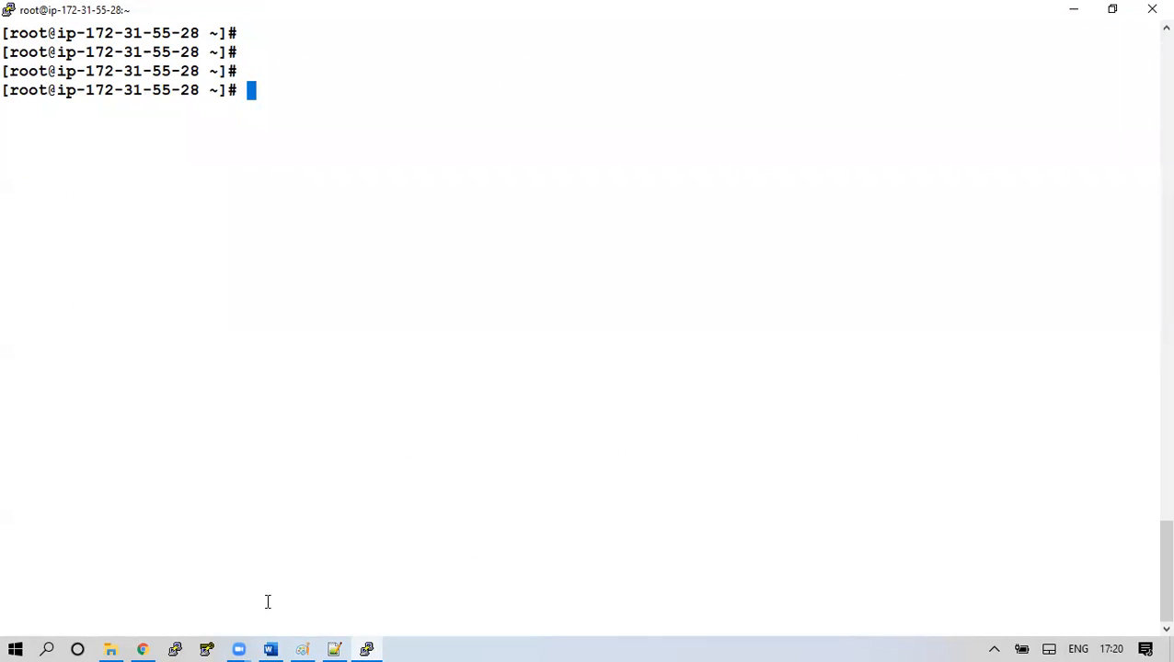
Copy 'vim /etc/sysctl.conf' from the guide and run it in PuTTY
click(270, 646)
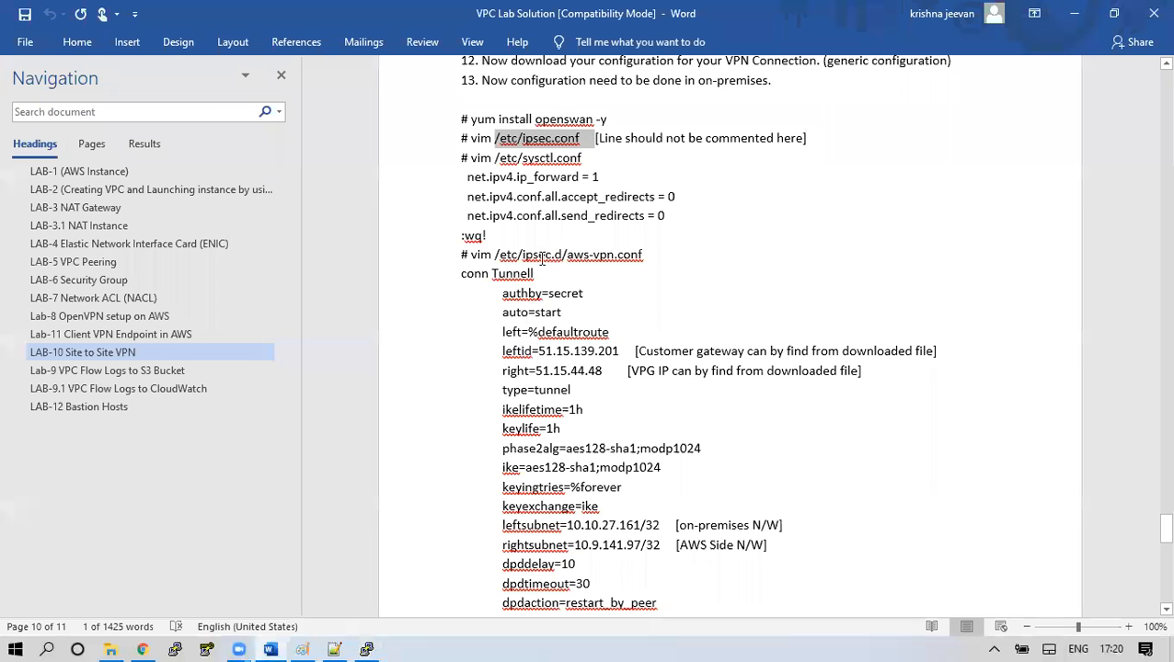
drag(471, 158, 580, 158)
right_click(572, 161)
click(607, 190)
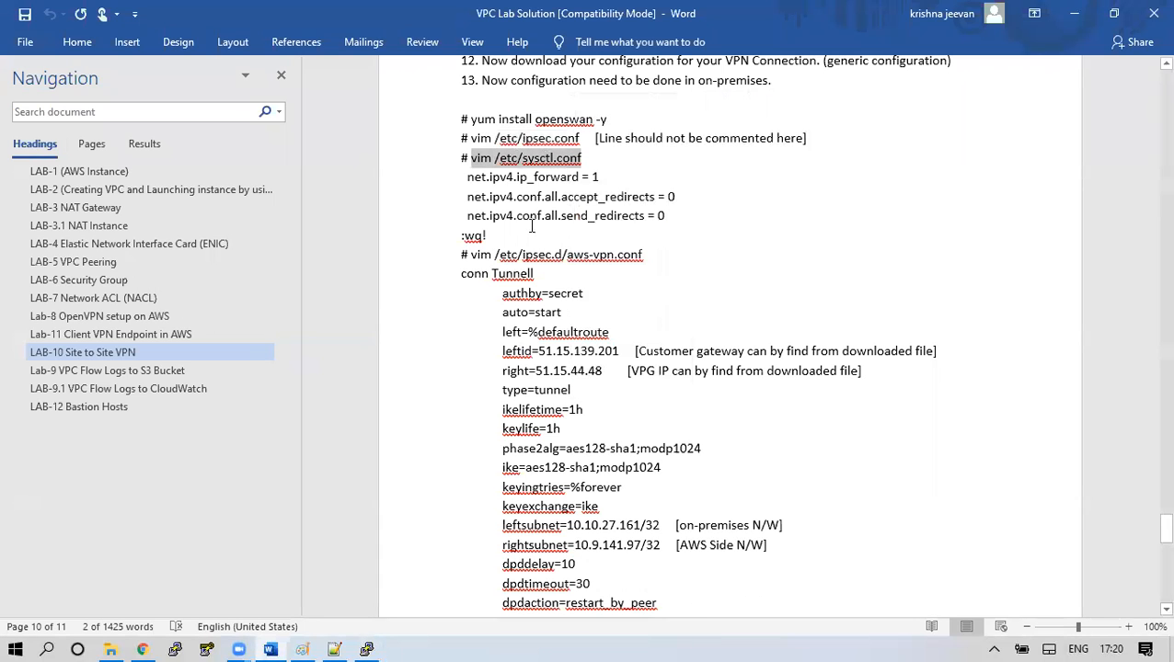
click(368, 647)
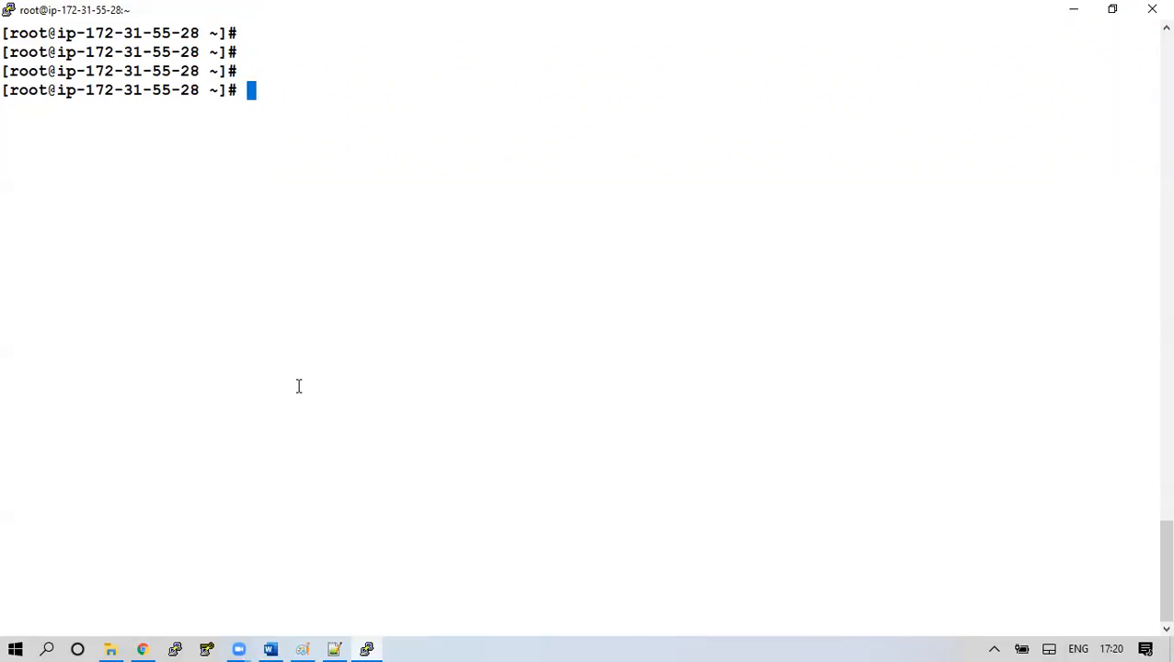
right_click(298, 387)
key(Return)
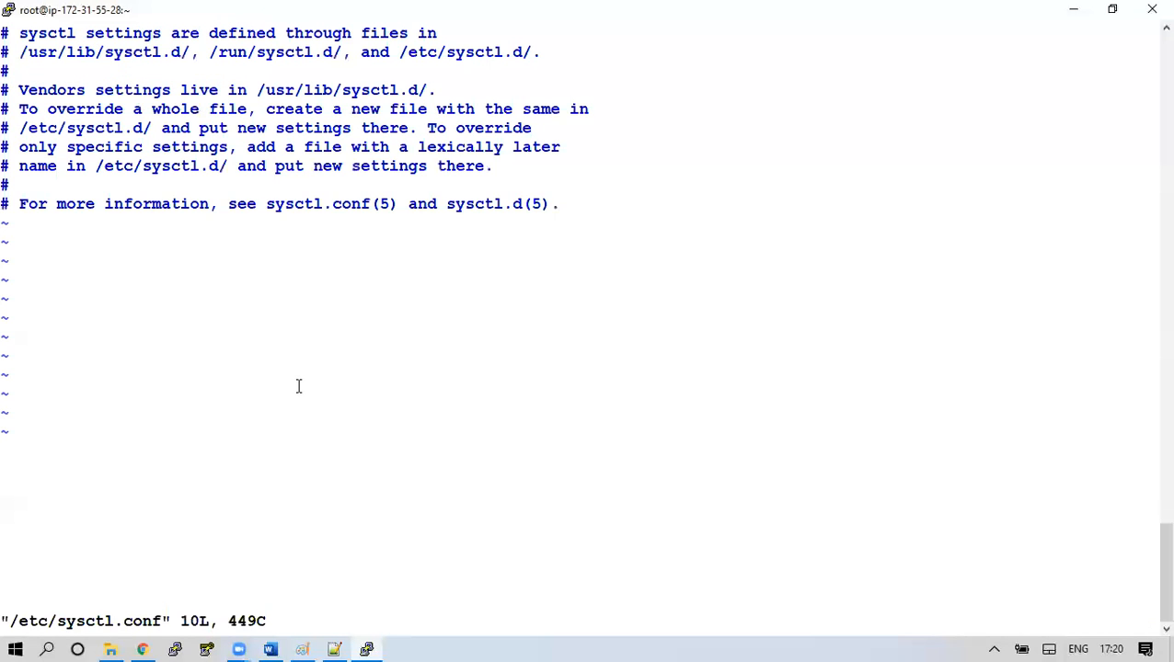
Enter insert mode and add a blank line below the last comment in sysctl.conf
key(i)
key(Down)
key(Down)
key(Down)
key(Down)
key(Down)
key(Down)
key(Down)
key(Down)
key(Down)
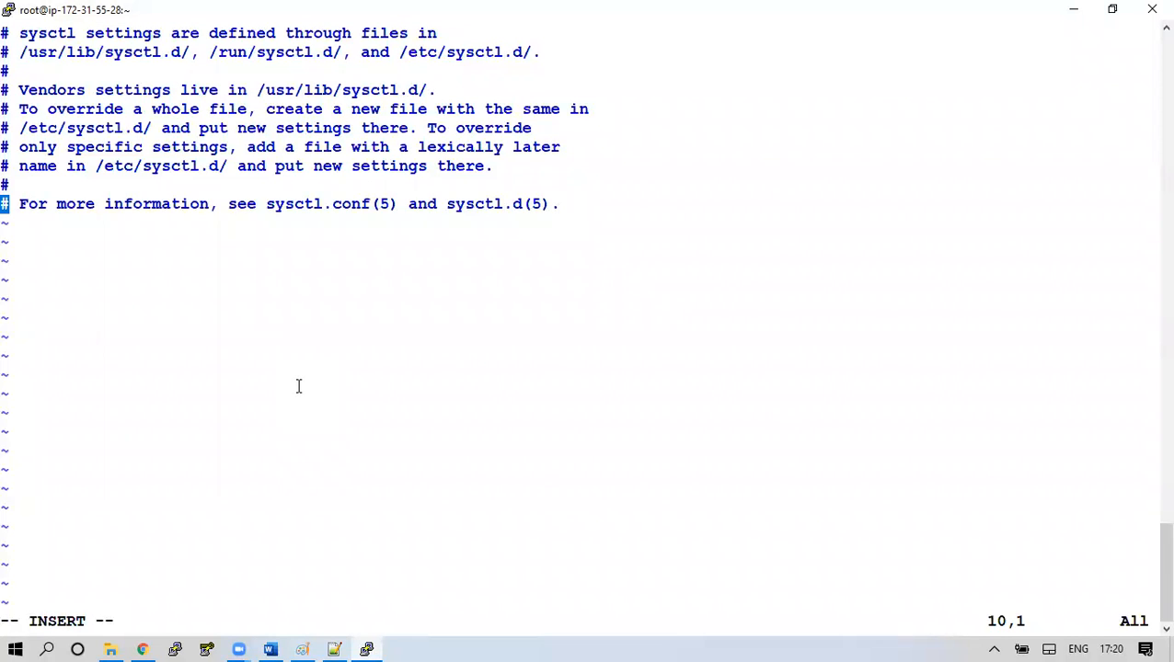
text(o)
key(BackSpace)
key(End)
key(Return)
key(Return)
key(Return)
key(Return)
key(BackSpace)
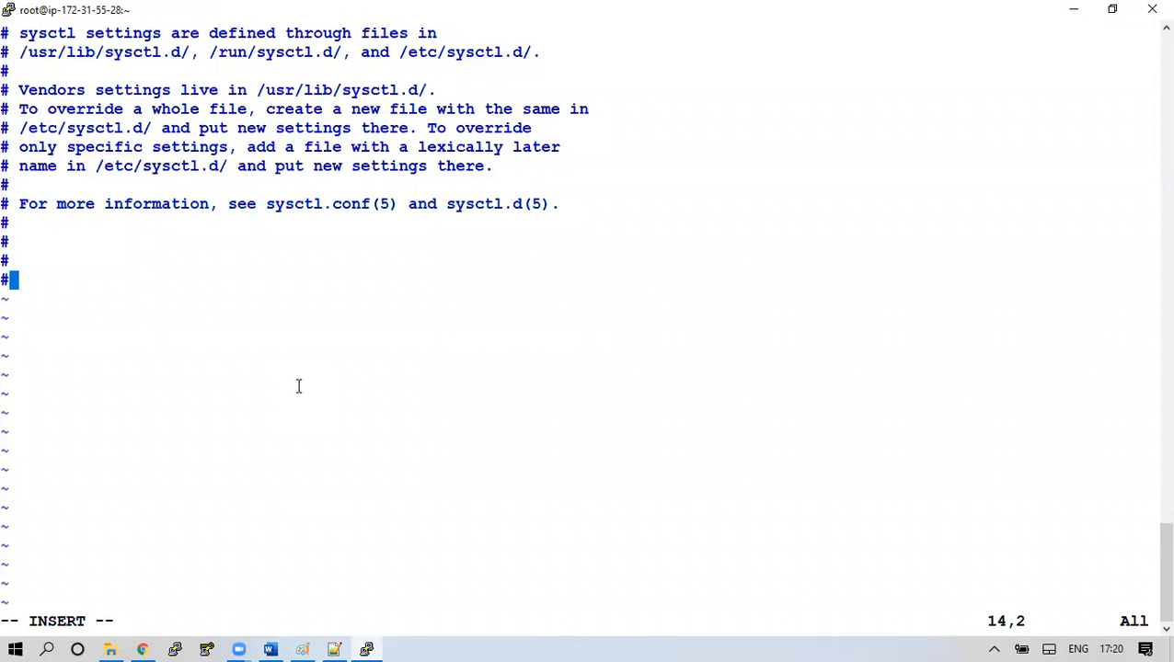
key(BackSpace)
Paste the ip_forward = 1, accept_redirects = 0 and send_redirects = 0 lines, removing leading spaces
key(alt+Tab)
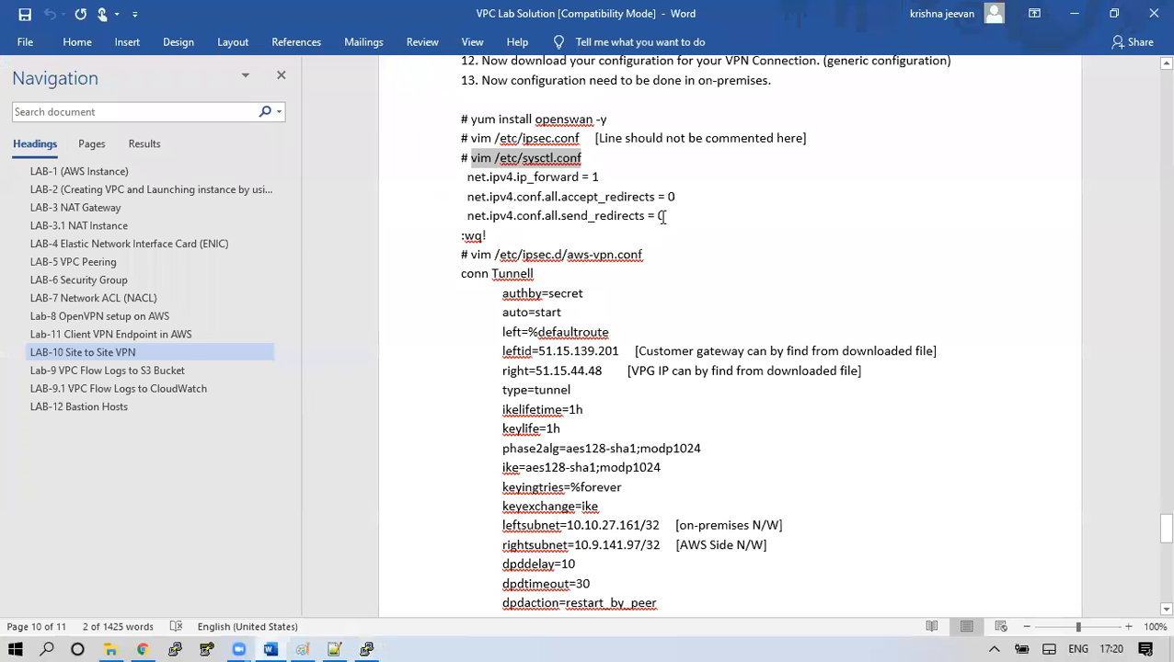
triple_click(626, 212)
right_click(575, 199)
click(611, 229)
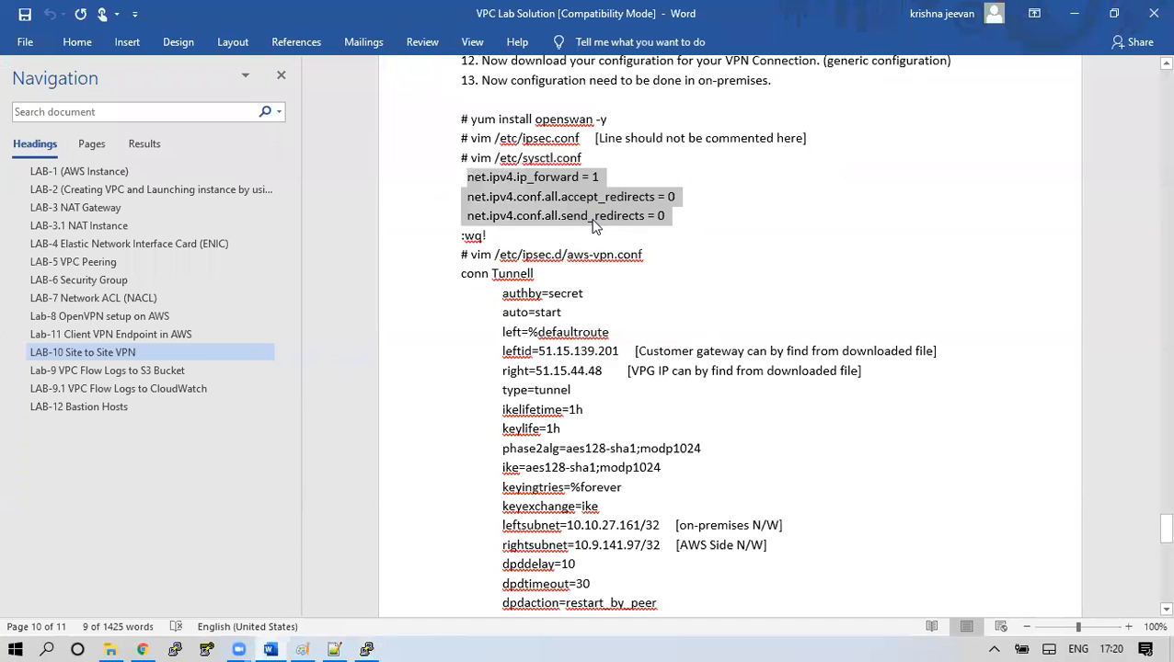
key(alt+Tab)
right_click(349, 272)
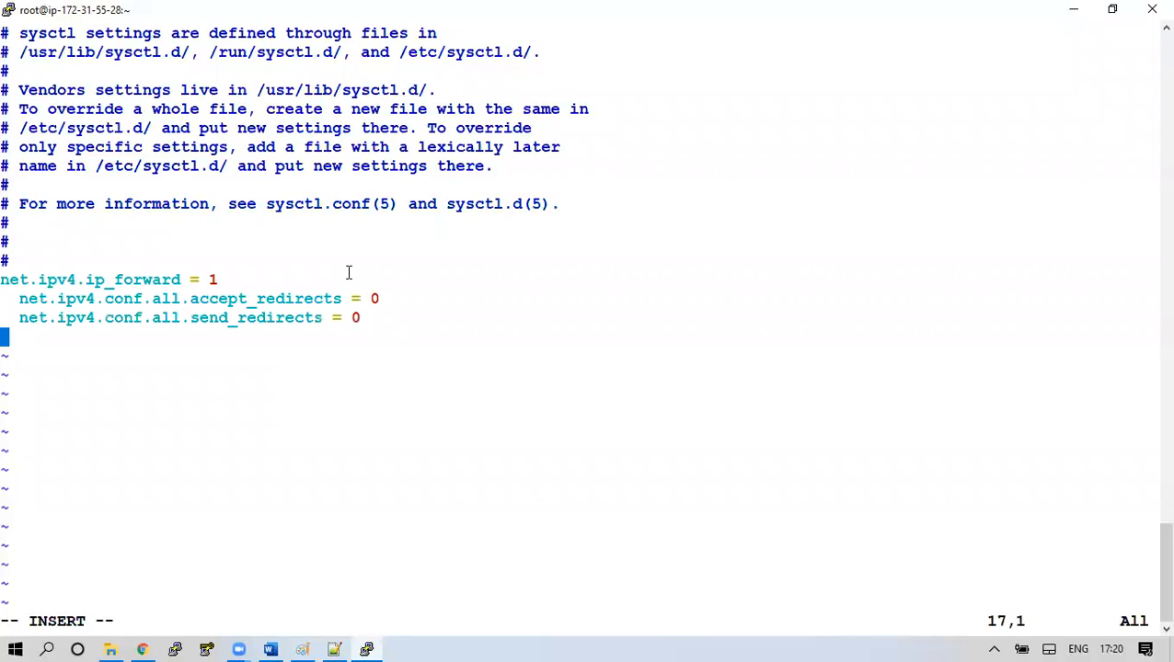
key(Up)
key(Right)
key(BackSpace)
key(Right)
key(BackSpace)
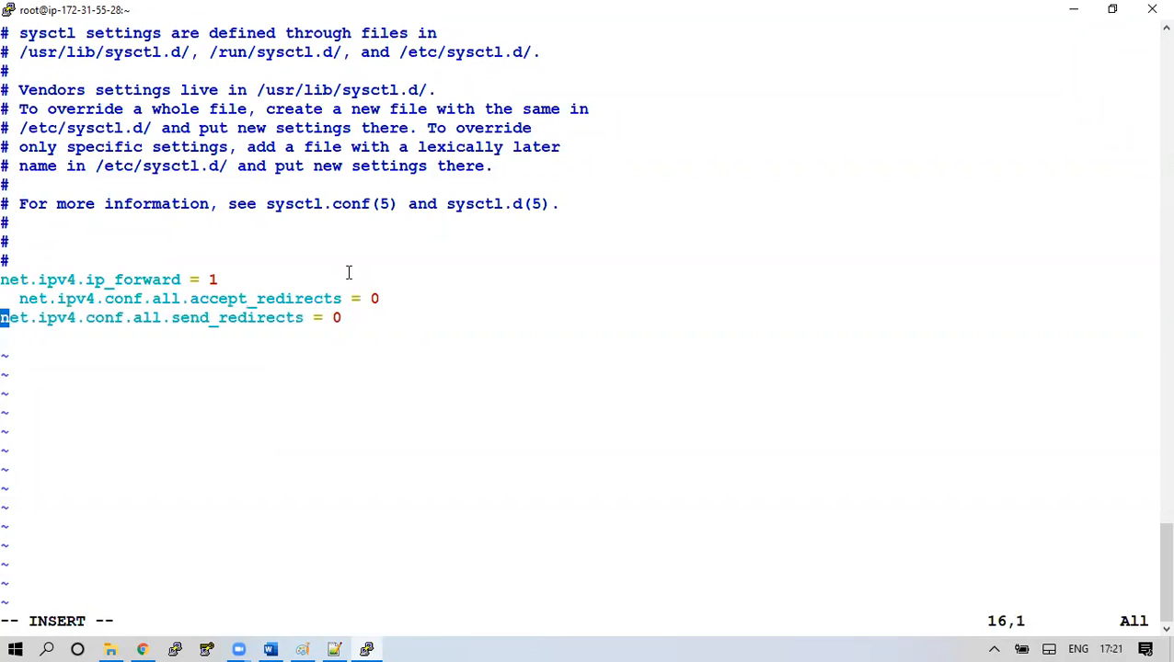
key(Up)
key(Right)
key(Right)
key(BackSpace)
key(BackSpace)
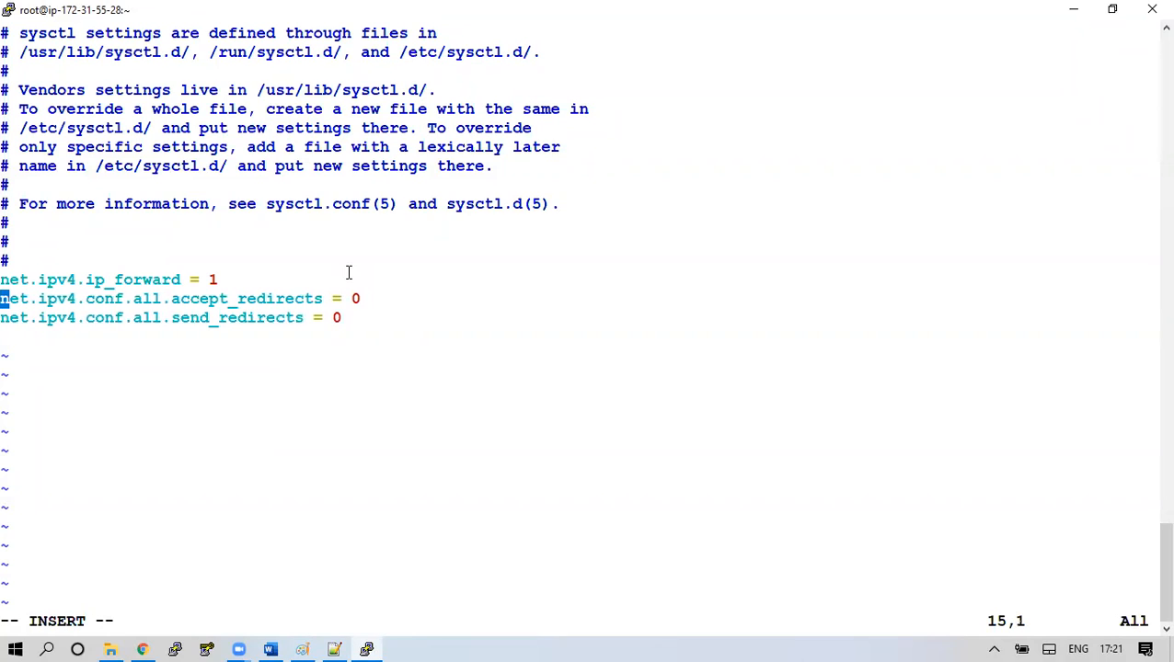
Leave insert mode, then save sysctl.conf and quit vim
key(Escape)
text(q!)
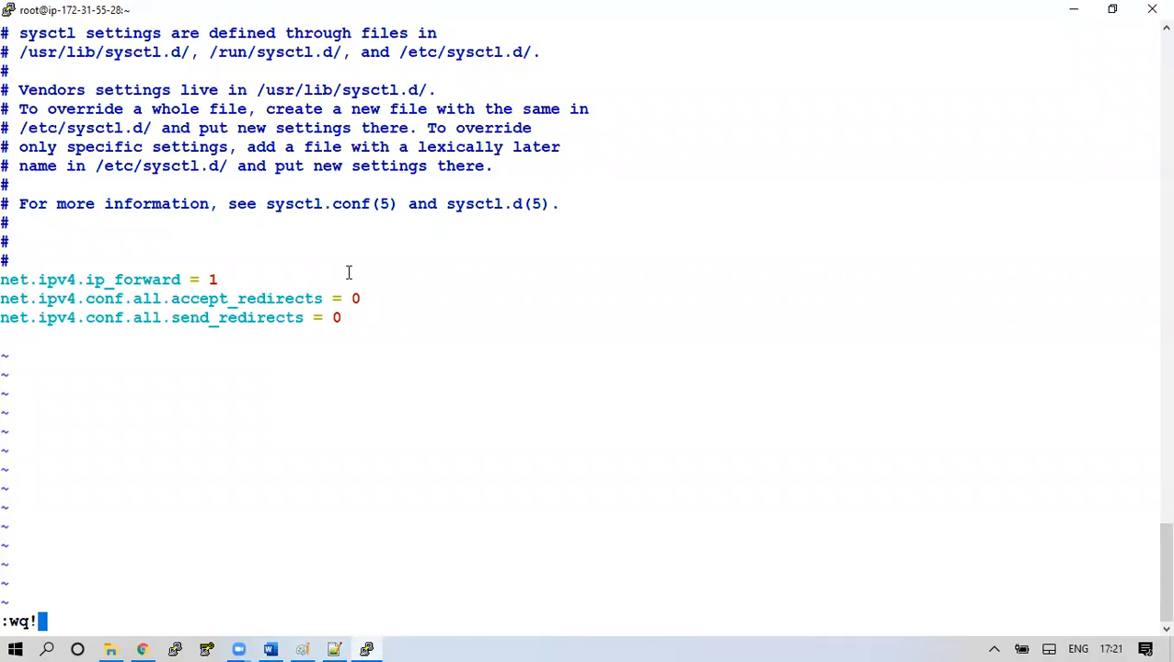
key(Return)
key(Return)
key(Return)
key(Return)
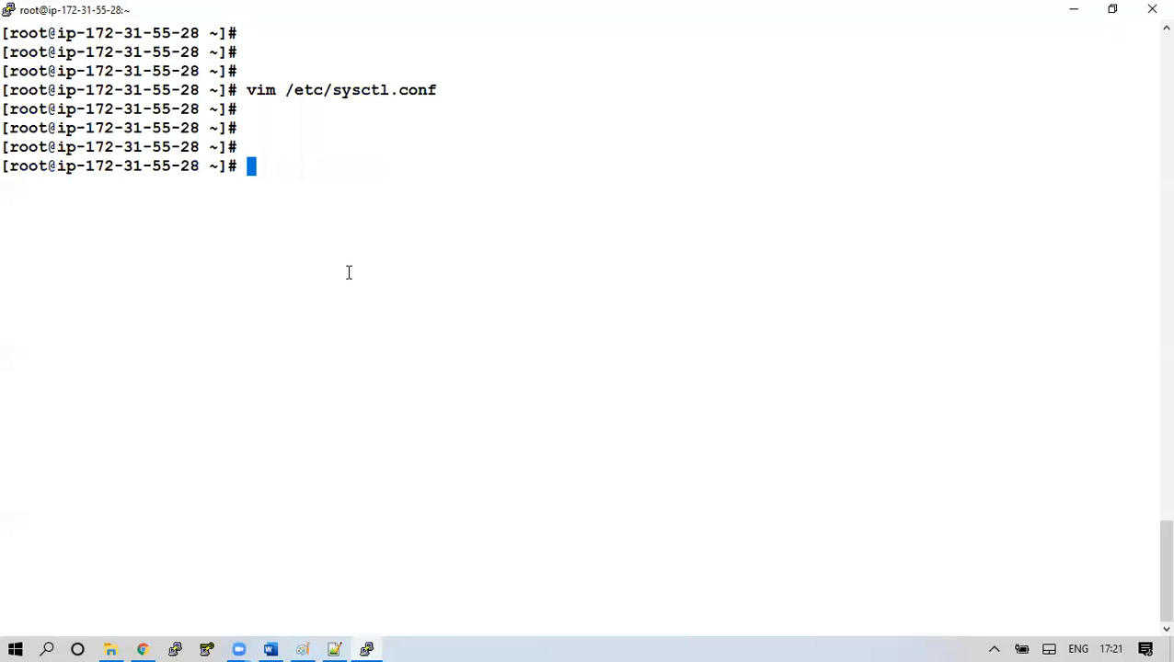
key(alt+Tab)
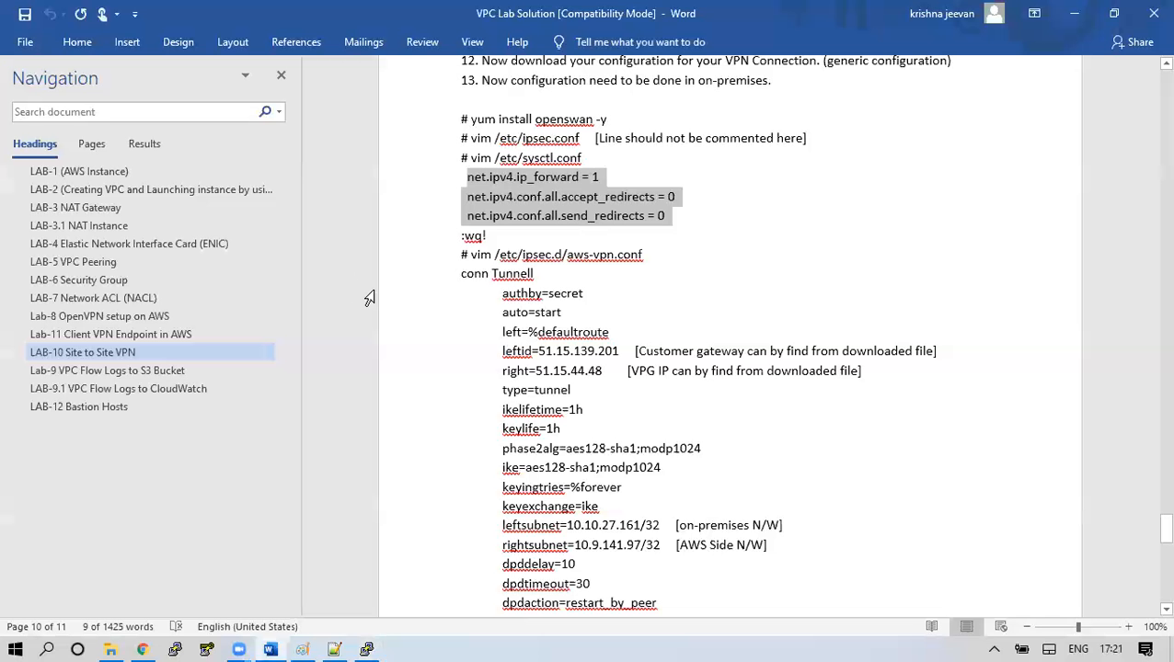
Run 'vim /etc/ipsec.d/aws-vpn.conf' in PuTTY to open the new empty file
drag(646, 256, 471, 260)
key(ctrl+c)
key(alt+Tab)
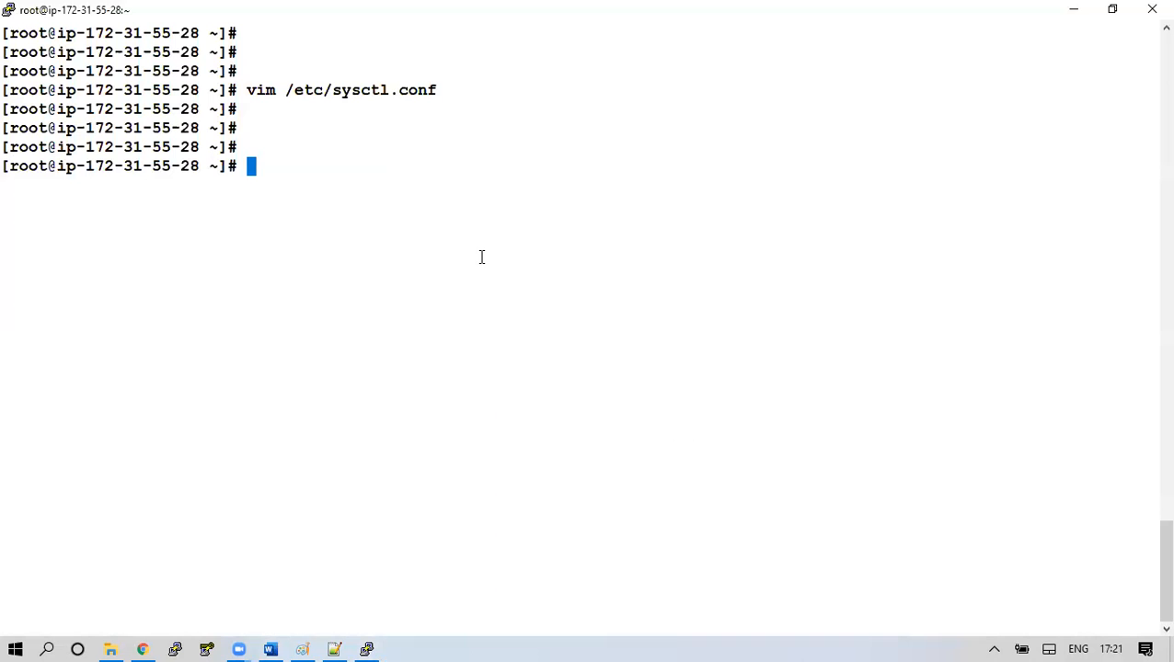
right_click(388, 231)
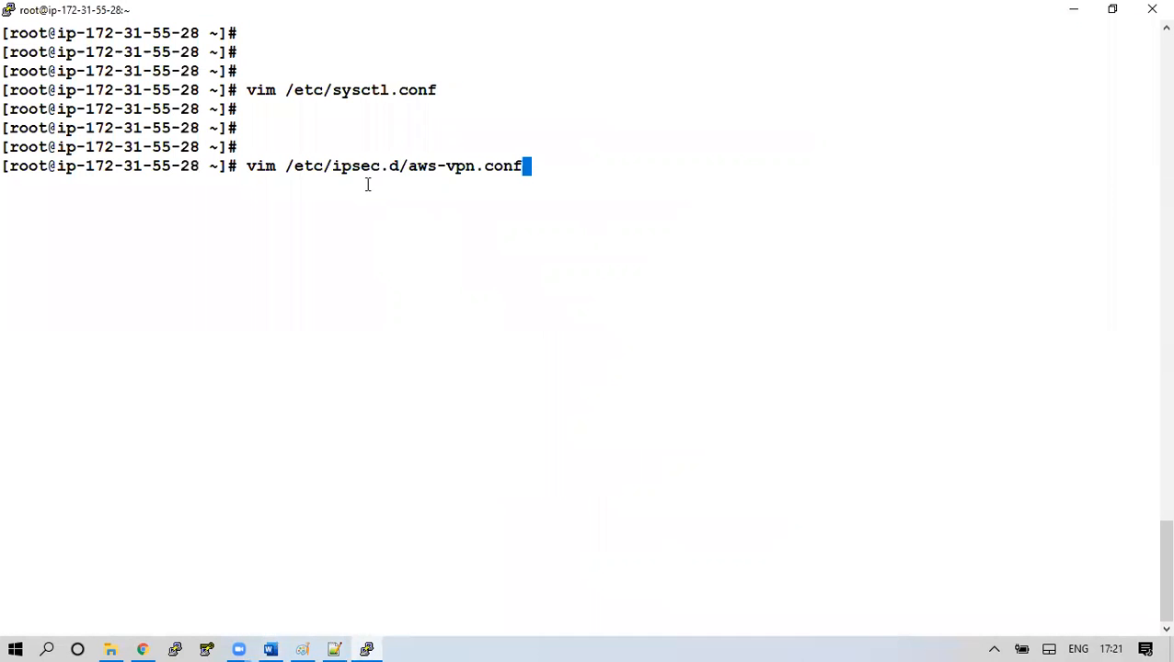
drag(305, 166, 505, 166)
click(577, 150)
key(Return)
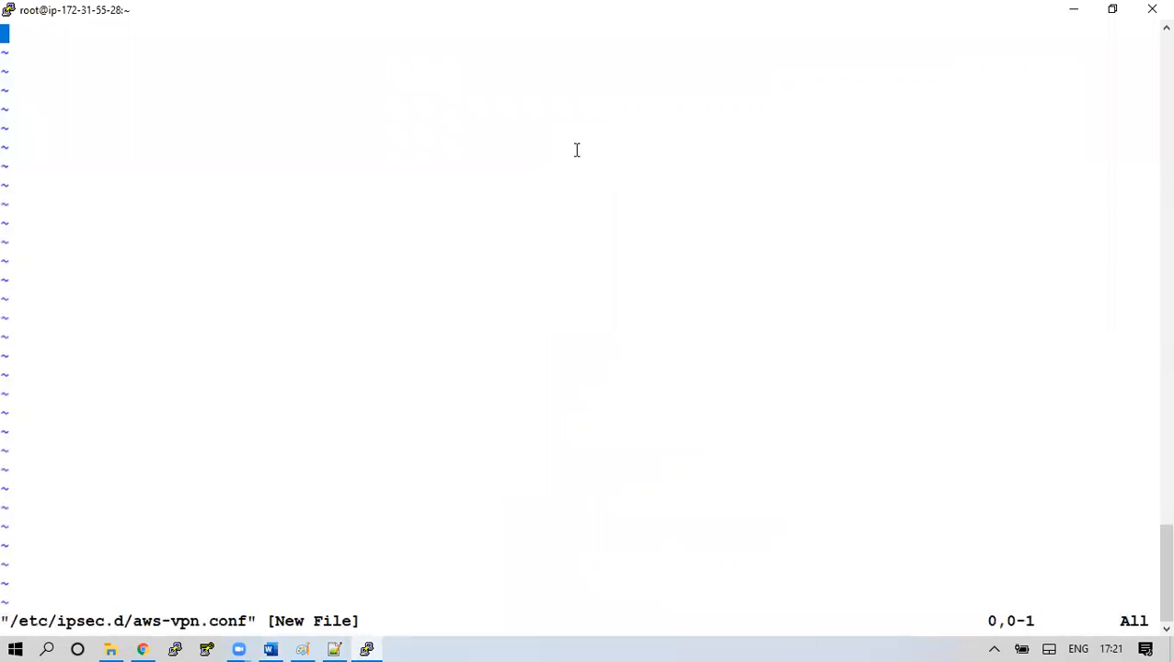
key(alt+Tab)
drag(464, 276, 659, 511)
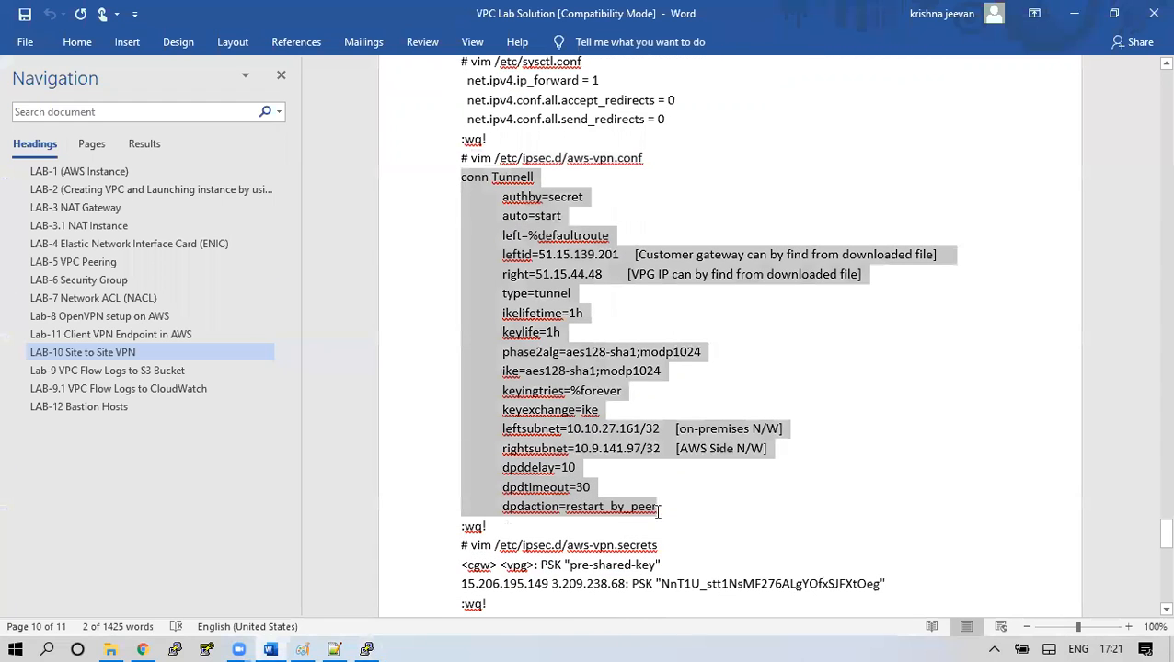
Paste the conn Tunnell block from the guide into a new Notepad++ document
right_click(553, 387)
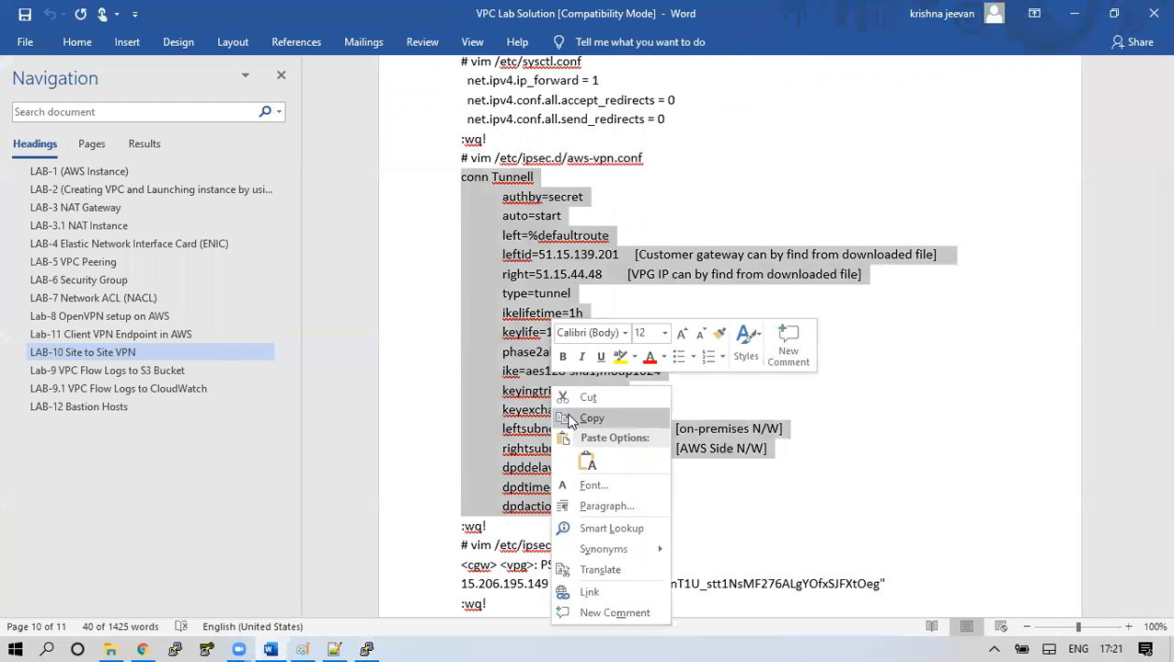
click(569, 419)
click(338, 646)
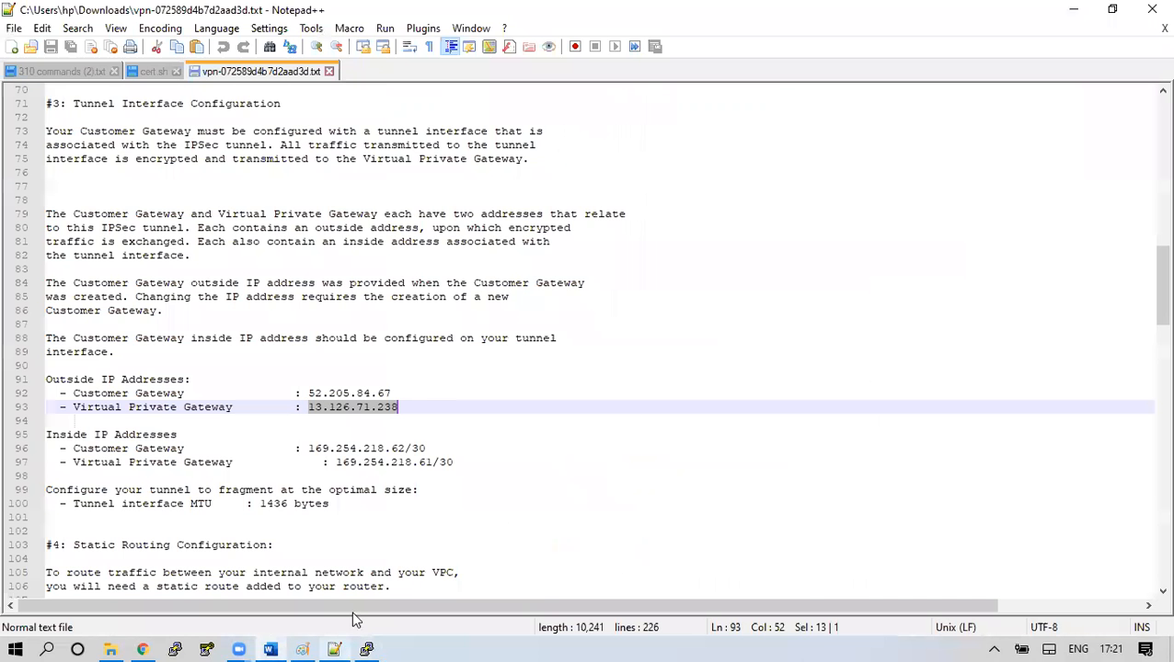
click(12, 46)
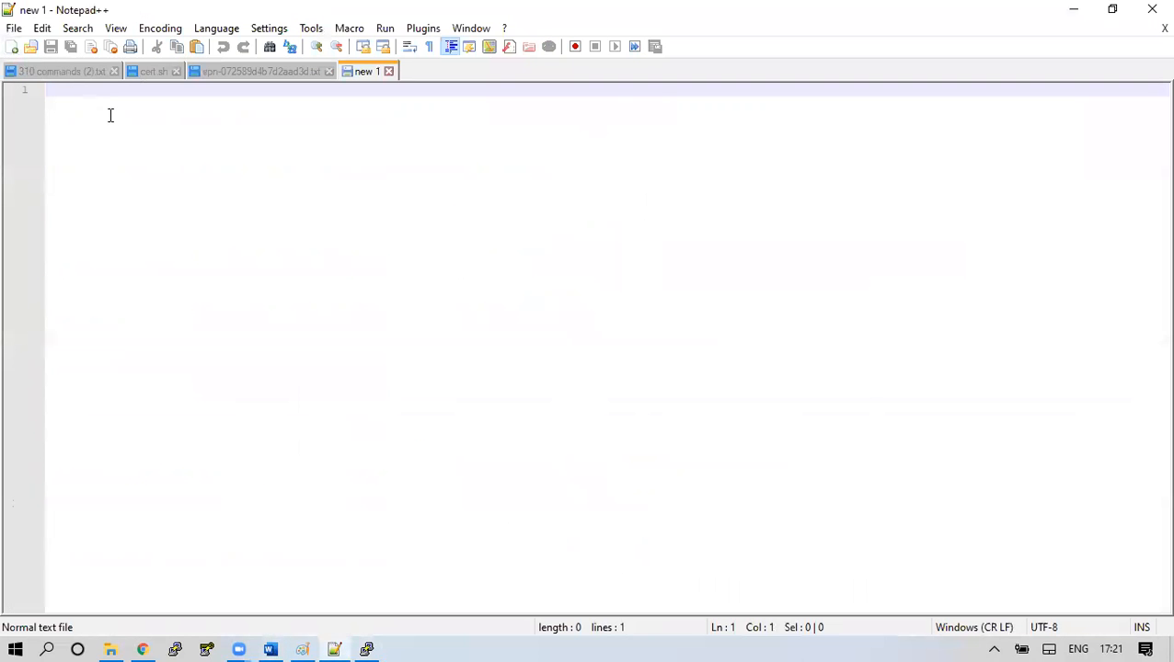
key(ctrl+v)
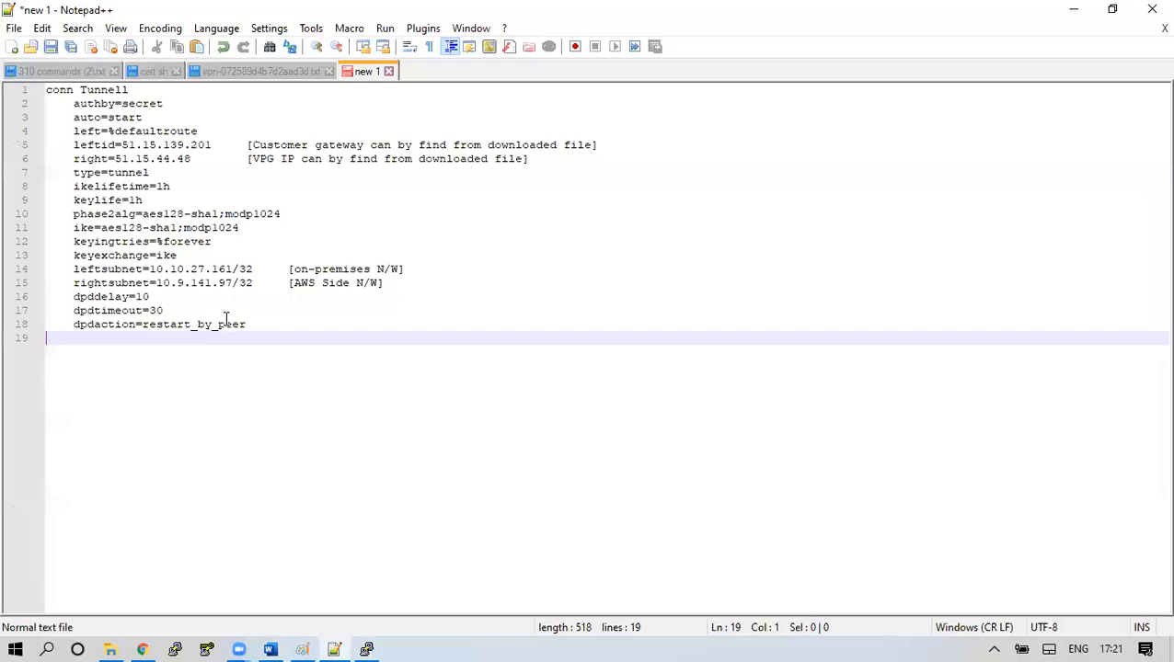
key(BackSpace)
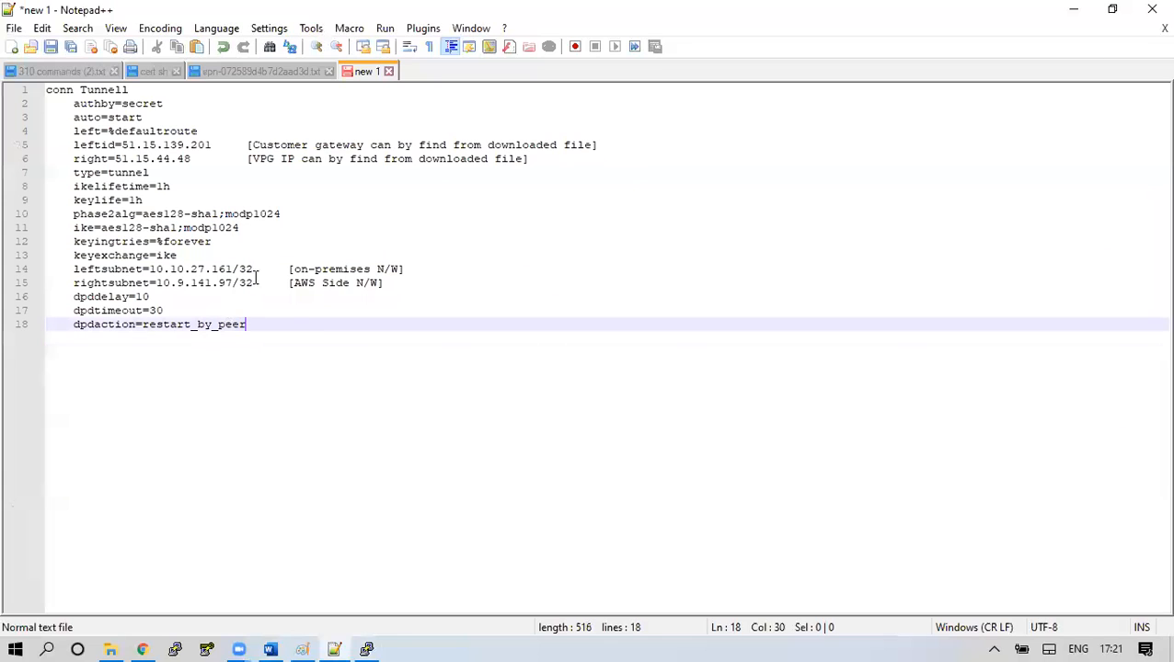
Set leftid to the Customer Gateway IP 52.205.84.67 and delete its trailing note
drag(127, 144, 211, 145)
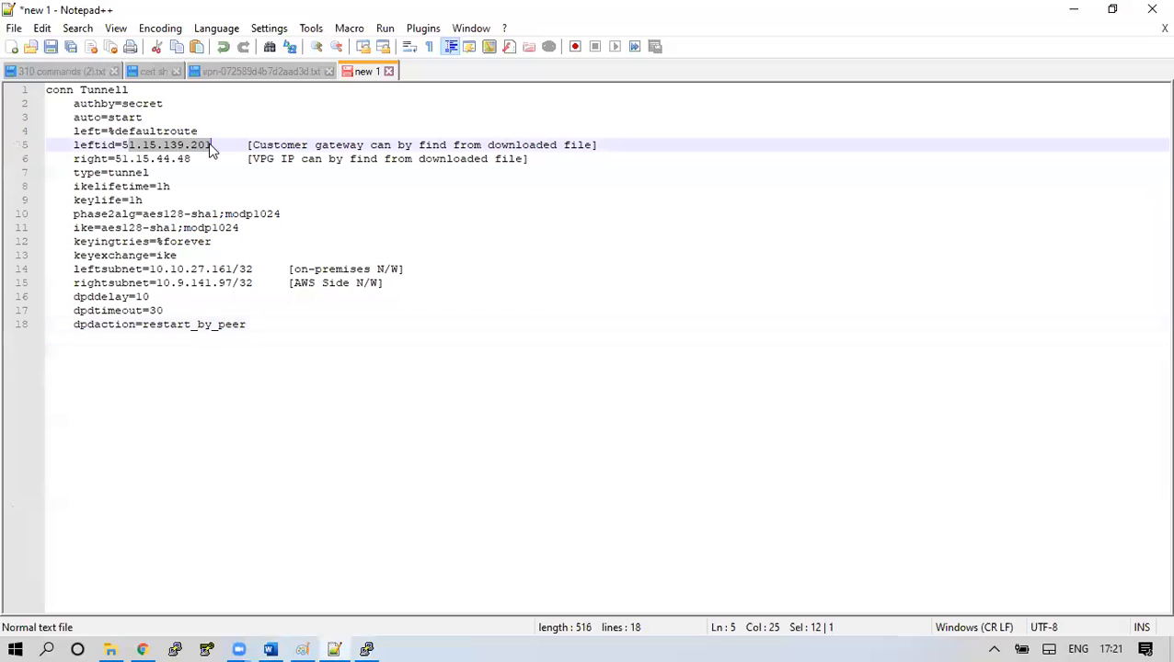
click(289, 67)
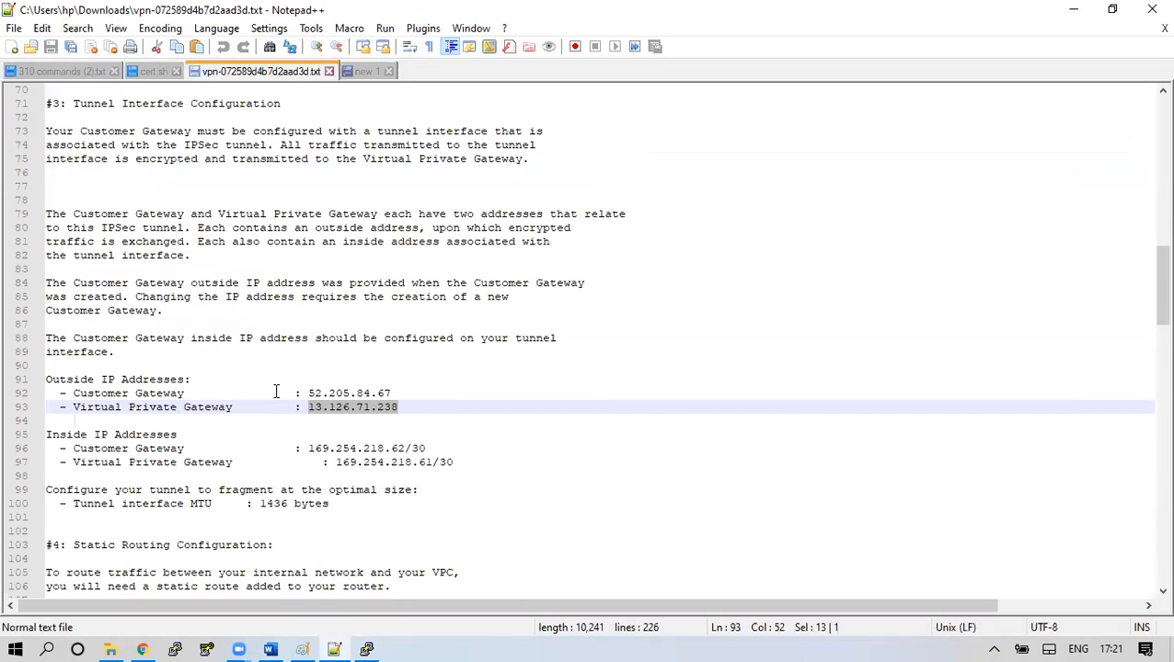
drag(308, 392, 388, 392)
right_click(383, 392)
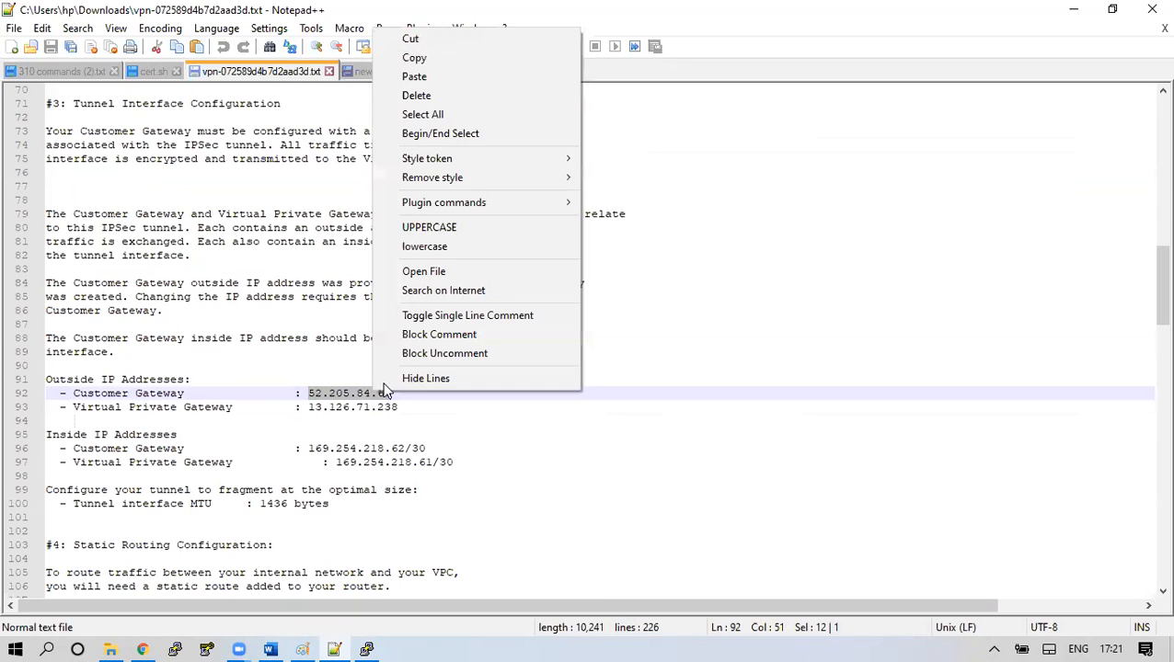
click(422, 57)
click(363, 71)
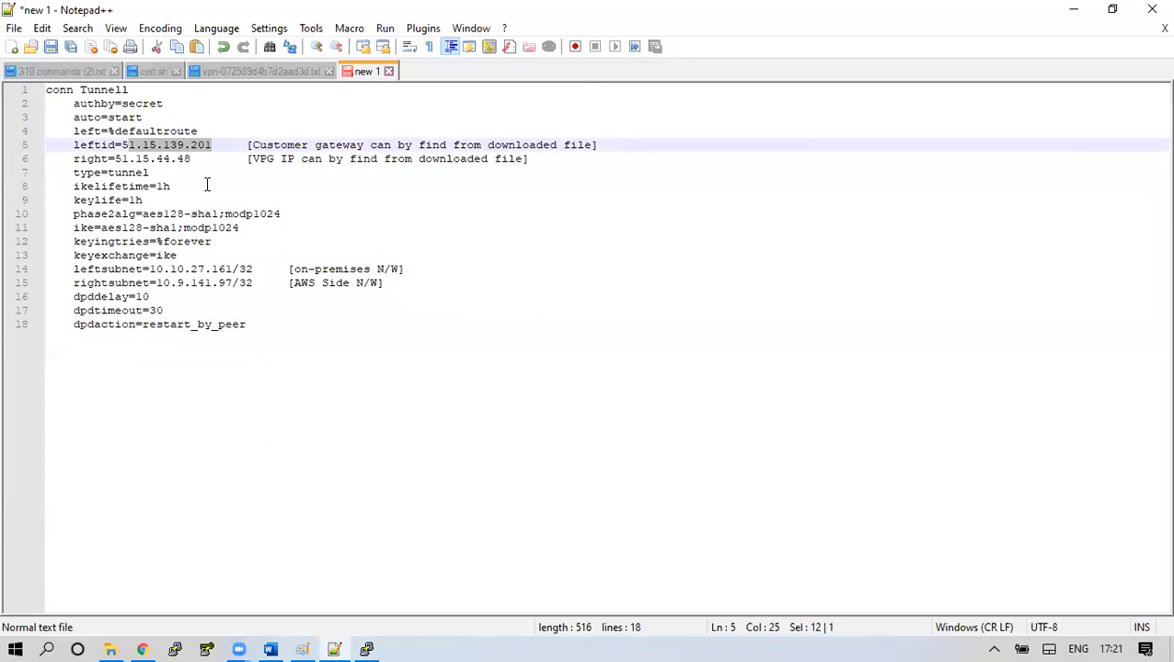
key(BackSpace)
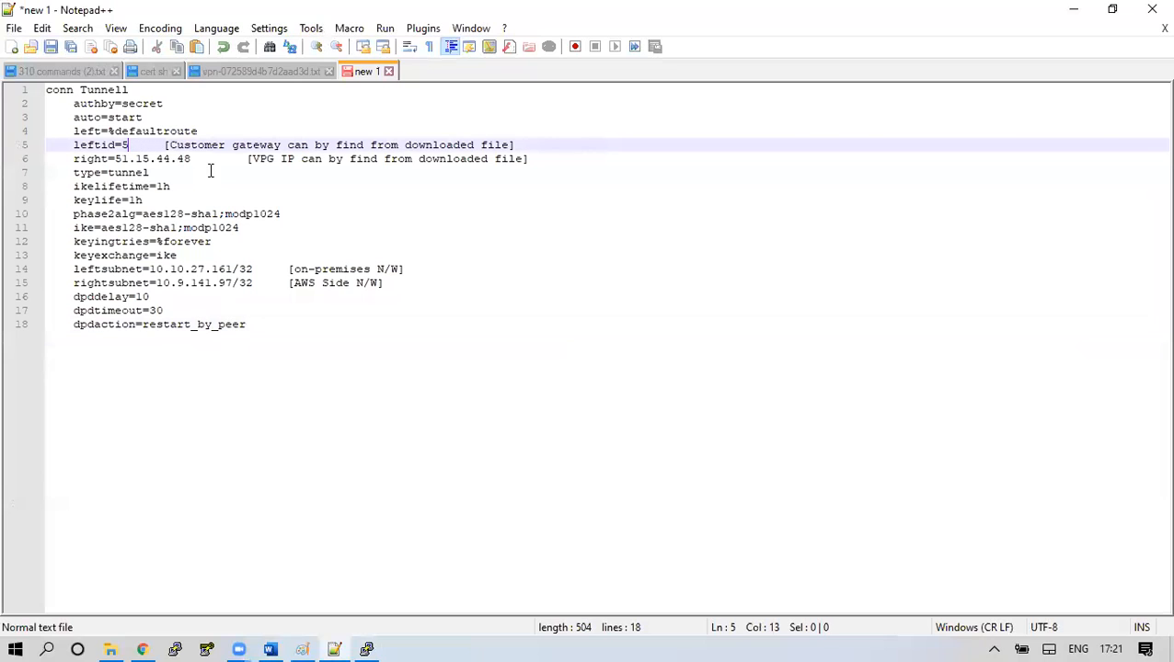
key(BackSpace)
key(ctrl+v)
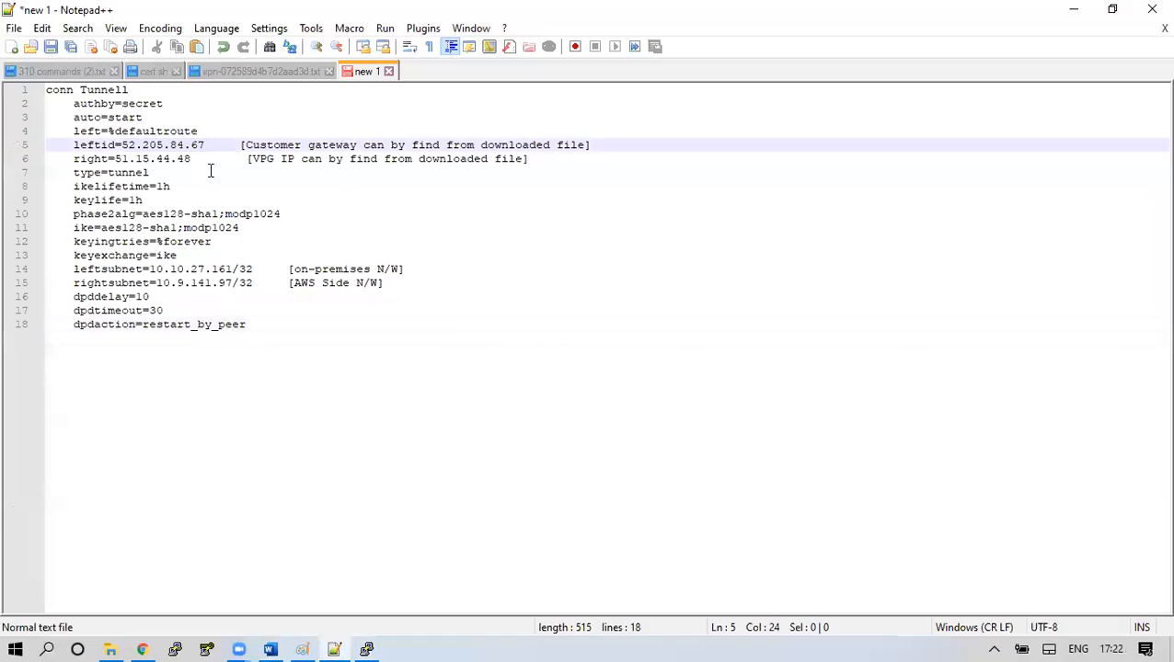
key(shift+End)
key(Delete)
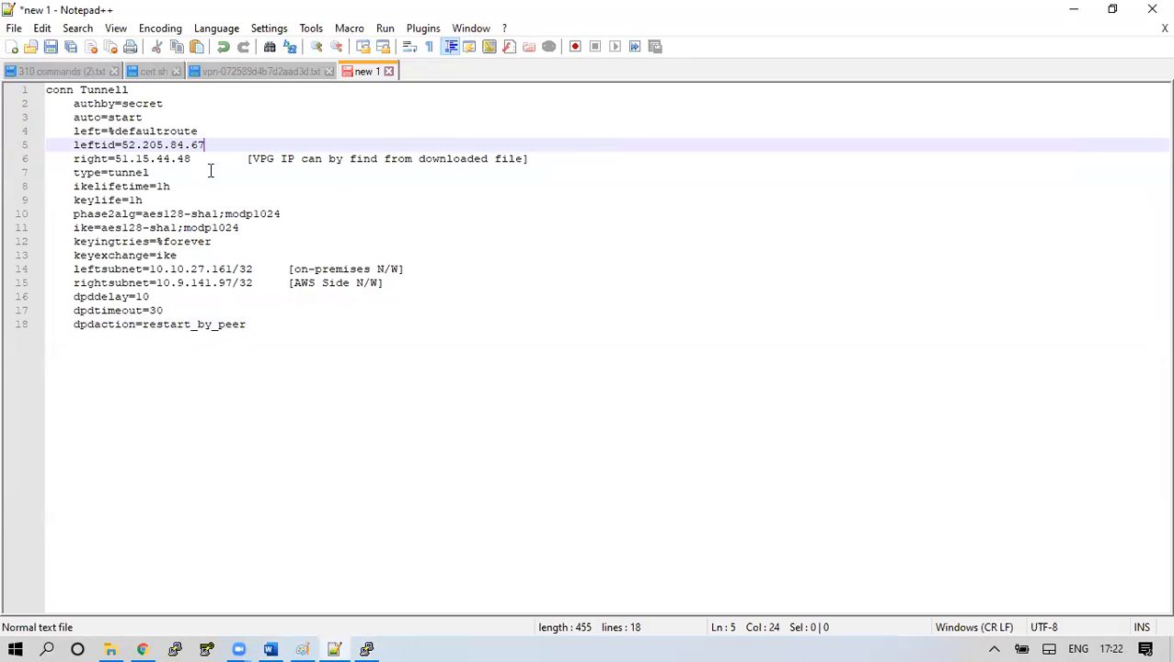
Replace the right address 51.15.44.48 with 13.126.71.238 and delete the trailing comment
drag(115, 158, 190, 158)
click(263, 70)
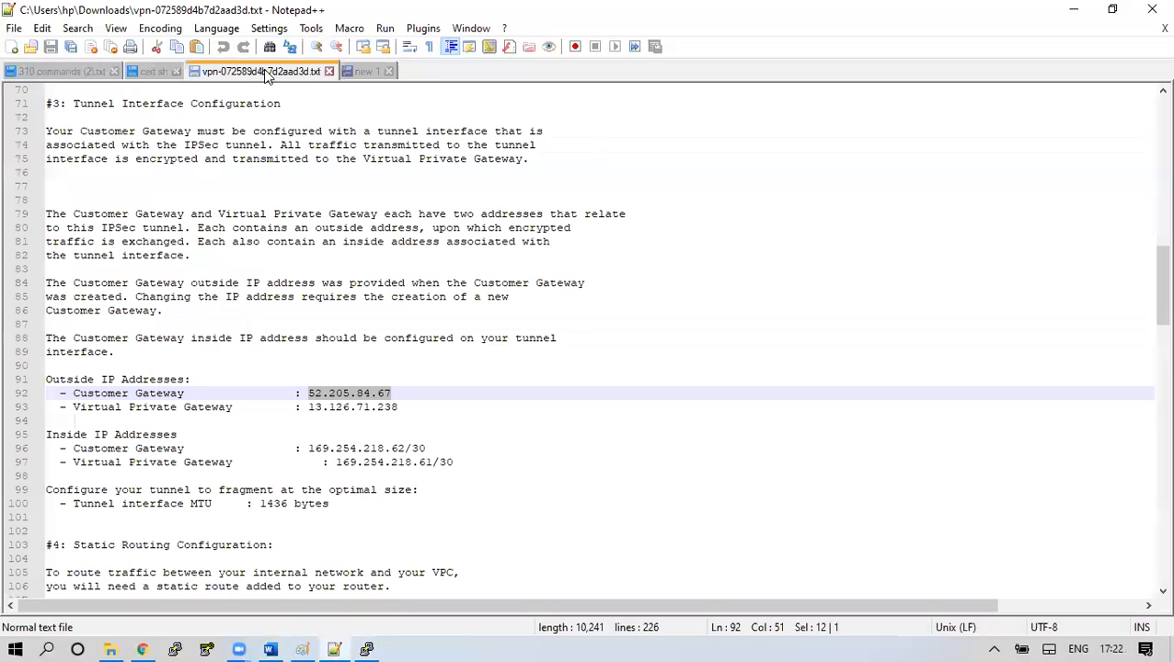
drag(309, 408, 405, 410)
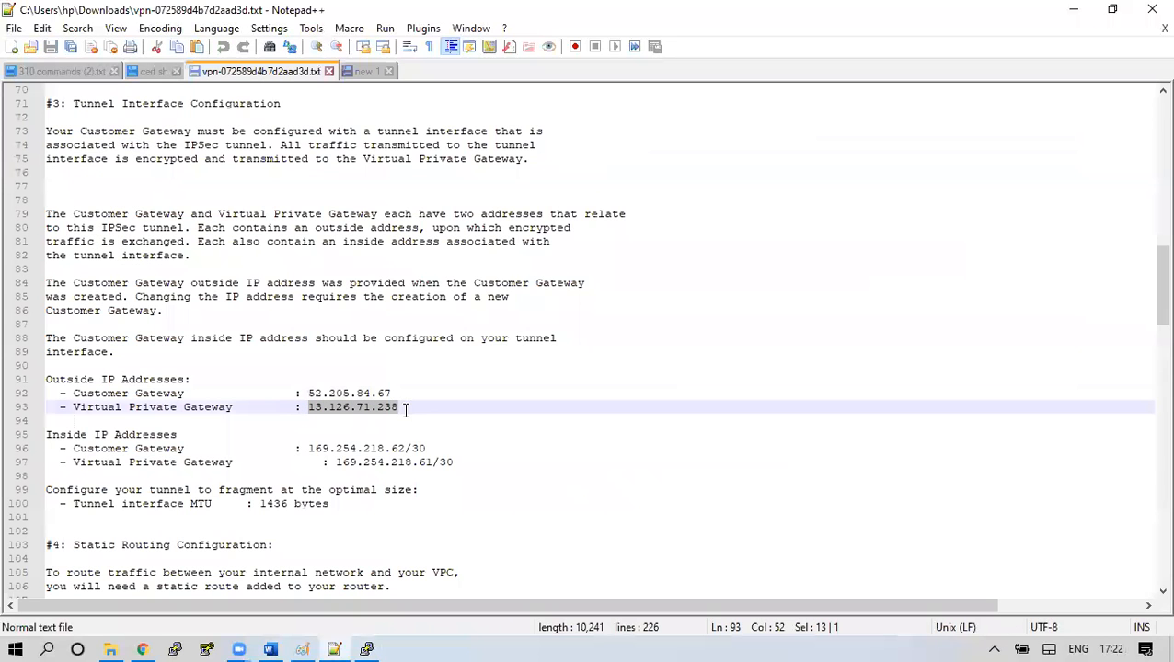
click(363, 71)
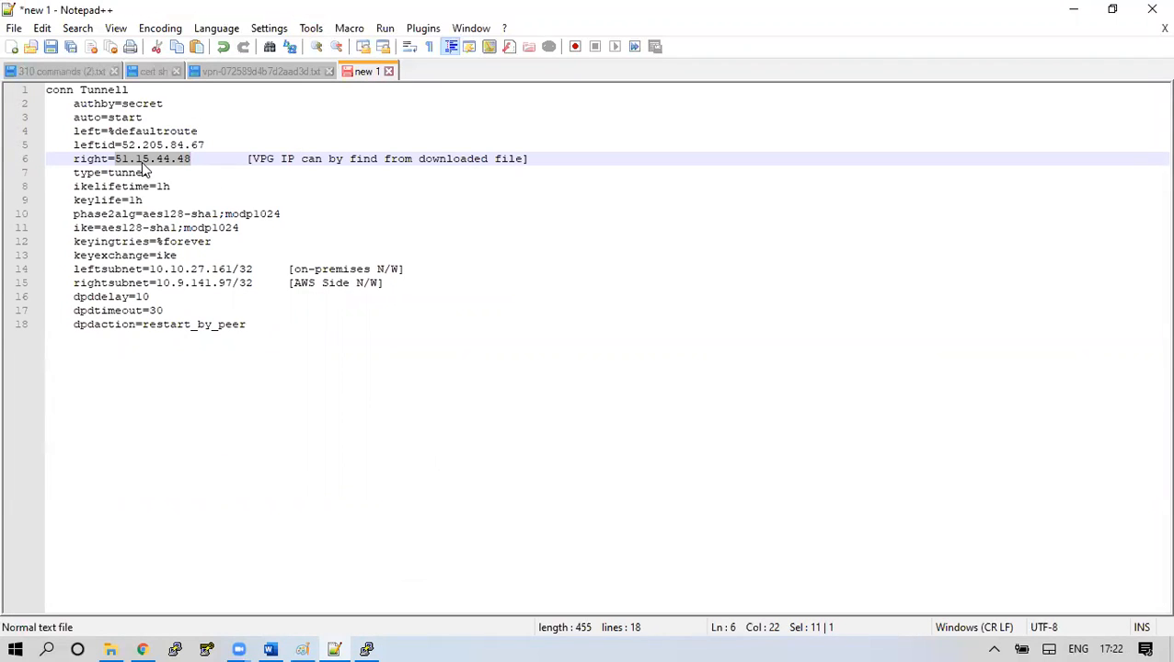
key(ctrl+v)
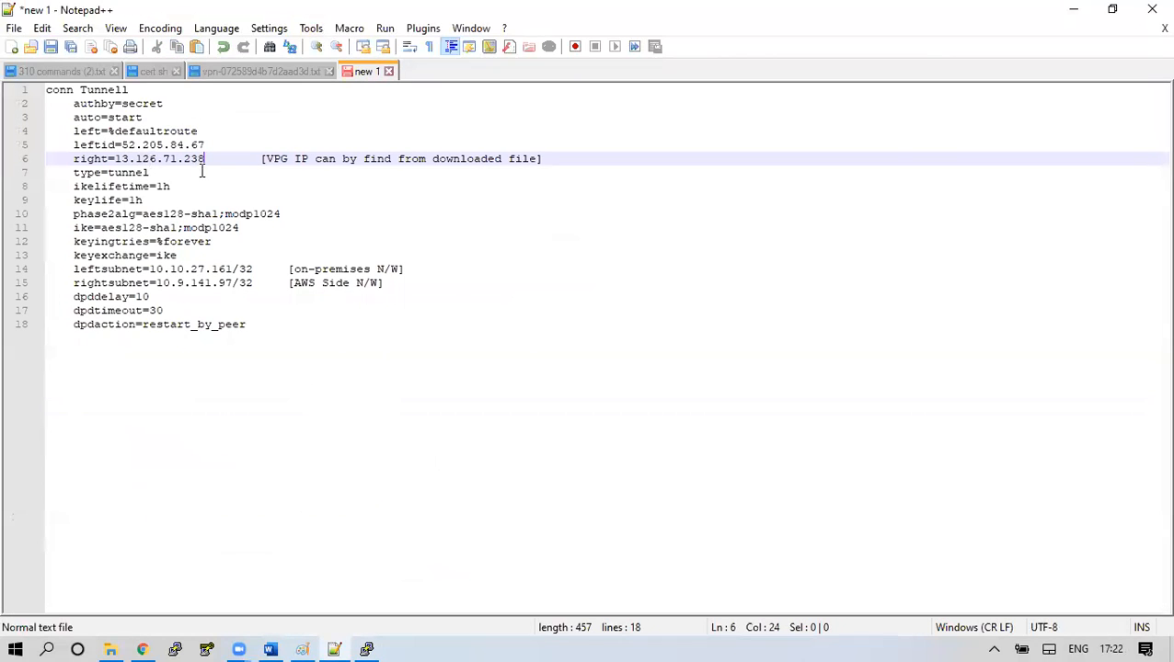
key(shift+End)
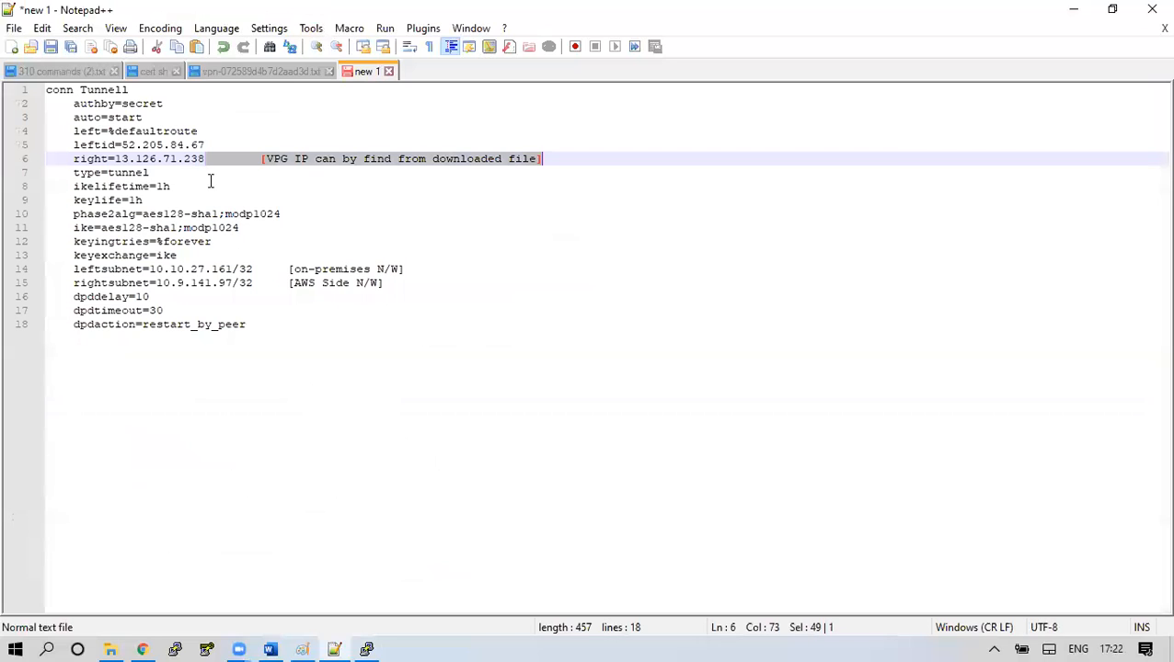
key(Delete)
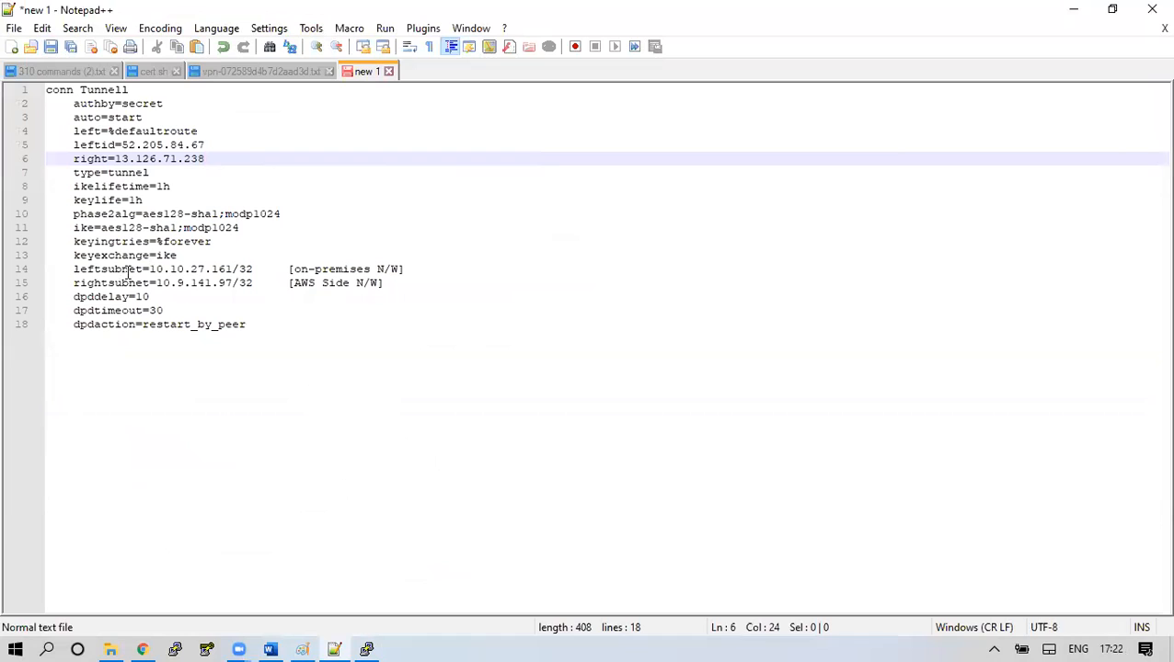
Change leftsubnet to 172.31.0.0/16 and delete its on-premises network comment
drag(74, 268, 144, 270)
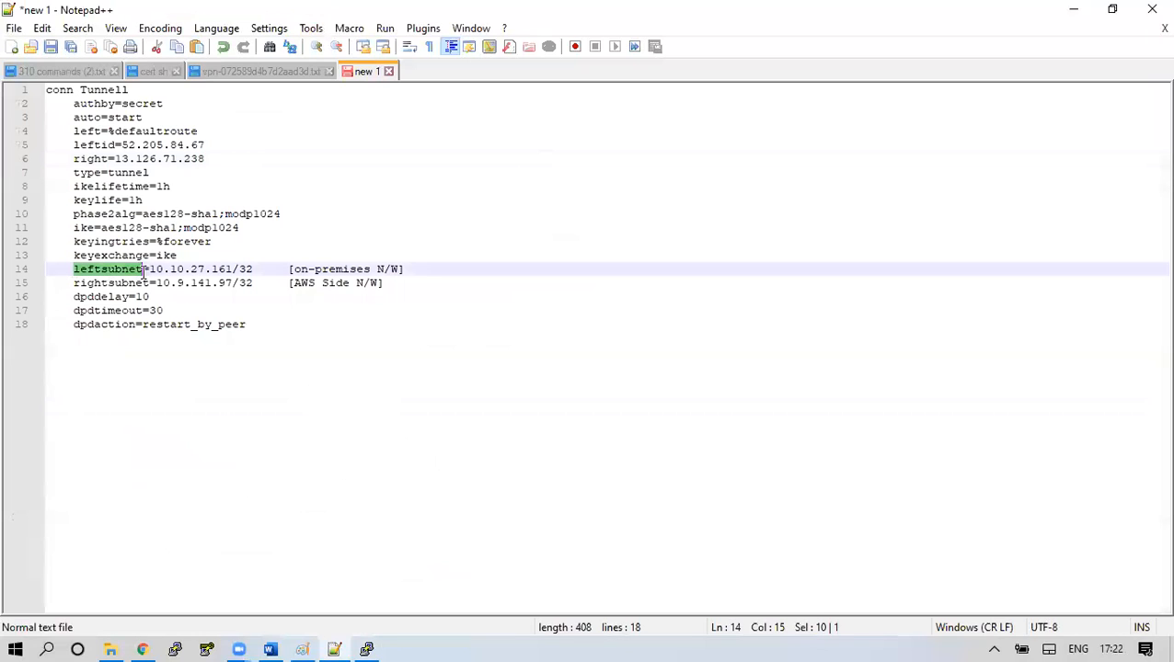
drag(292, 268, 399, 269)
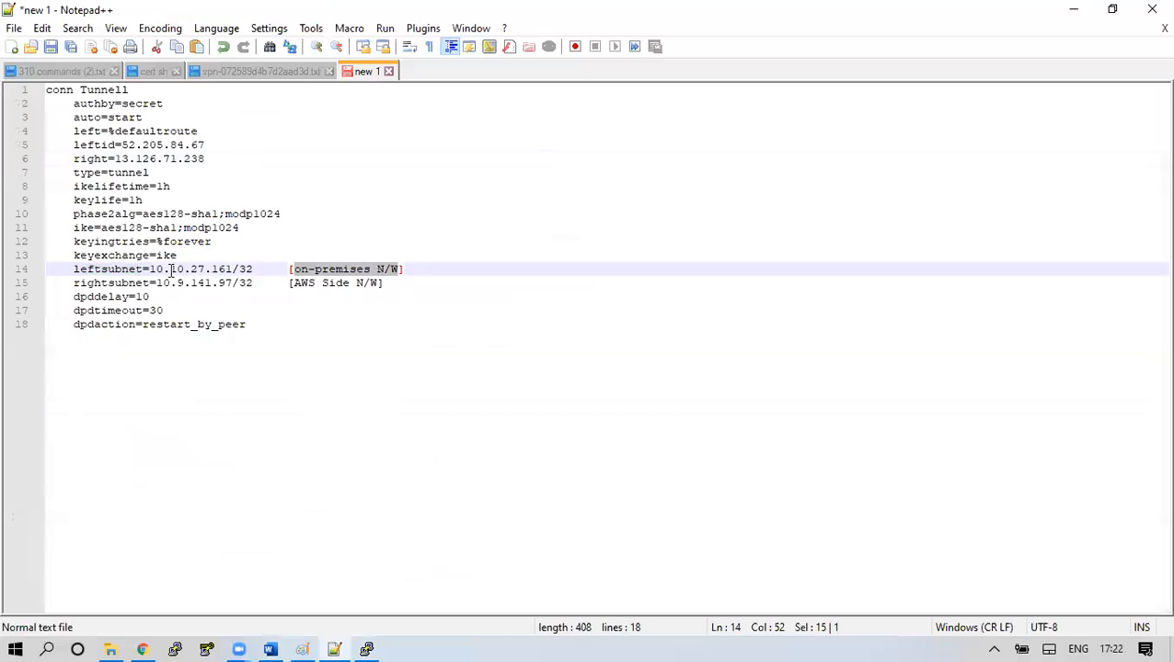
click(254, 269)
key(shift+End)
key(Delete)
key(BackSpace)
key(BackSpace)
key(BackSpace)
key(BackSpace)
key(BackSpace)
key(BackSpace)
key(BackSpace)
key(BackSpace)
key(BackSpace)
key(BackSpace)
key(BackSpace)
key(BackSpace)
key(BackSpace)
key(BackSpace)
text(72)
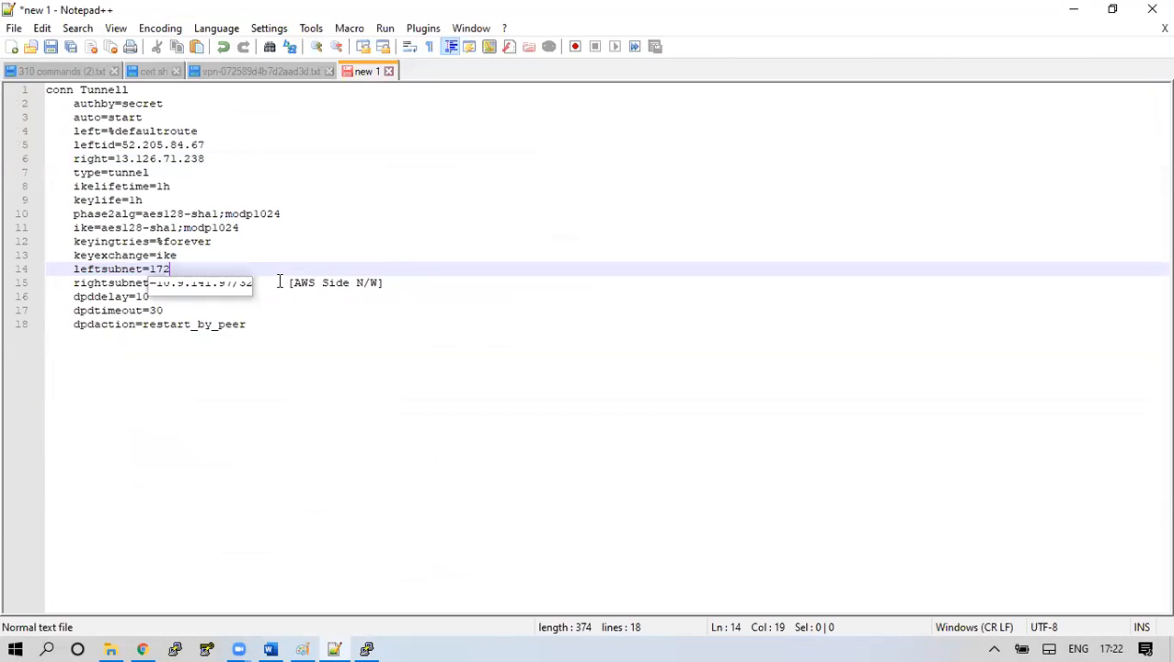
text(.1)
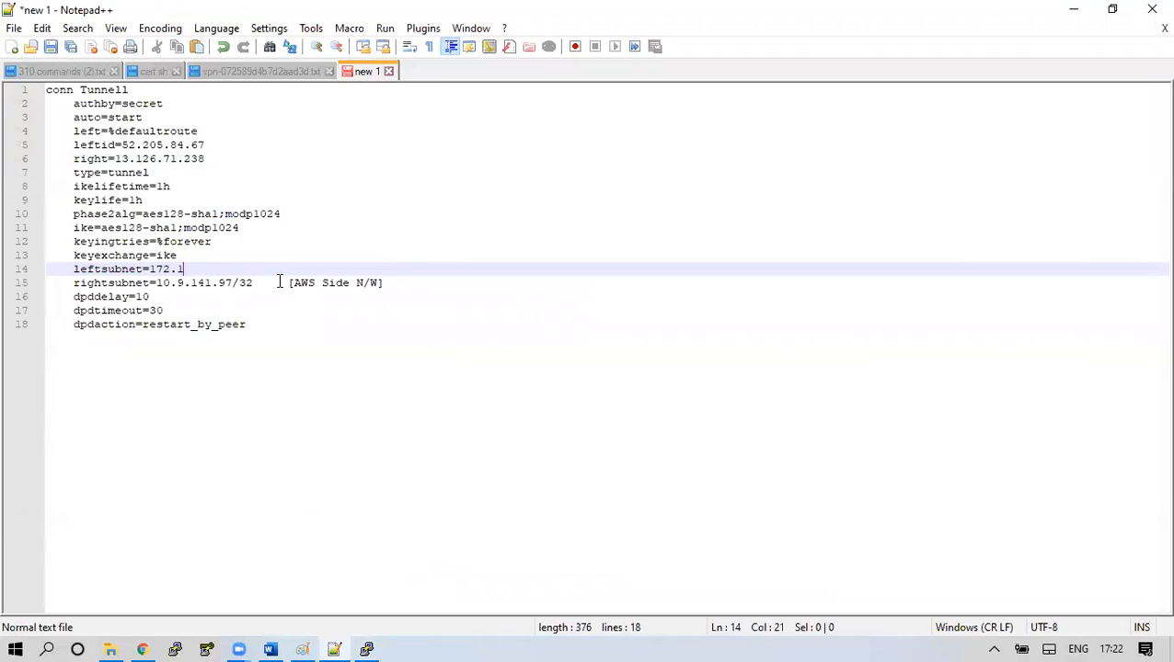
key(BackSpace)
text(31.0.0/16)
Change rightsubnet to 192.168.0.0/24, delete the AWS Side comment, and select the whole configuration
drag(252, 284, 156, 285)
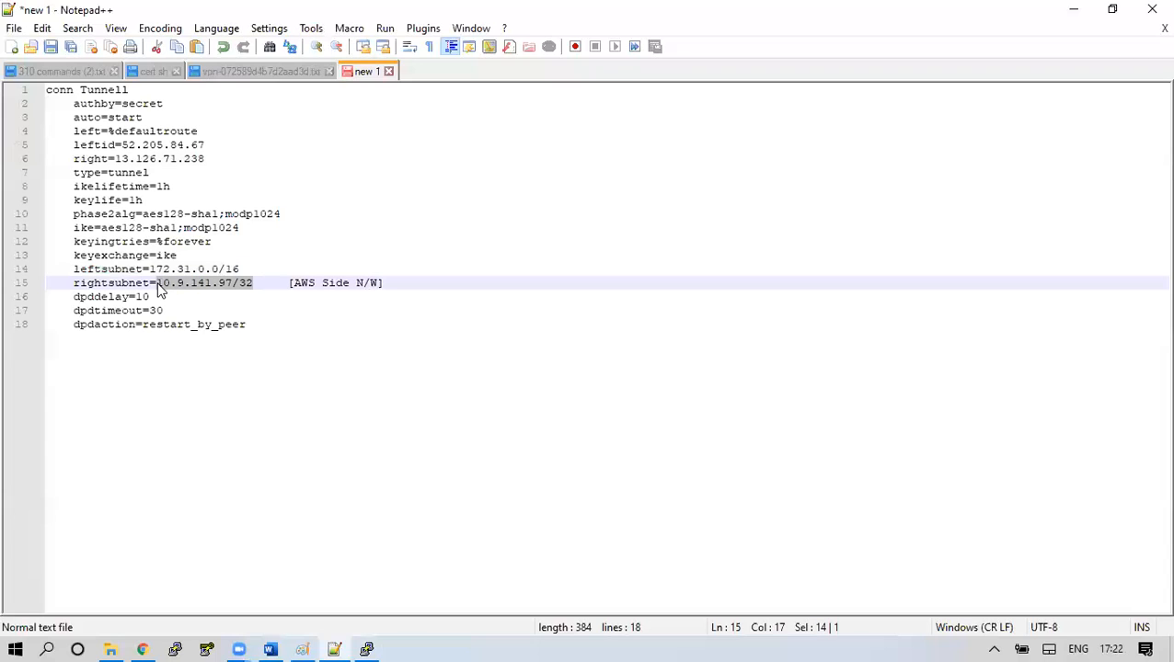
key(Delete)
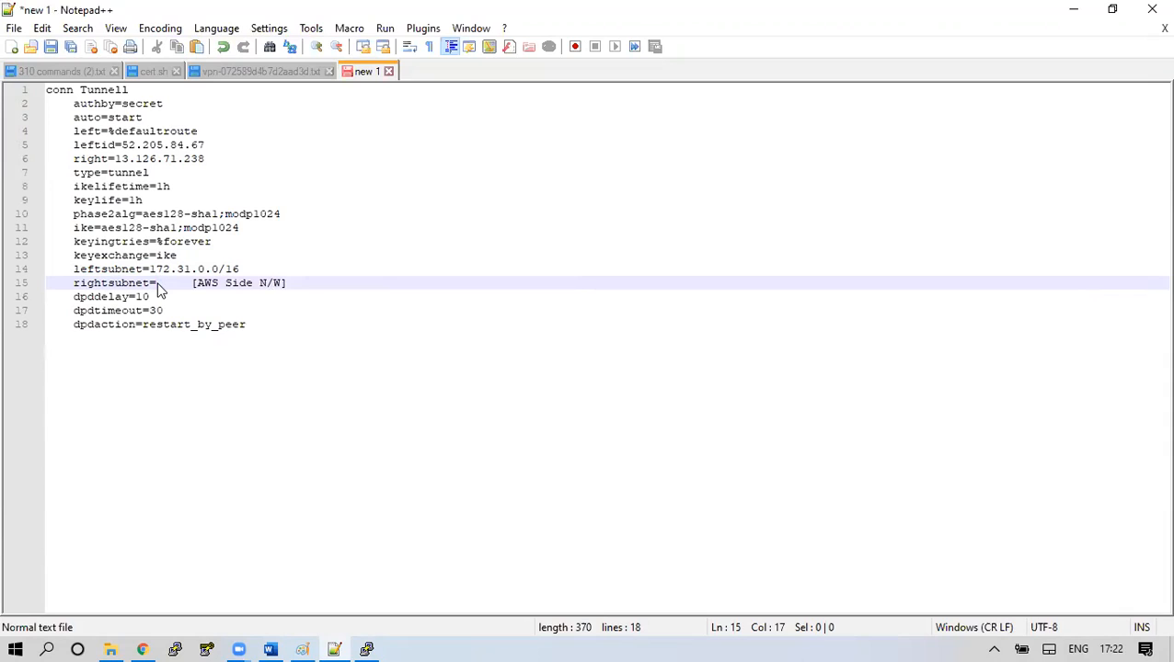
text(192)
text(.0.0)
key(BackSpace)
key(BackSpace)
key(BackSpace)
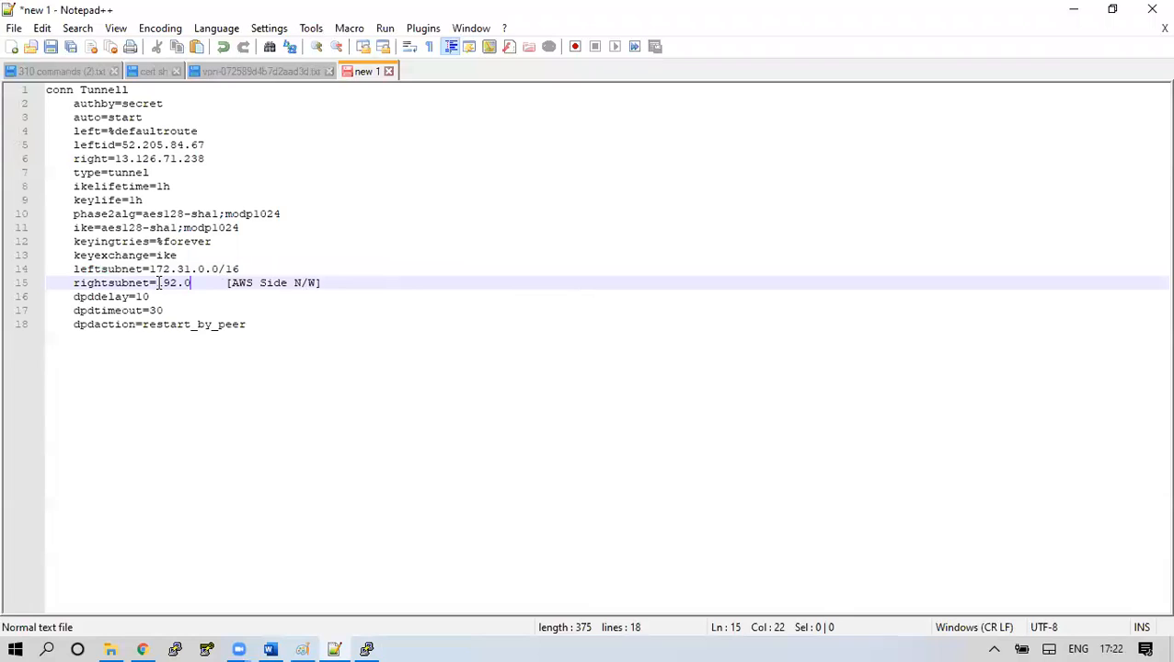
text(168.0.0/)
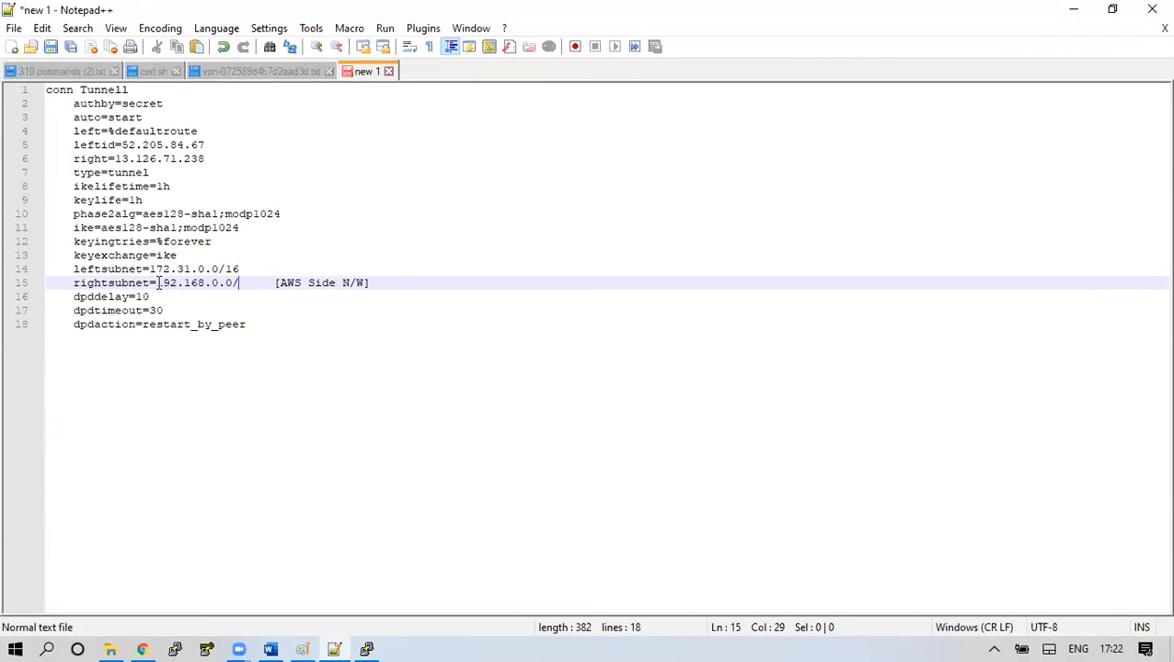
text(24)
key(shift+End)
key(Delete)
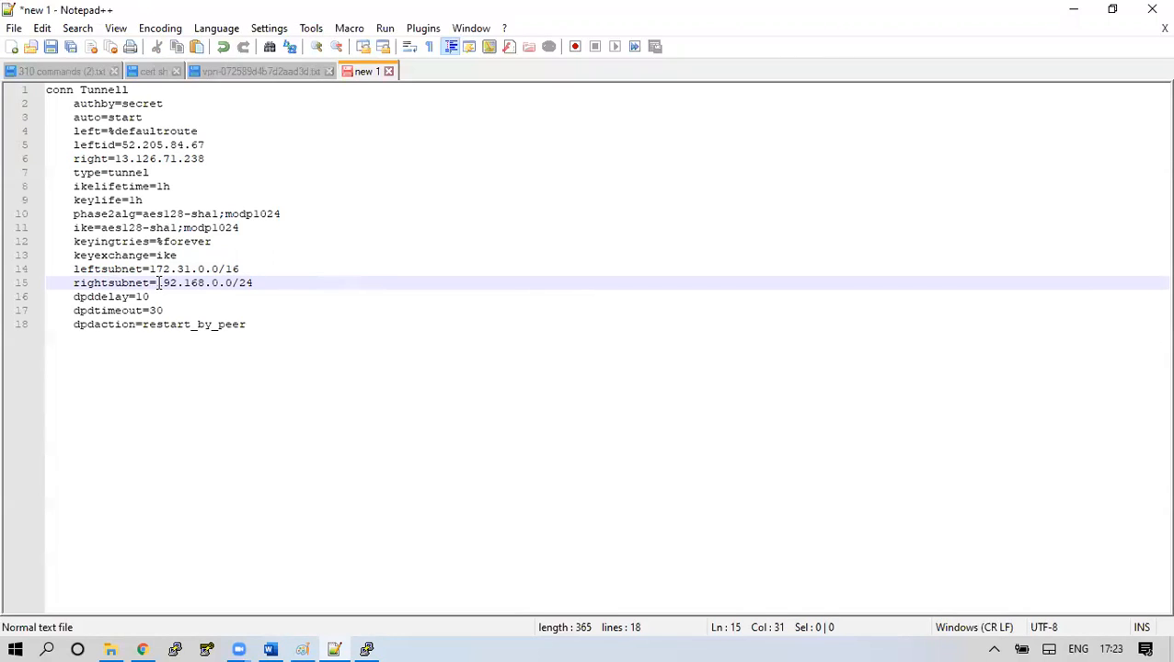
key(ctrl+a)
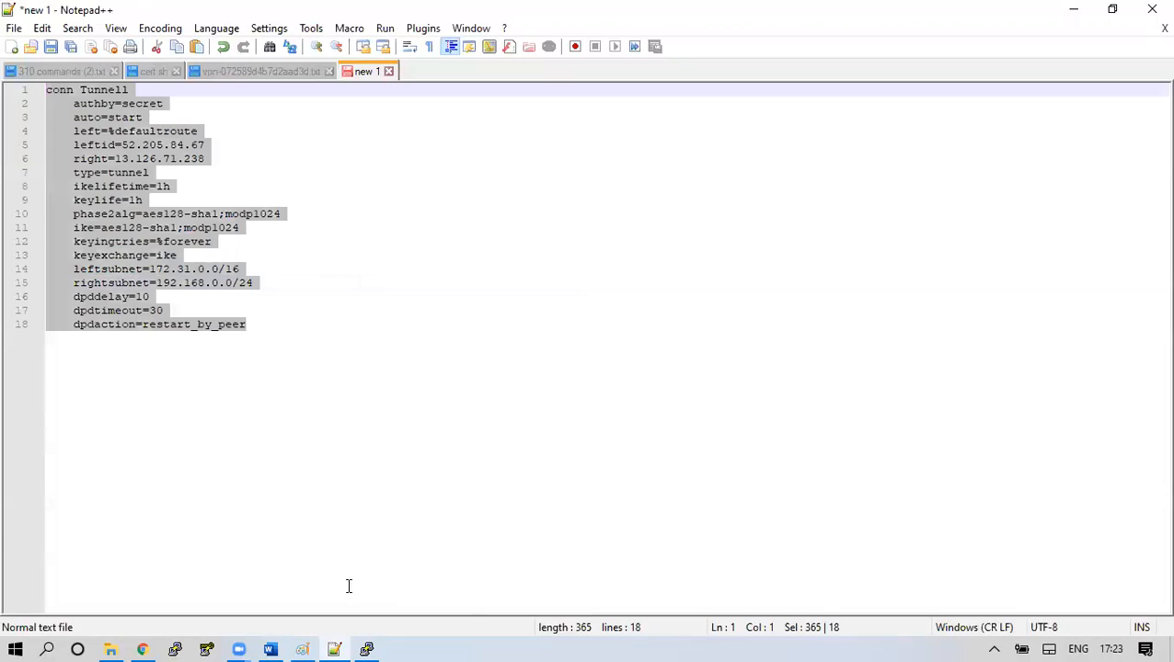
click(366, 650)
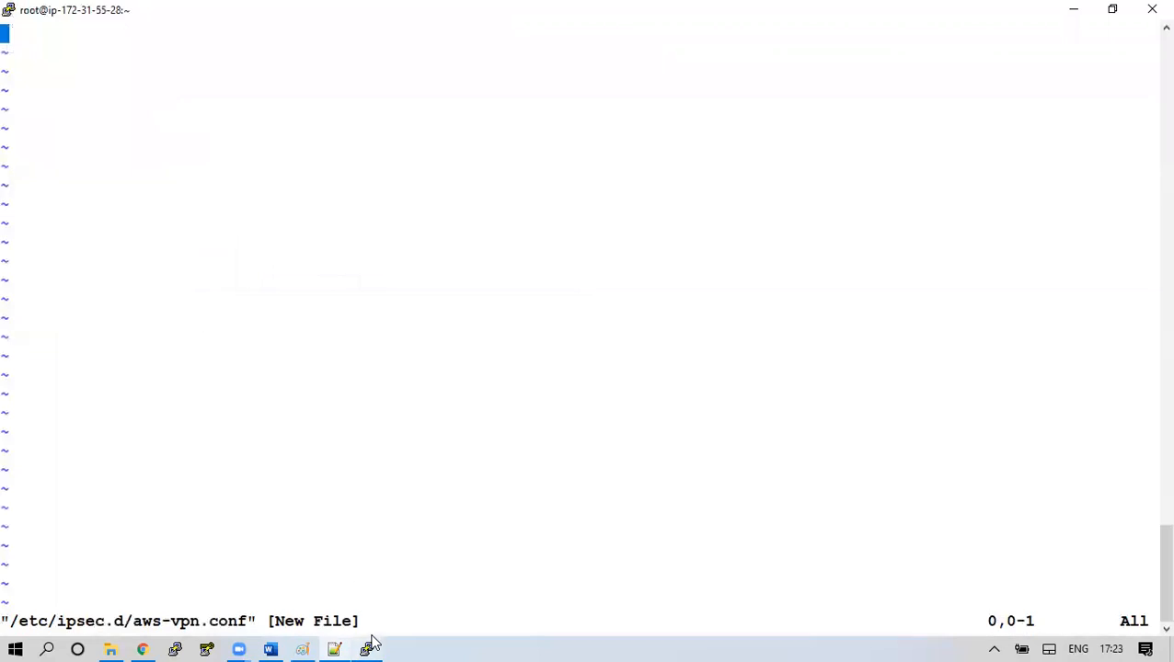
Paste the tunnel configuration into /etc/ipsec.d/aws-vpn.conf in vim and save it with :wq!
key(i)
right_click(311, 322)
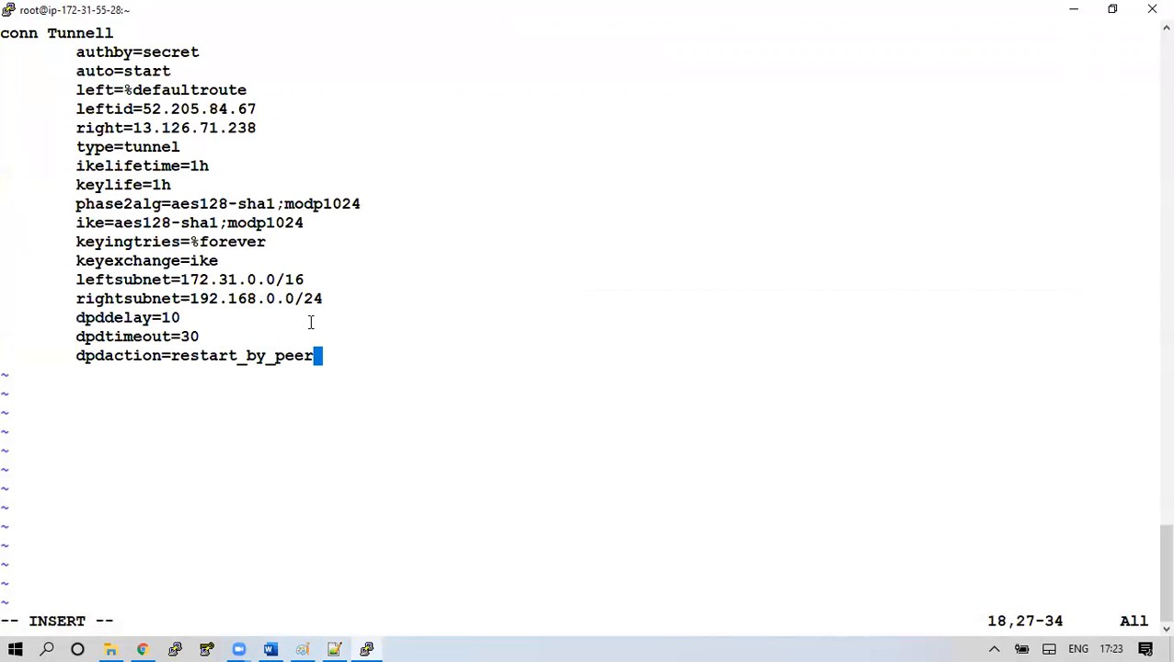
key(Escape)
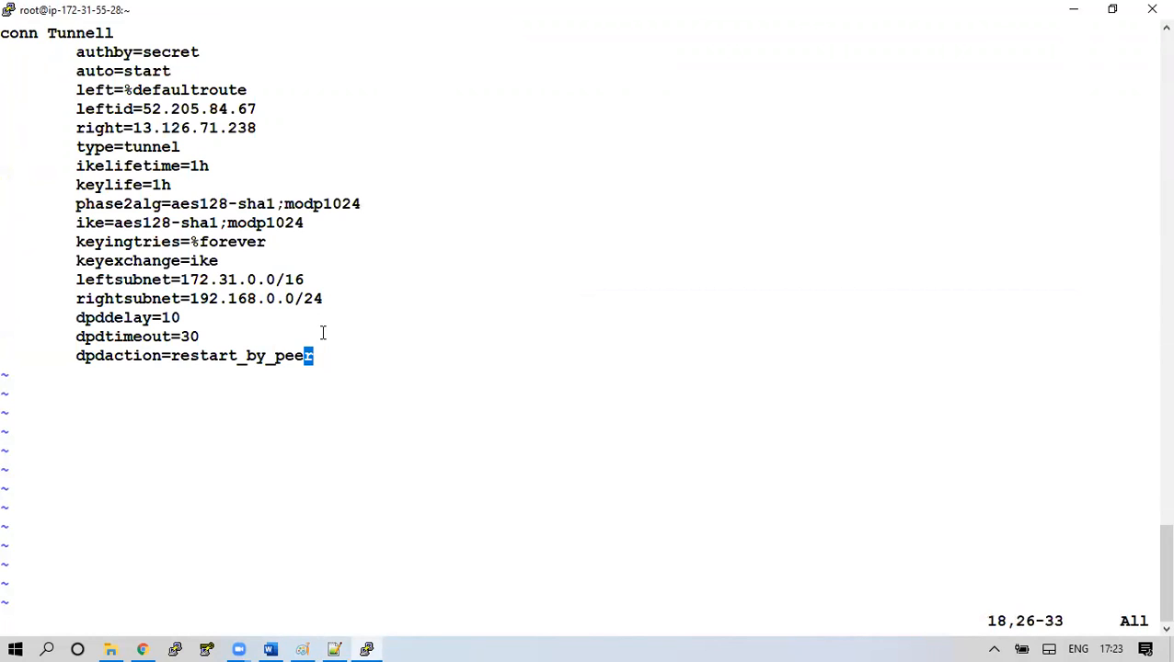
text(:wq!)
key(Return)
key(Return)
key(Return)
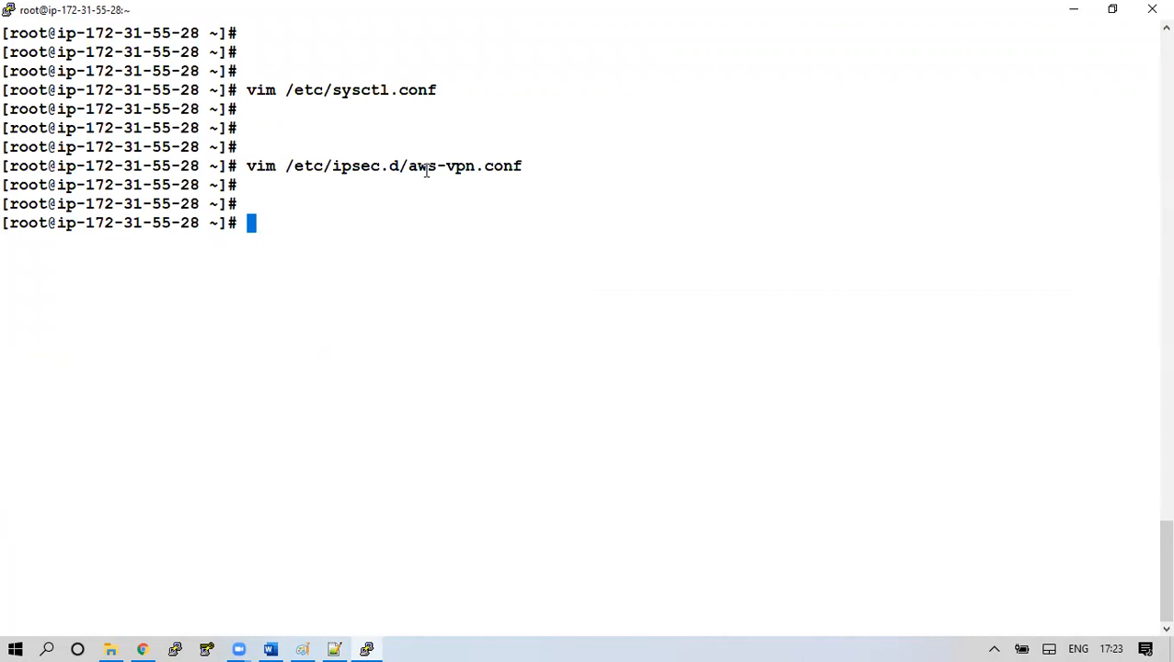
drag(409, 166, 502, 168)
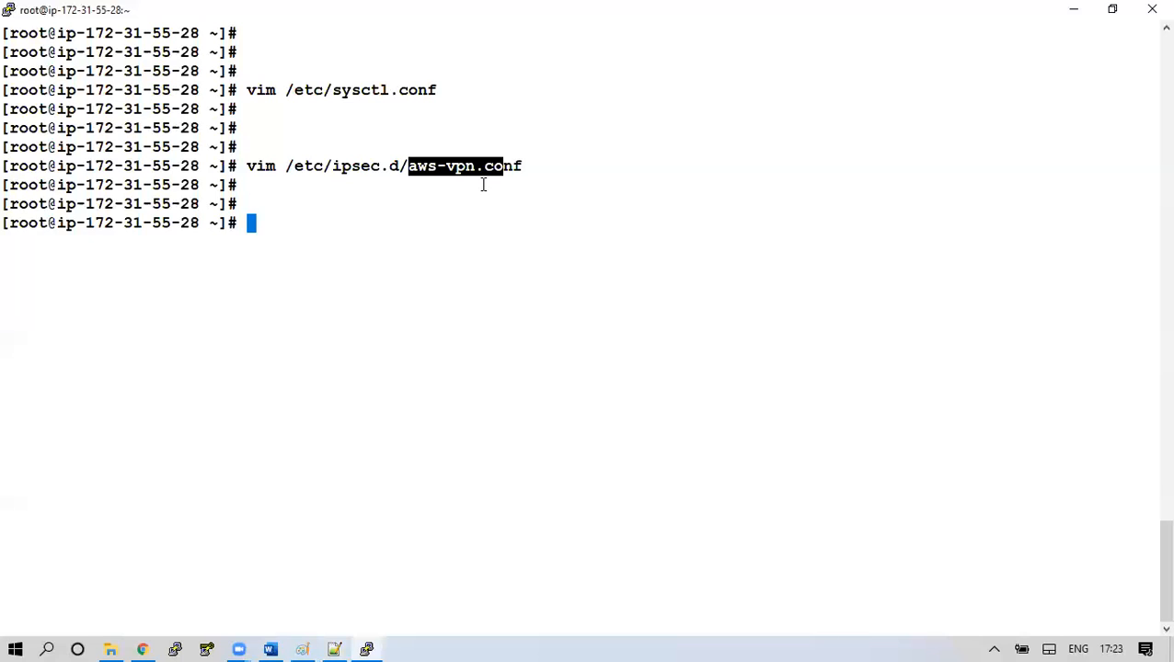
click(454, 204)
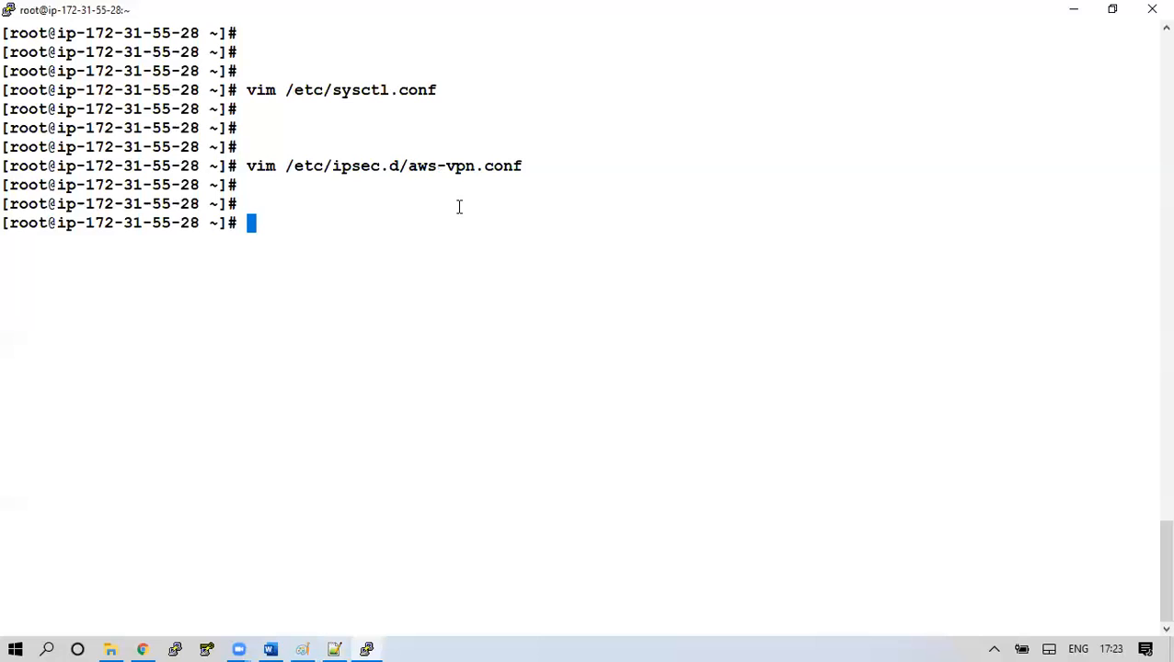
Run the lab document's command to create /etc/ipsec.d/aws-vpn.secrets in vim, ready for insertion
key(alt+Tab)
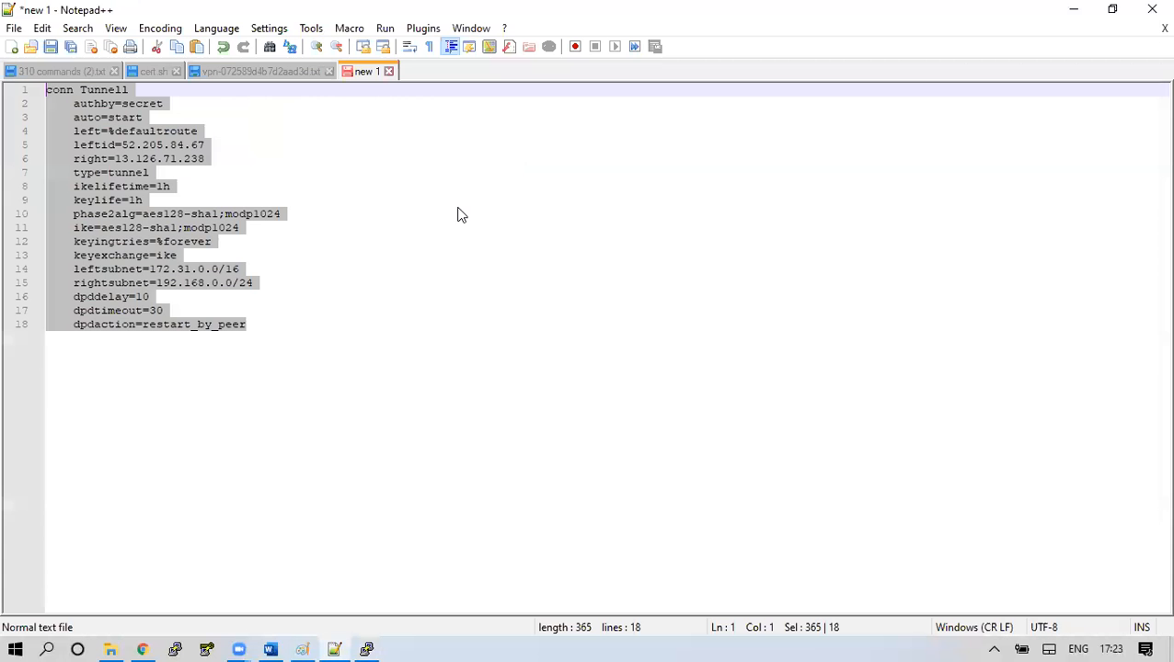
key(alt+Tab)
key(alt+Tab)
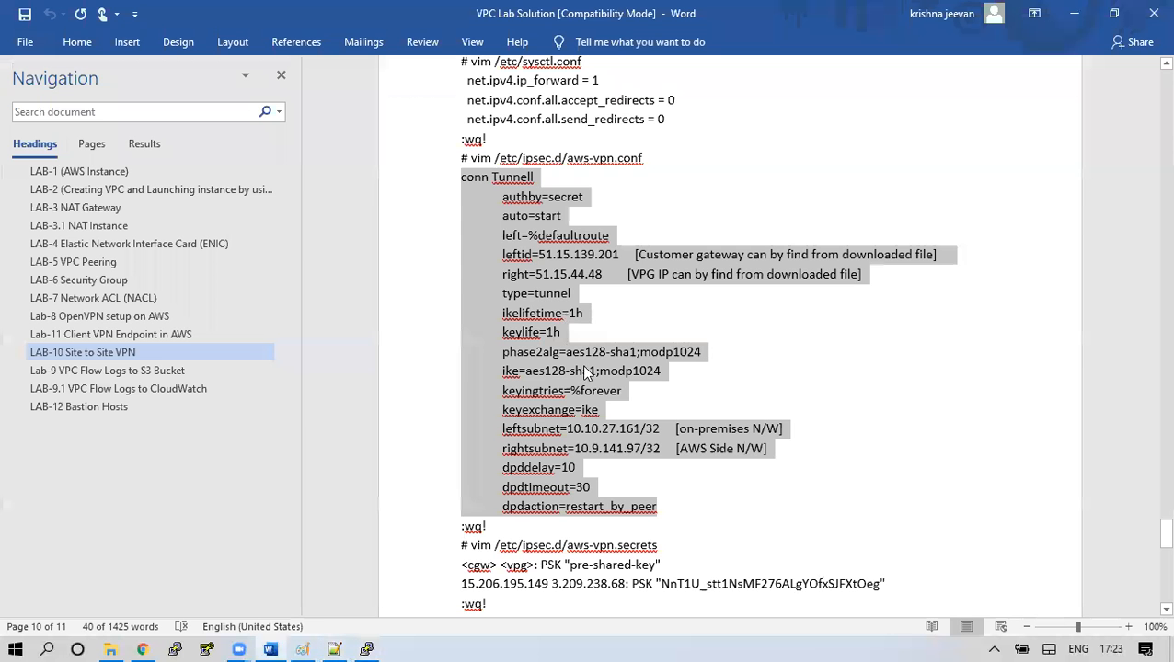
scroll(595, 483, down, 2)
drag(659, 462, 469, 471)
key(ctrl+c)
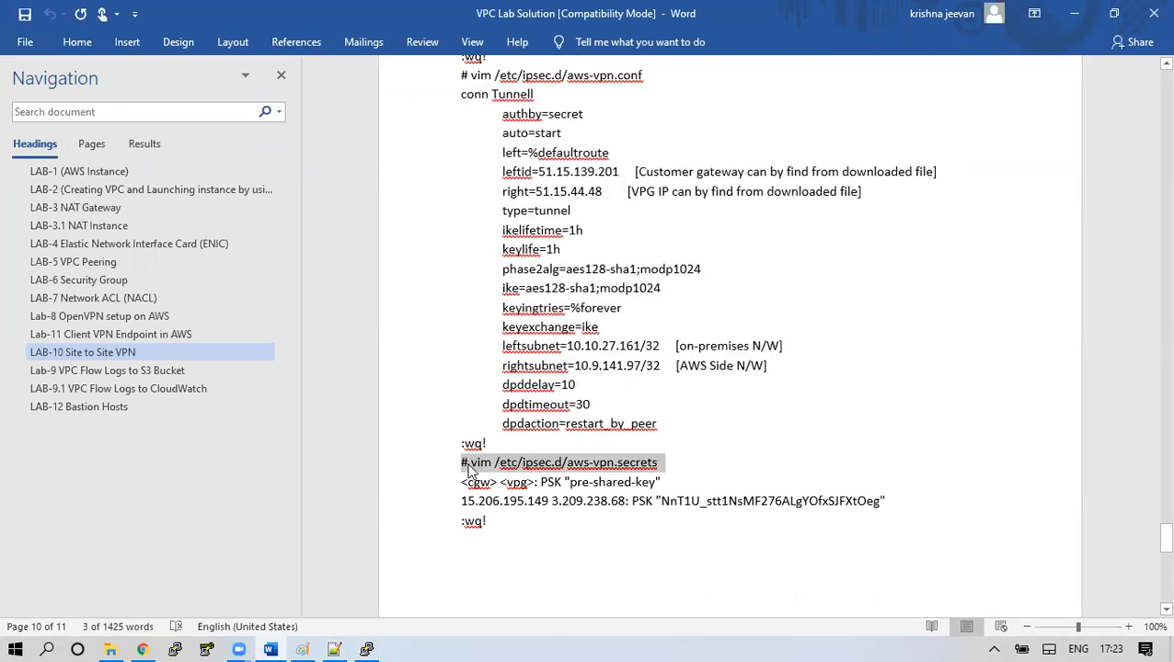
key(alt+Tab)
key(alt+Tab)
key(Tab)
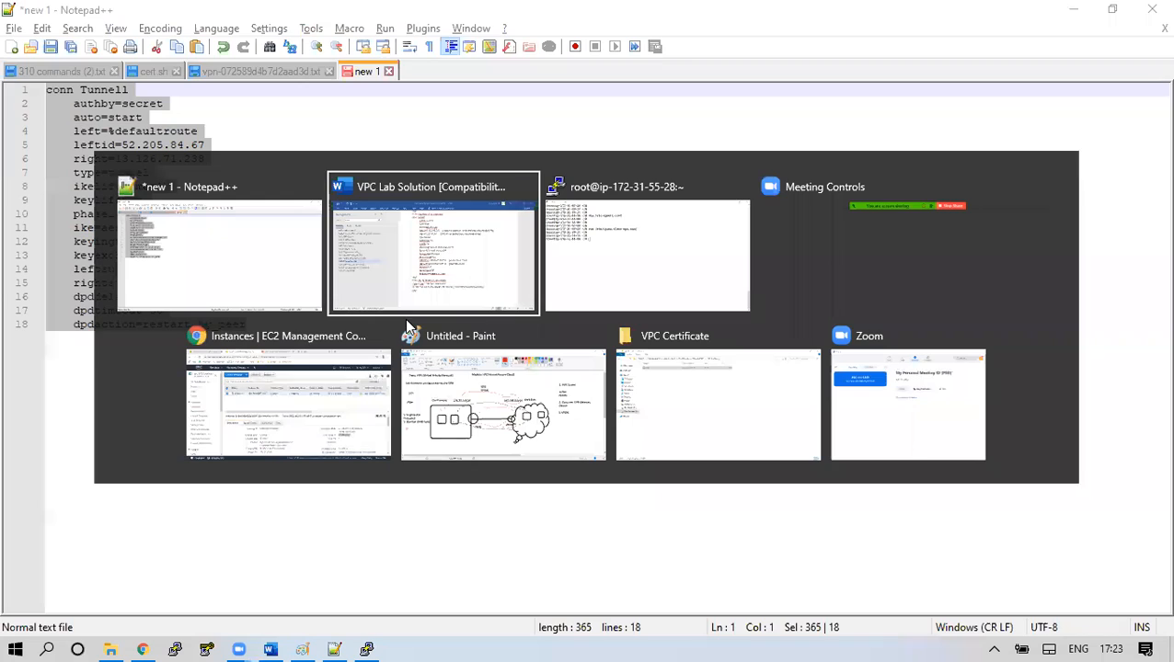
right_click(416, 315)
key(Home)
key(Delete)
key(Delete)
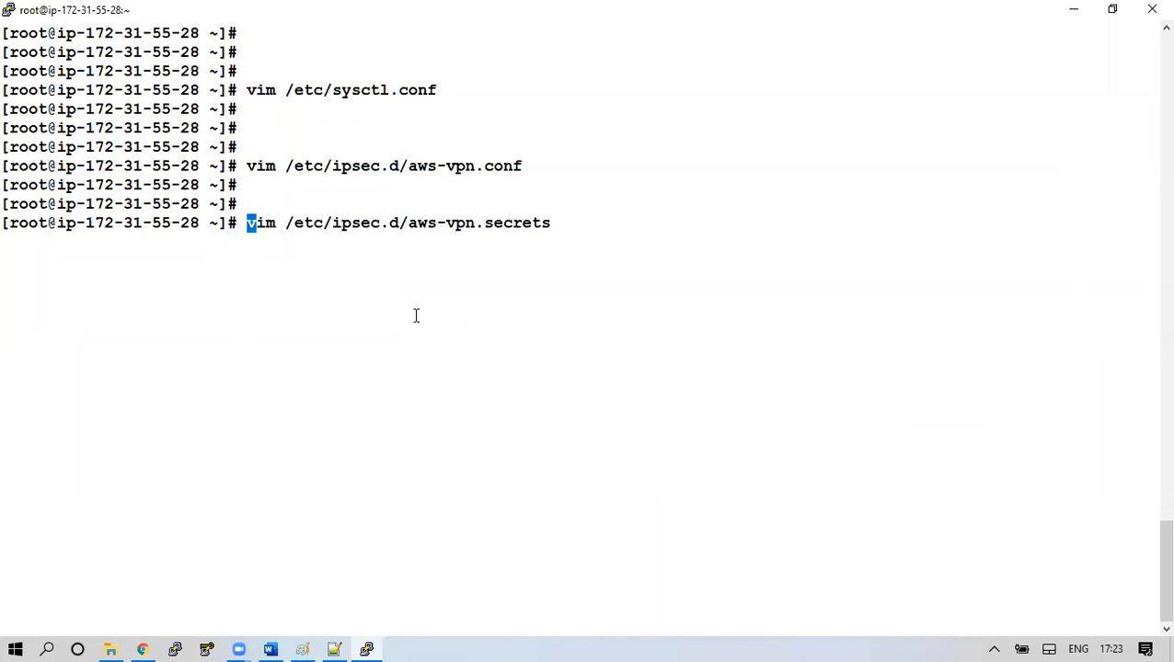
key(Return)
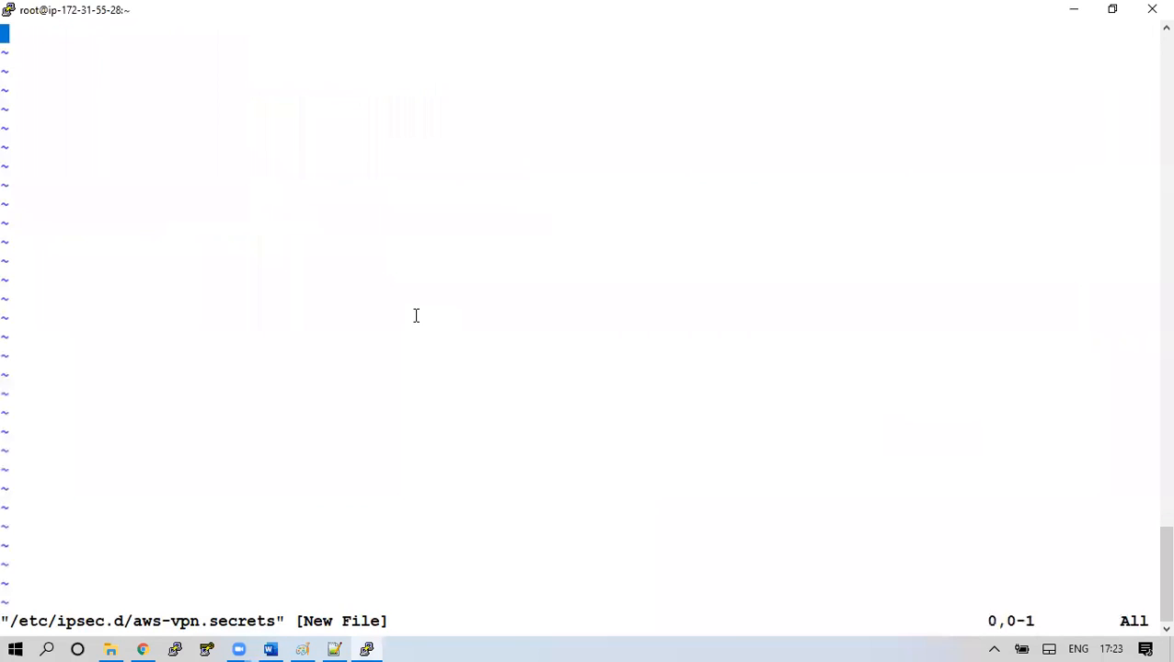
key(i)
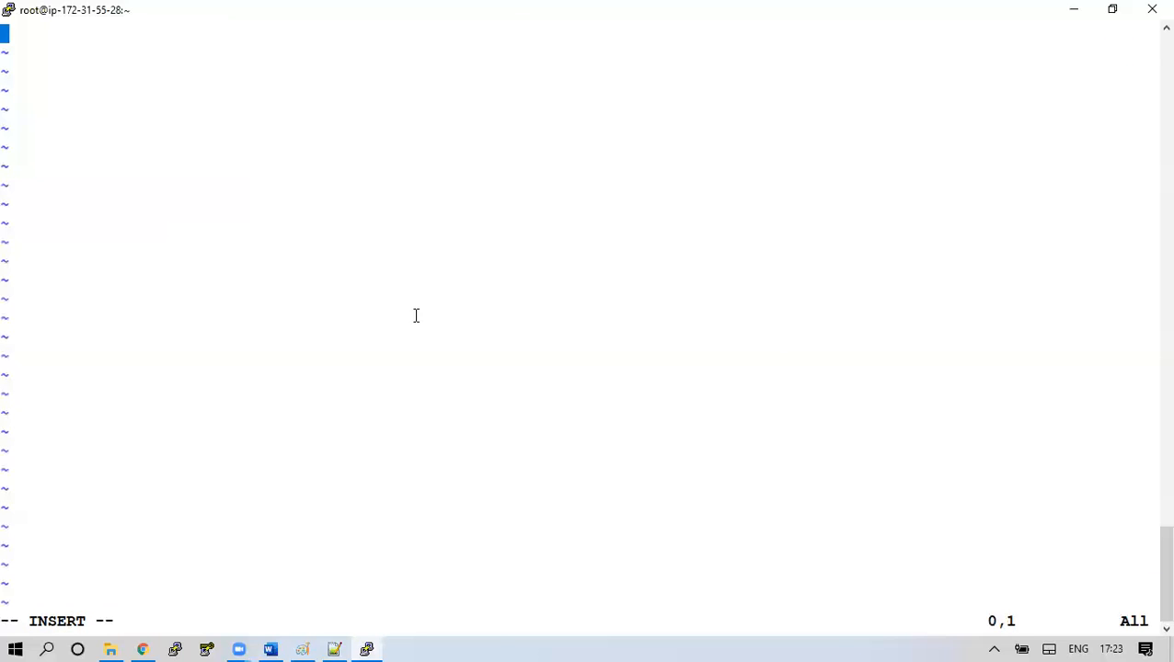
Copy the customer gateway outside IP from the VPN configuration file onto the secrets line
key(alt+Tab)
key(alt+Tab)
key(Tab)
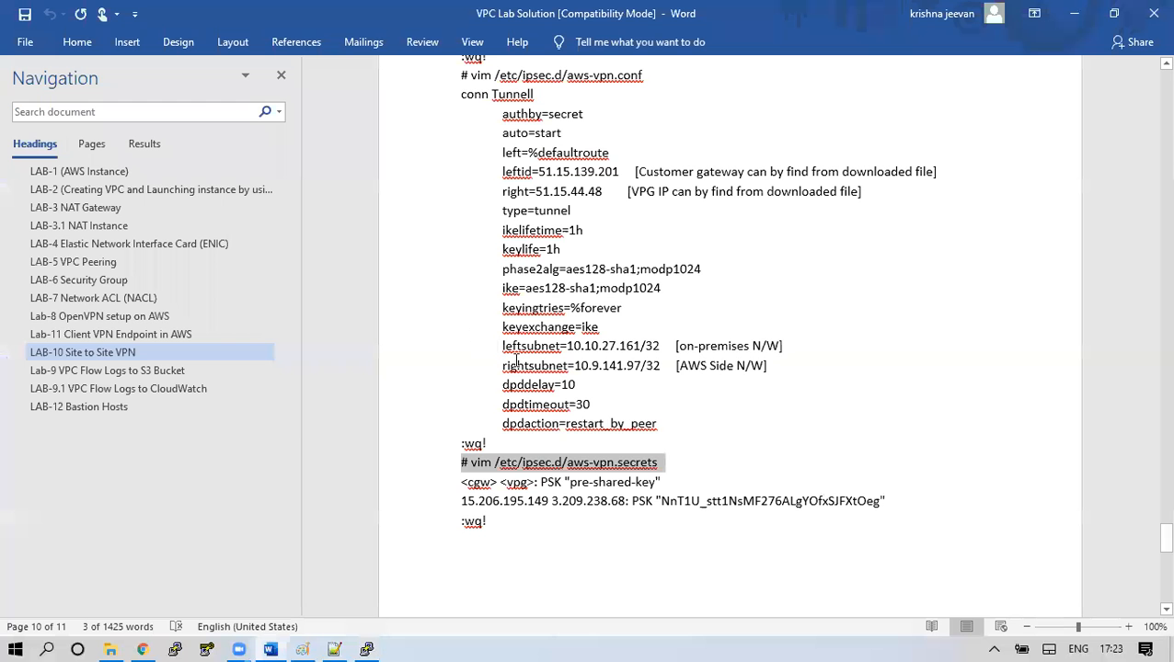
click(543, 492)
double_click(469, 483)
drag(503, 482, 650, 490)
click(532, 484)
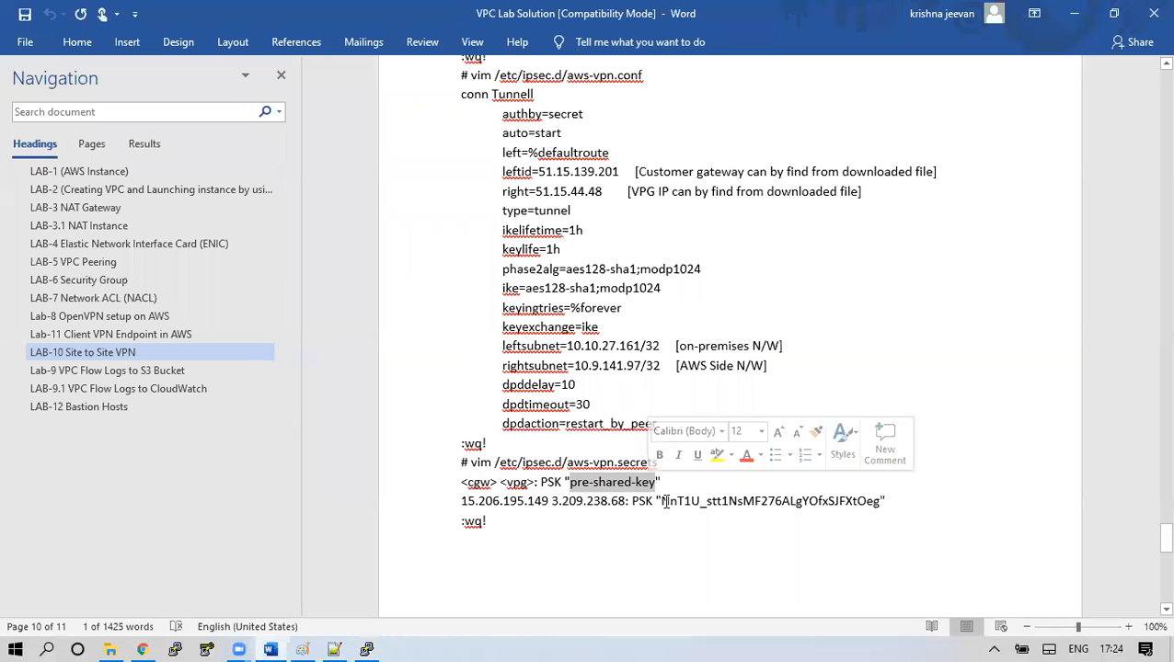
key(alt+Tab)
key(alt+Tab)
key(alt+Tab)
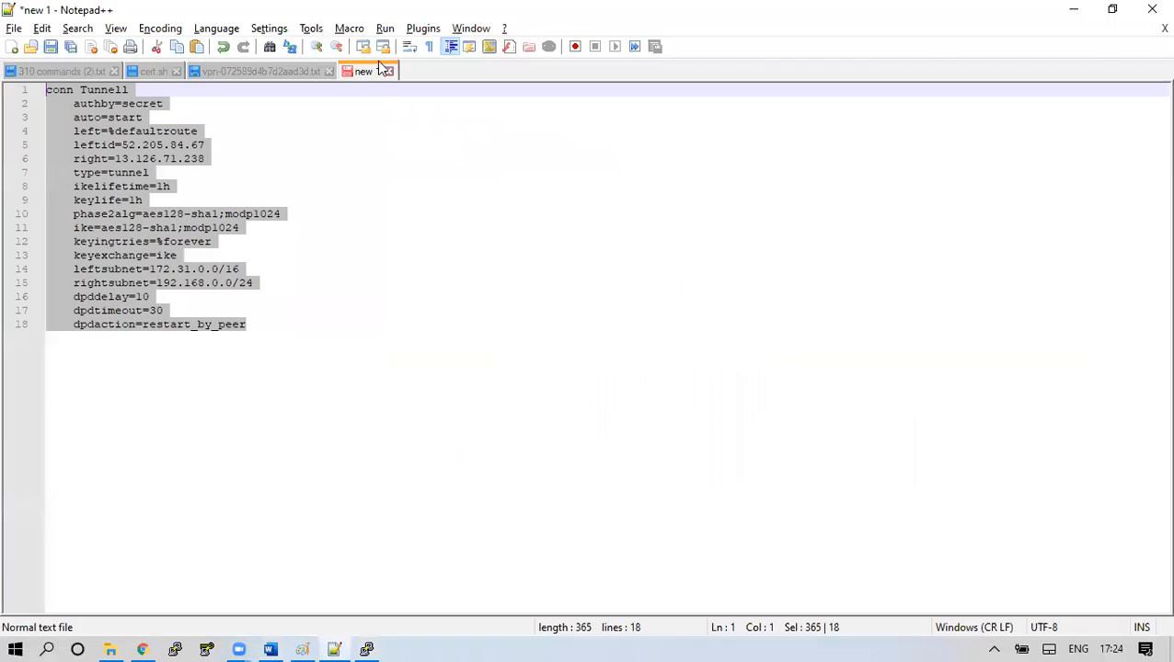
click(306, 74)
drag(391, 392, 307, 393)
key(ctrl+c)
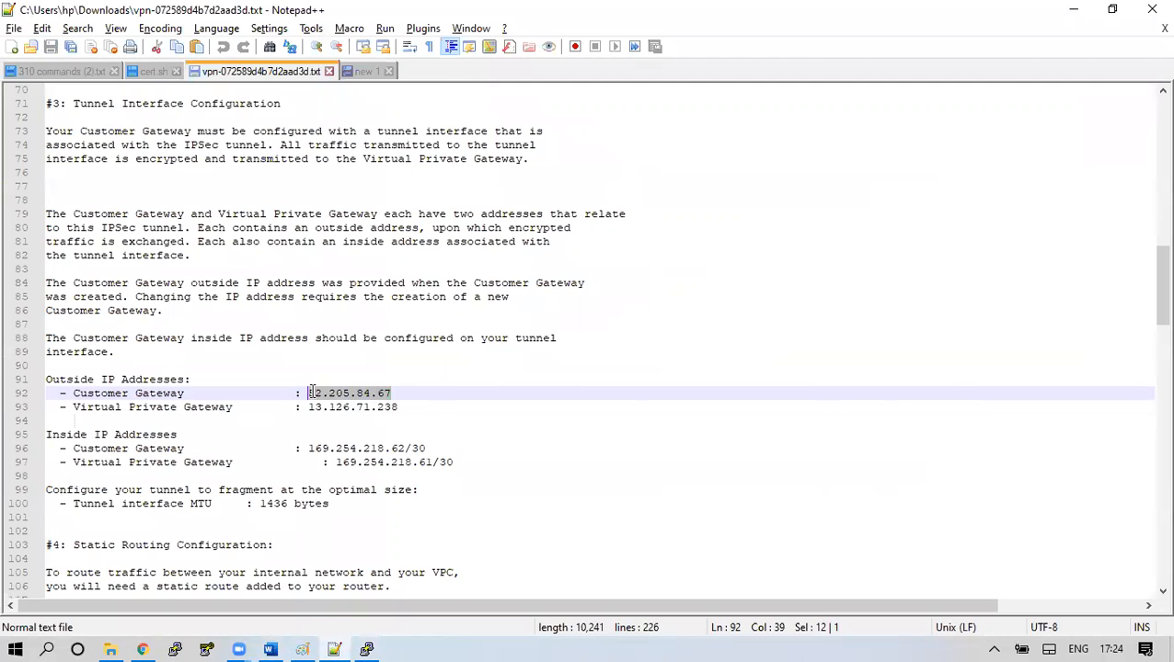
click(366, 649)
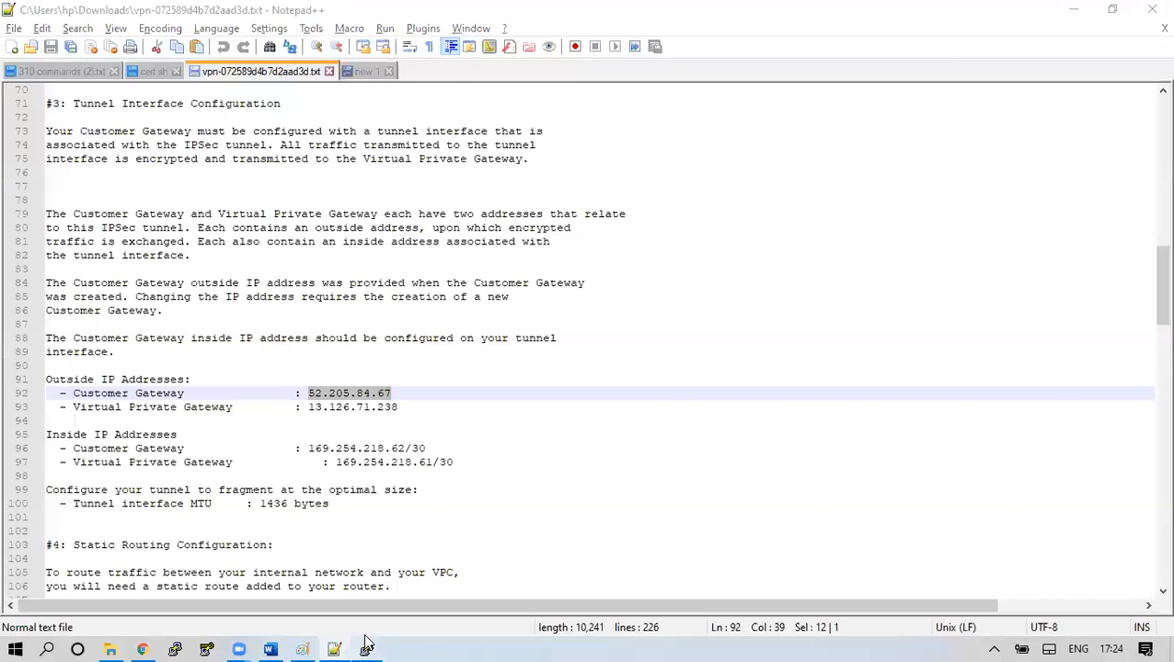
right_click(367, 383)
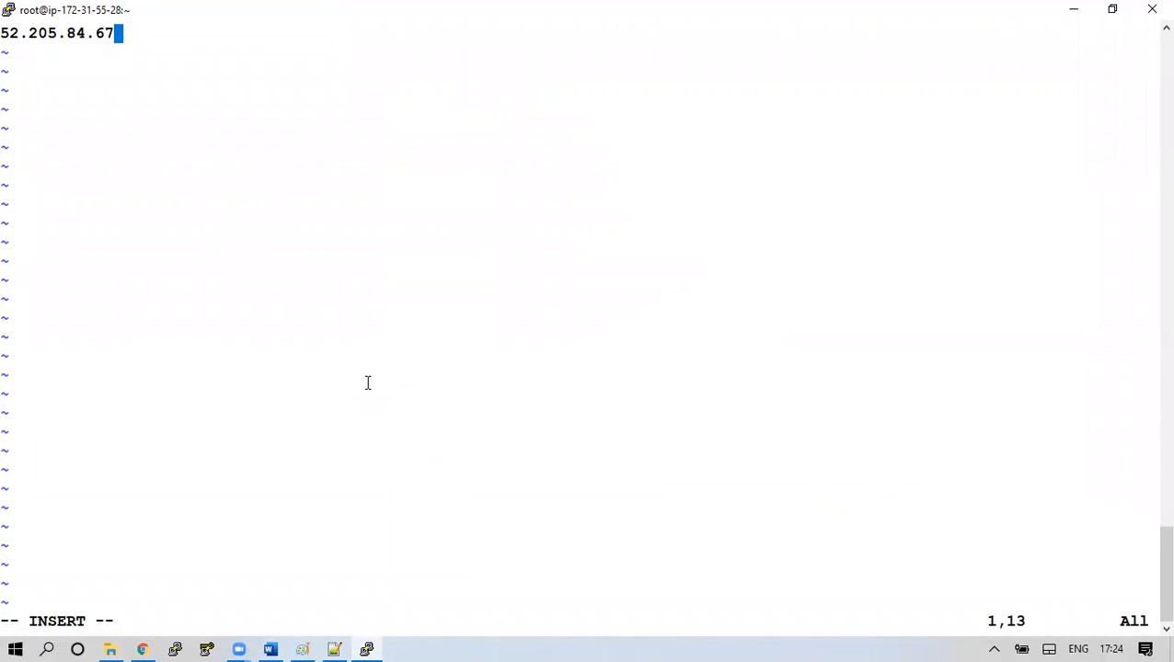
Add the virtual private gateway outside IP, followed by ': PSK' and quotes
key(alt+Tab)
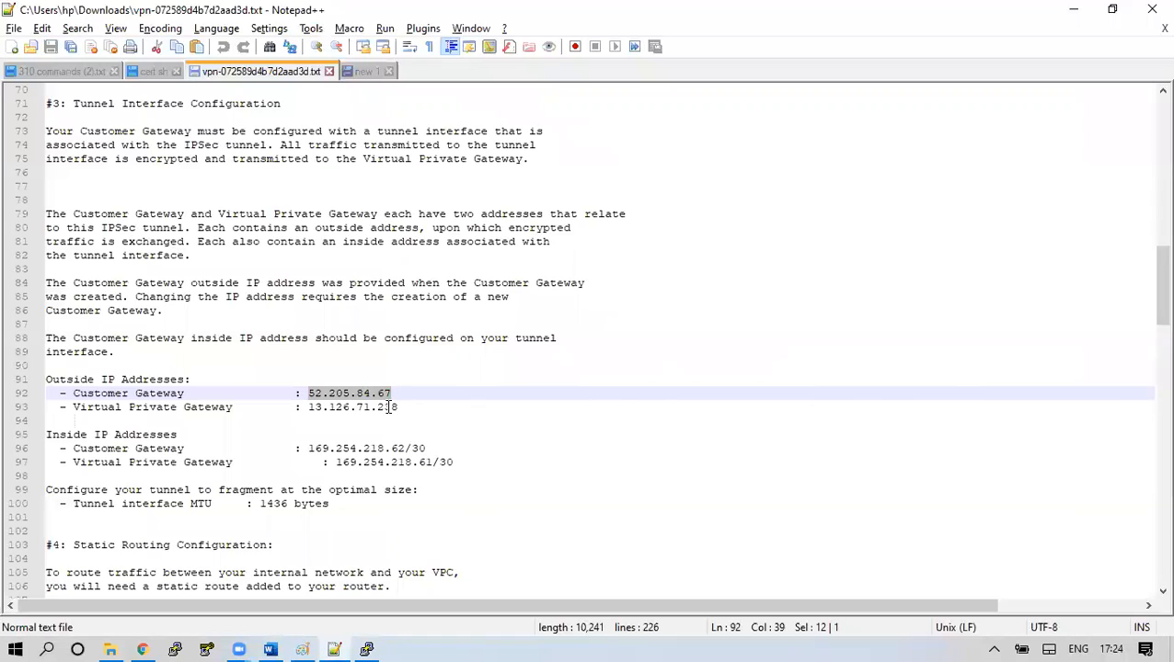
drag(401, 407, 313, 414)
key(ctrl+c)
key(alt+Tab)
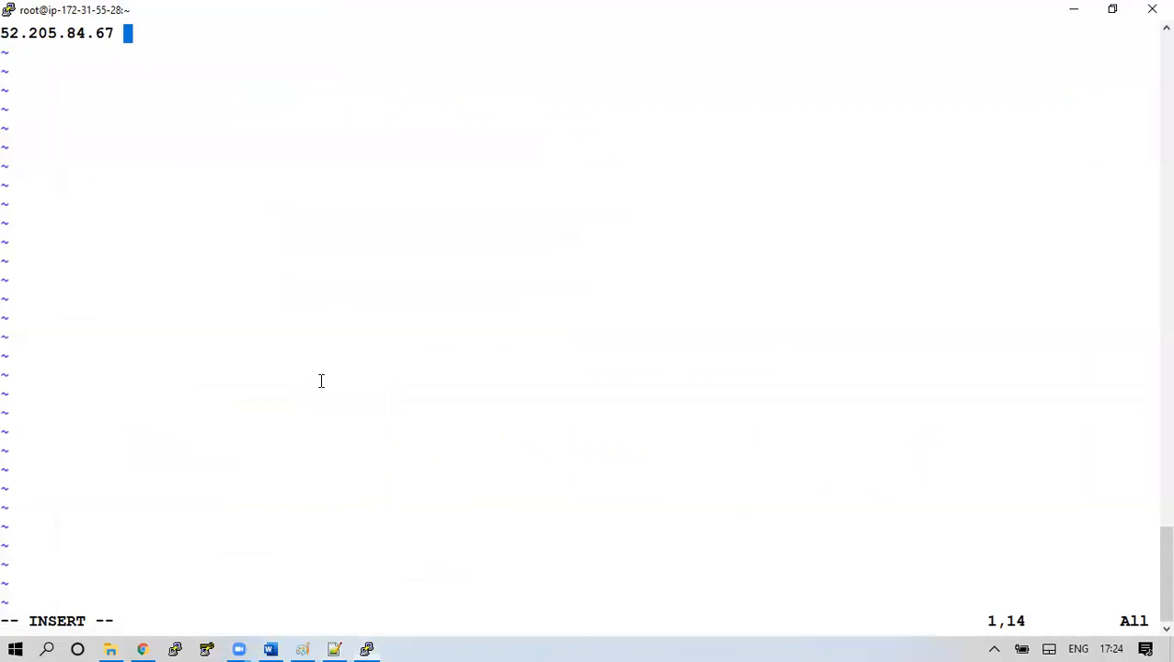
right_click(356, 288)
text(:)
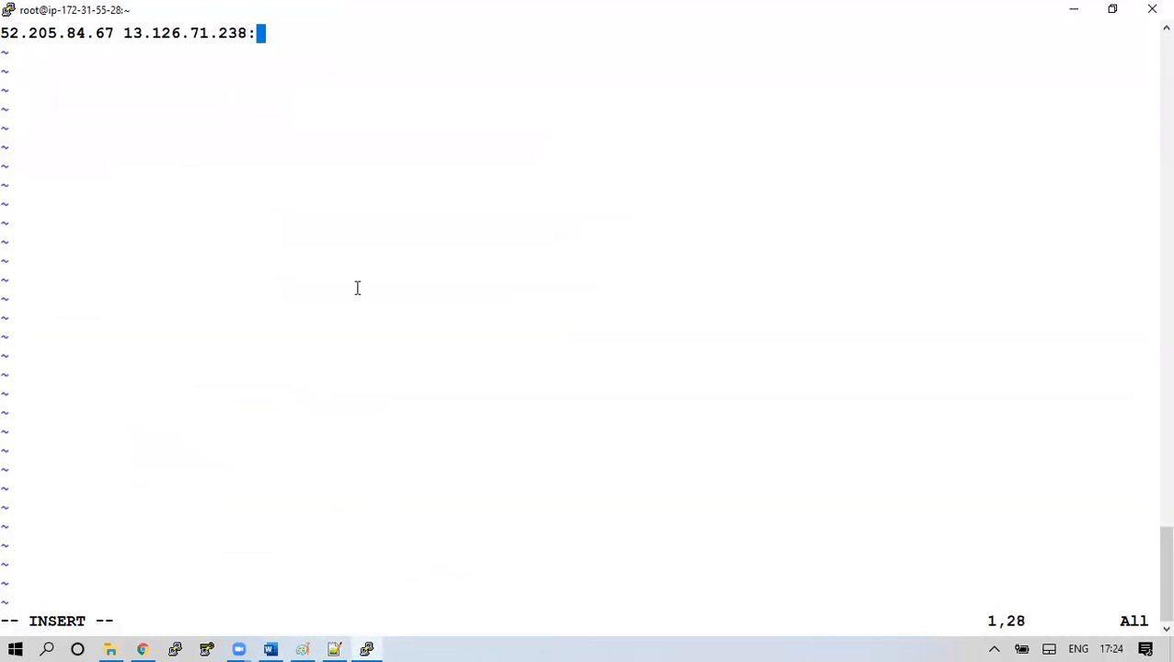
text( PSK)
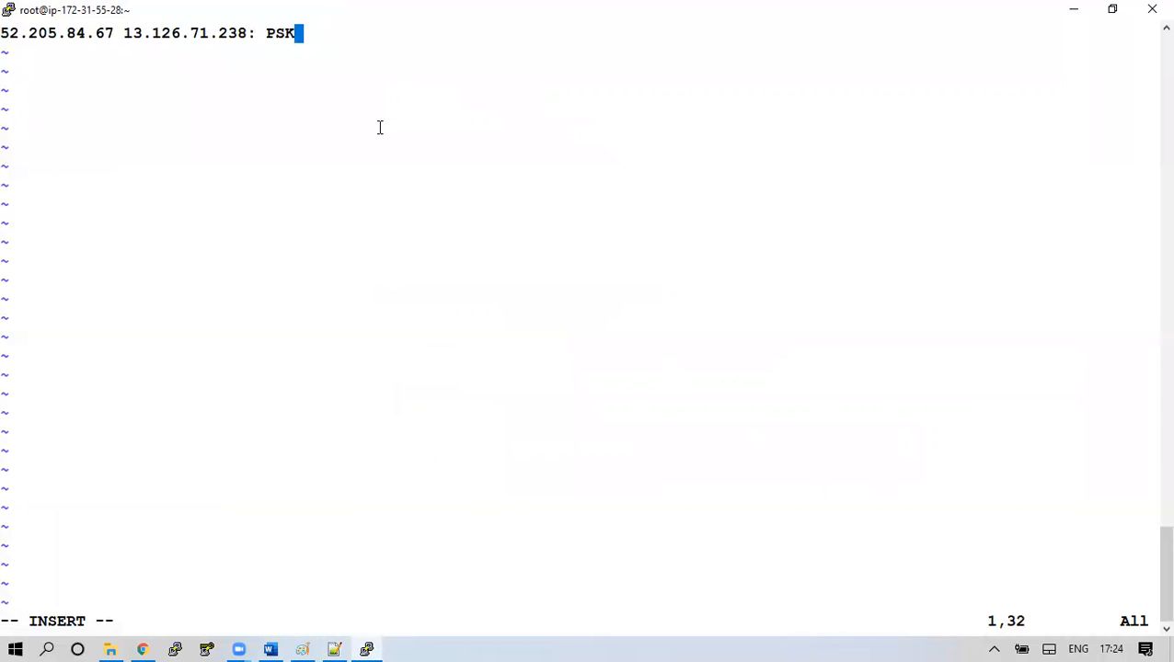
text(")
Paste the tunnel's pre-shared key between the quotes and save the secrets file
click(335, 644)
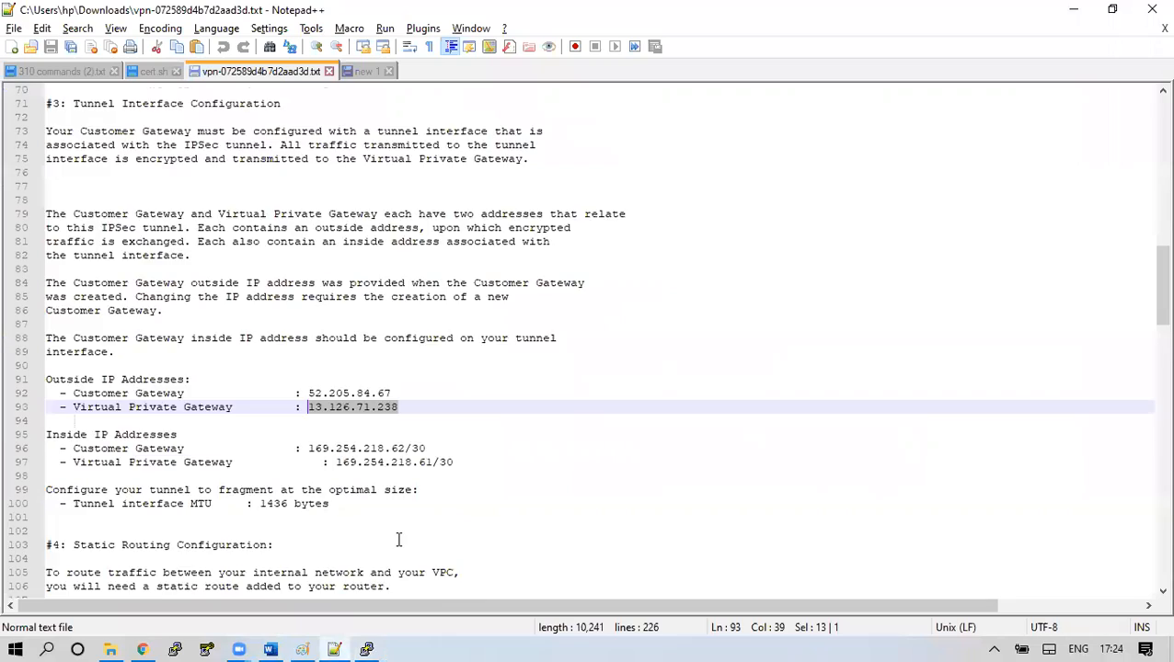
scroll(402, 524, up, 10)
scroll(408, 480, up, 6)
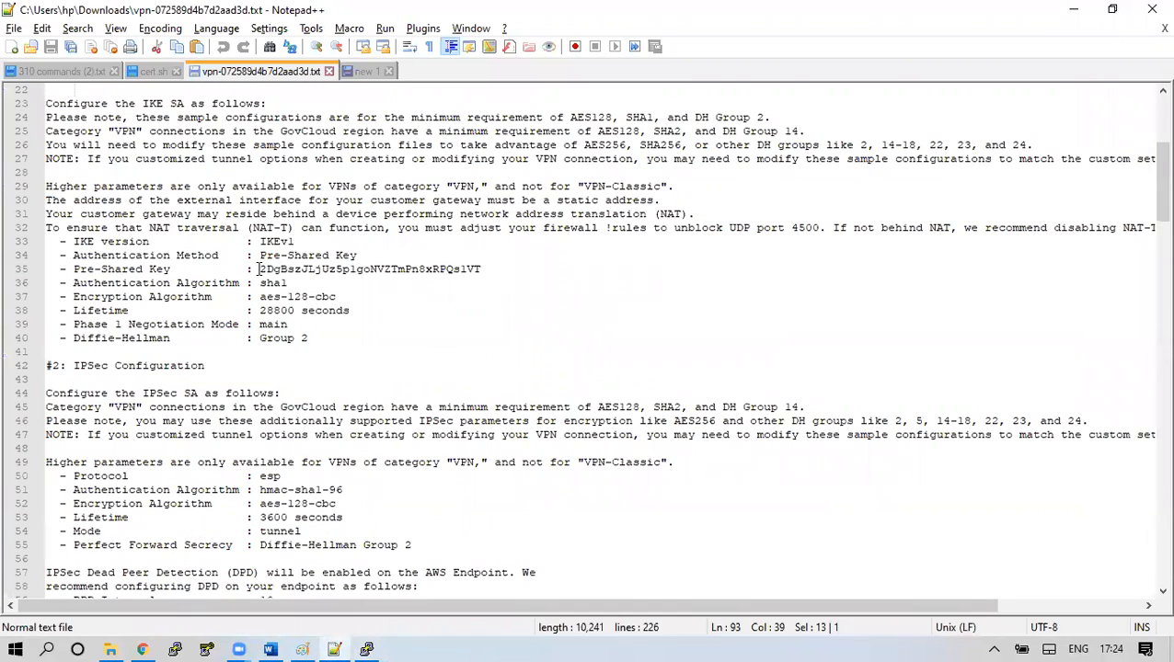
drag(259, 269, 481, 270)
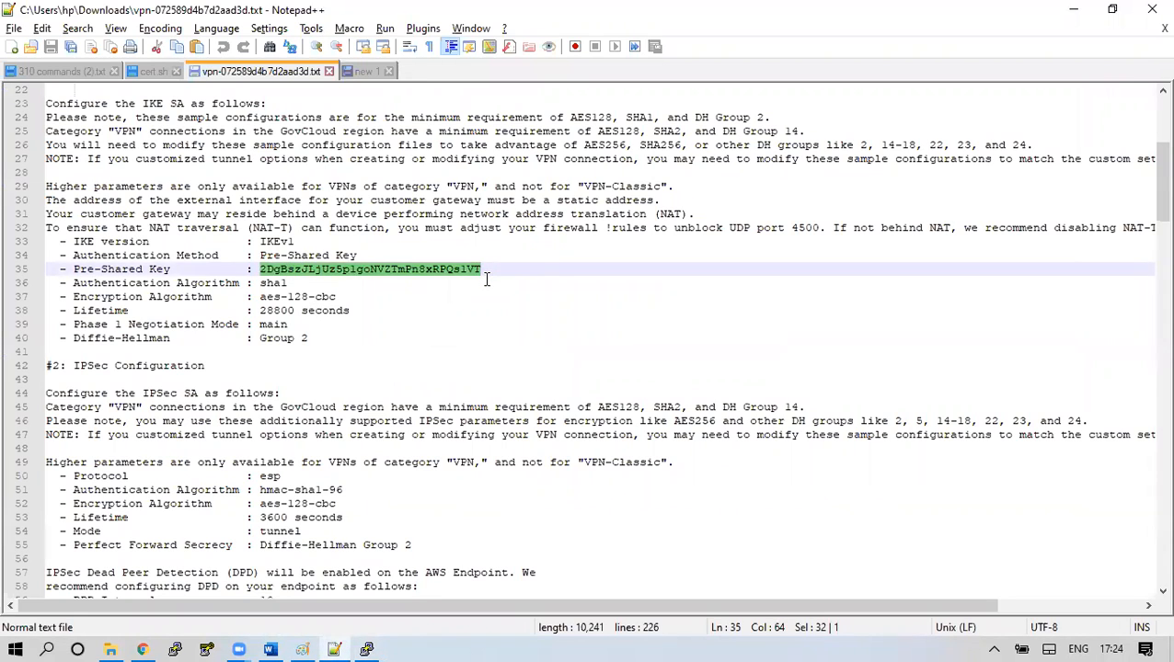
key(alt+Tab)
key(Left)
right_click(417, 229)
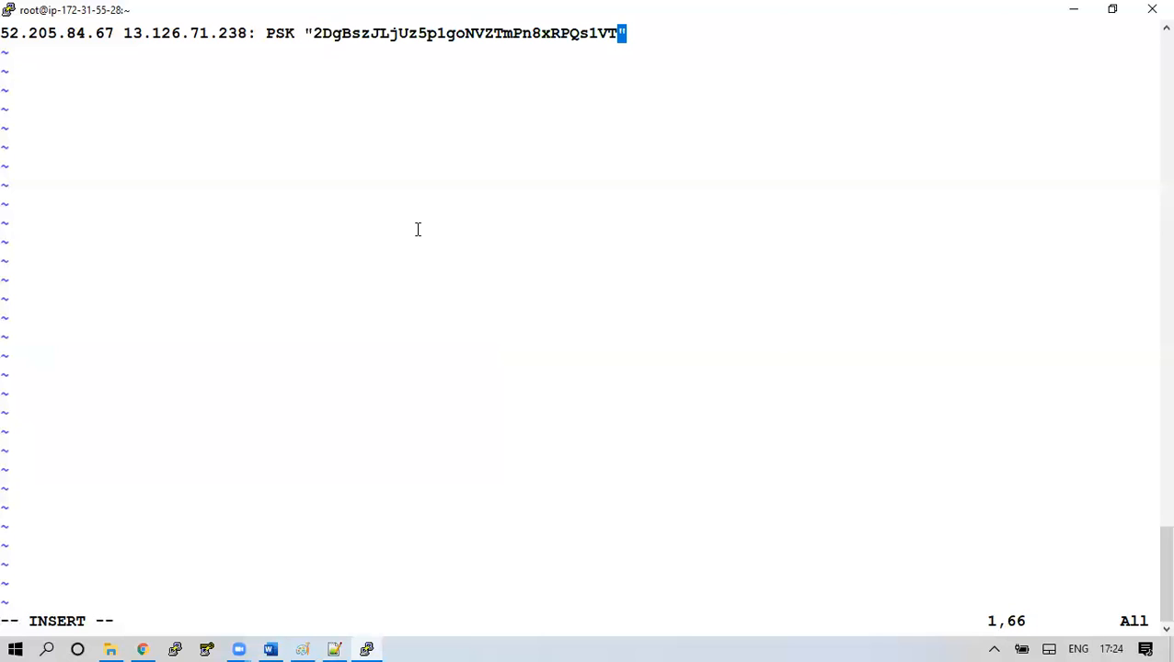
key(Escape)
text(:wq!)
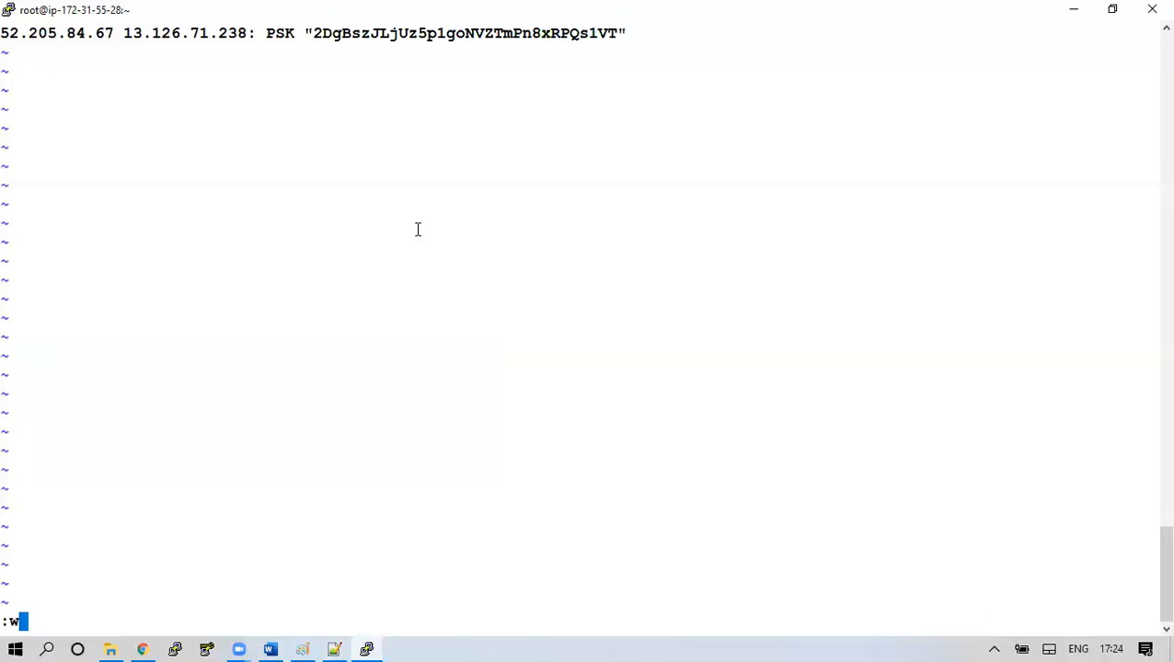
key(Return)
key(Return)
key(Return)
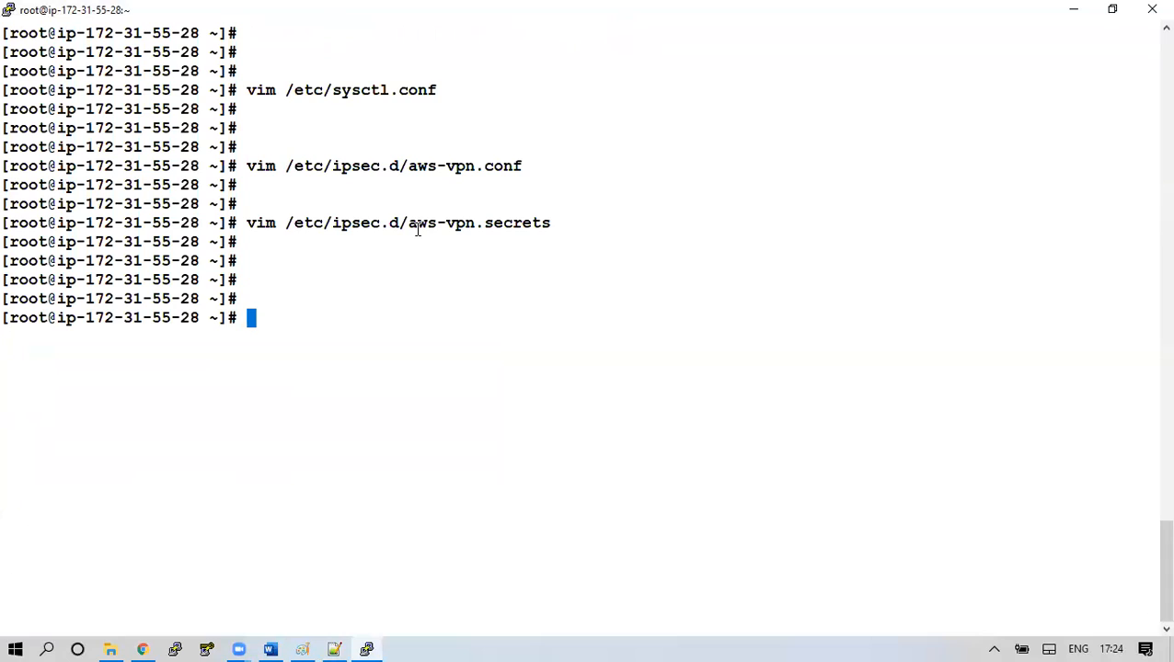
Enable ipsec at boot with chkconfig ipsec on and start it with service ipsec start
text(chkconfig )
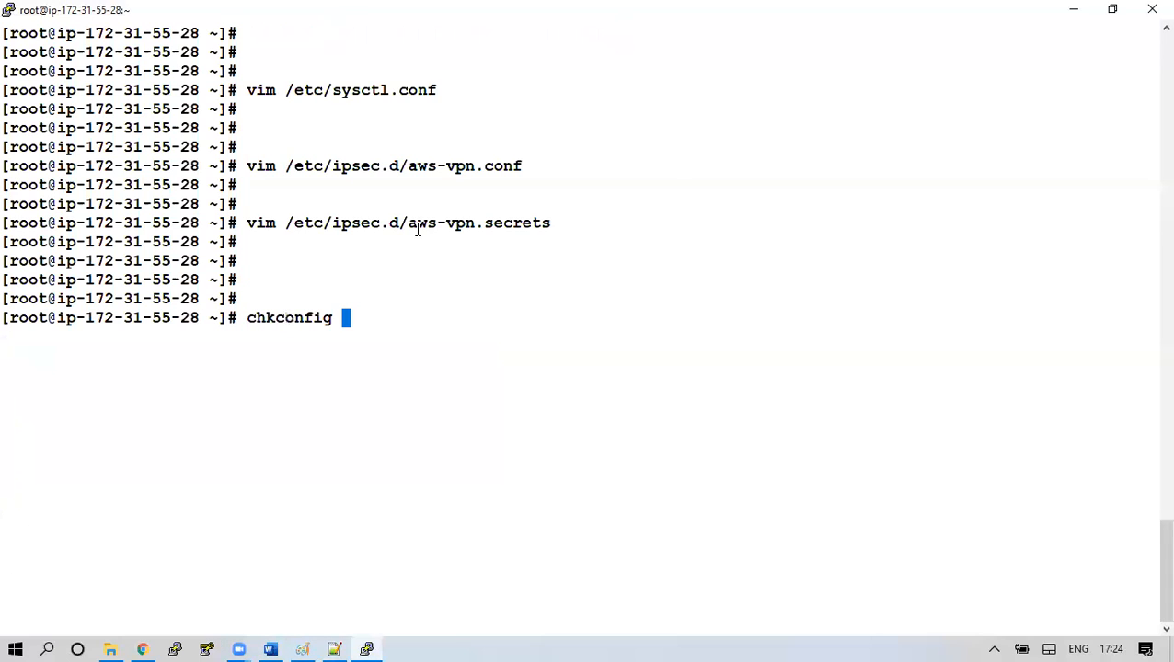
text(ipsec on)
key(Return)
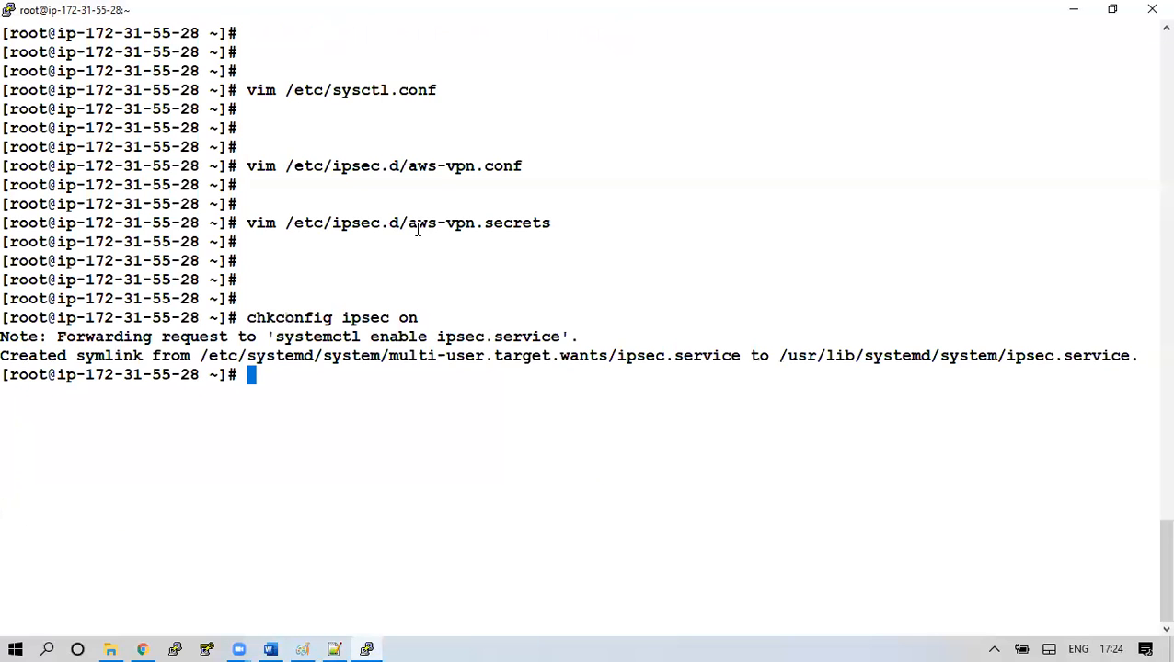
text(service )
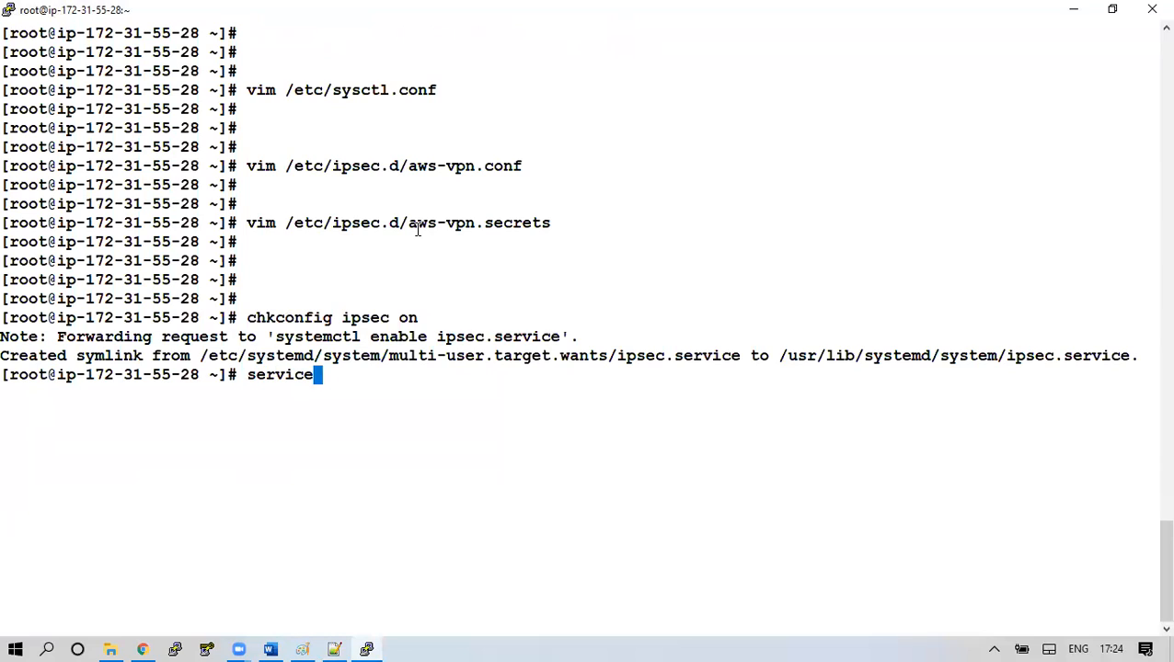
text(ipsec)
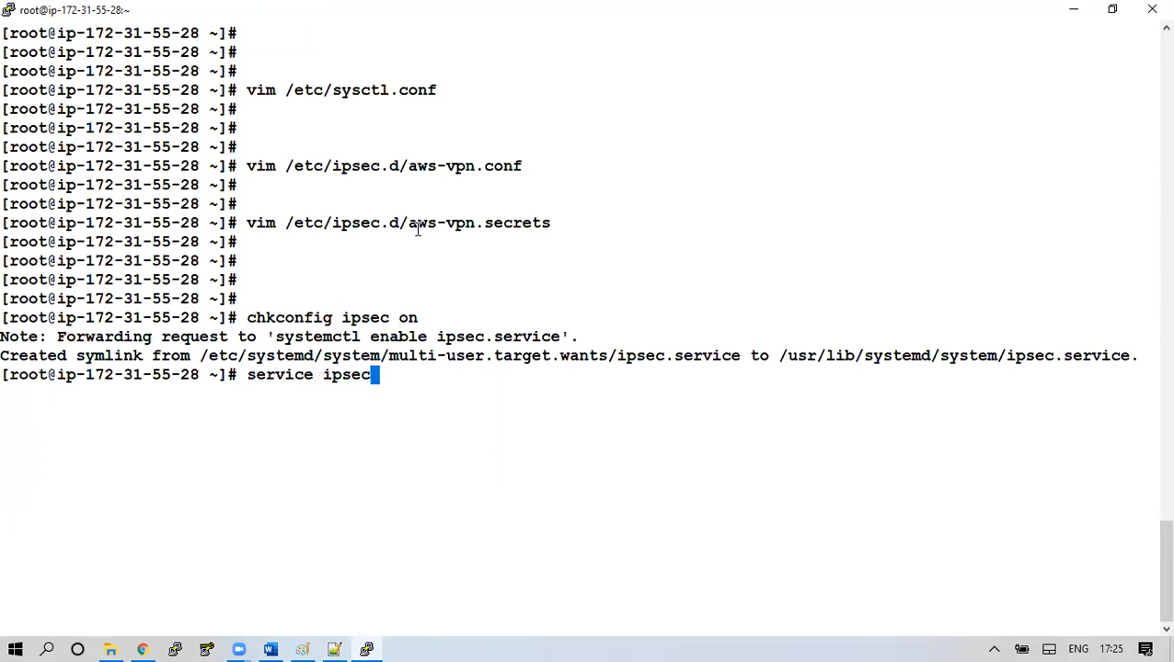
text( start)
key(Return)
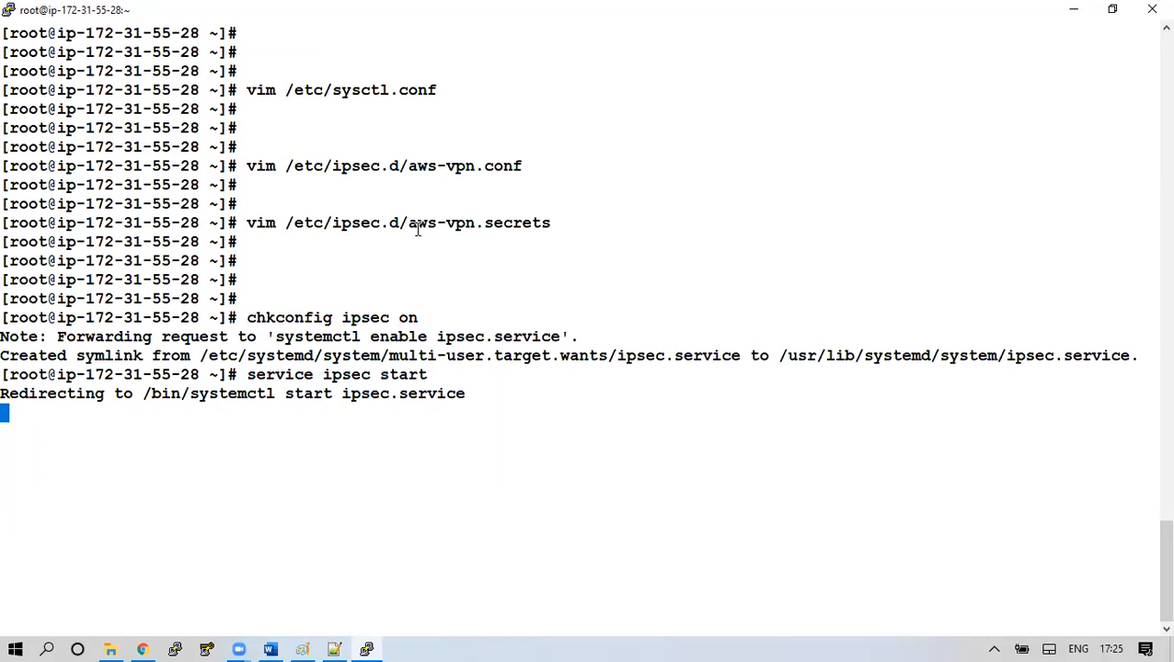
Run service ipsec status to confirm the service is active (running)
key(Up)
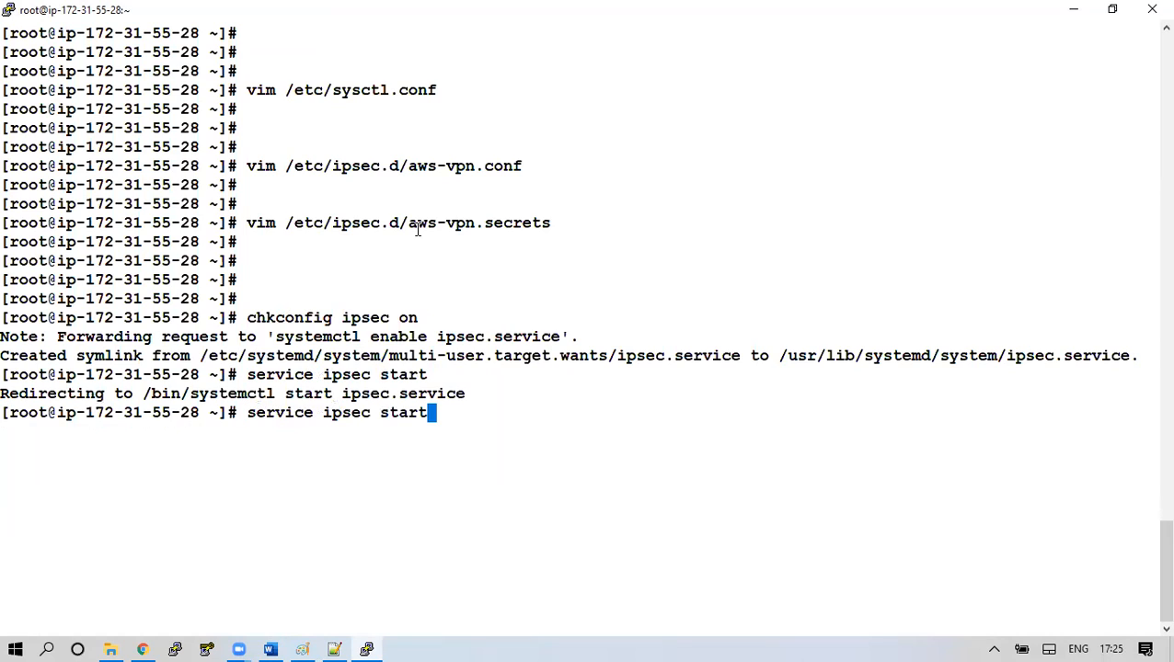
key(BackSpace)
key(BackSpace)
text(tus)
key(Return)
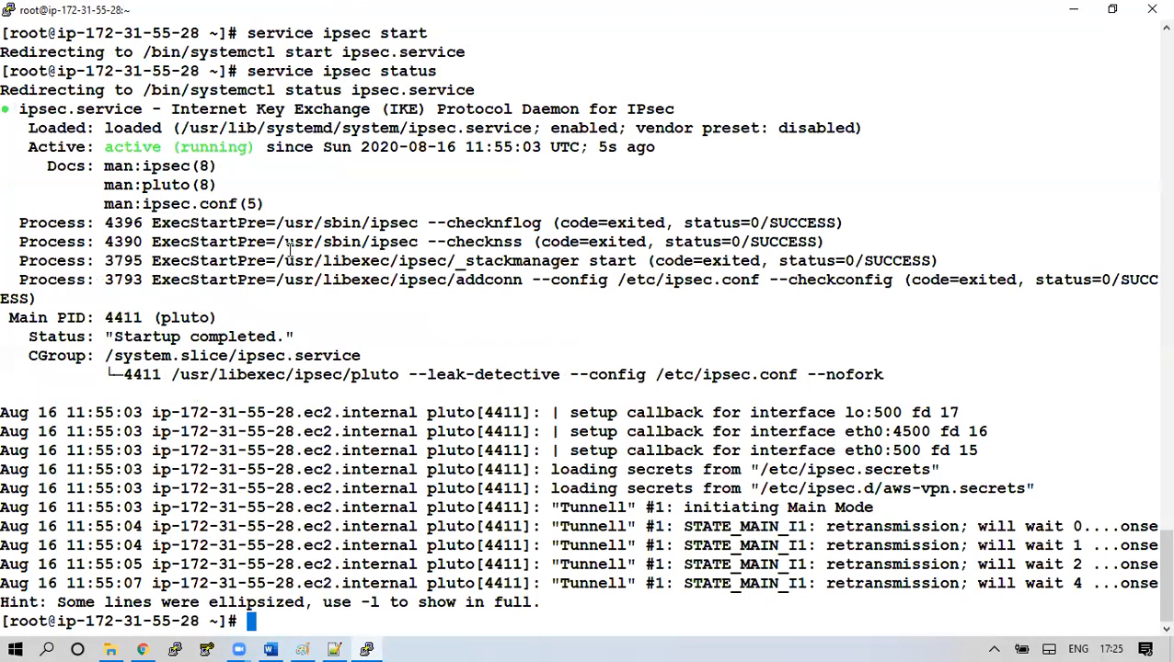
key(Return)
key(Return)
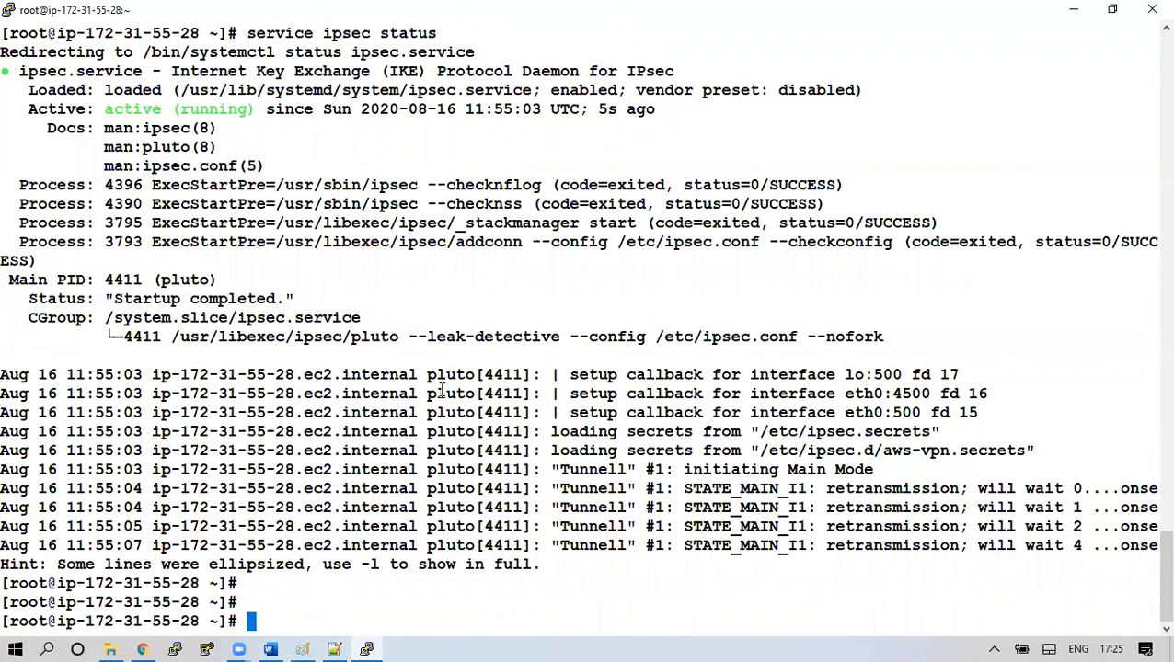
click(143, 650)
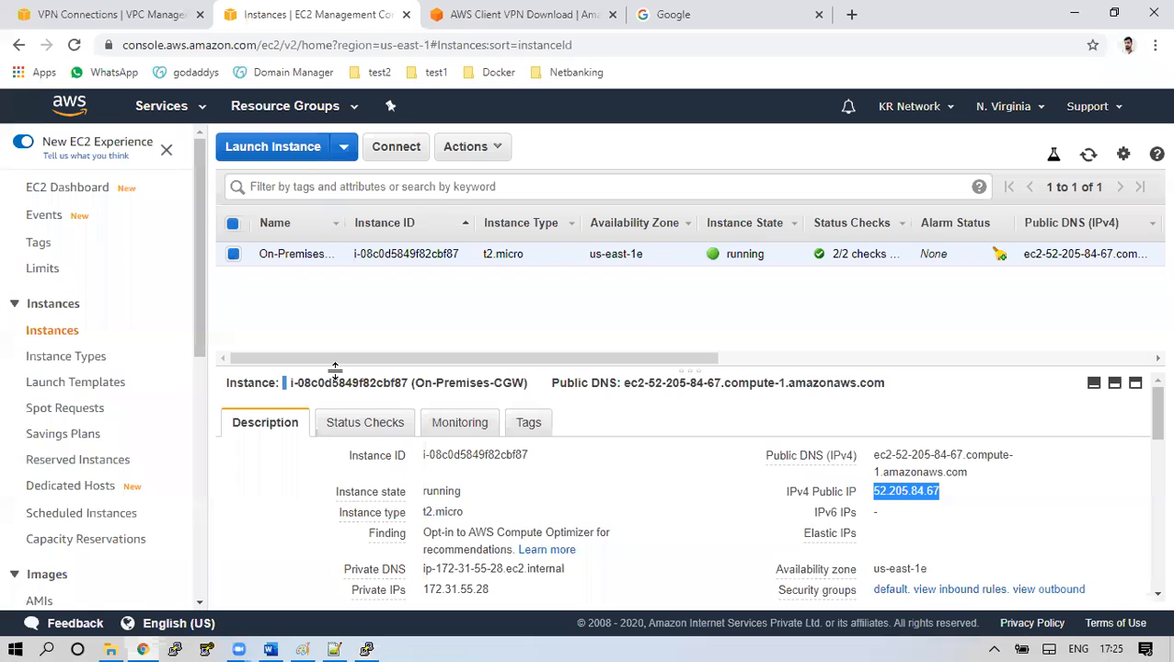
Open the VPN connection's Tunnel Details and note that Tunnel 1 is DOWN
click(117, 14)
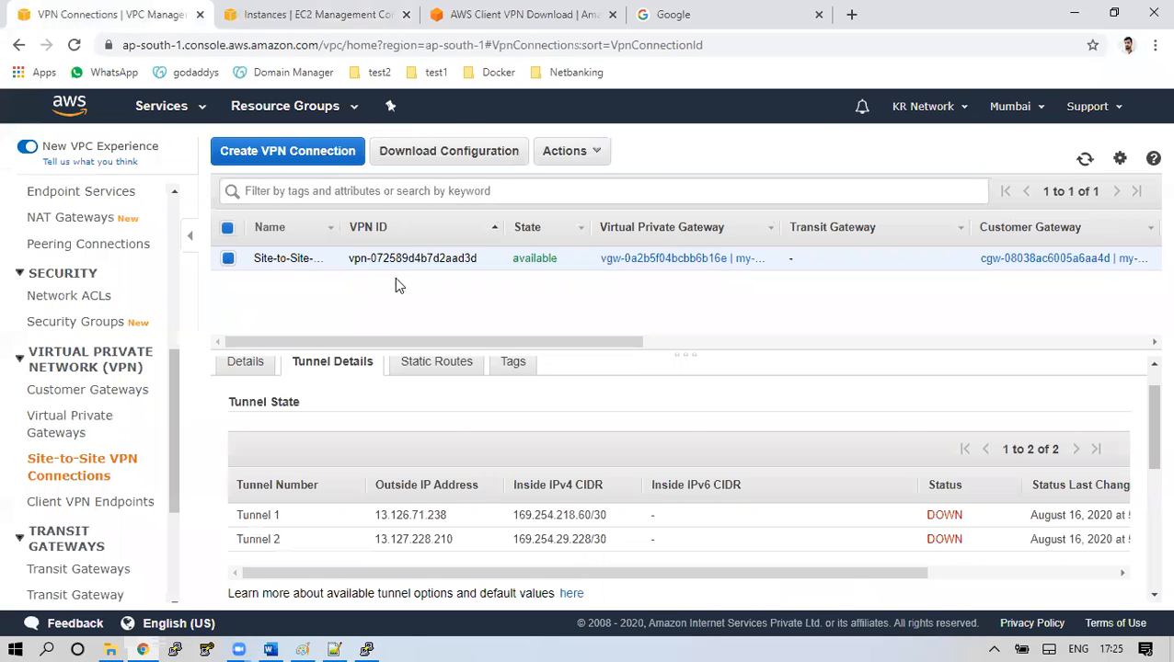
click(257, 365)
click(1085, 158)
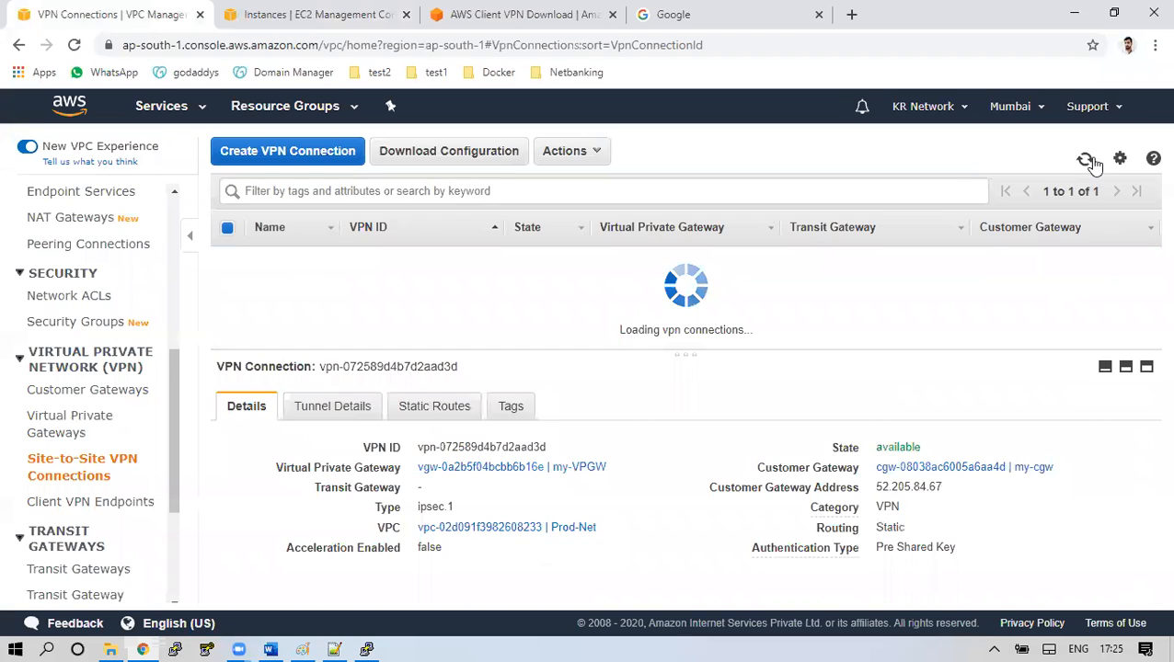
click(335, 414)
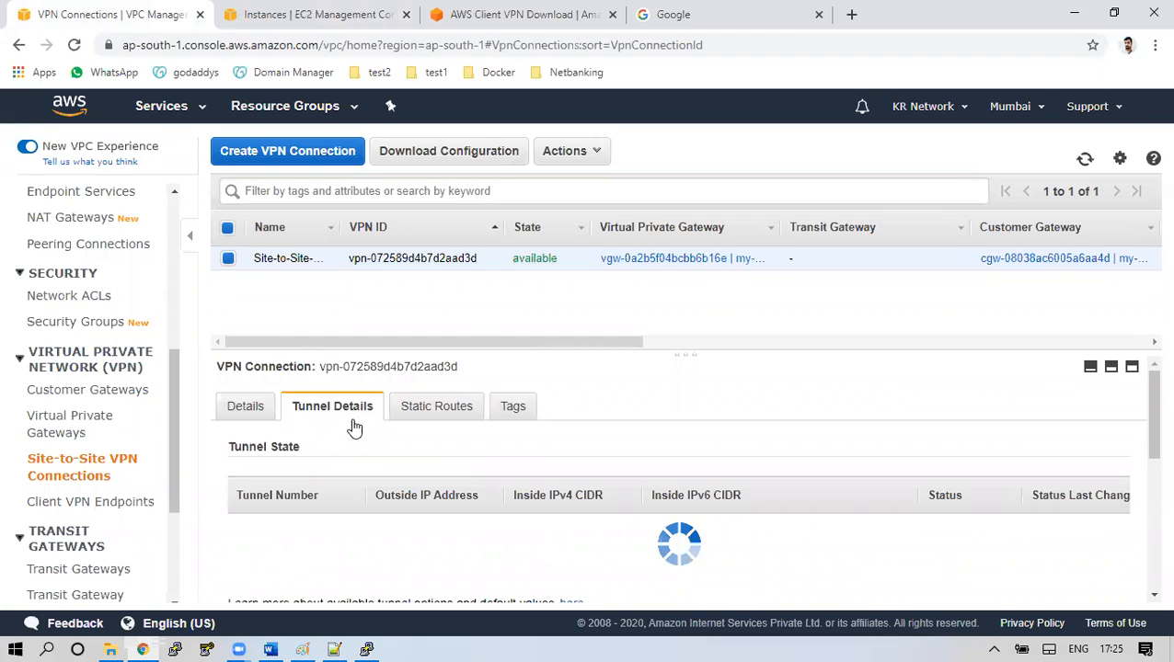
drag(925, 559, 968, 557)
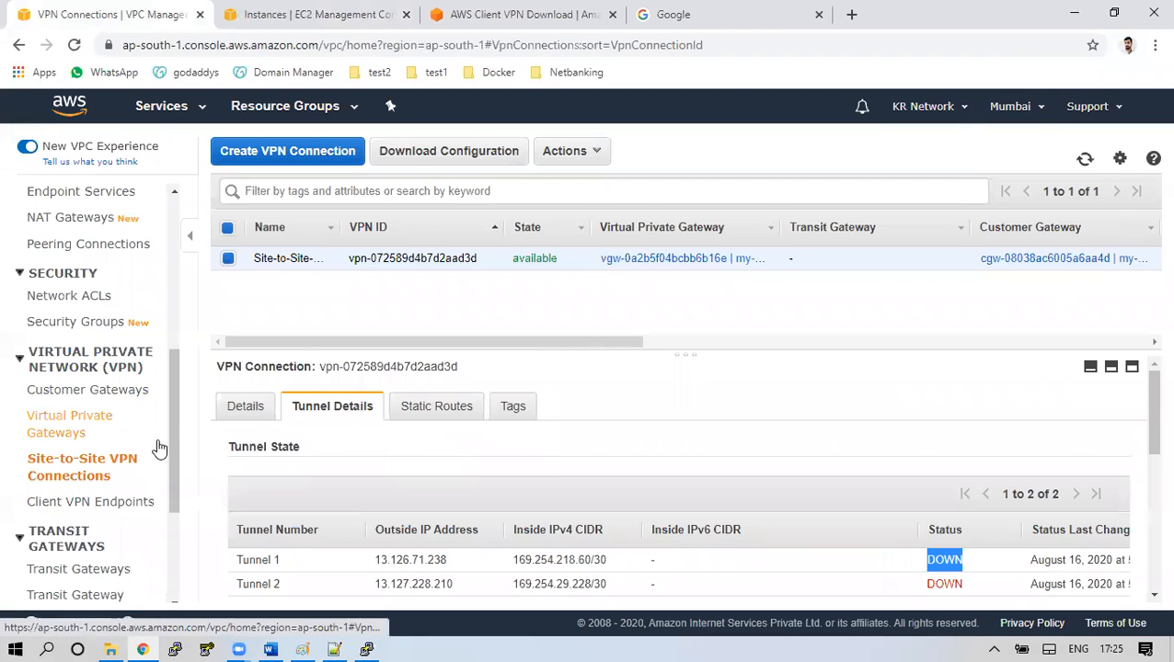
drag(179, 442, 185, 303)
Check that route table rtb-03c0a3ebfc2b14d55 has route propagation Yes and refresh its routes
click(81, 333)
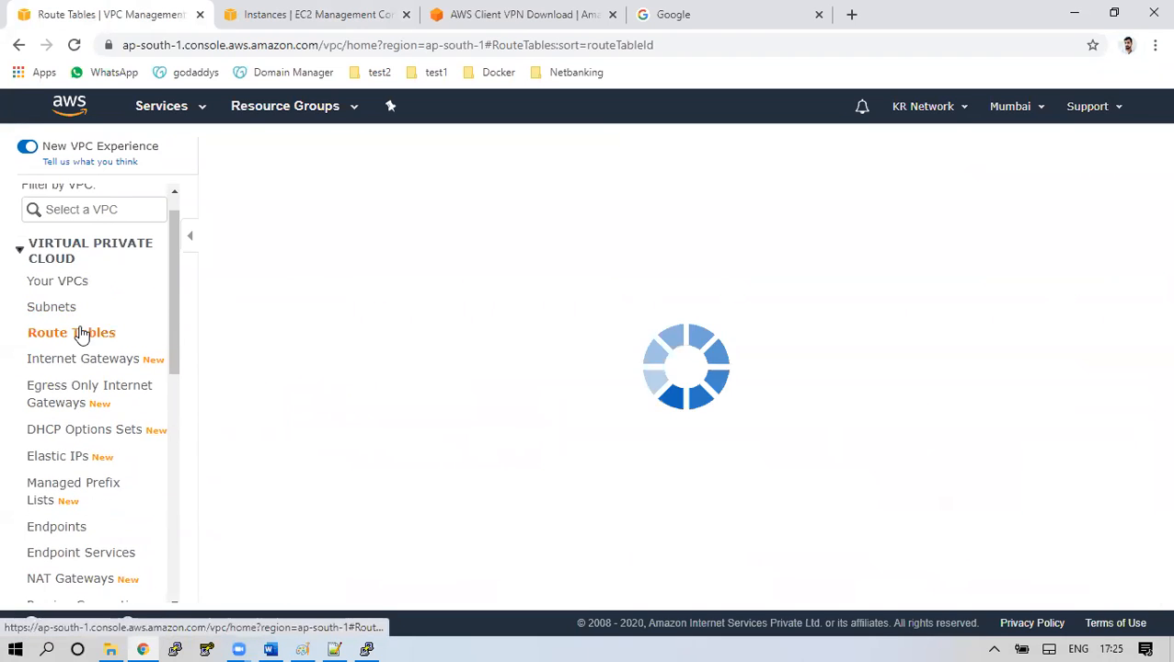
click(419, 262)
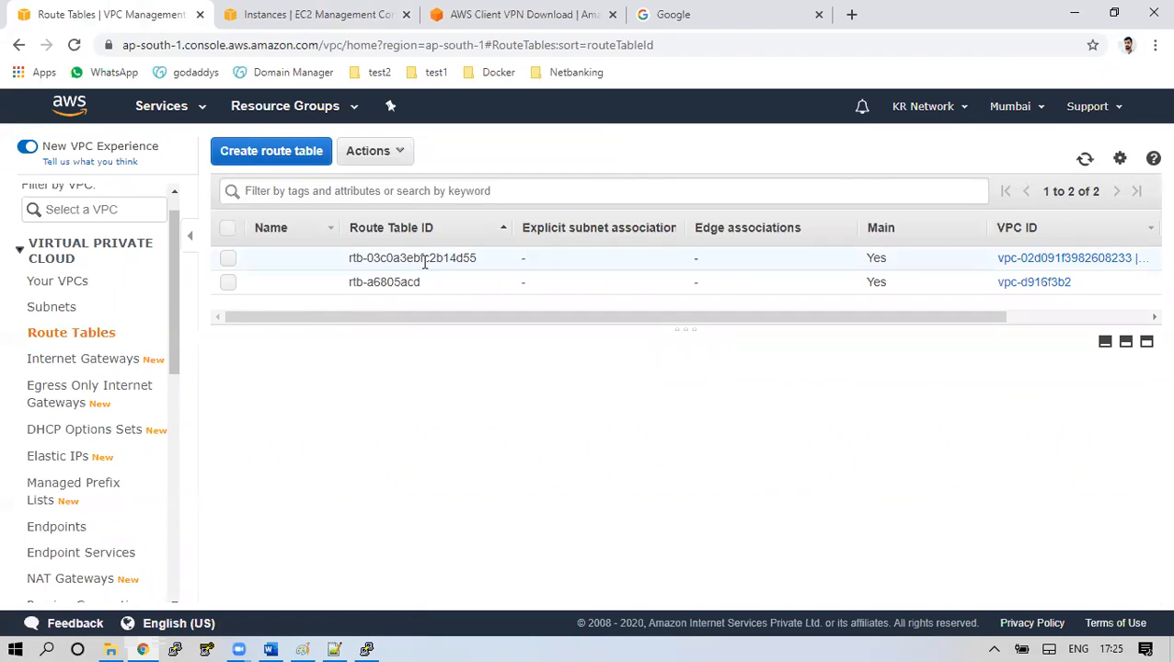
drag(491, 491, 517, 496)
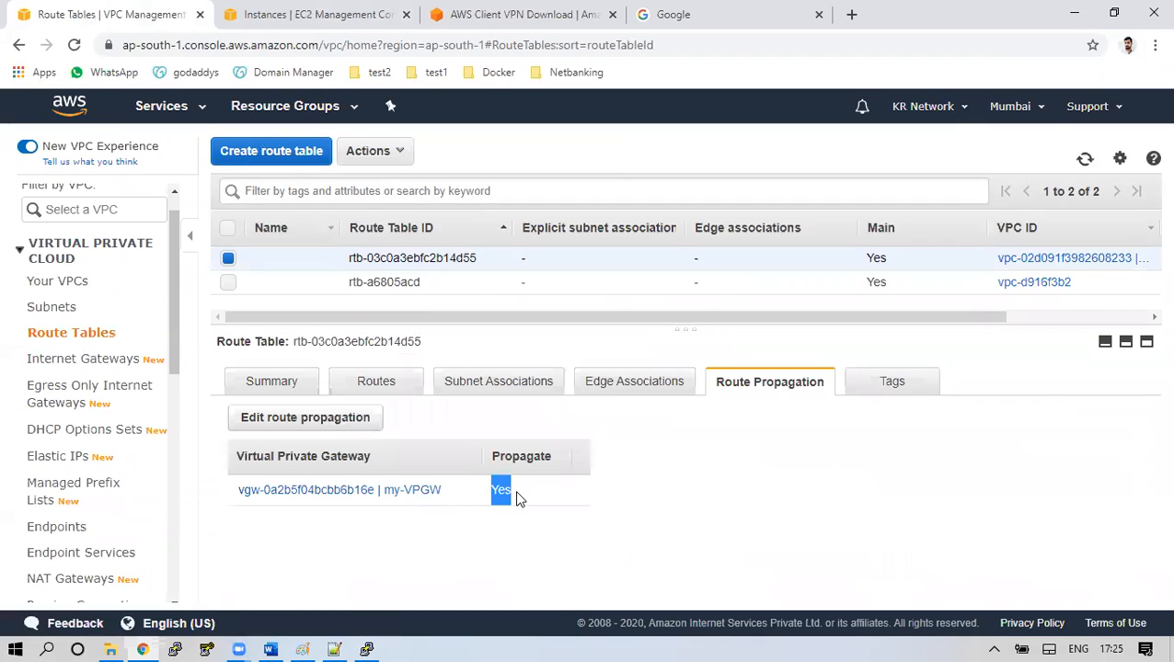
click(398, 386)
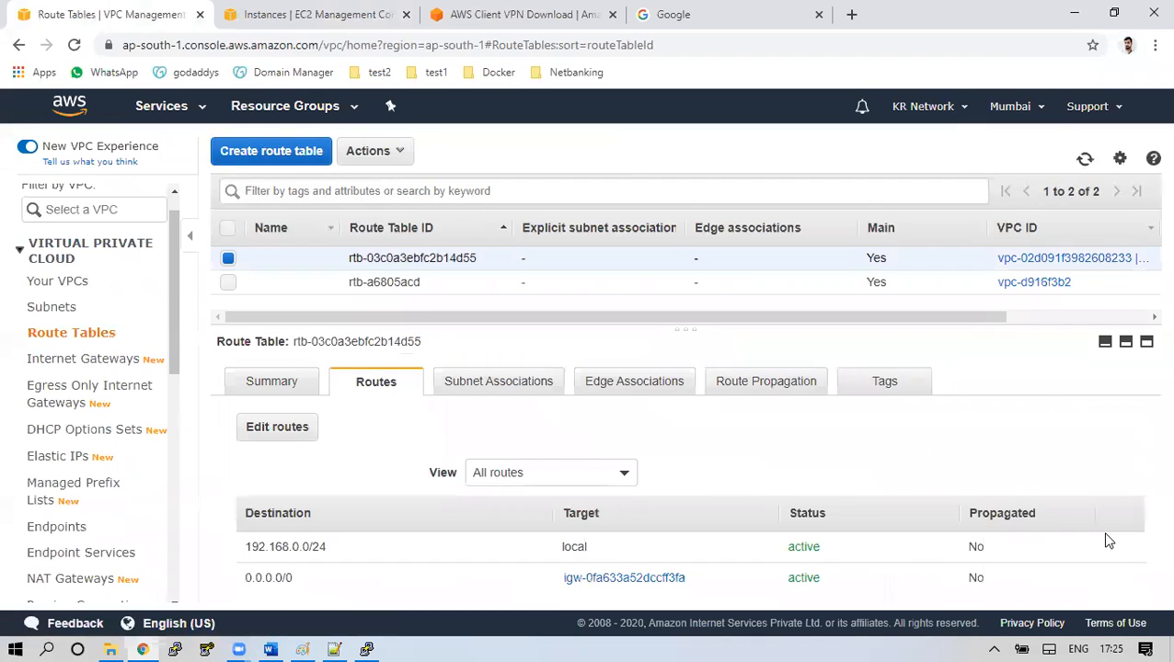
click(1084, 159)
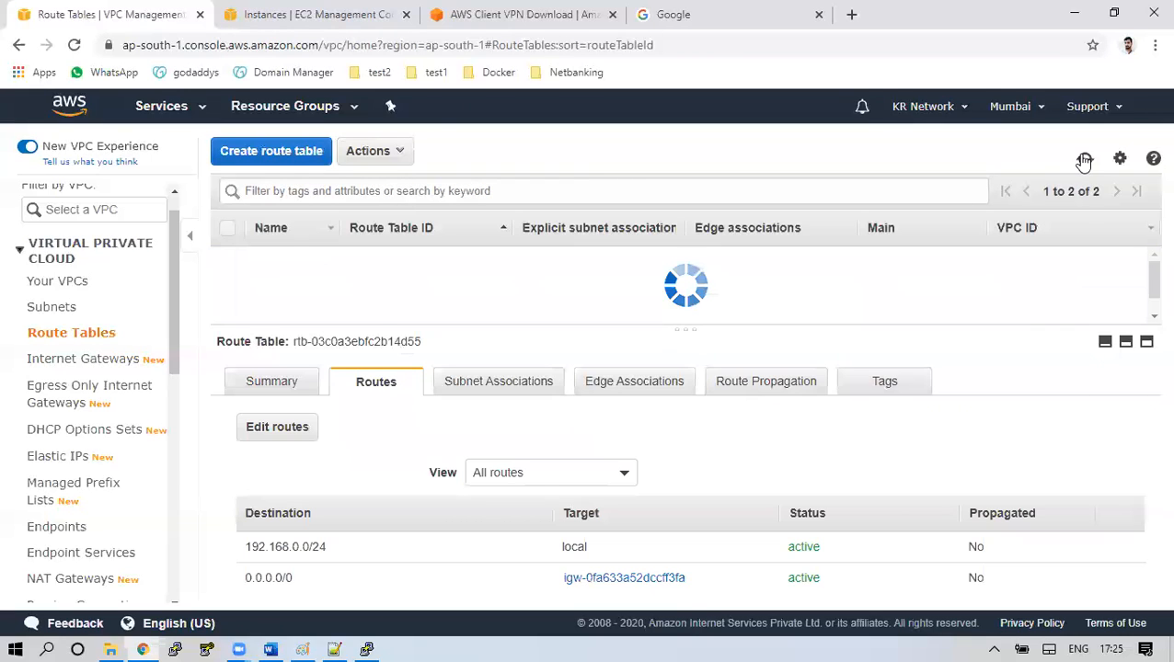
click(1084, 159)
click(1085, 159)
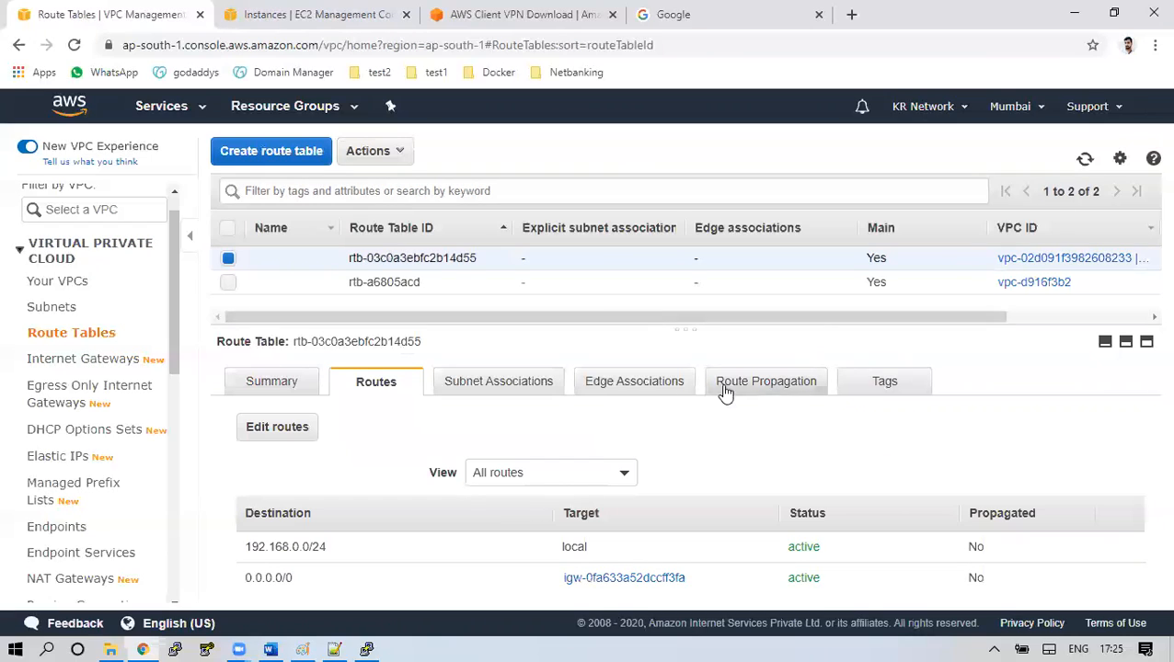
Return to Site-to-Site VPN Connections and refresh the tunnel status, both still DOWN
drag(170, 354, 181, 513)
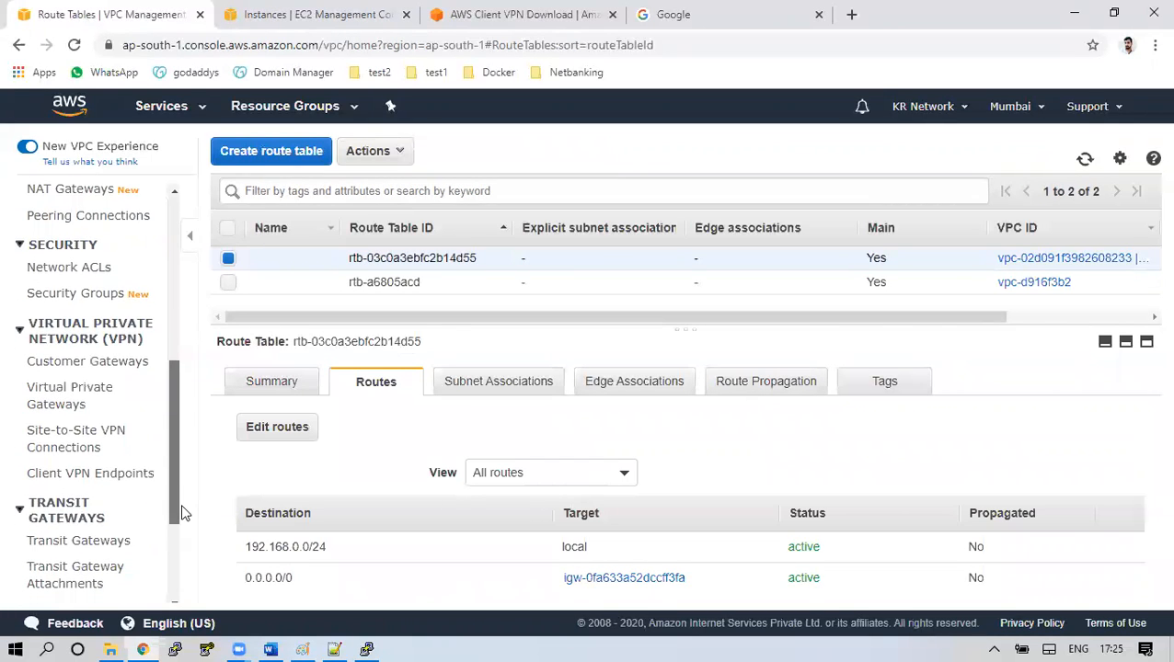
click(85, 432)
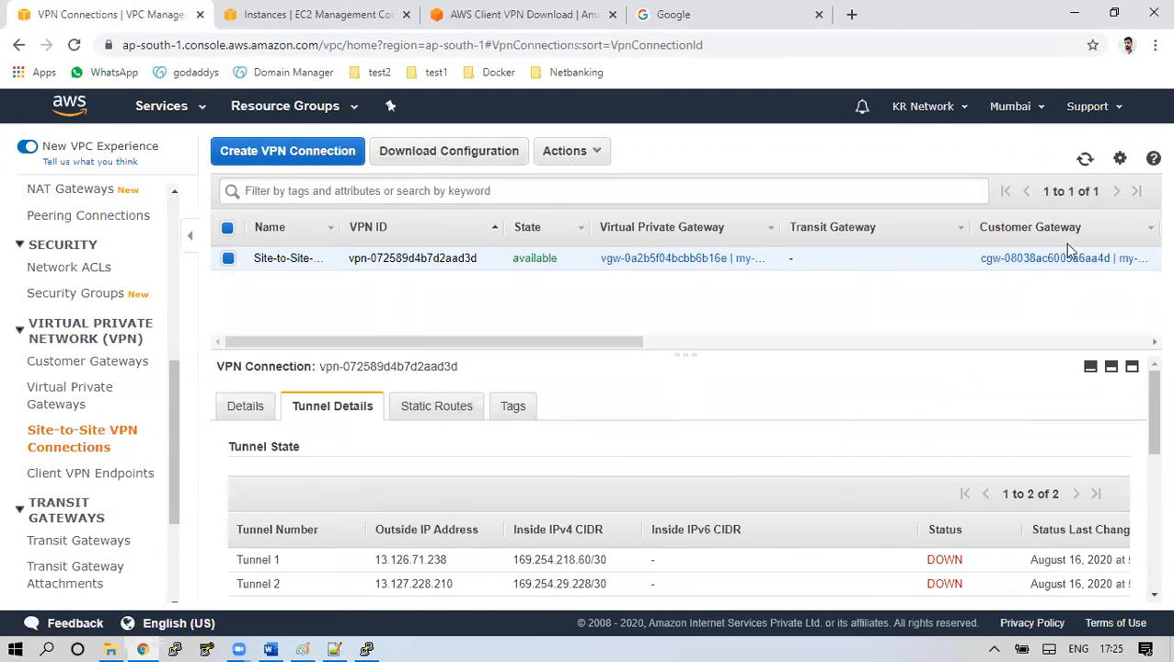
click(1086, 157)
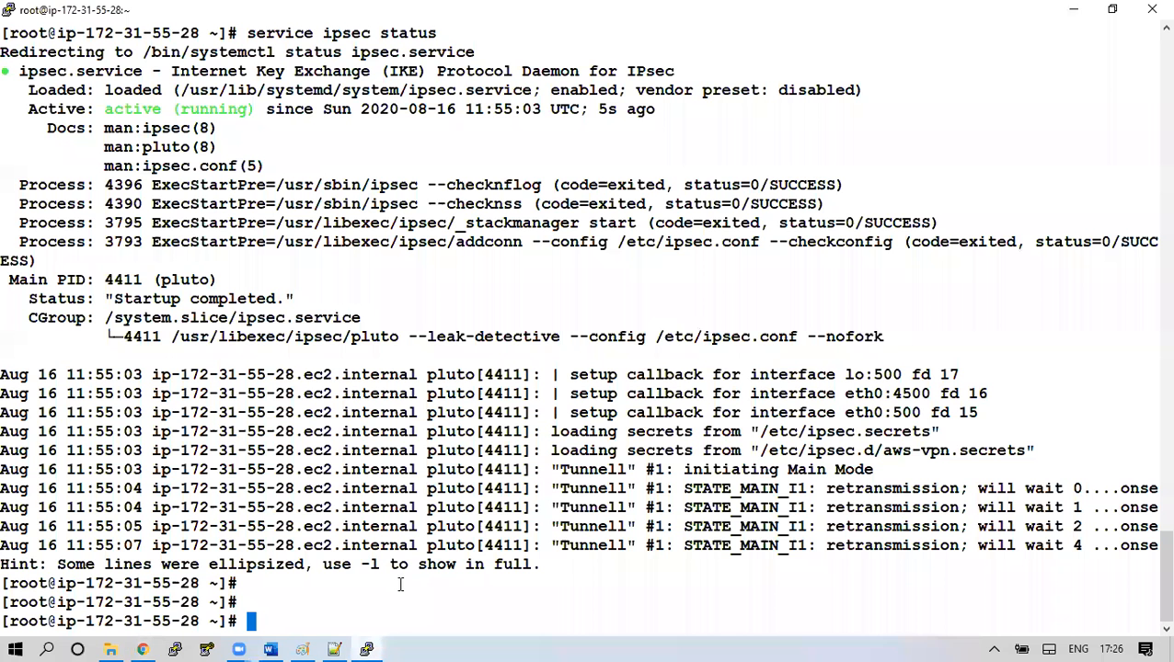
click(366, 649)
Rerun service ipsec status twice to check for new tunnel logs
key(Up)
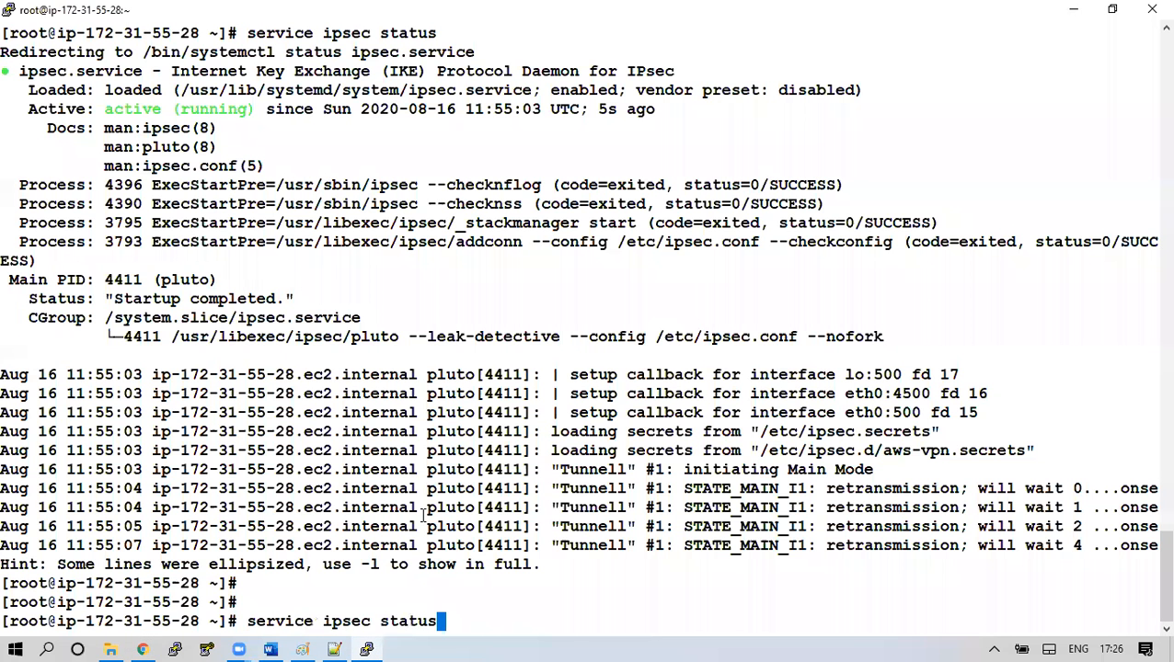
key(Return)
key(Return)
key(Return)
key(Return)
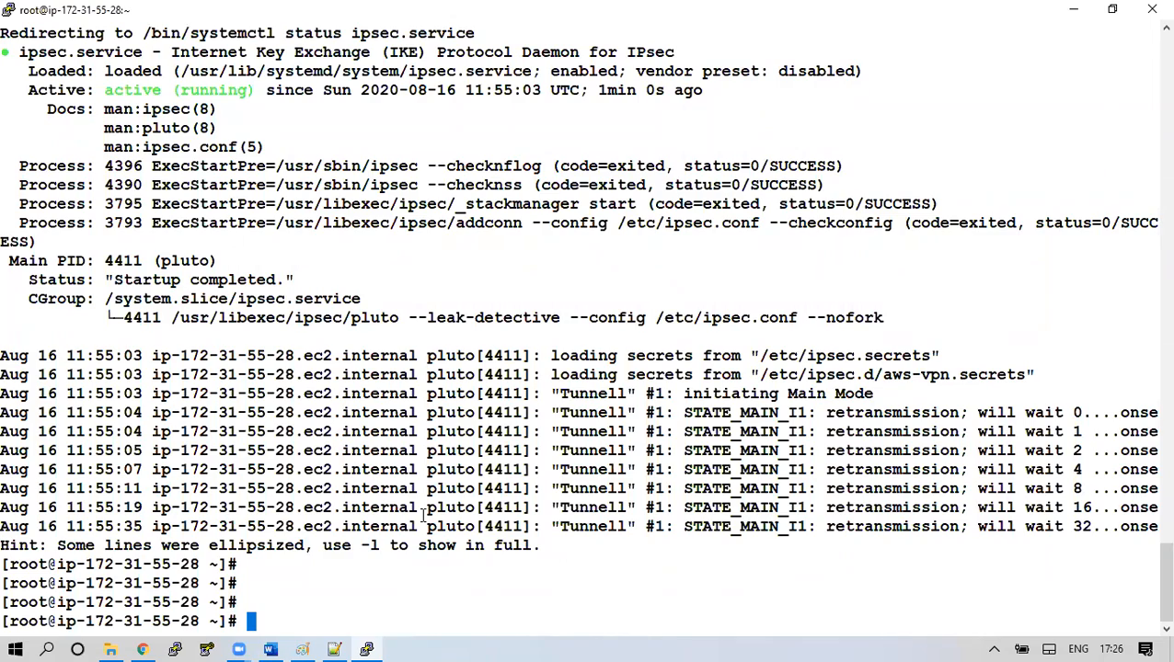
key(Up)
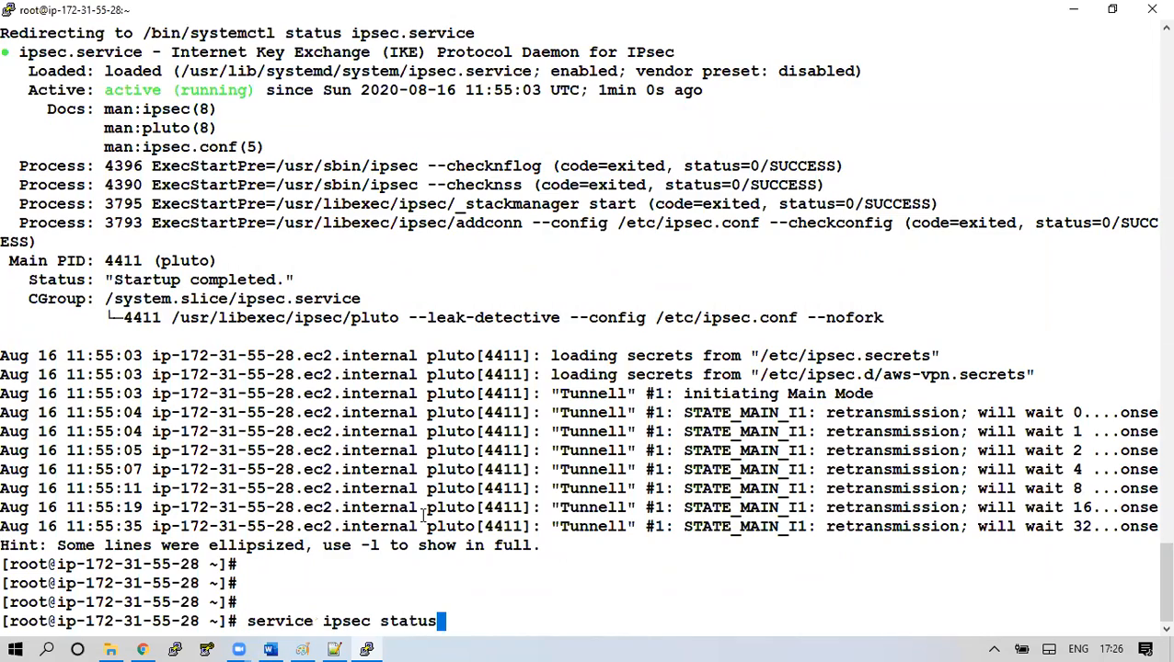
key(Return)
key(Return)
key(Return)
key(Return)
key(Return)
key(Return)
key(Return)
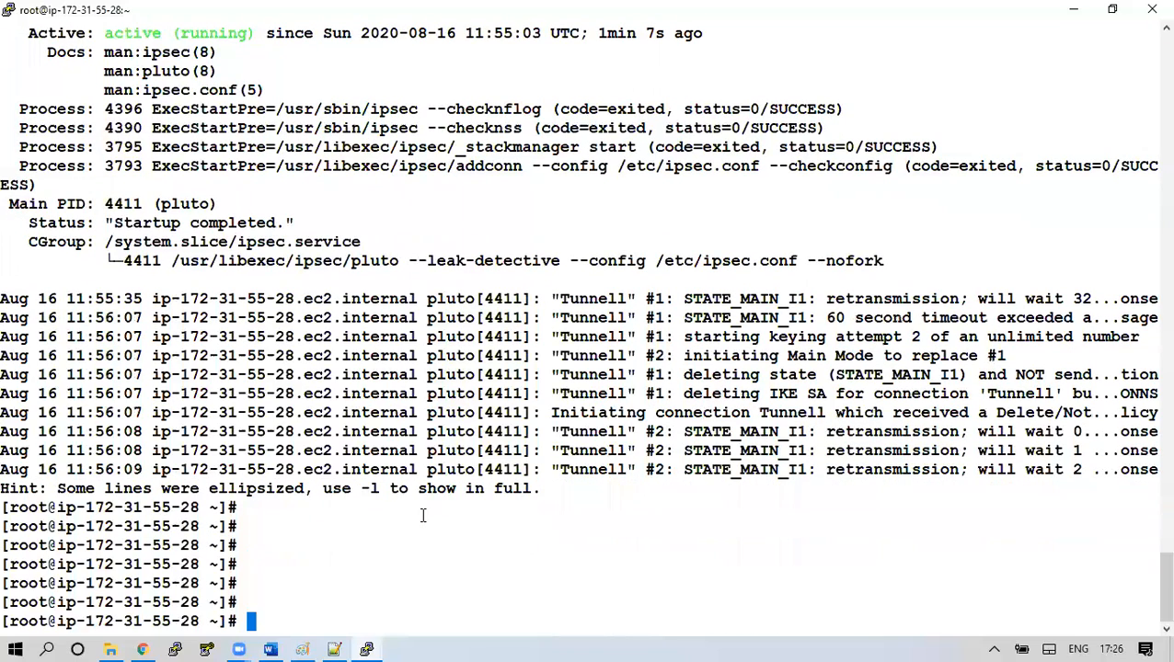
key(Return)
key(Return)
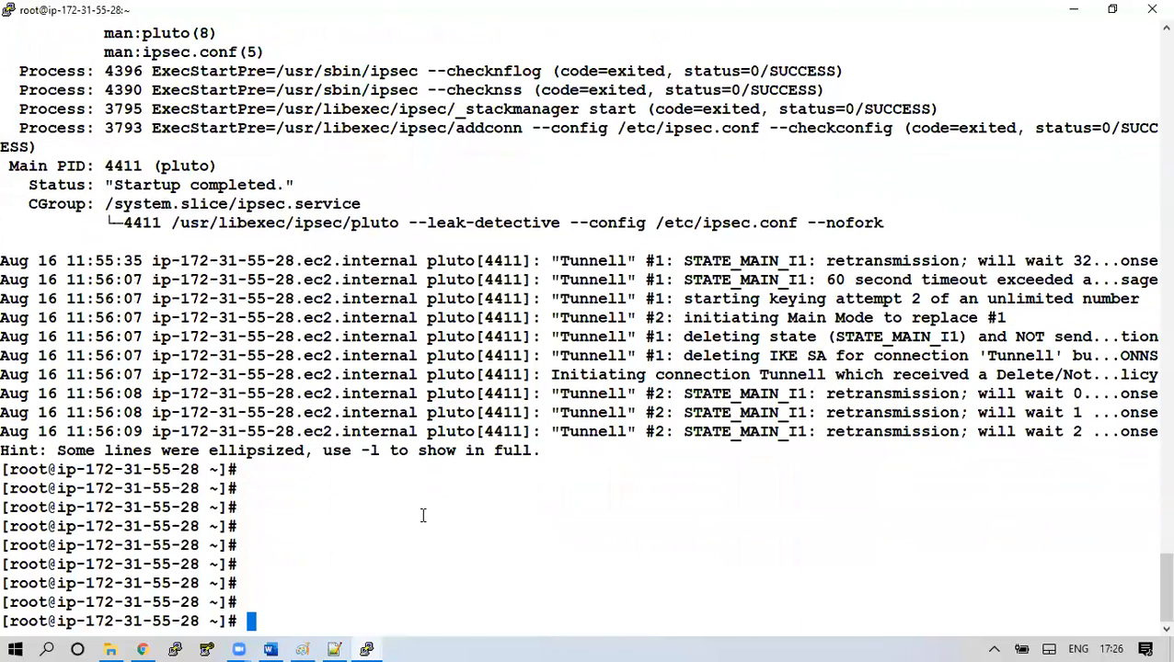
key(Return)
key(Return)
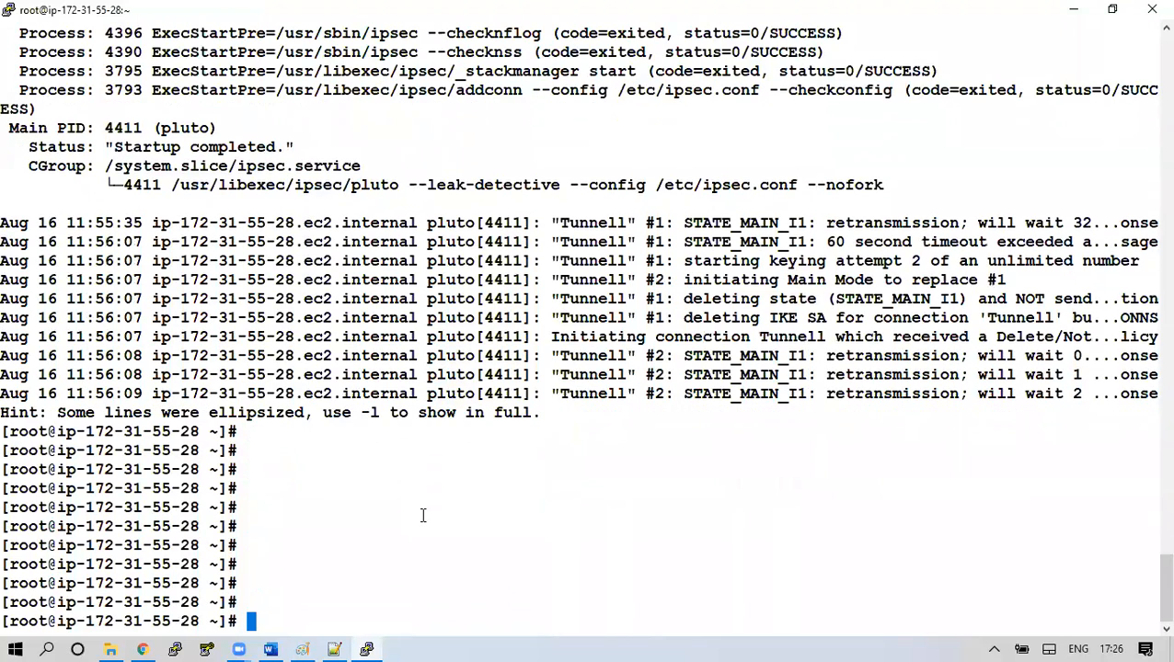
Change to /etc/ipsec.d and list its files with ls -lrt
text(cd /etc/ipsec.d/)
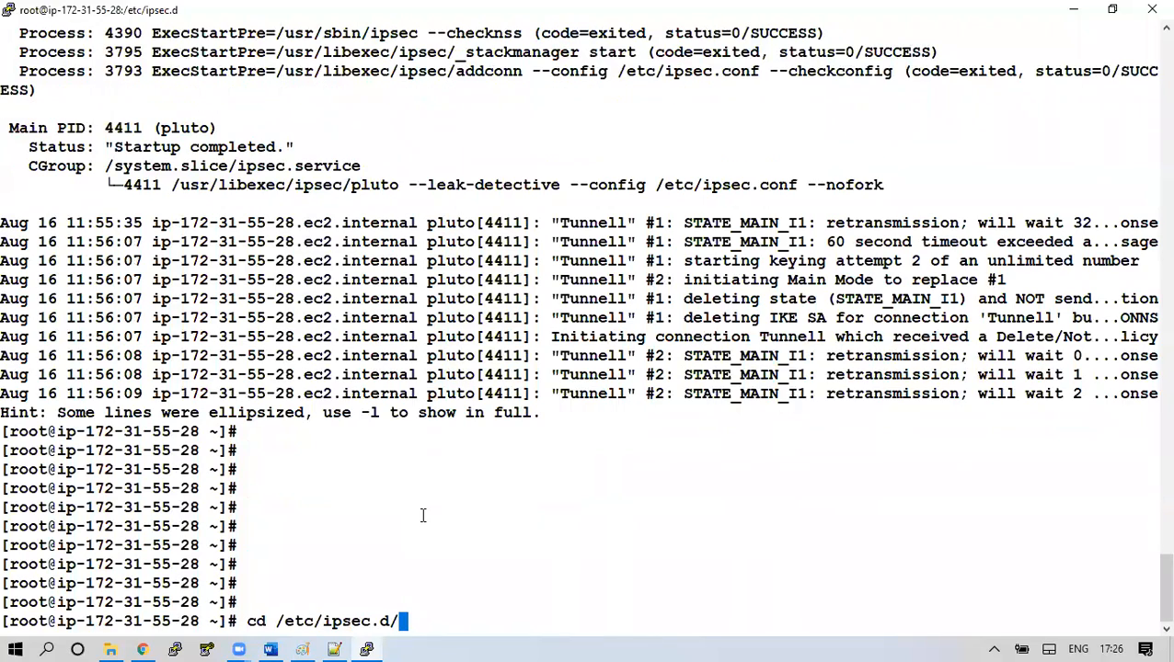
key(Return)
text(ls -lrt)
key(Return)
key(Return)
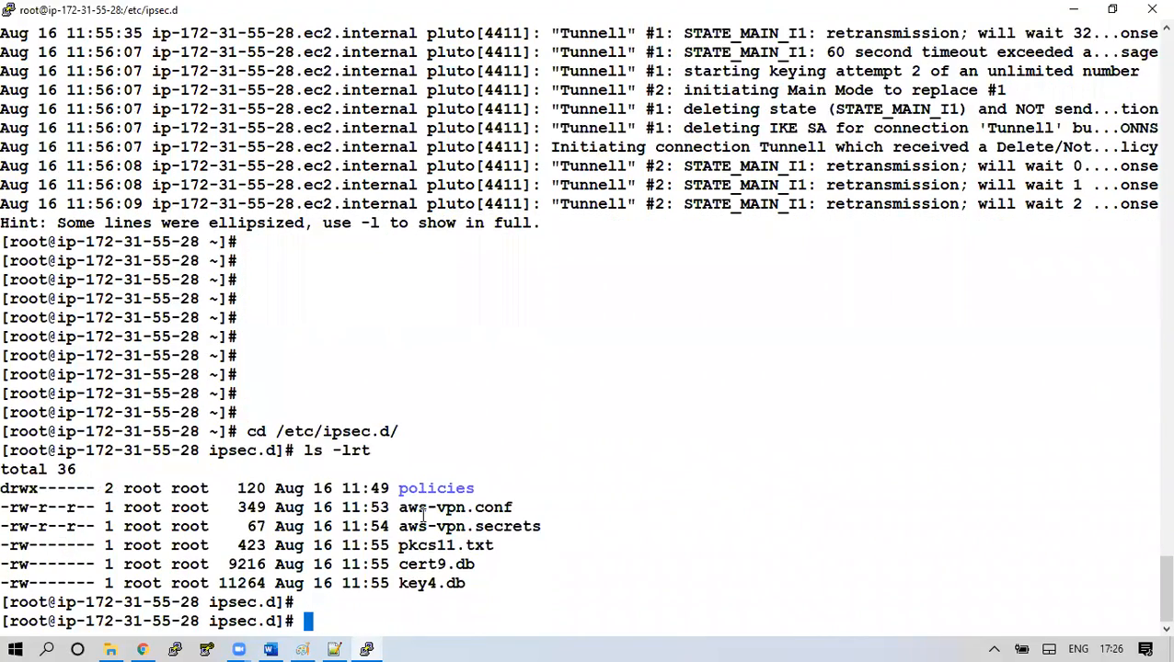
key(Return)
key(Return)
key(Return)
key(Return)
key(Return)
key(Return)
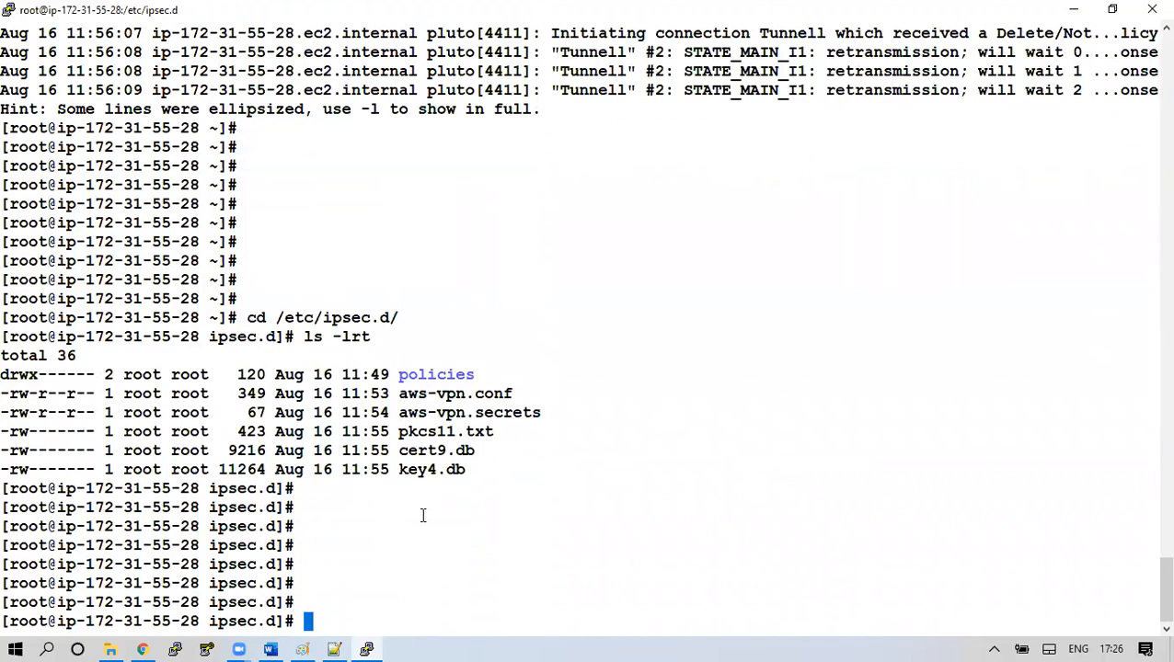
Display the conn Tunnell settings with cat aws-vpn.conf
text(cat aws)
key(Tab)
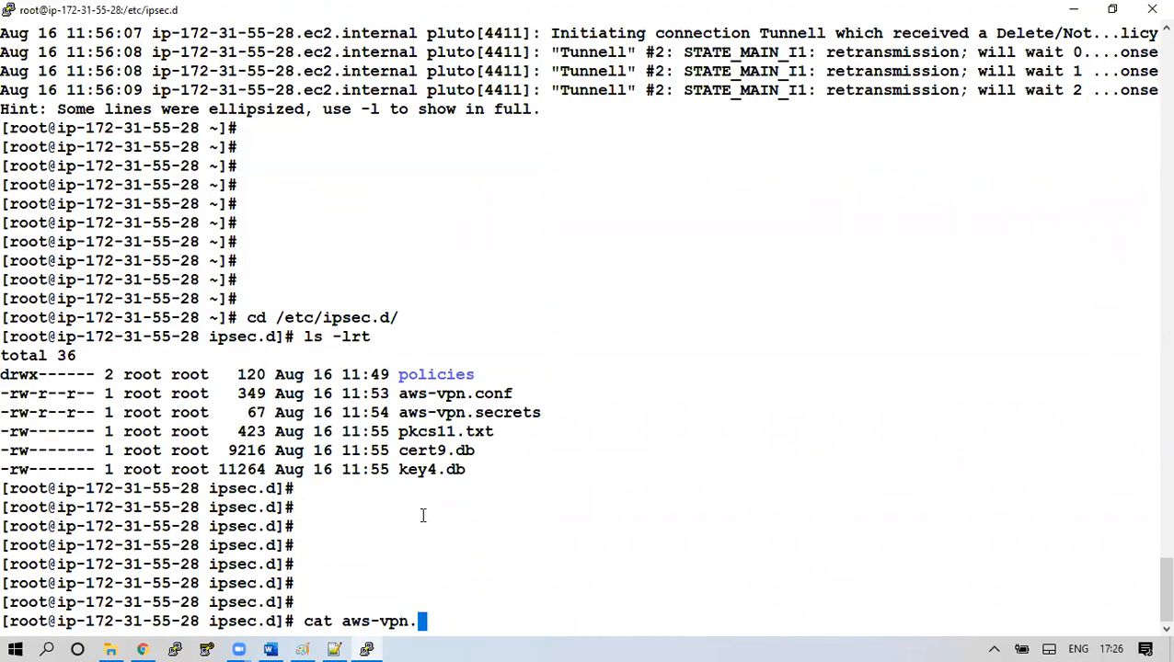
text(co)
key(Tab)
key(Return)
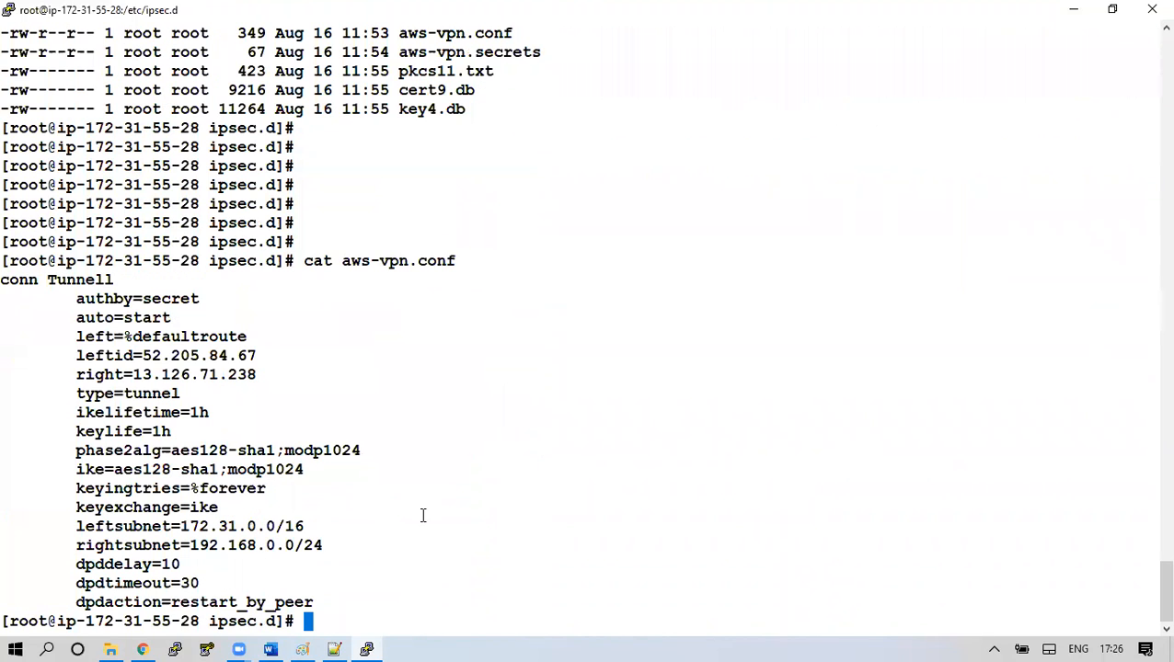
key(Return)
key(Return)
key(Return)
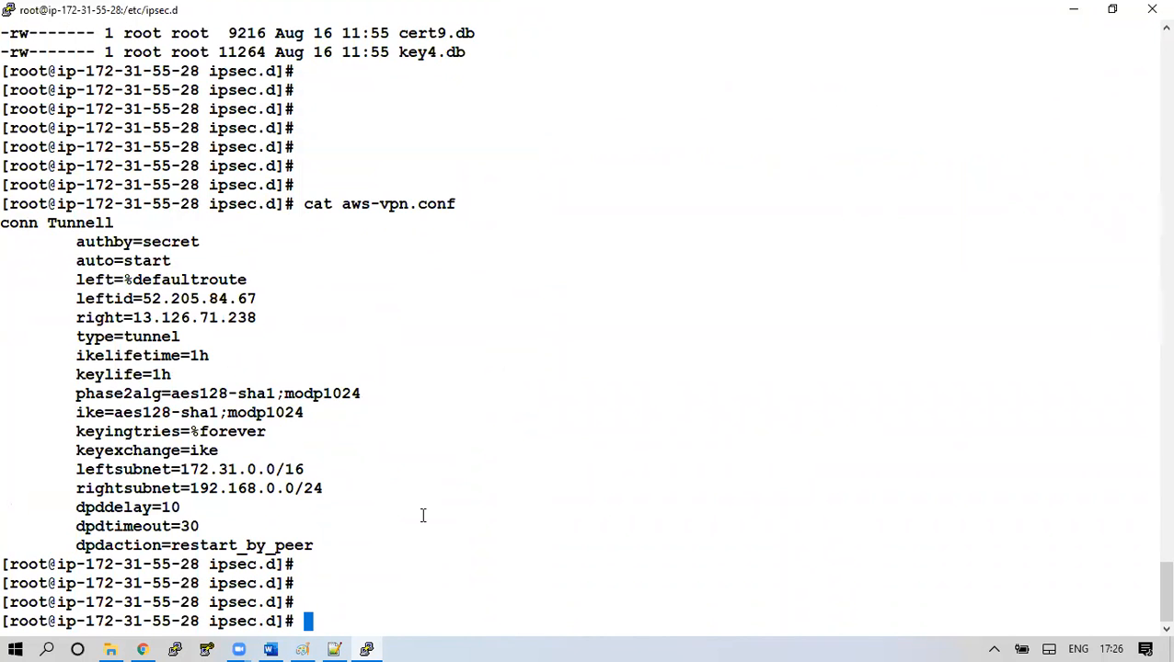
click(143, 649)
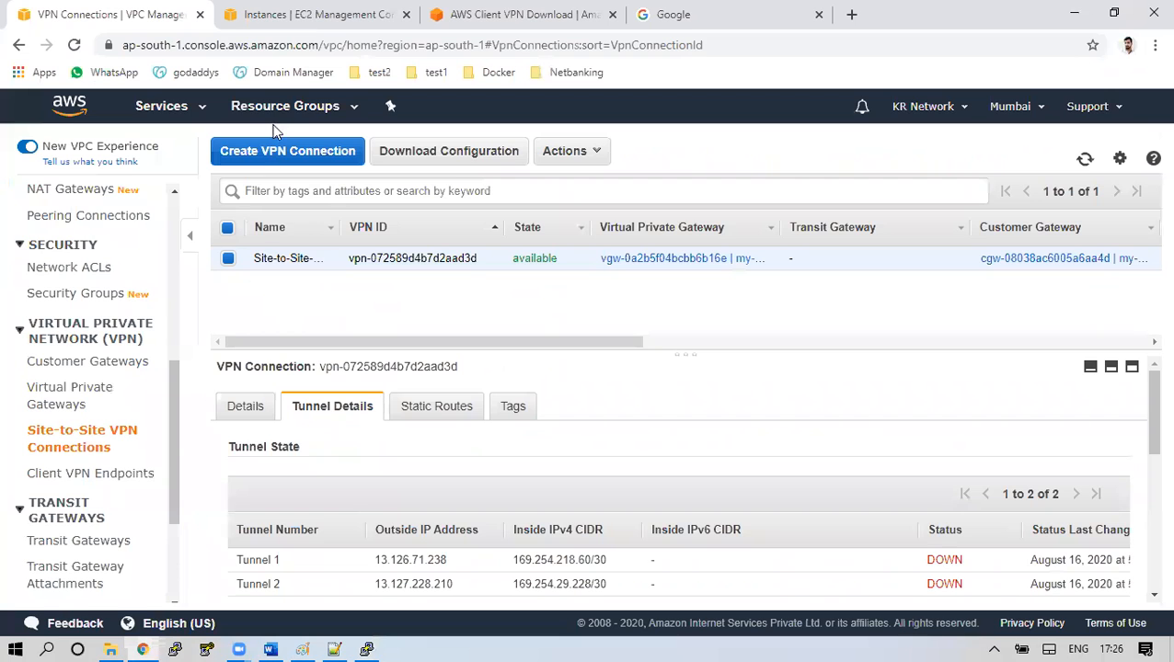
Duplicate the EC2 Instances tab, then go back to the original tab
click(314, 11)
right_click(316, 11)
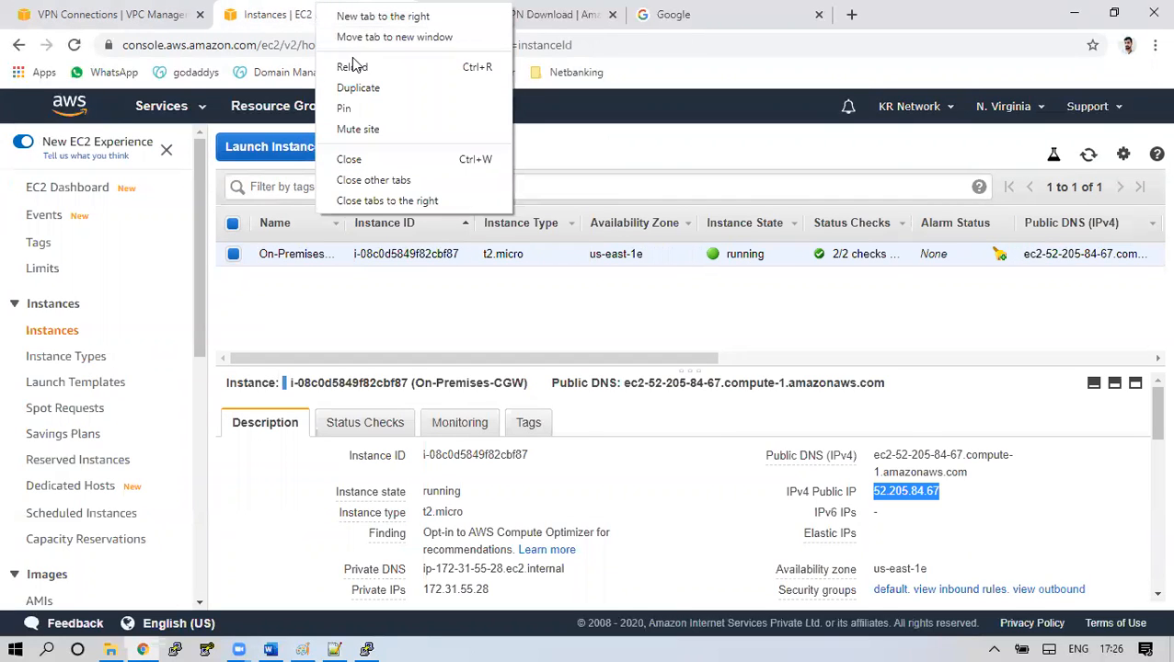
click(369, 90)
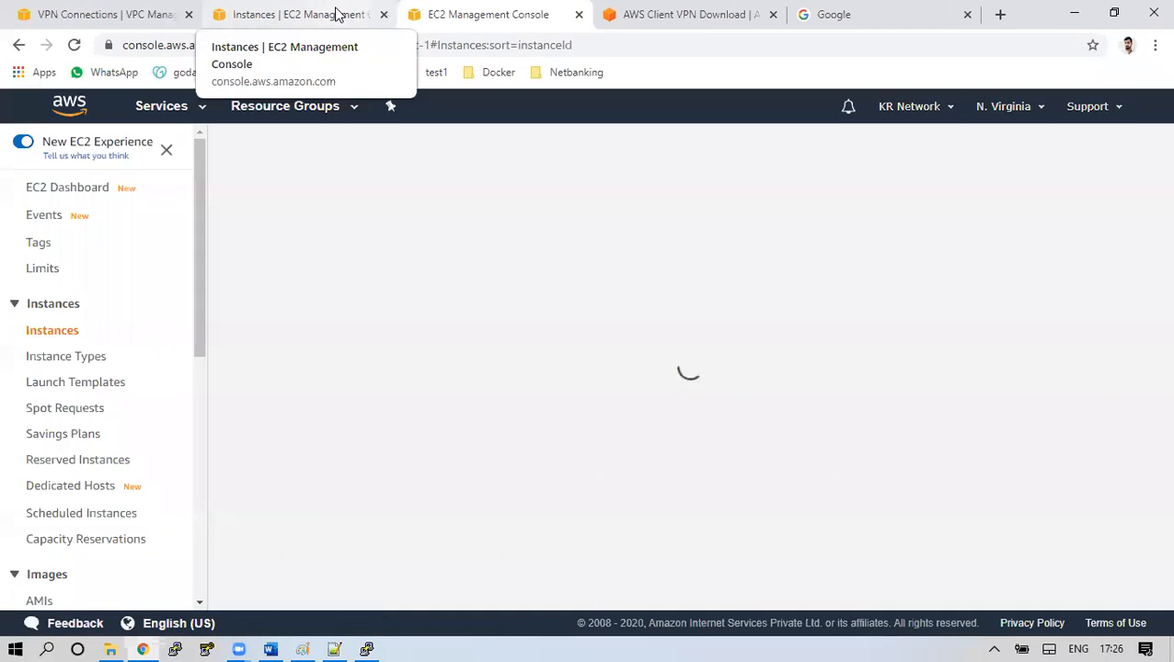
click(336, 14)
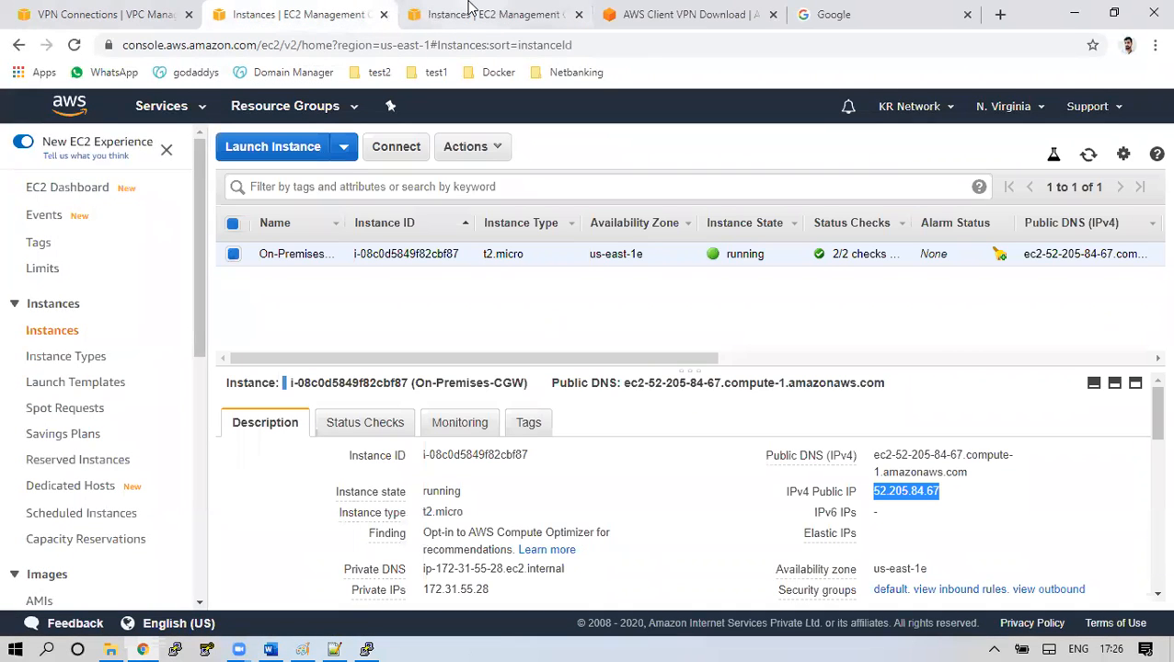
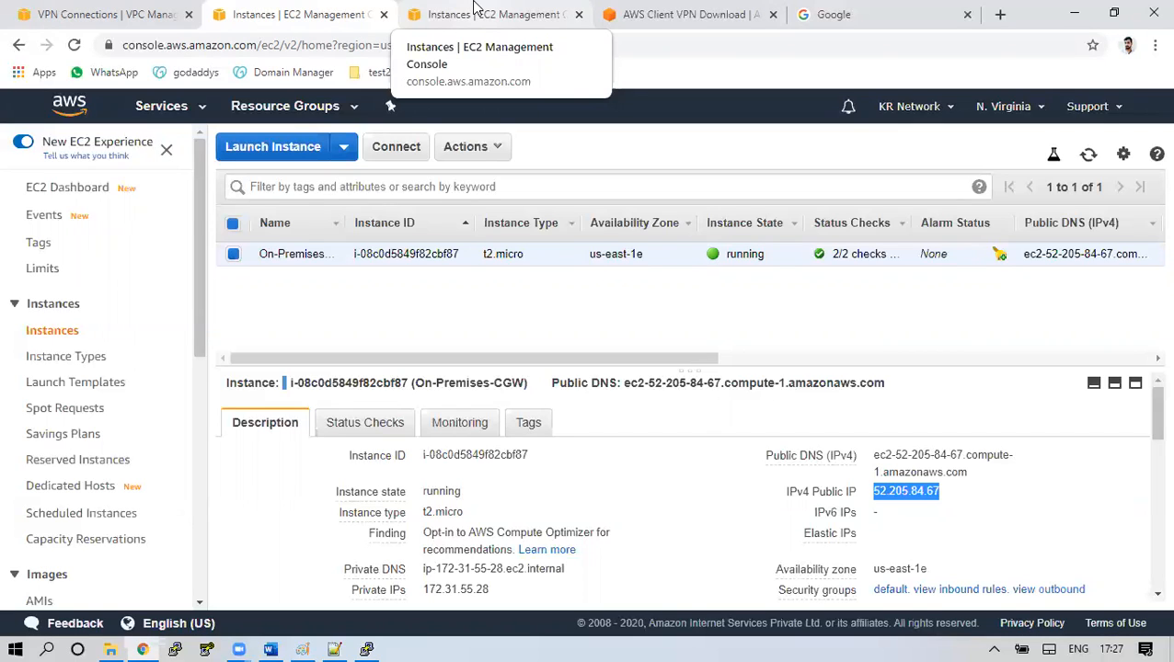
Switch the other Instances tab to the Asia Pacific (Mumbai) region, then return to the VPN connection page
click(488, 14)
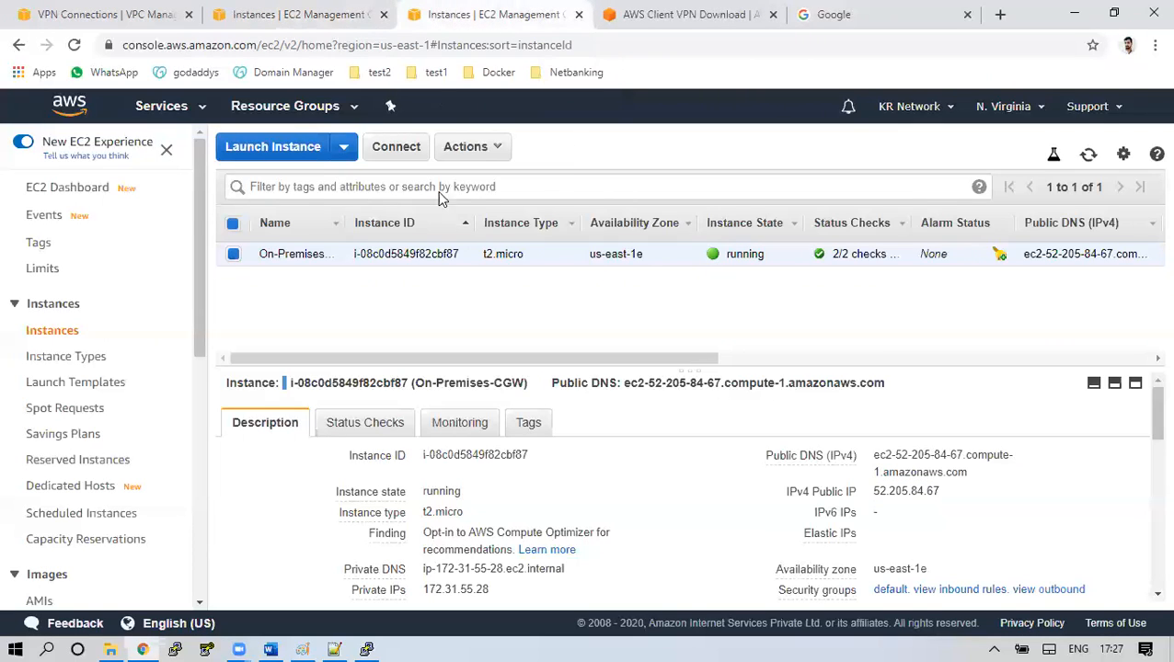
click(1003, 106)
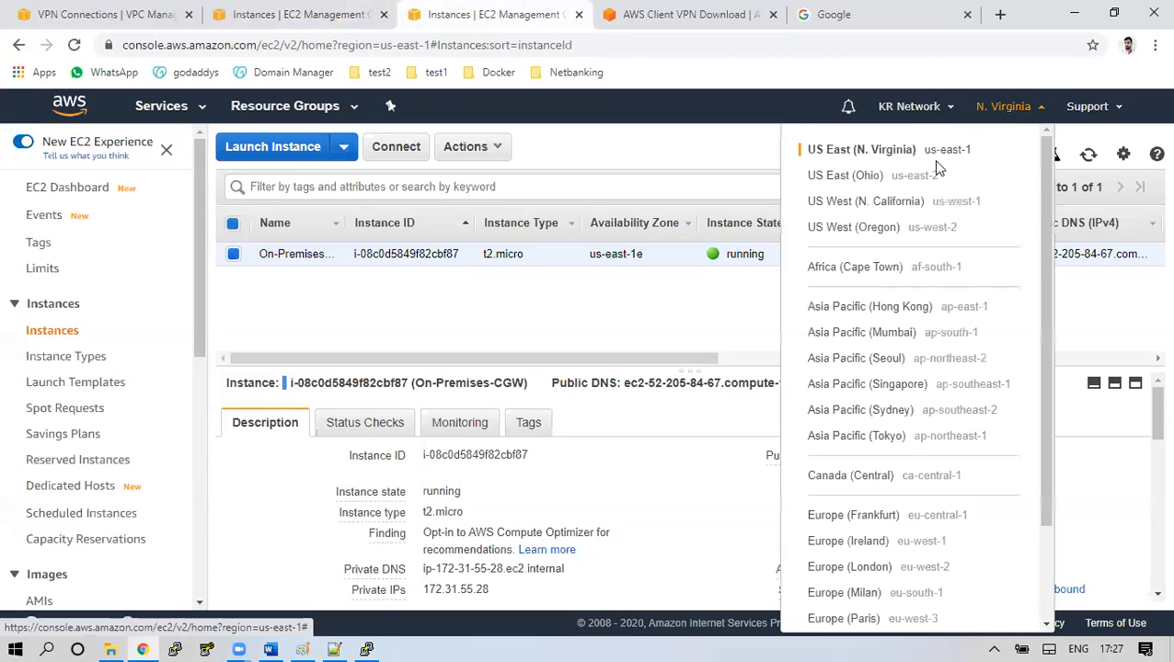
click(913, 334)
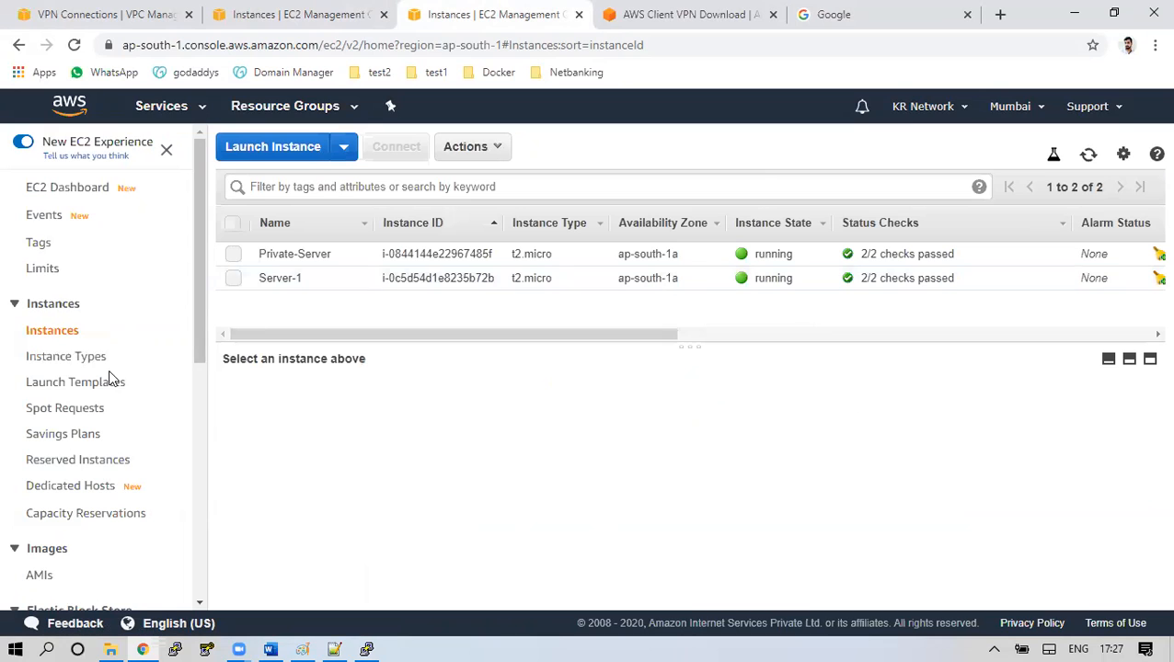
click(42, 13)
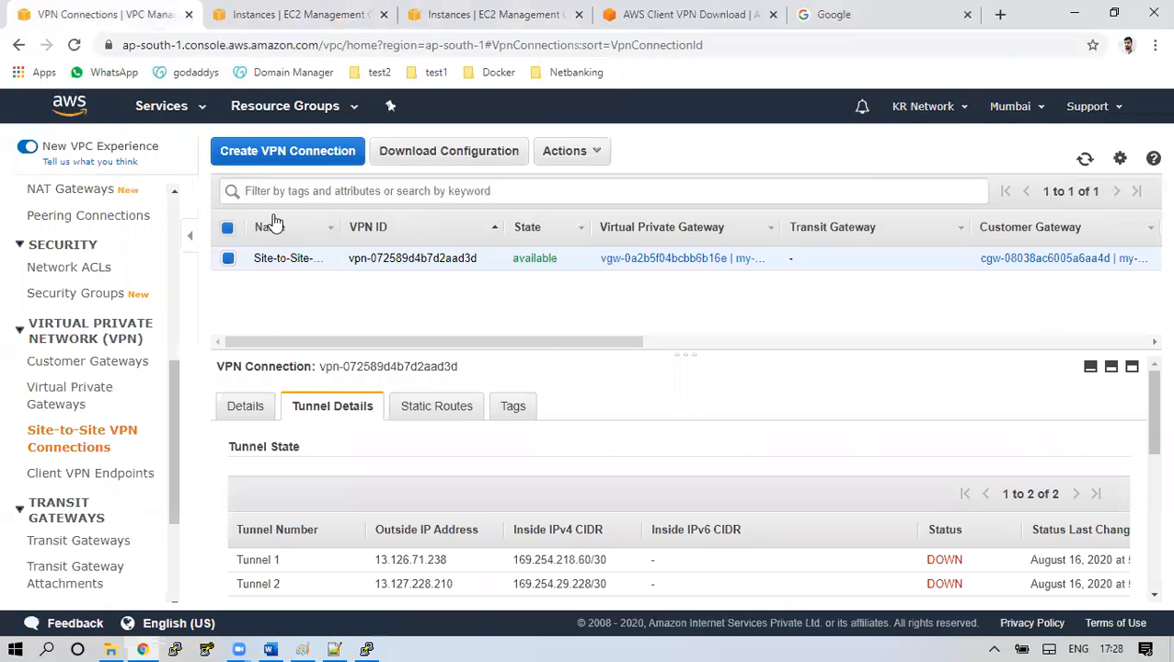
Refresh the VPN status several times (still down), then list Mumbai's VPCs, including Prod-Net 192.168.0.0/24
click(1085, 161)
click(1084, 161)
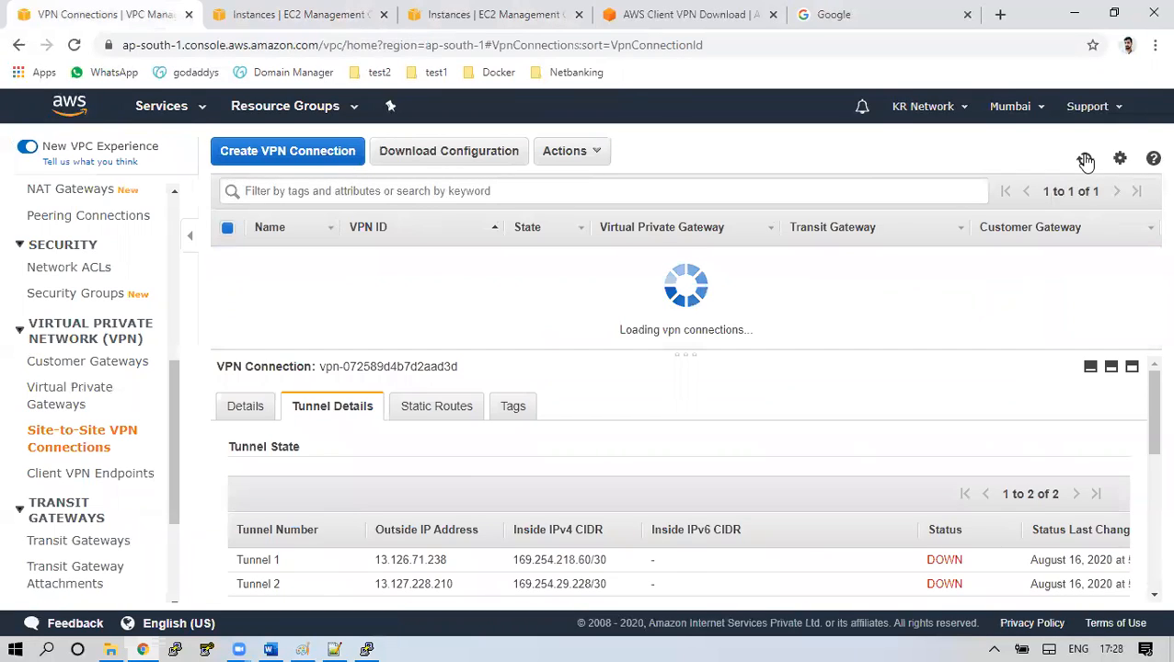
click(1085, 161)
click(1085, 160)
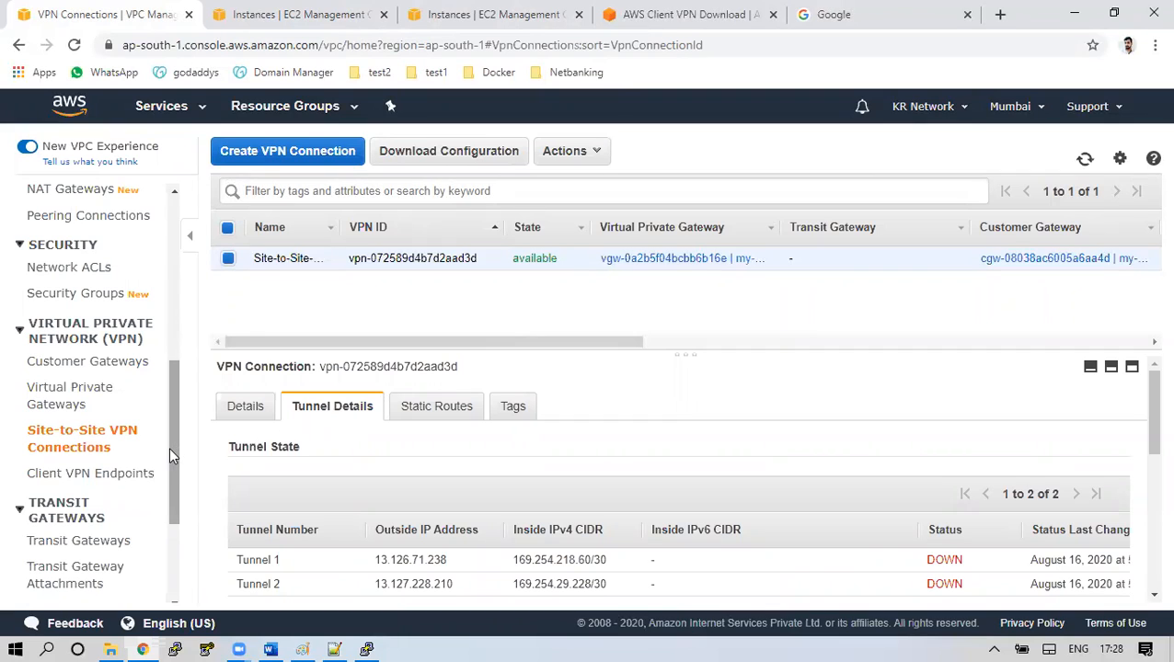
drag(171, 446, 194, 339)
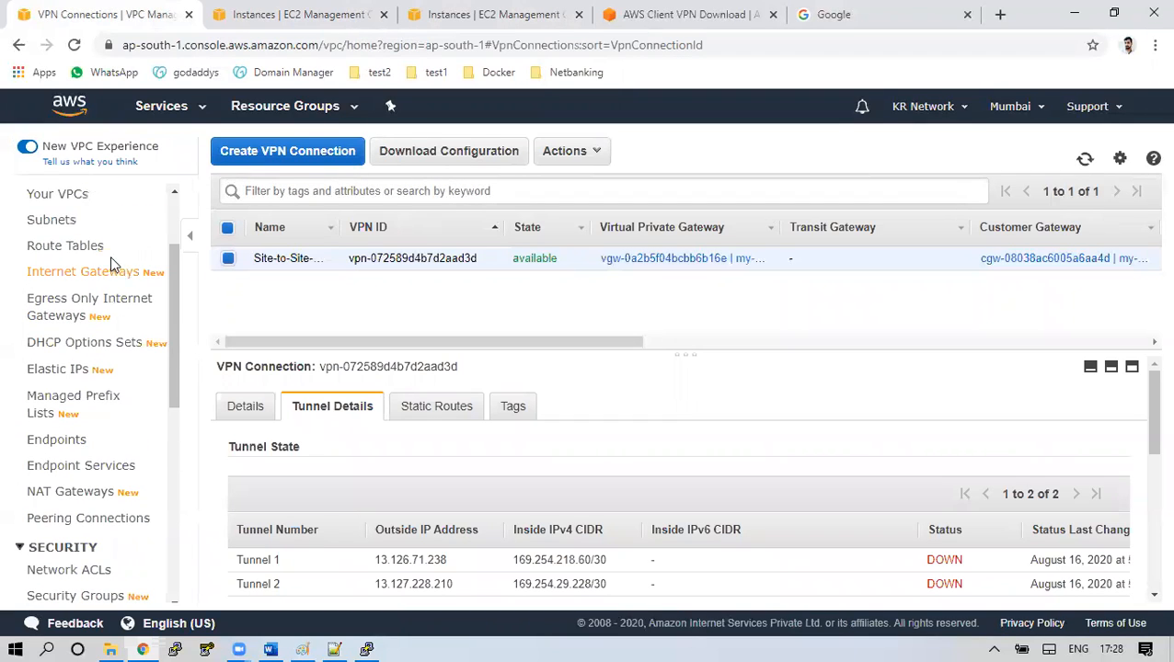
click(80, 197)
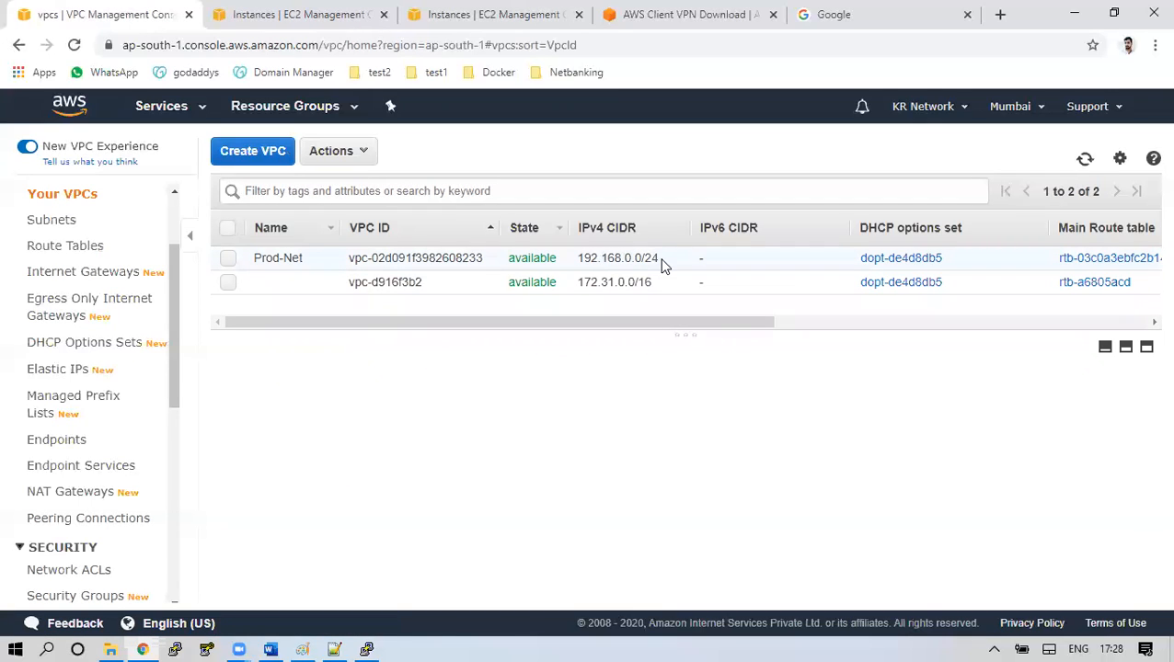
Open the on-premises instance's N. Virginia VPC (172.31.0.0/16) from its details, then return to Mumbai's VPC list
click(485, 9)
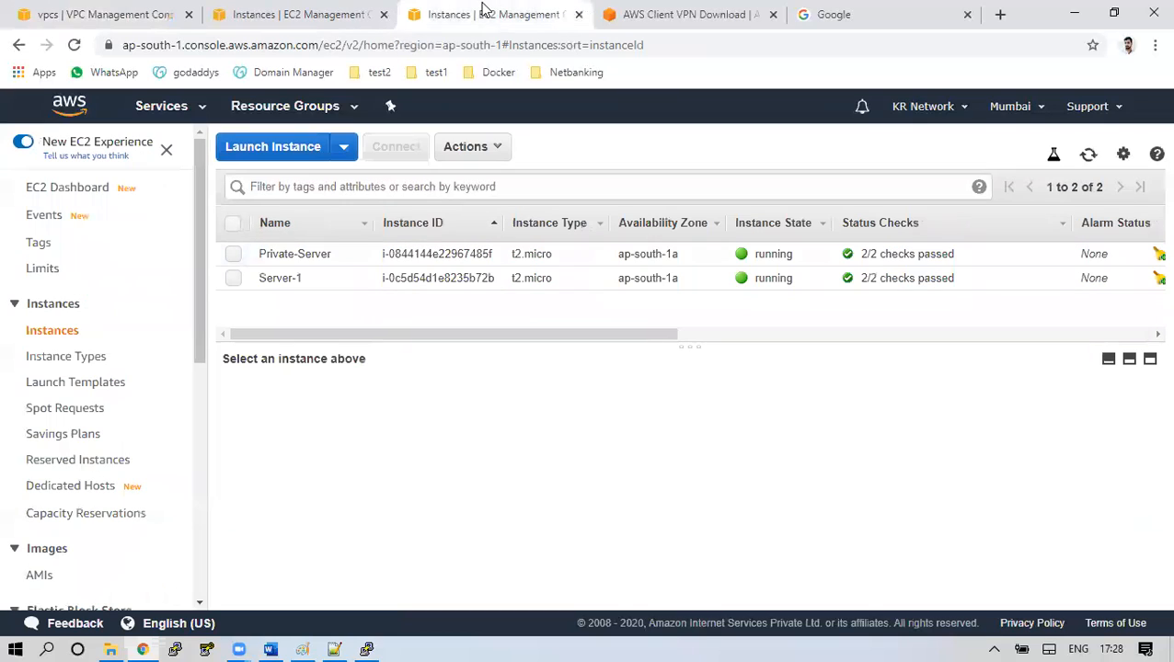
click(375, 8)
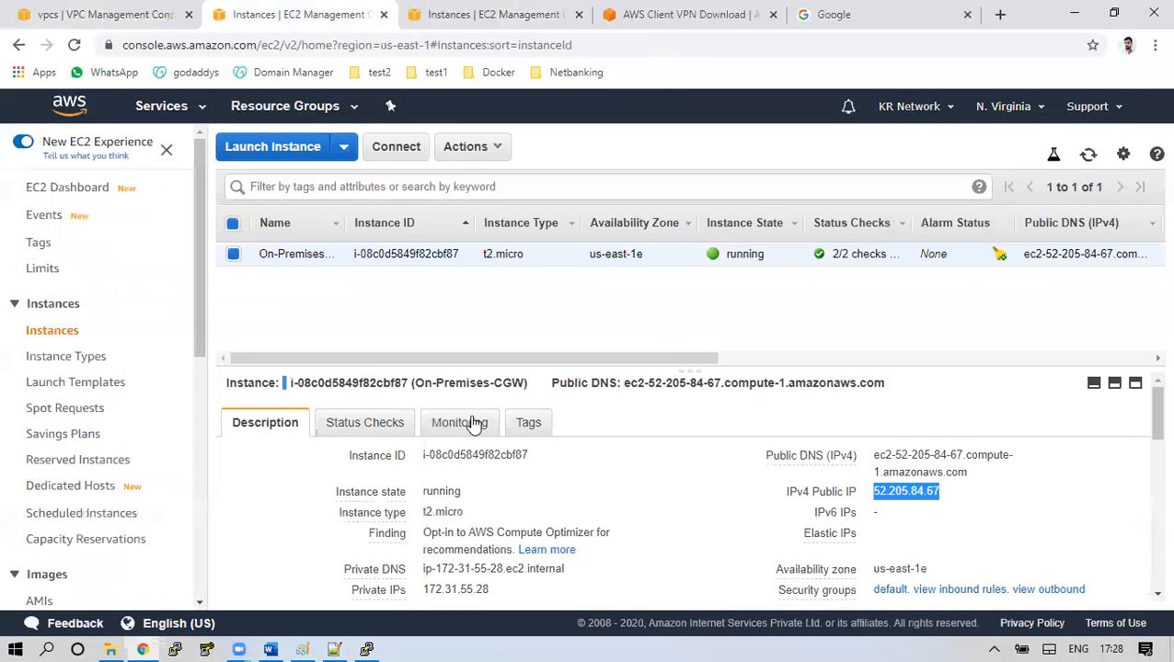
scroll(513, 511, down, 1)
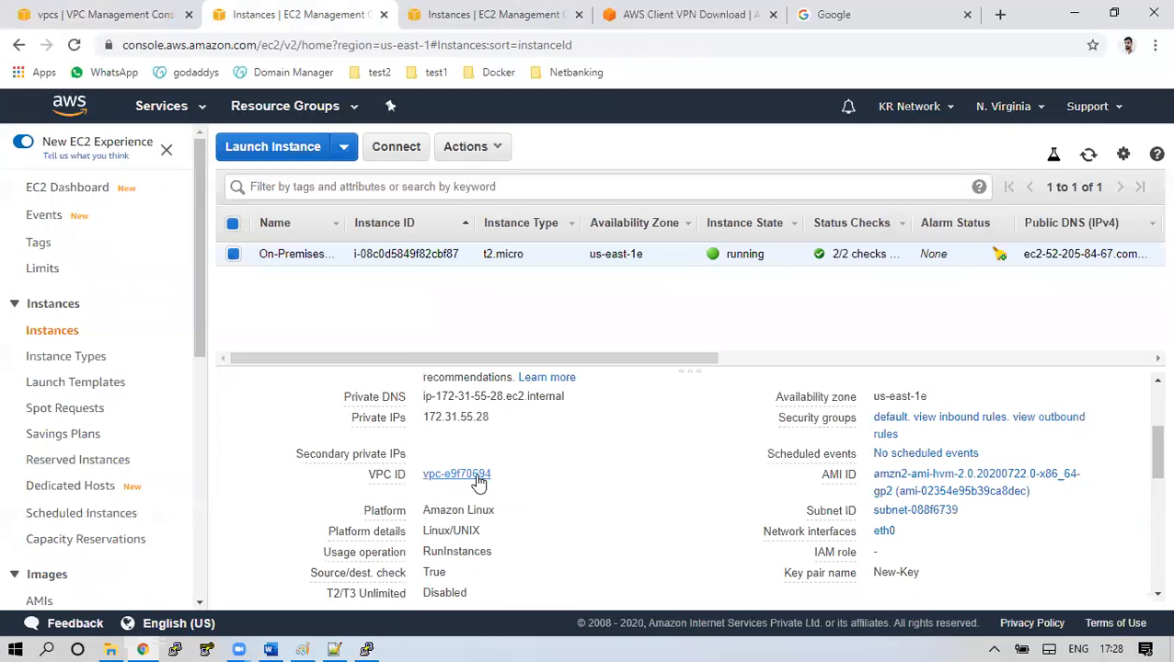
click(478, 476)
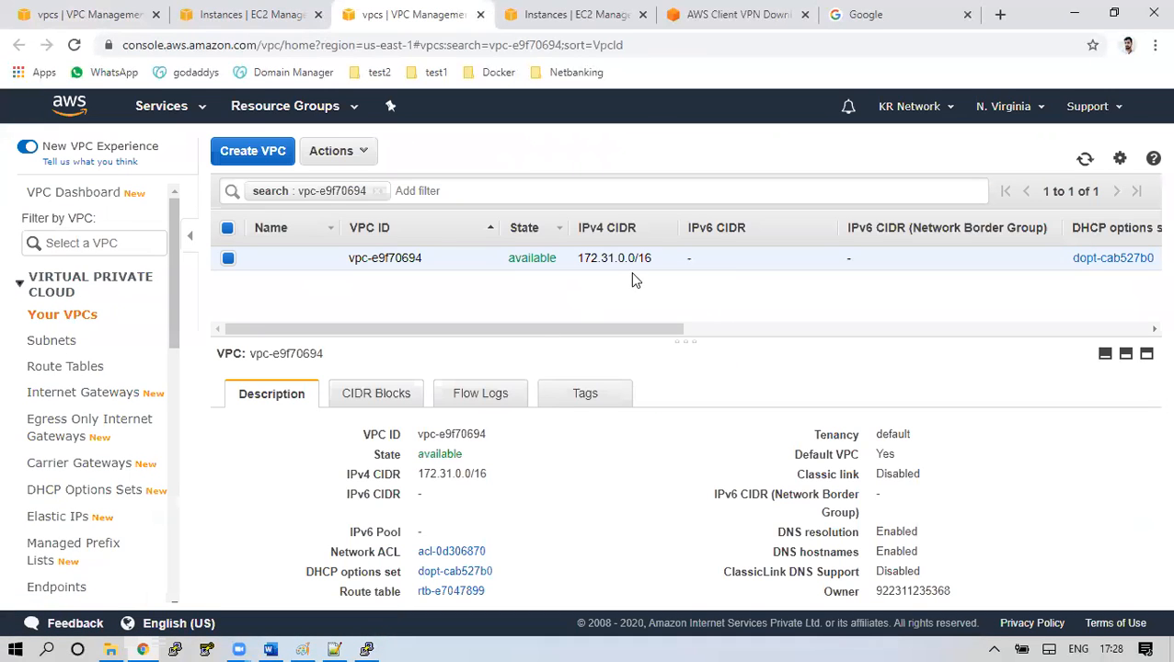
click(136, 11)
Review the Mumbai customer gateway 52.205.84.67 with an enlarged details pane
scroll(155, 471, down, 1)
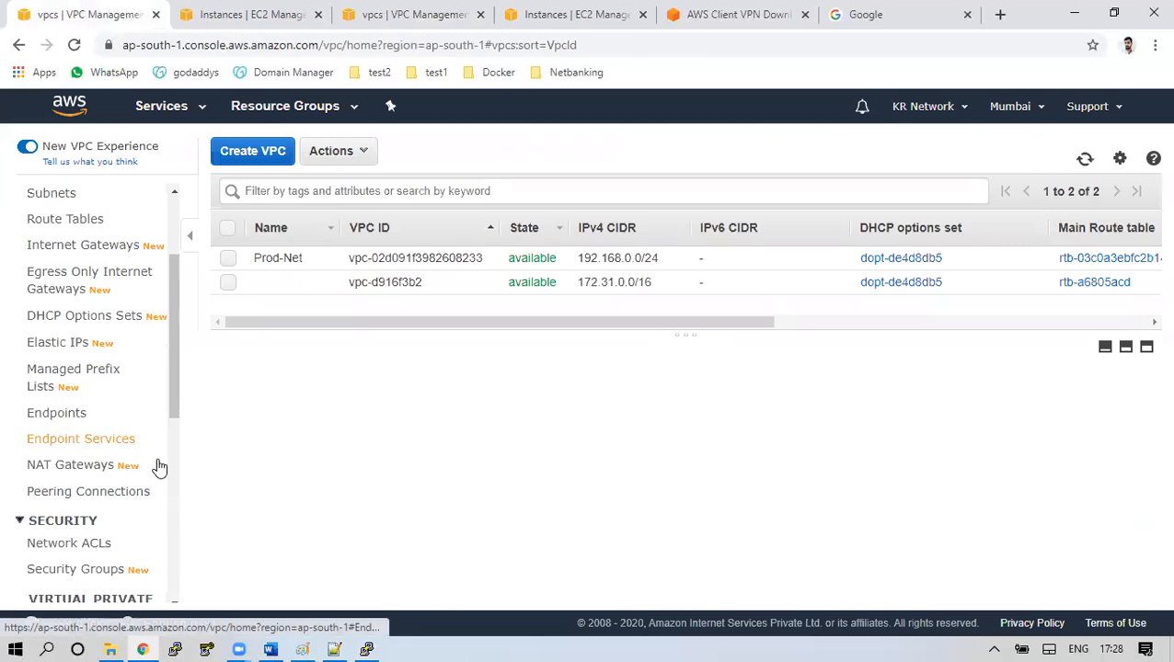
scroll(158, 467, down, 3)
click(87, 411)
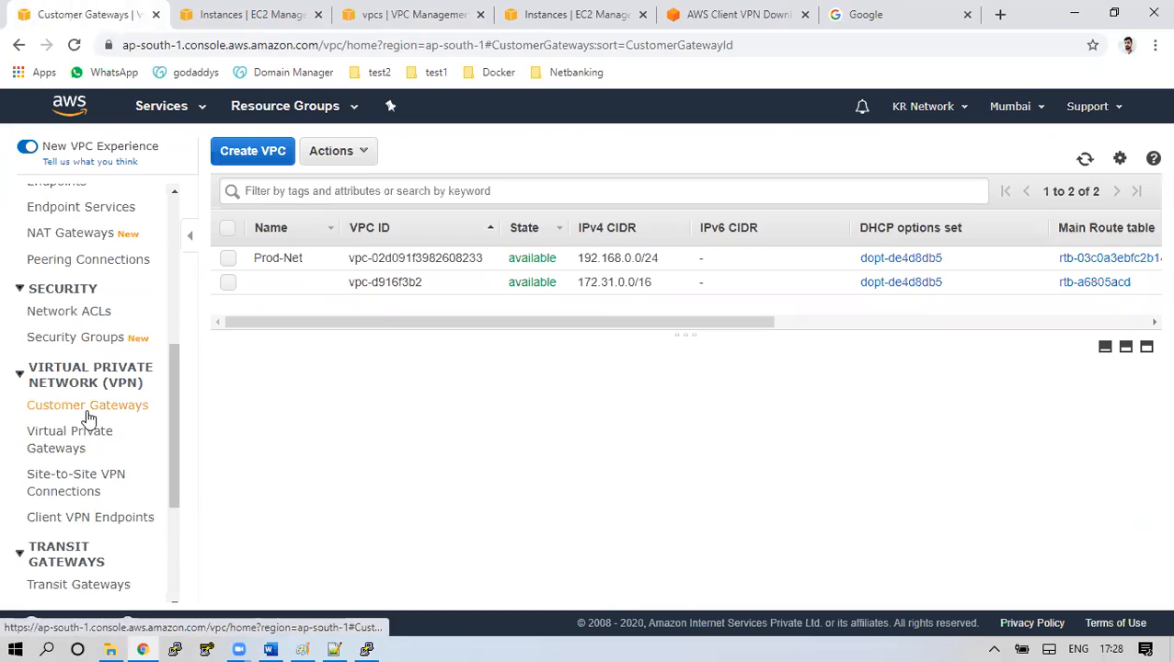
drag(552, 469, 559, 366)
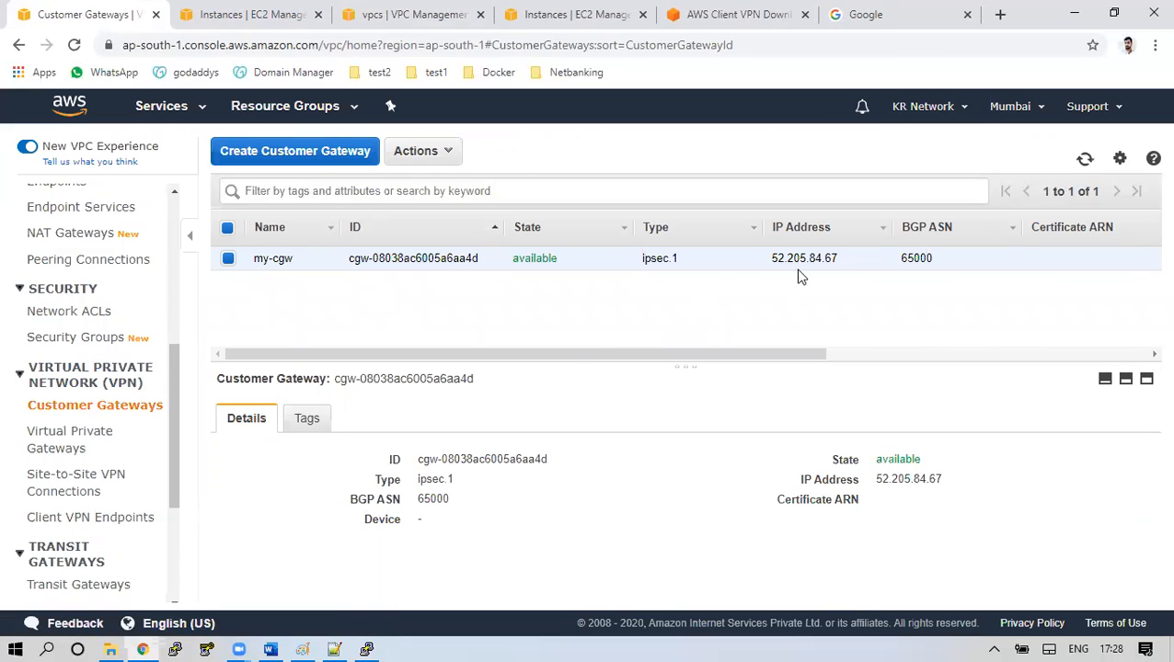
Review the virtual private gateway attached to Prod-Net, then open the route tables list
click(87, 437)
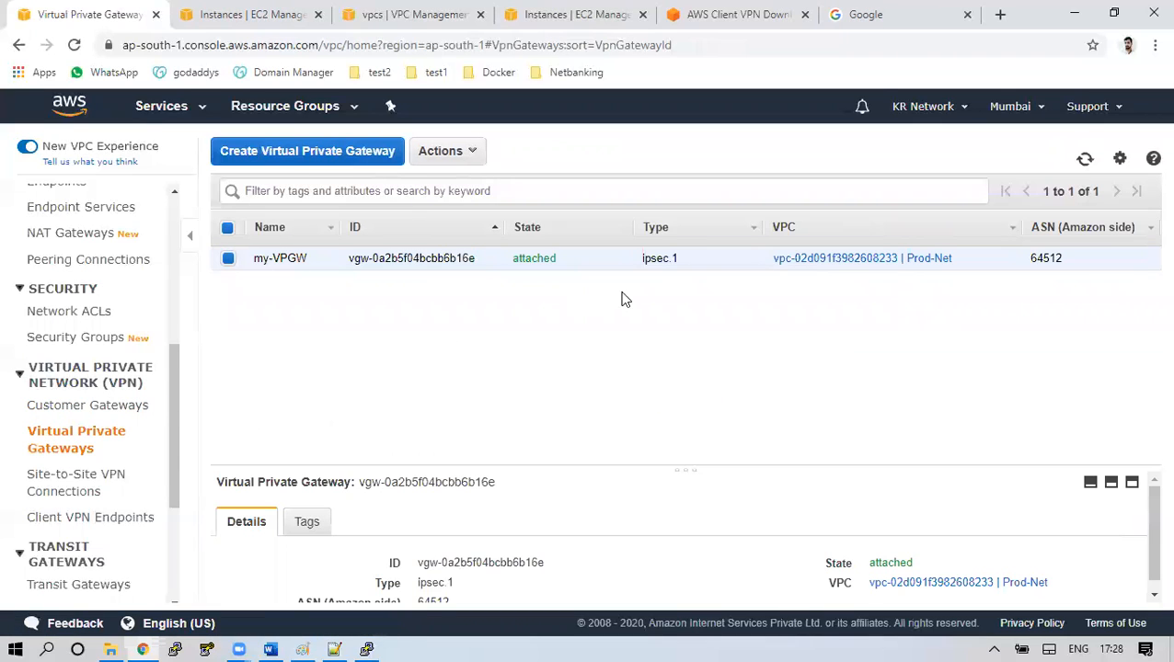
drag(632, 466, 607, 381)
scroll(115, 335, up, 4)
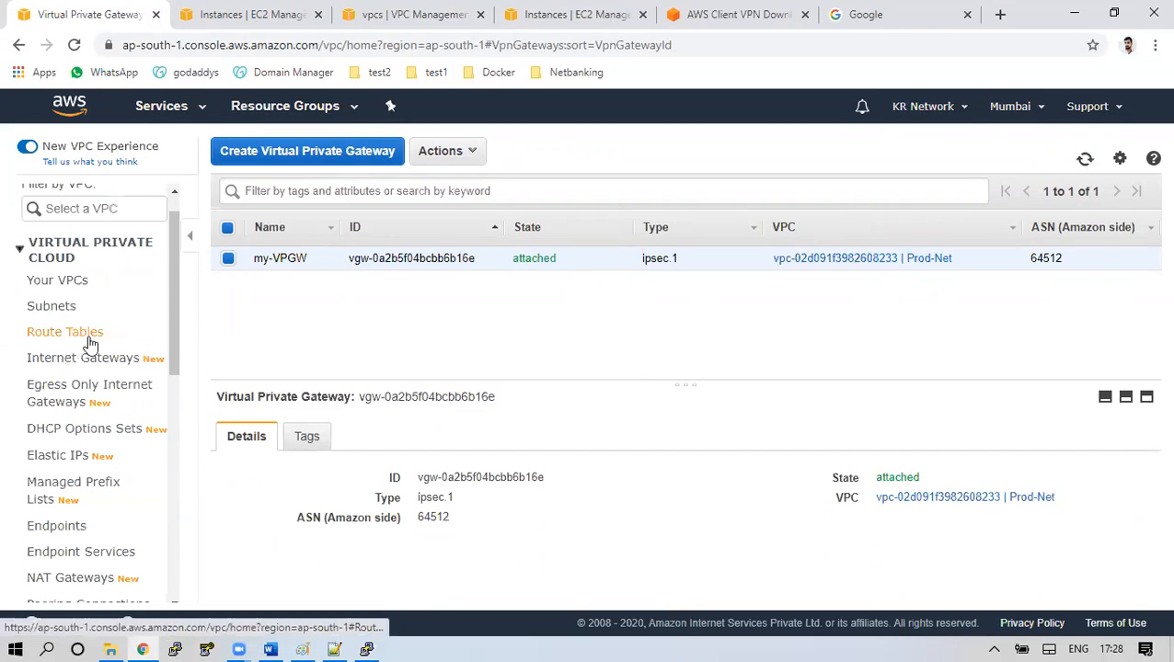
click(87, 338)
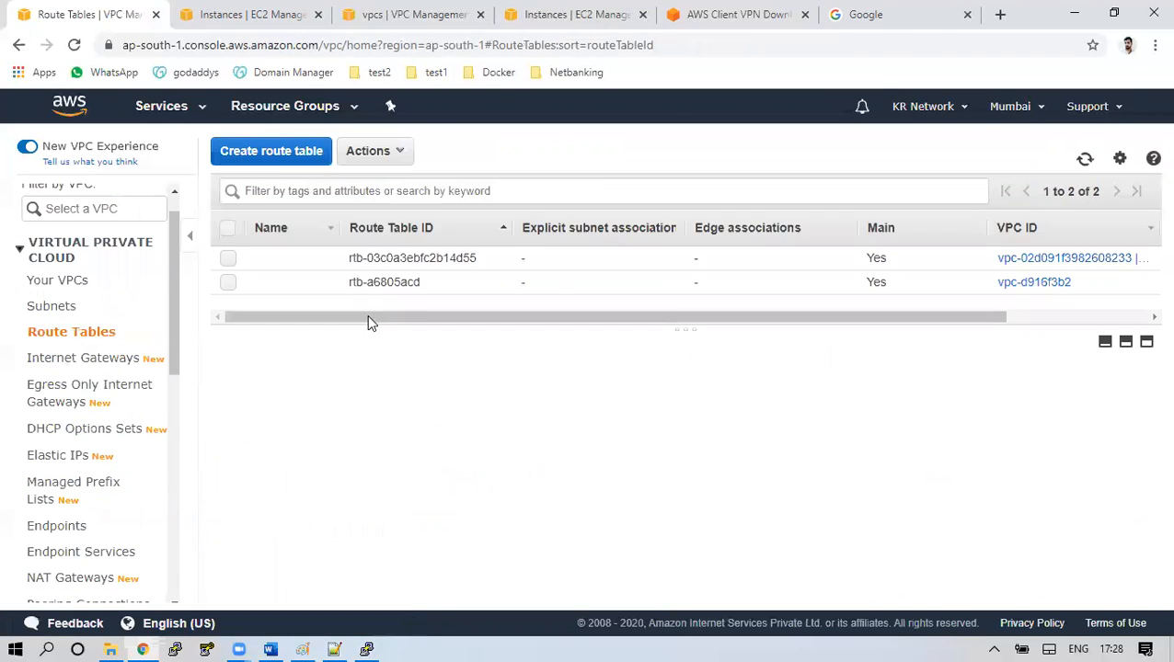
Inspect the Prod-Net route table's routes and confirm propagation from my-VPGW is Yes
click(418, 262)
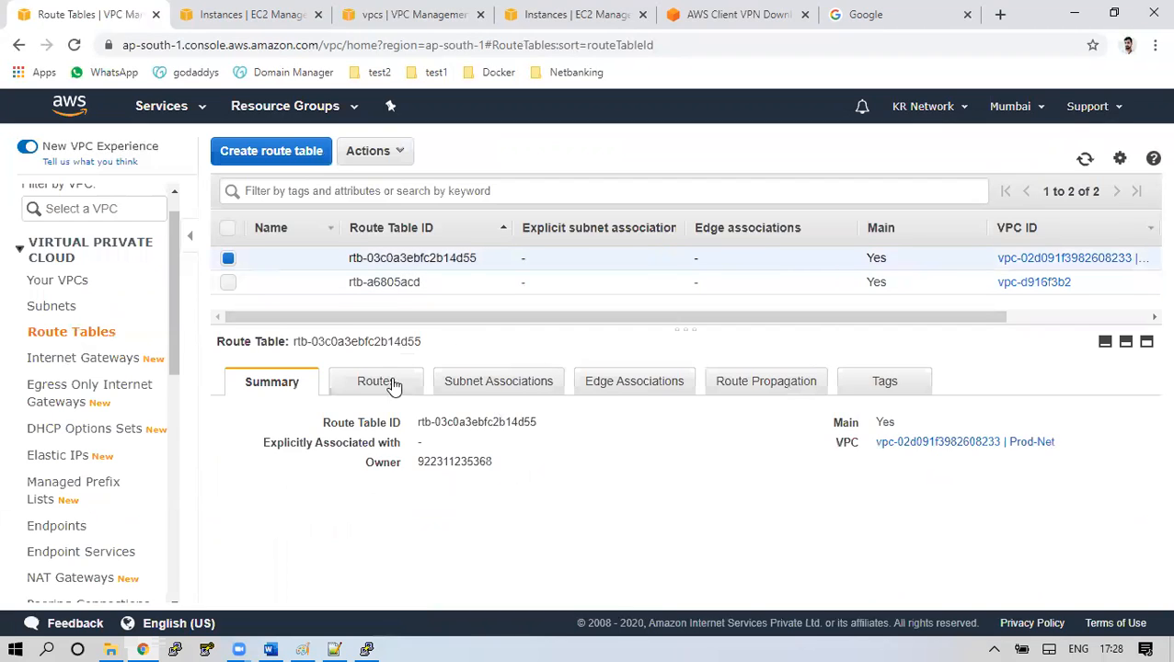
click(394, 384)
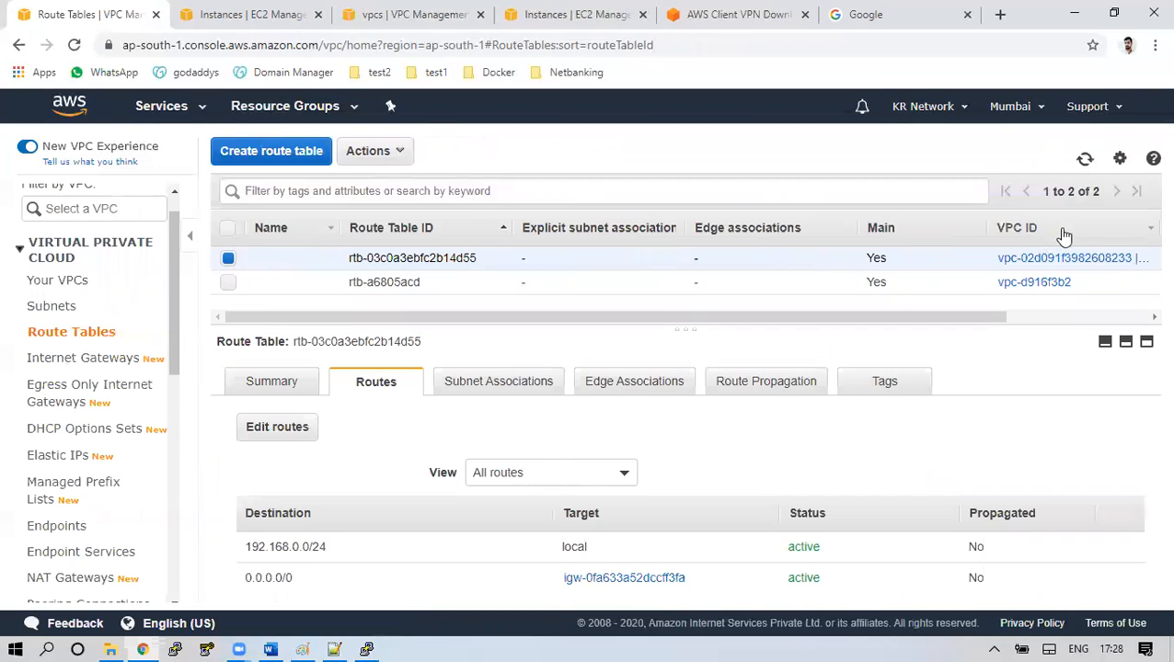
click(1084, 160)
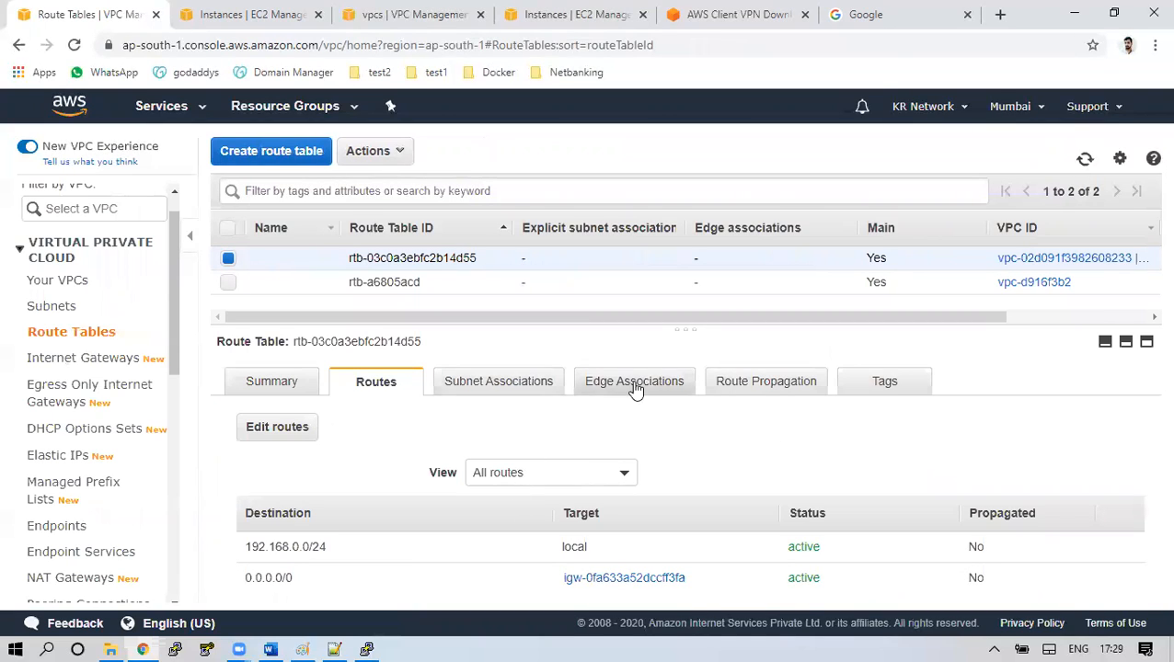
click(738, 386)
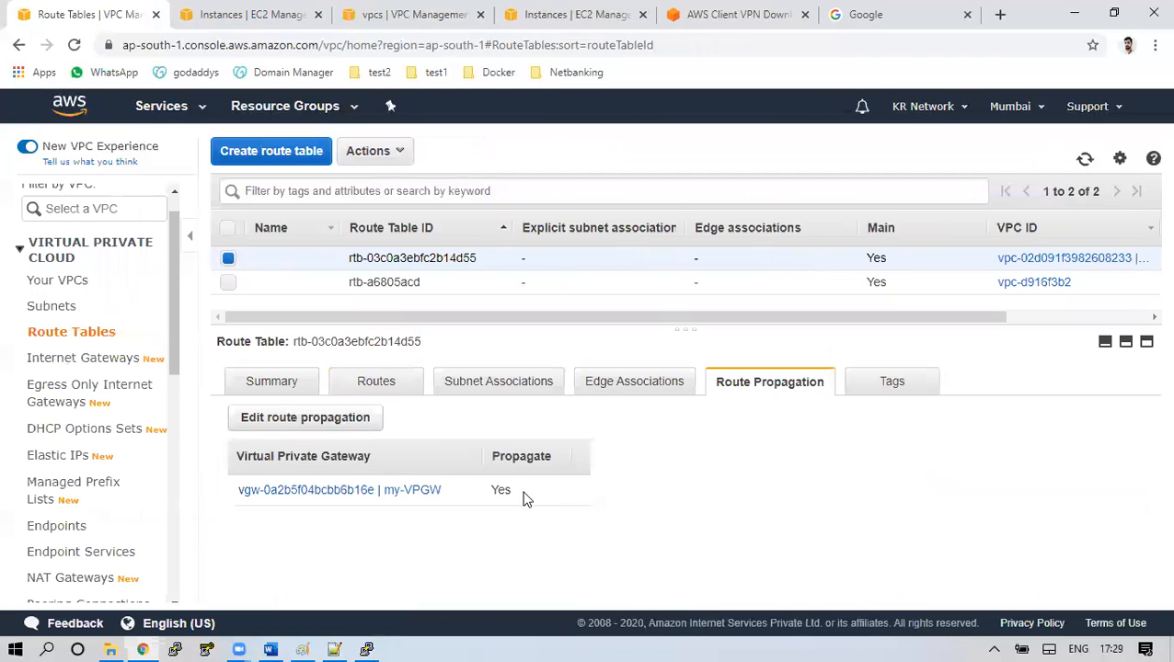
scroll(122, 509, down, 6)
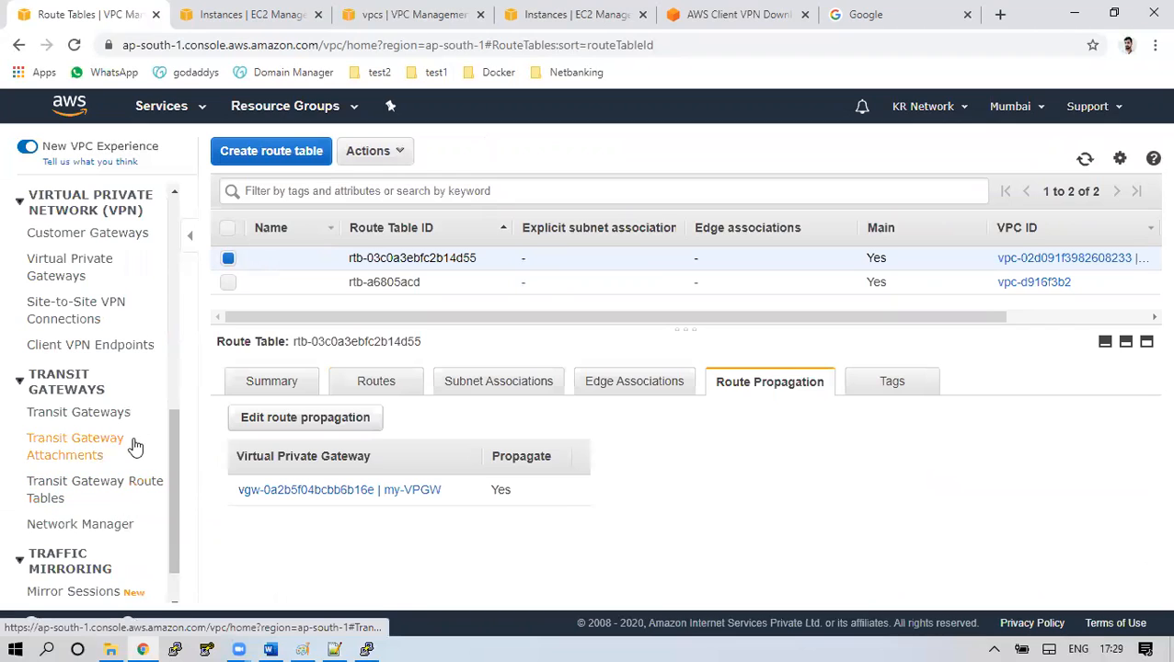
Open the VPN connection's tunnel details and refresh its status twice
click(84, 316)
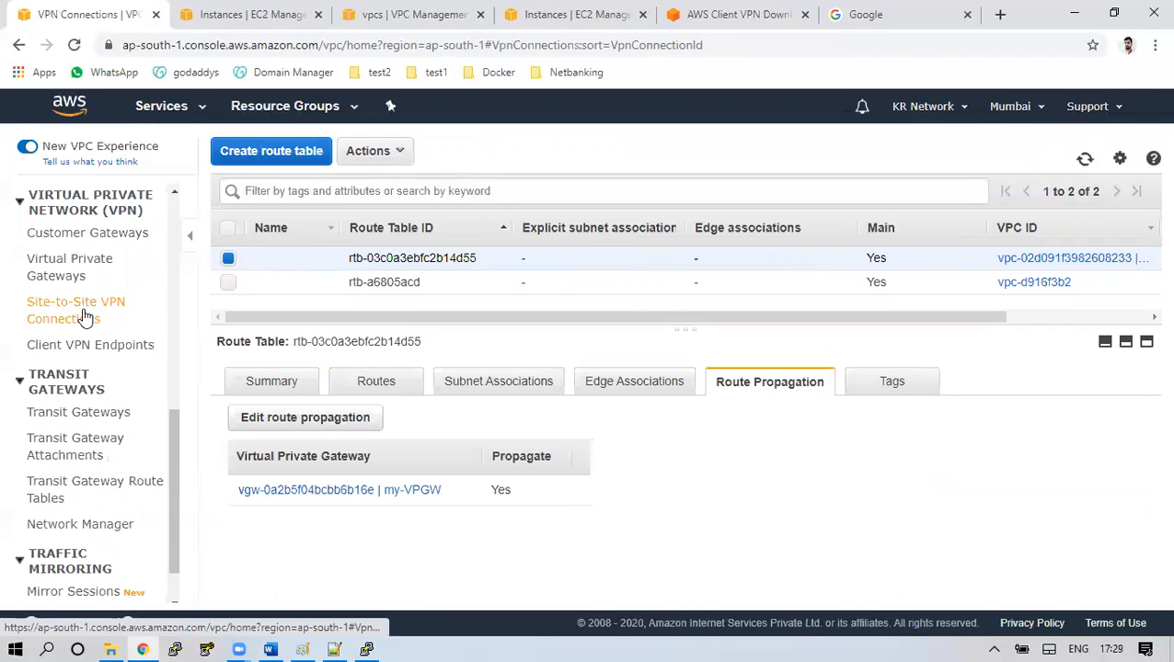
click(355, 406)
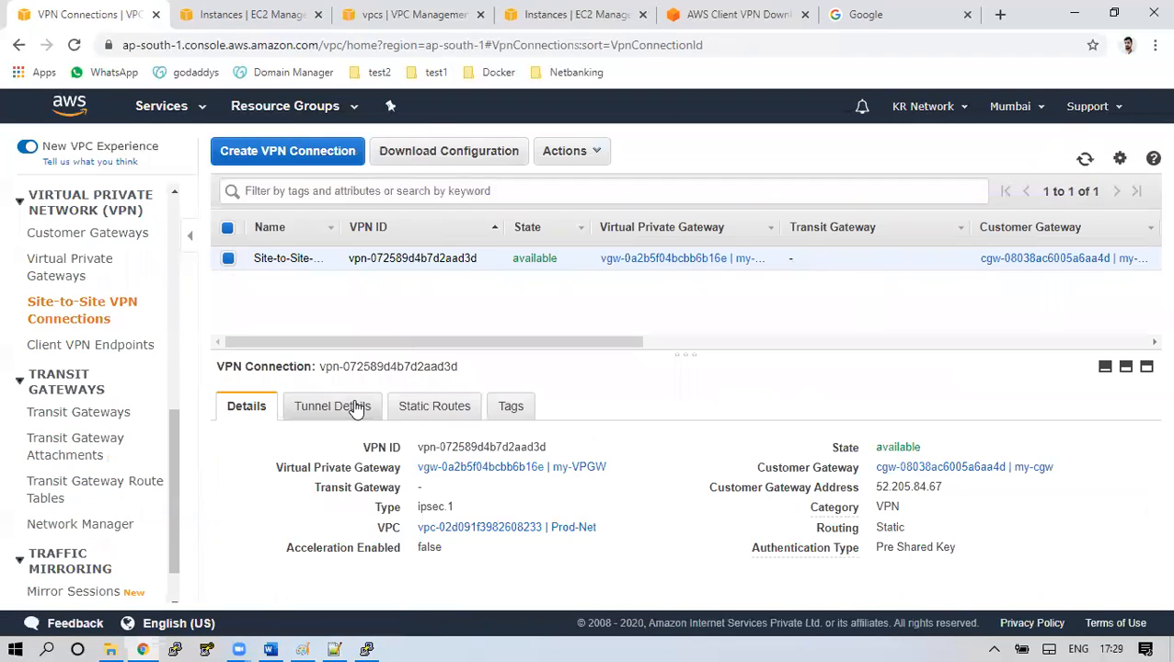
click(1084, 159)
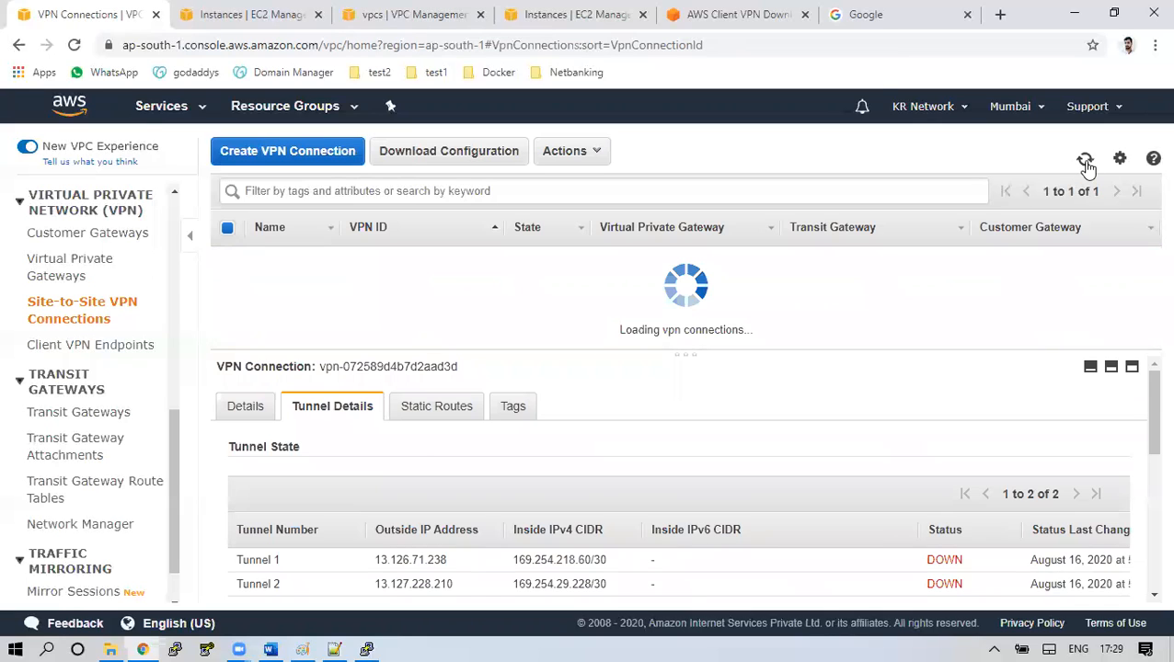
click(1084, 159)
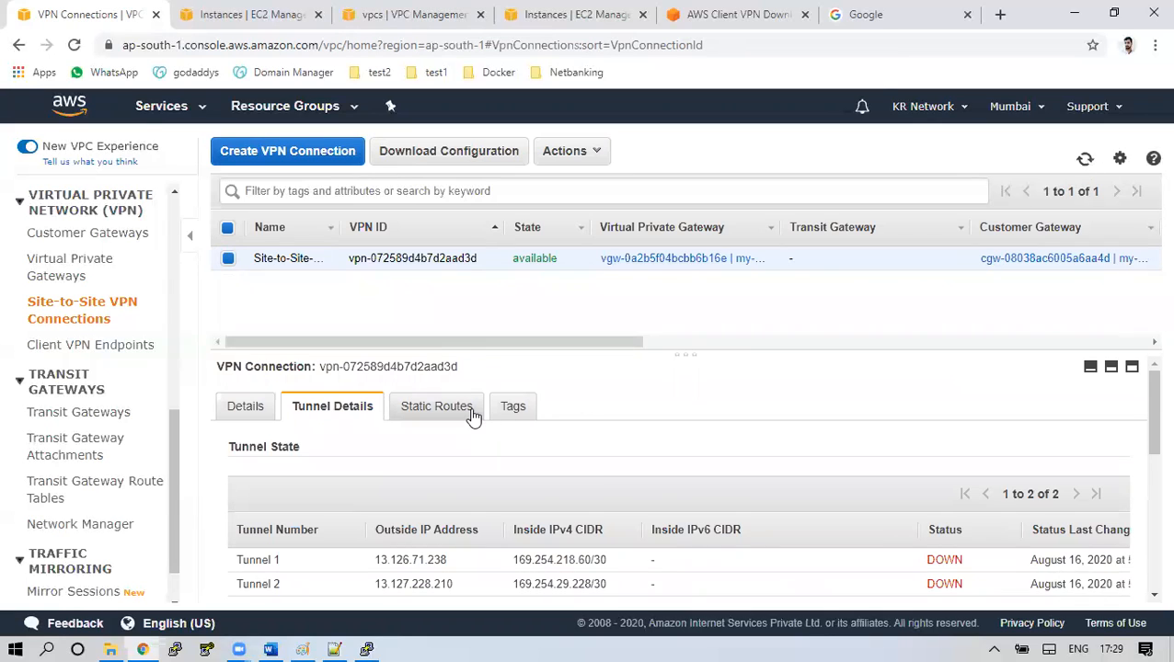
Highlight the 172.31.0.0/16 static route prefix, then switch to the Libreswan server's PuTTY session
click(436, 406)
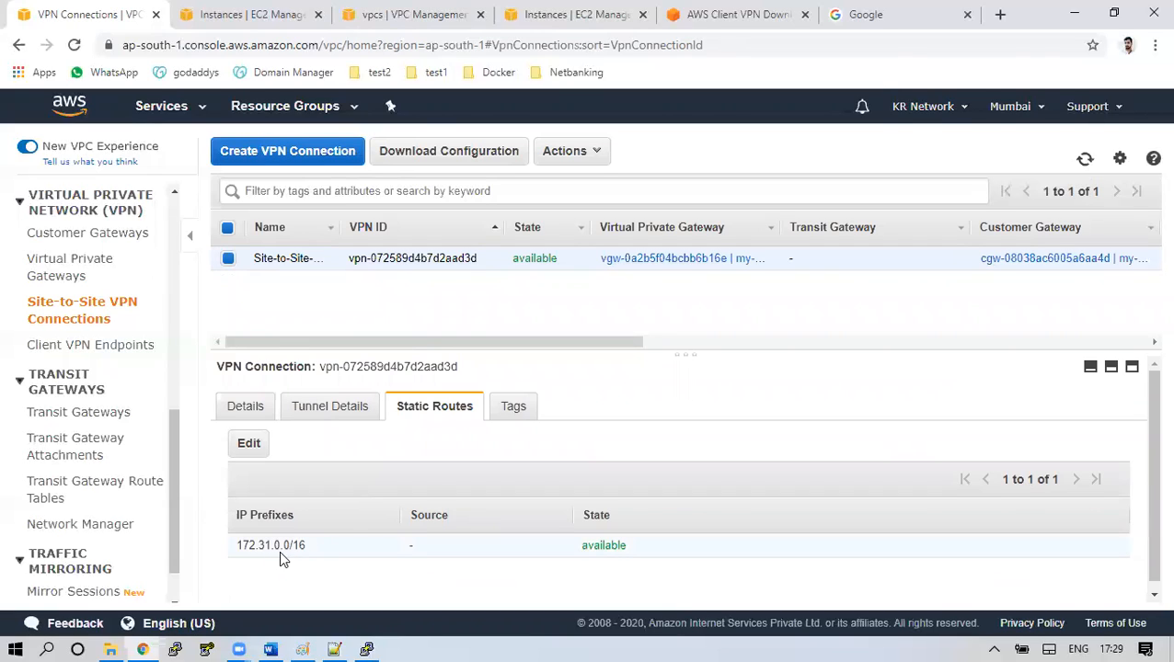
drag(305, 546, 236, 553)
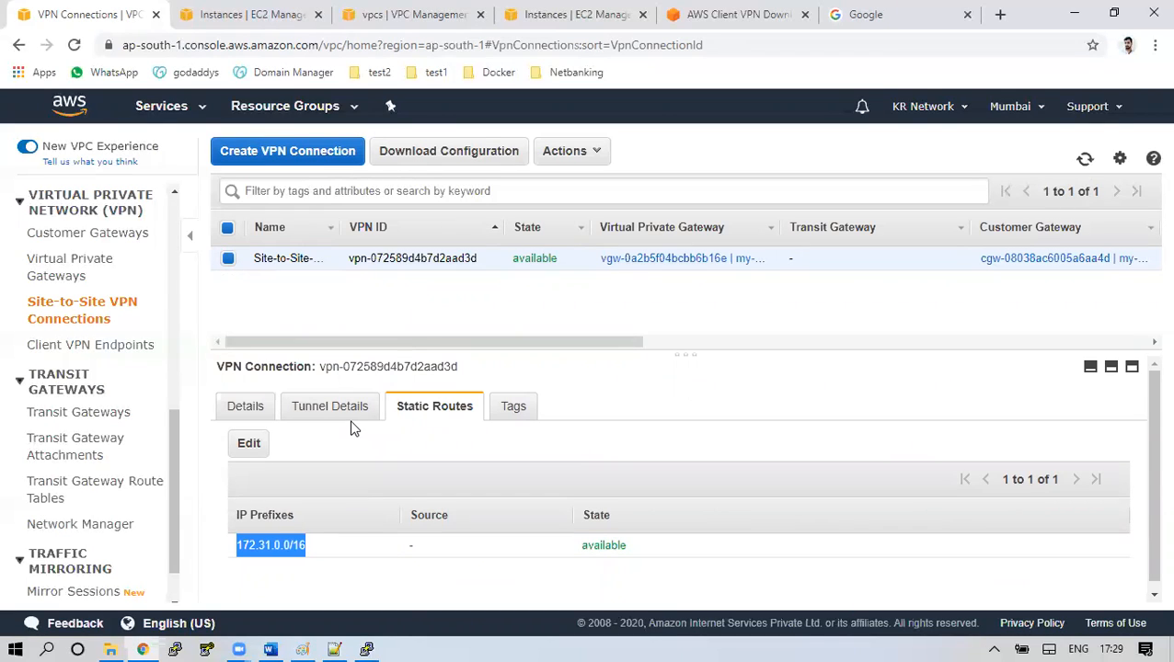
click(366, 650)
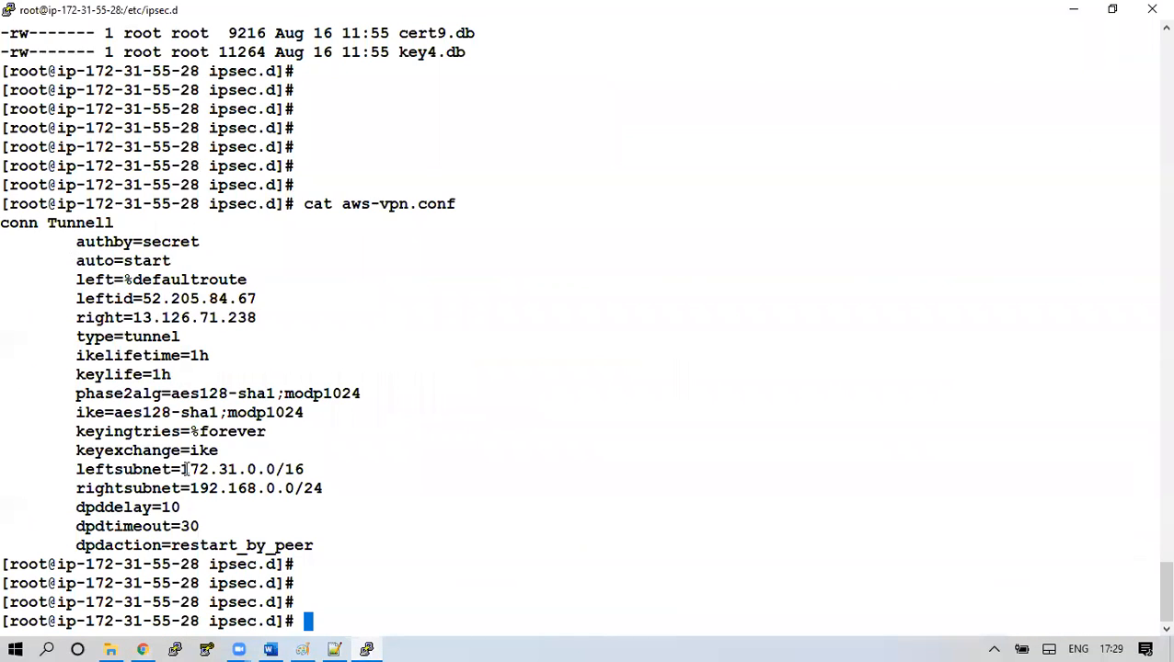
Highlight leftsubnet 172.31.0.0/16 and rightsubnet 192.168.0.0/24 in the Tunnell config
drag(184, 469, 237, 469)
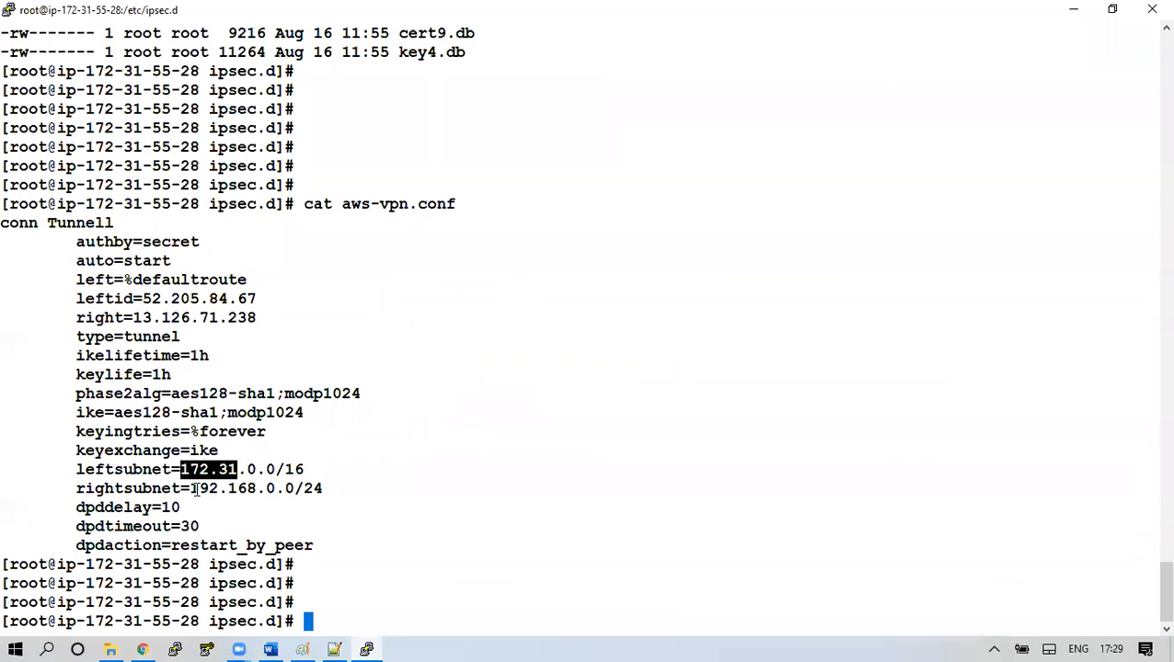
drag(191, 489, 294, 488)
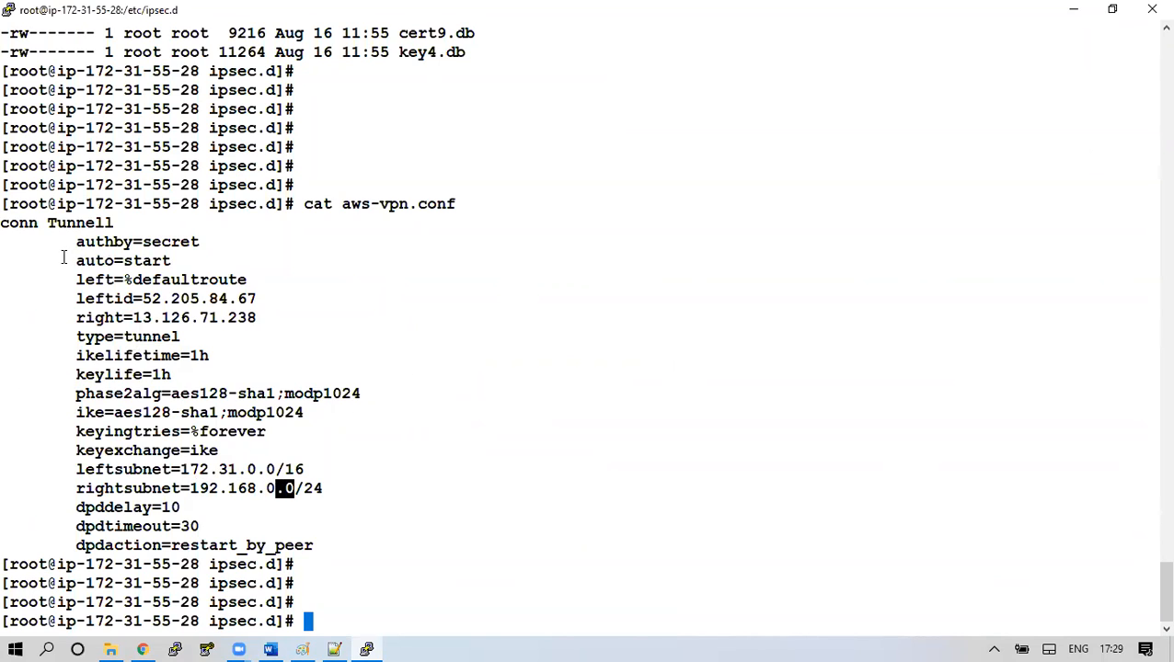
drag(8, 225, 285, 508)
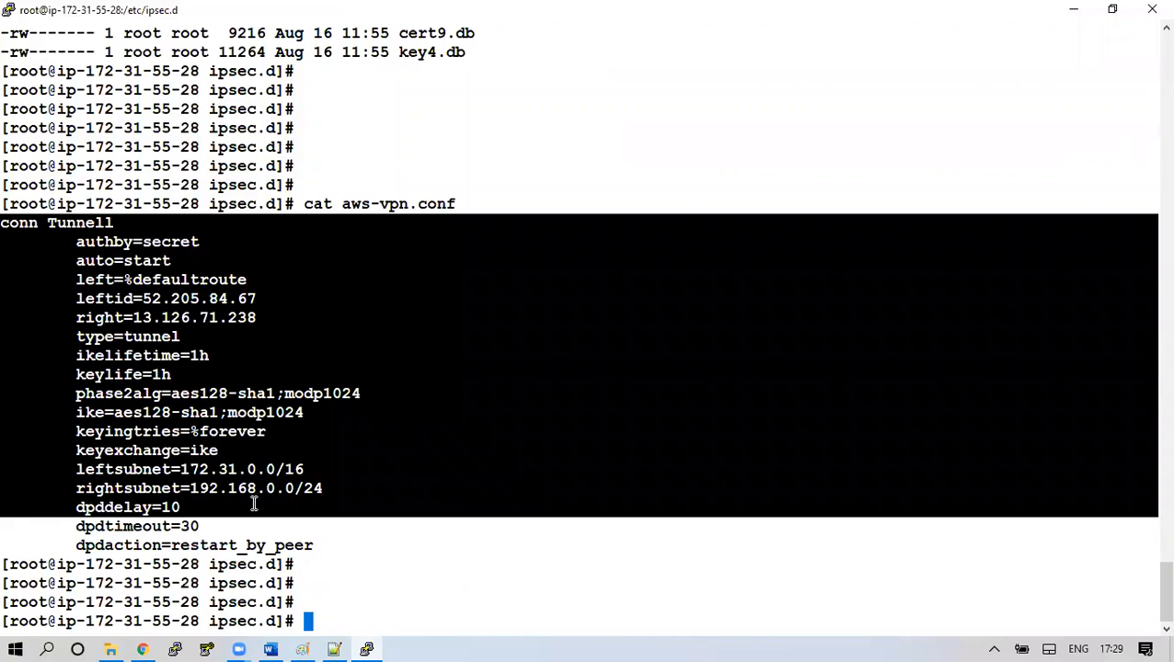
click(286, 508)
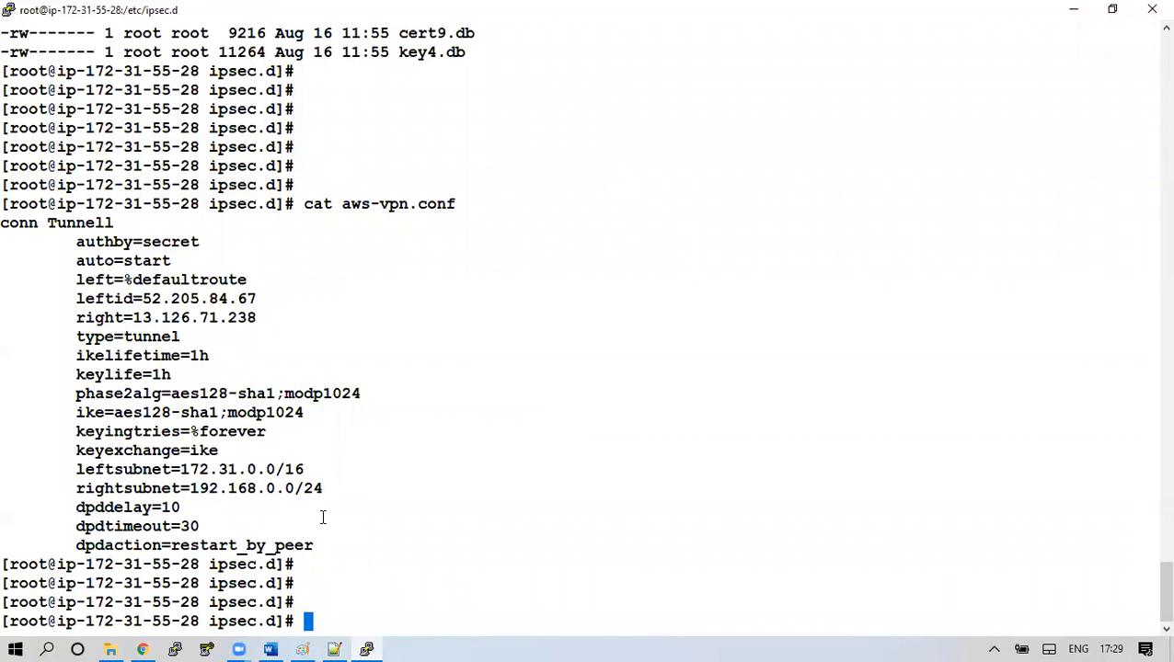
Recall and run 'service ipsec status' from command history
key(Return)
key(Up)
key(Up)
key(Up)
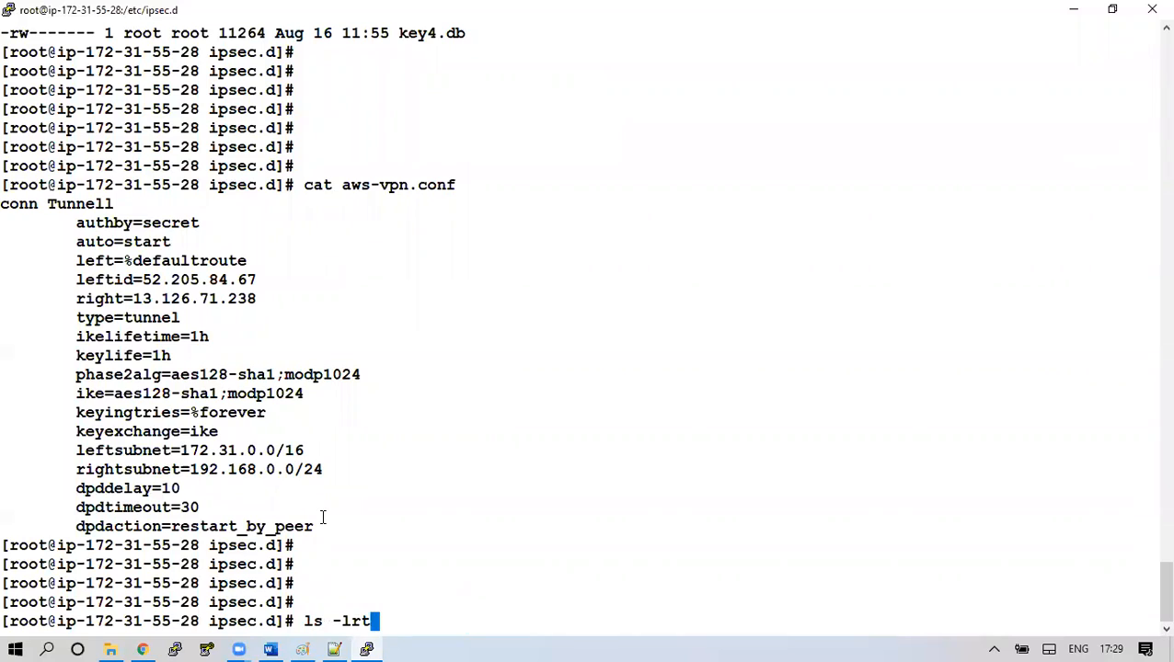
key(Up)
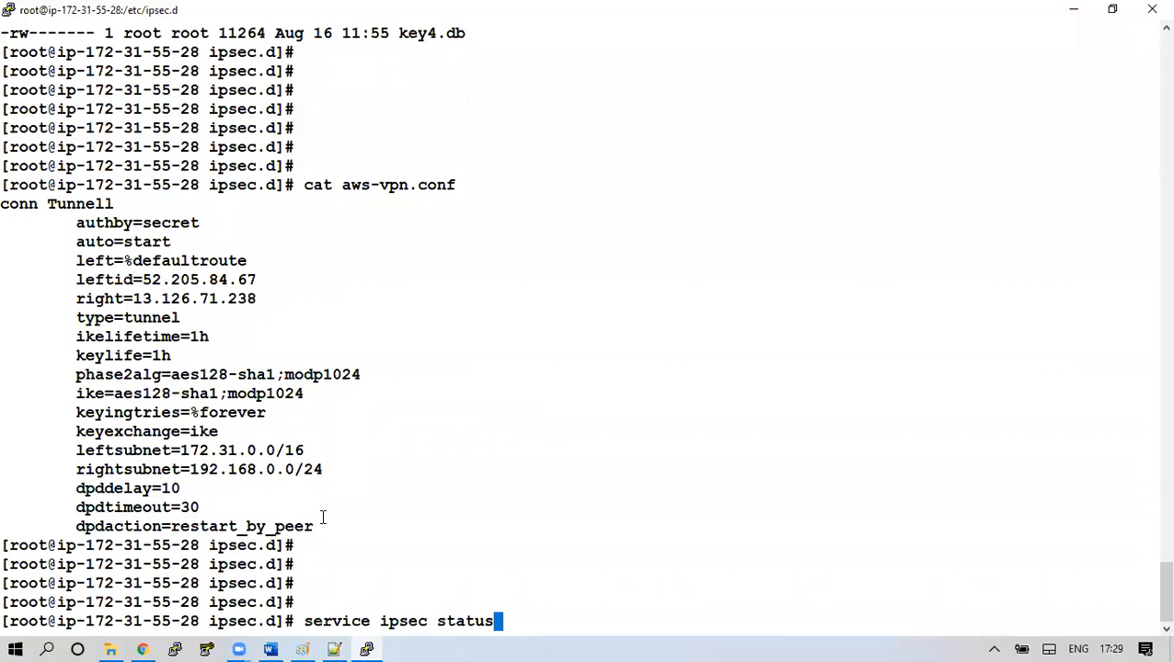
key(Return)
List ipsec.d with ls -lrt and display the pre-shared key in aws-vpn.secrets
key(Return)
key(Return)
key(Return)
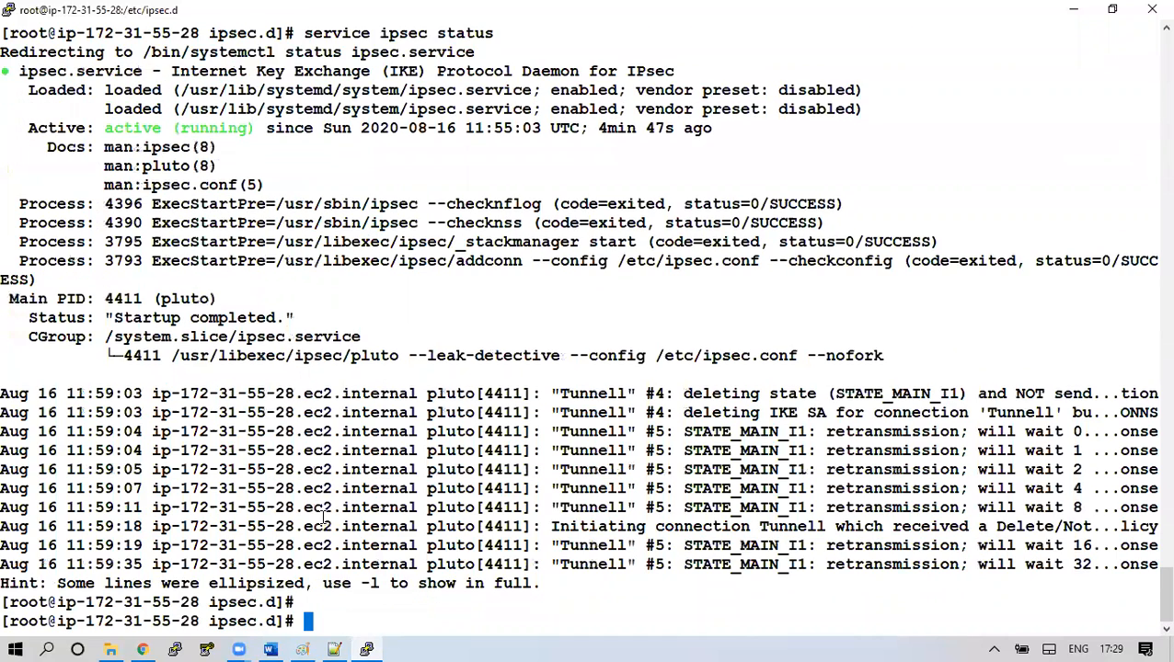
text(ls -lrt)
key(Return)
key(Return)
key(Return)
key(Return)
text(cat aws-)
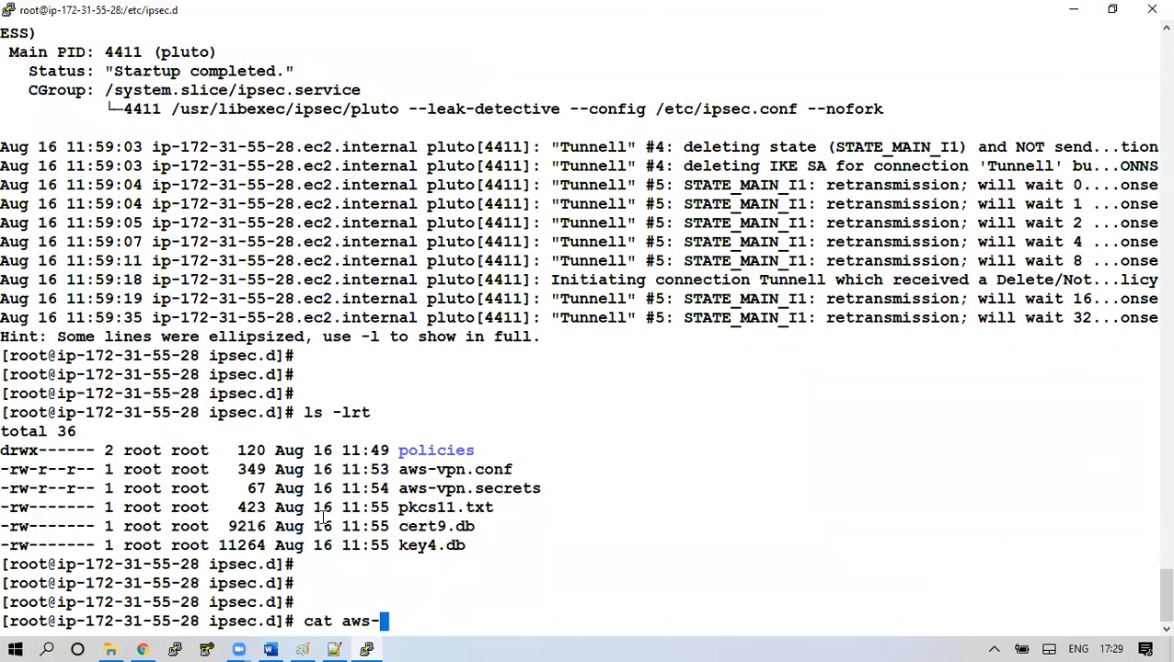
text(vpn.)
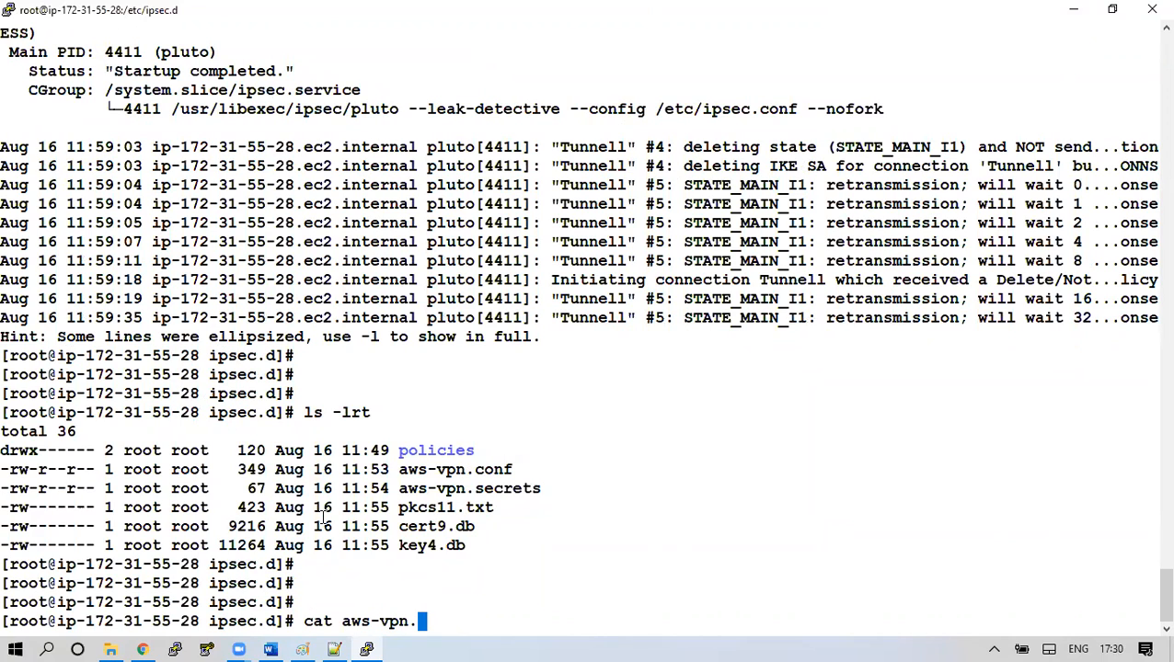
text(se)
key(Tab)
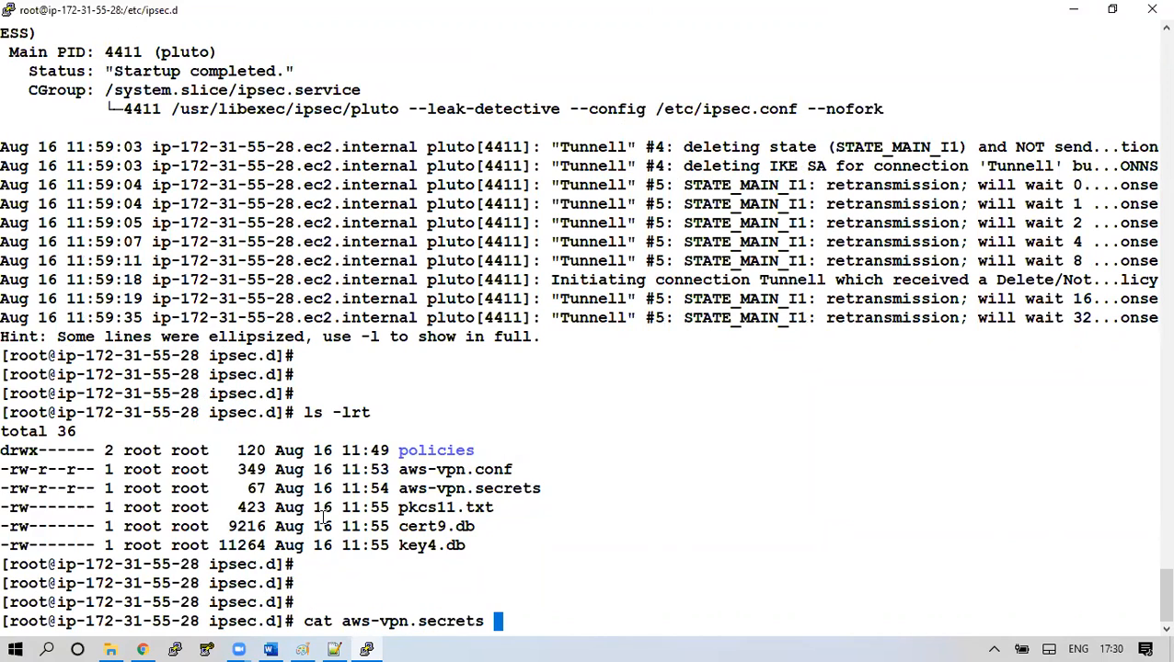
key(Return)
key(Return)
key(Return)
key(Return)
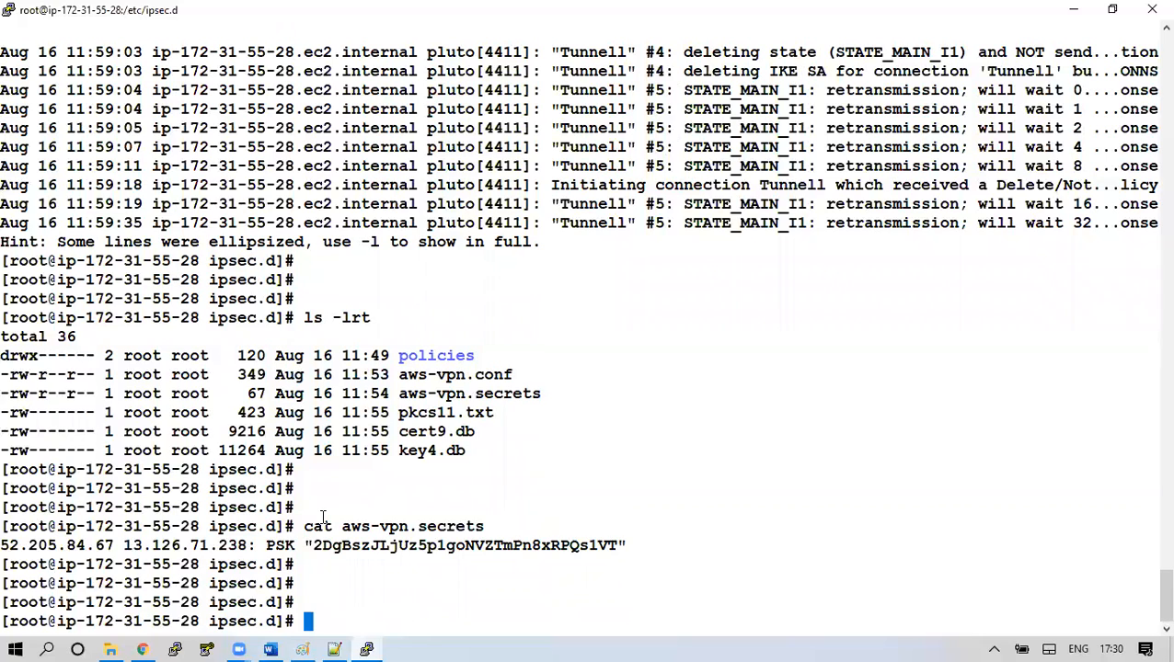
Restart the IPsec service with 'service ipsec restart'
key(Return)
text(servi)
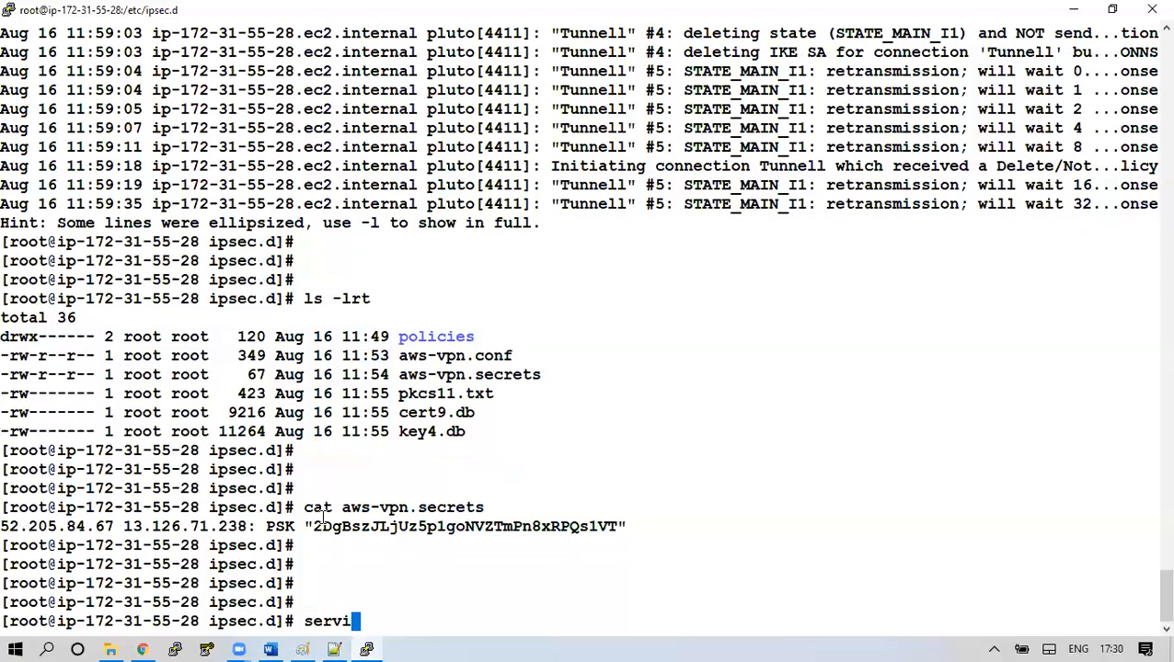
text(ce ipsec restart)
key(Return)
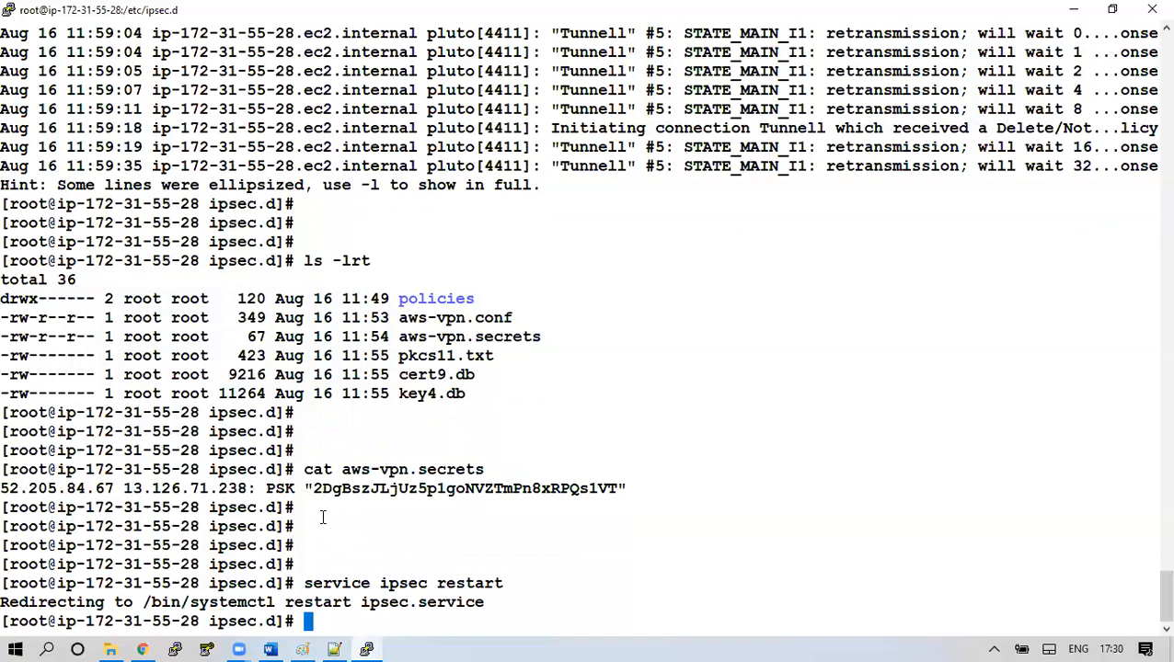
key(Return)
key(Return)
Run 'service ipsec status' repeatedly to confirm IPsec is running again
key(Up)
key(BackSpace)
key(BackSpace)
key(BackSpace)
key(BackSpace)
key(BackSpace)
key(BackSpace)
key(BackSpace)
text(status)
key(Return)
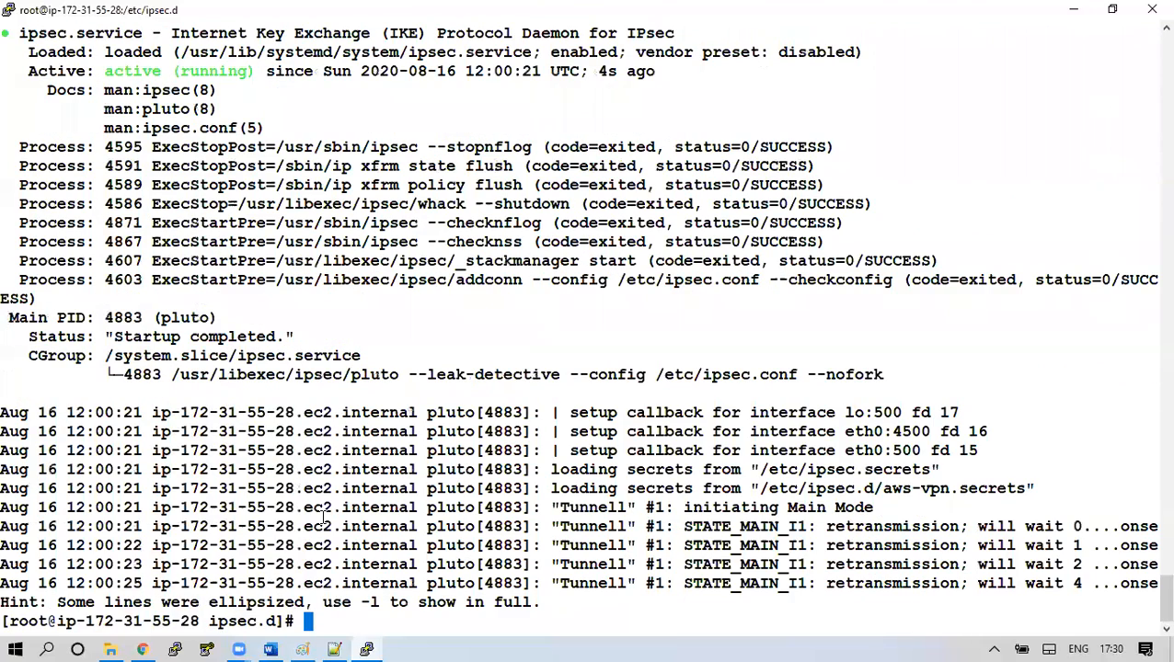
key(Return)
key(Return)
key(Up)
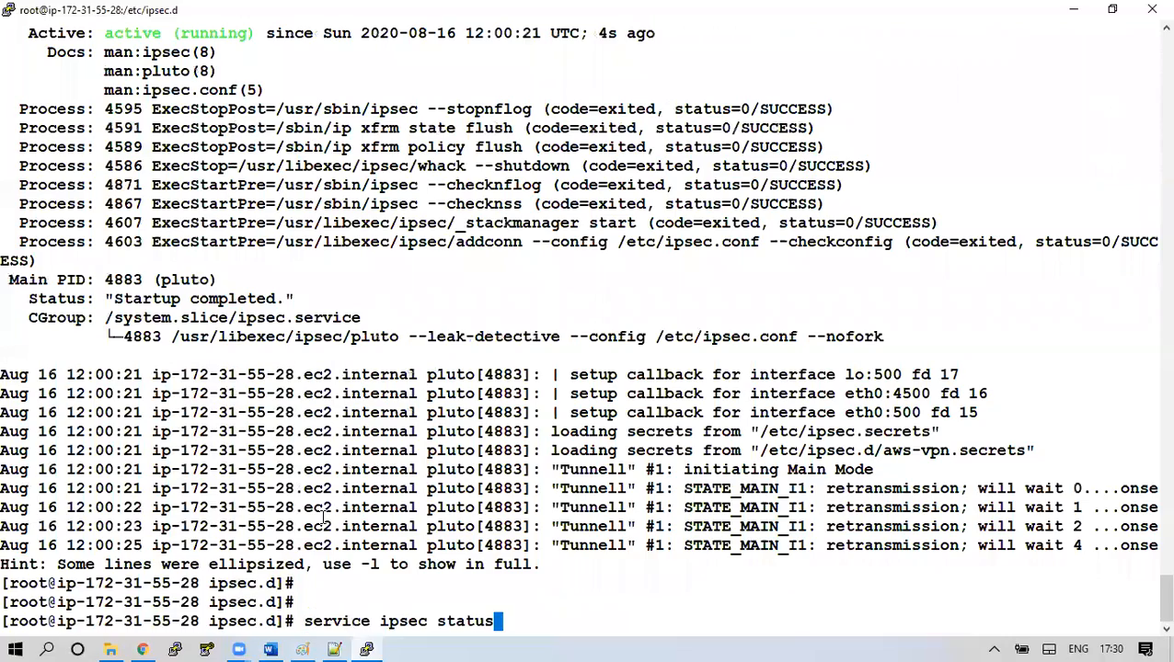
key(Return)
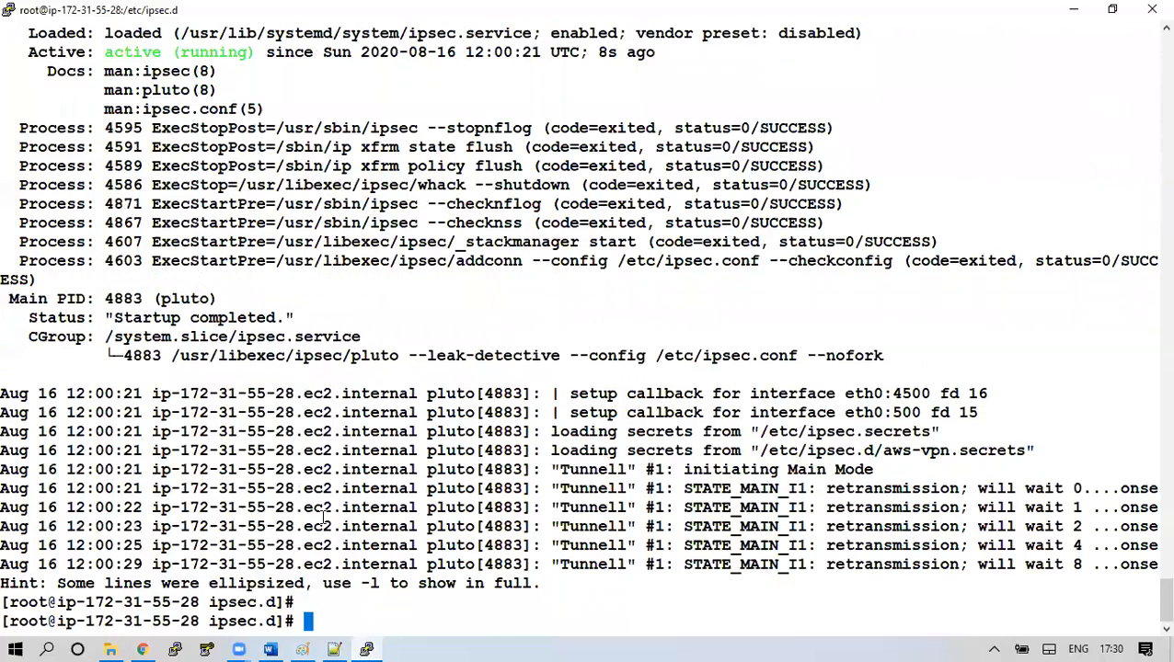
key(Up)
key(Return)
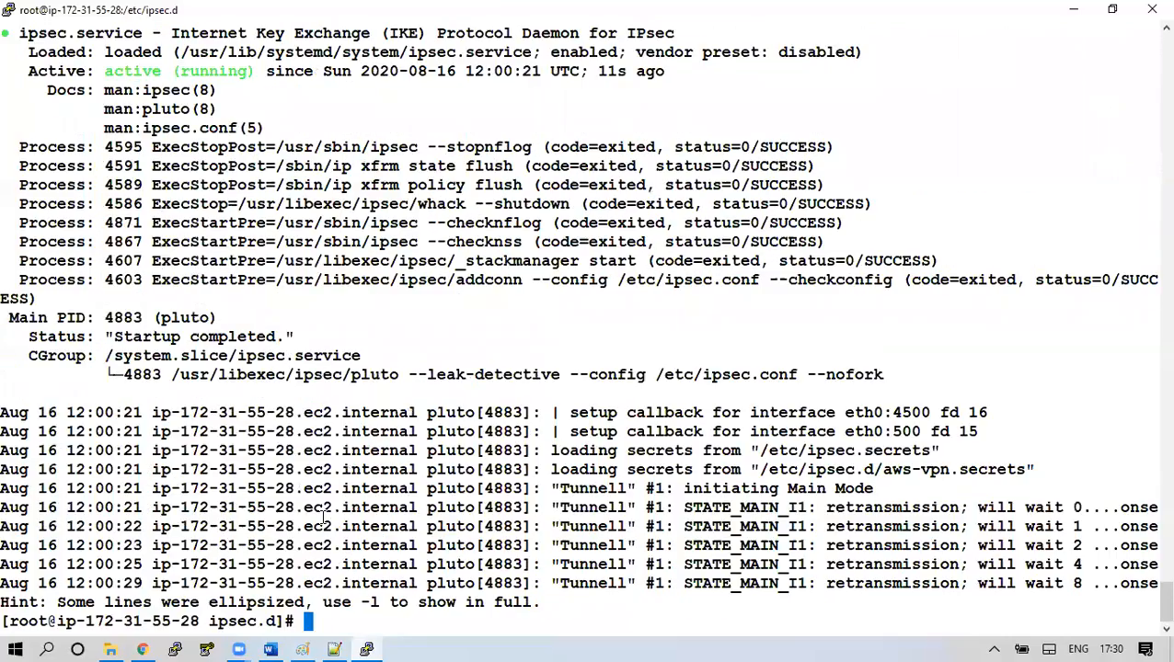
key(Up)
key(Return)
Run ls -lrt and highlight the Tunnell STATE_MAIN_I1 retransmission log lines
key(Return)
key(Return)
key(Return)
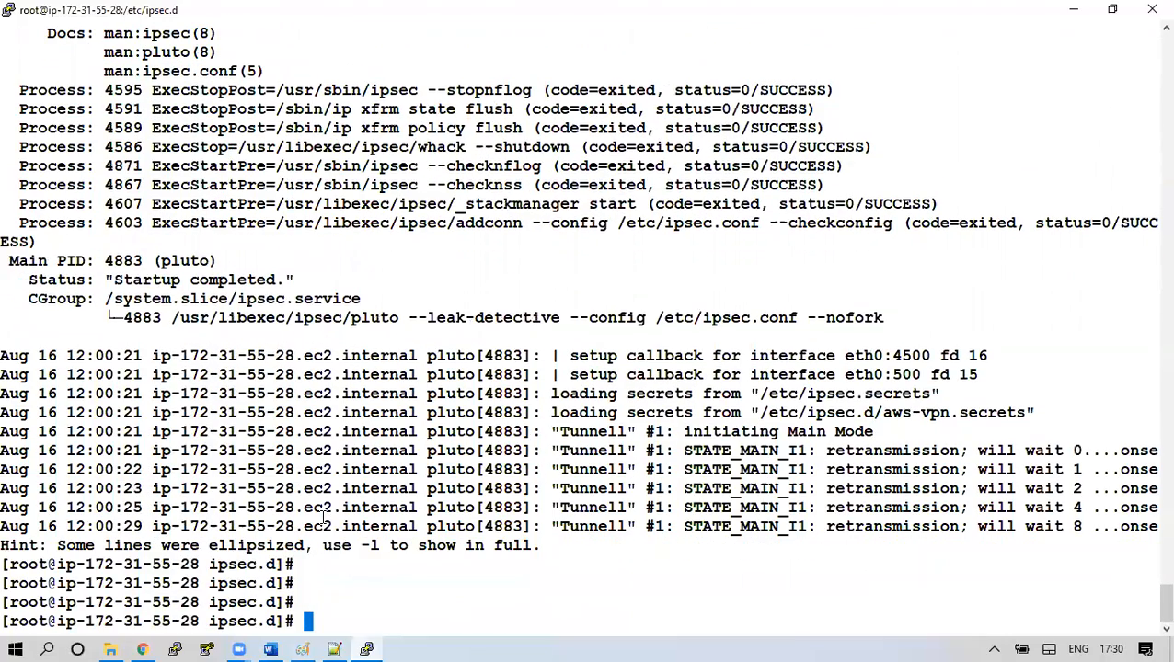
text(ls -lrt)
key(Return)
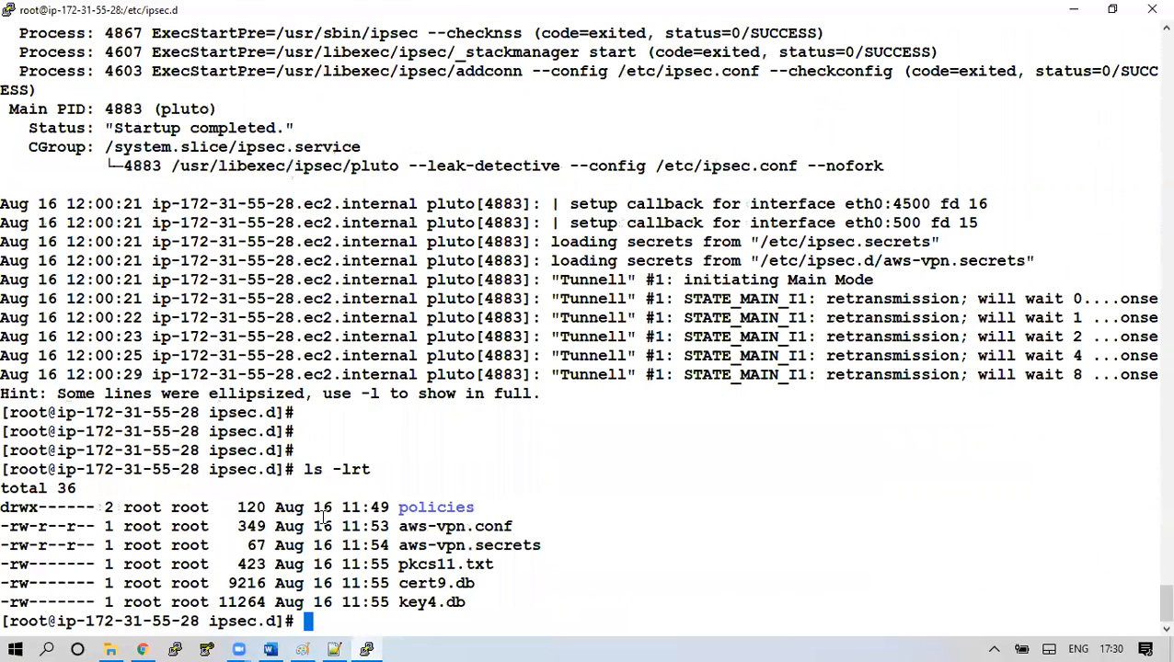
key(Return)
key(Return)
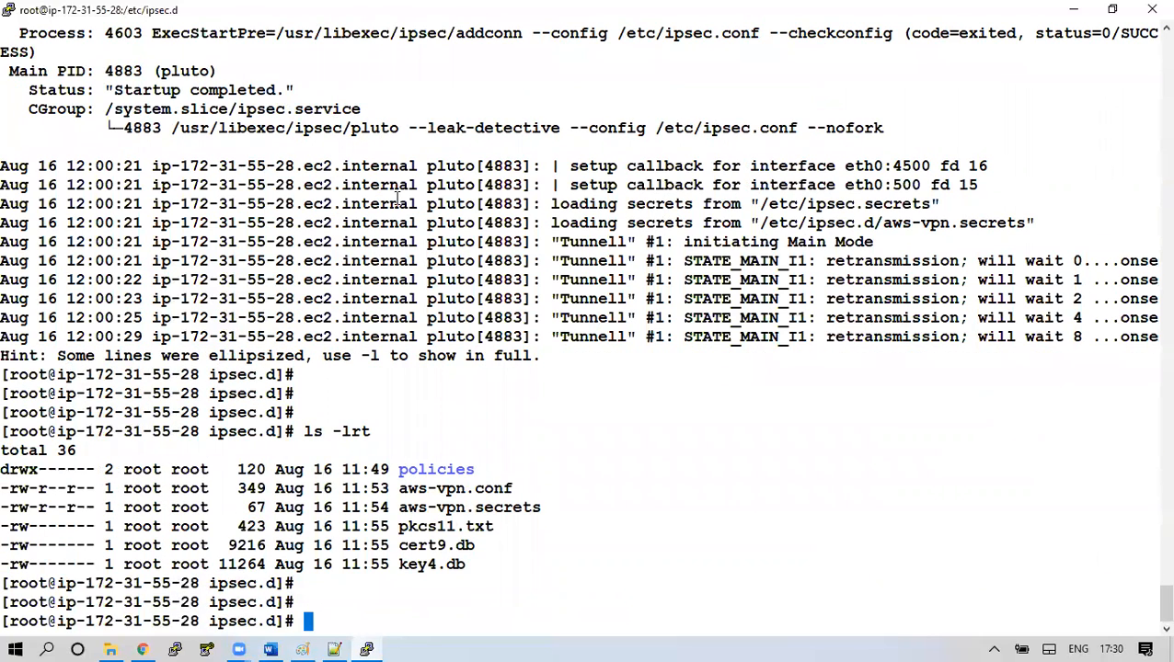
drag(818, 261, 932, 364)
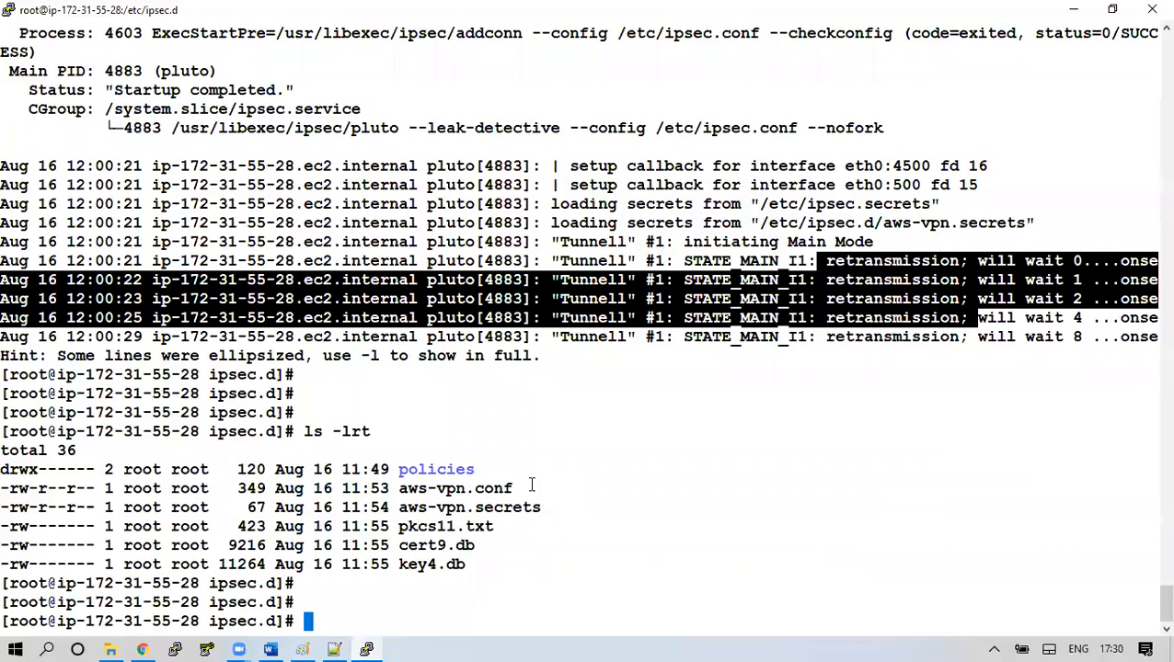
Back in the console, refresh the VPN tunnel details twice; both tunnels remain DOWN
click(142, 649)
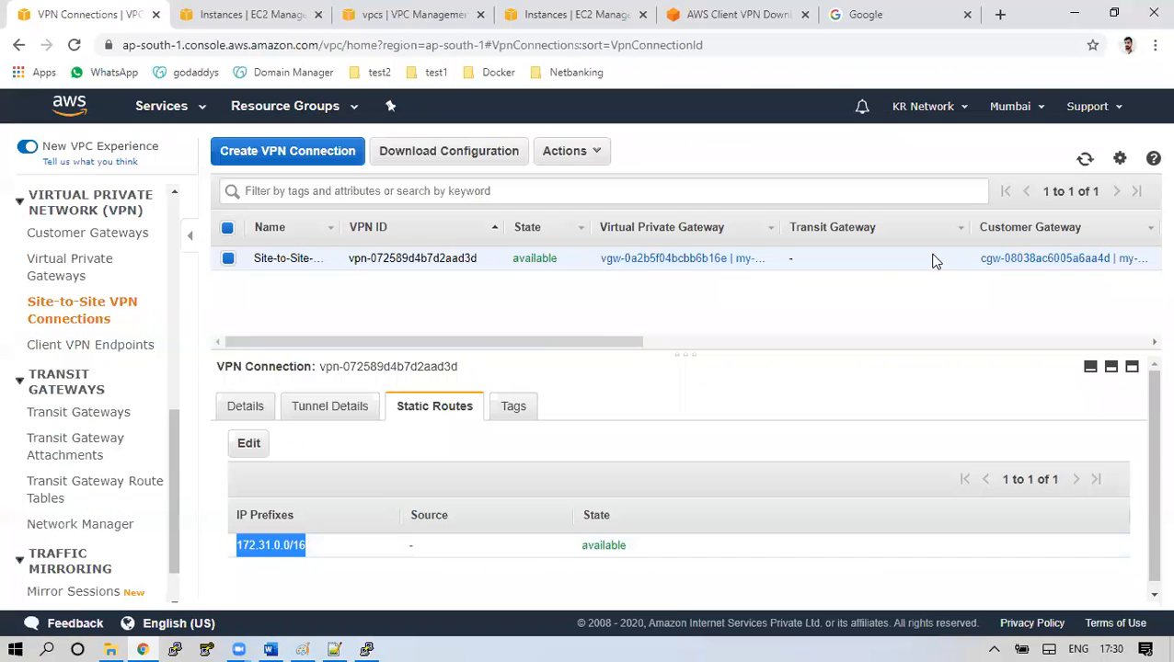
click(333, 410)
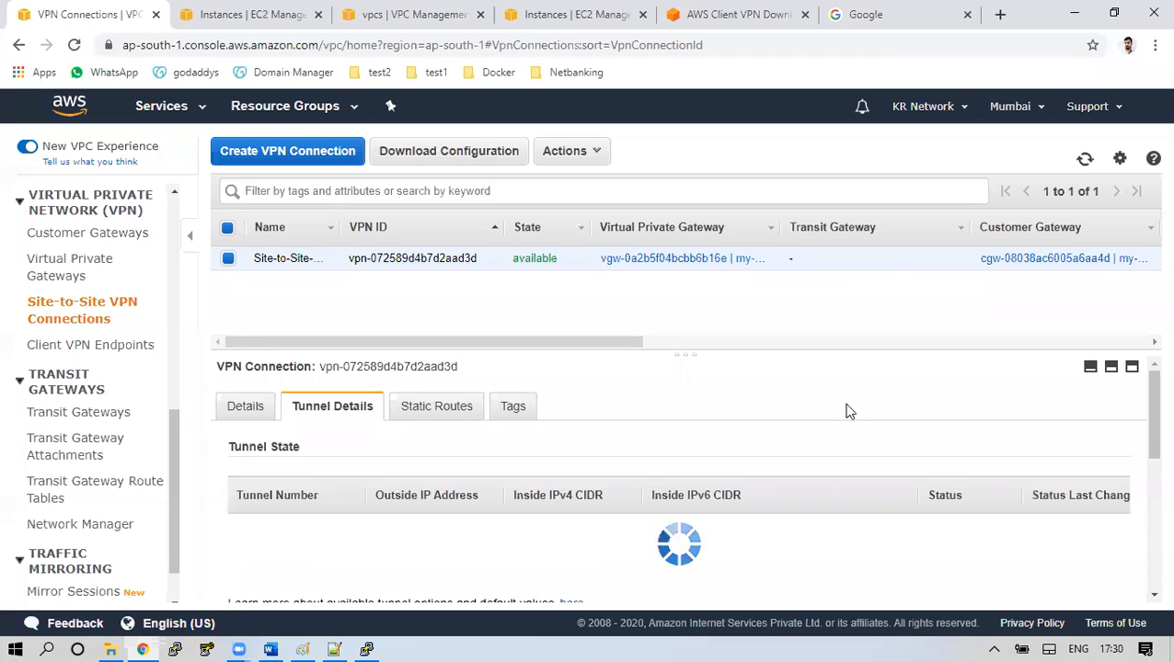
click(1086, 159)
click(1085, 159)
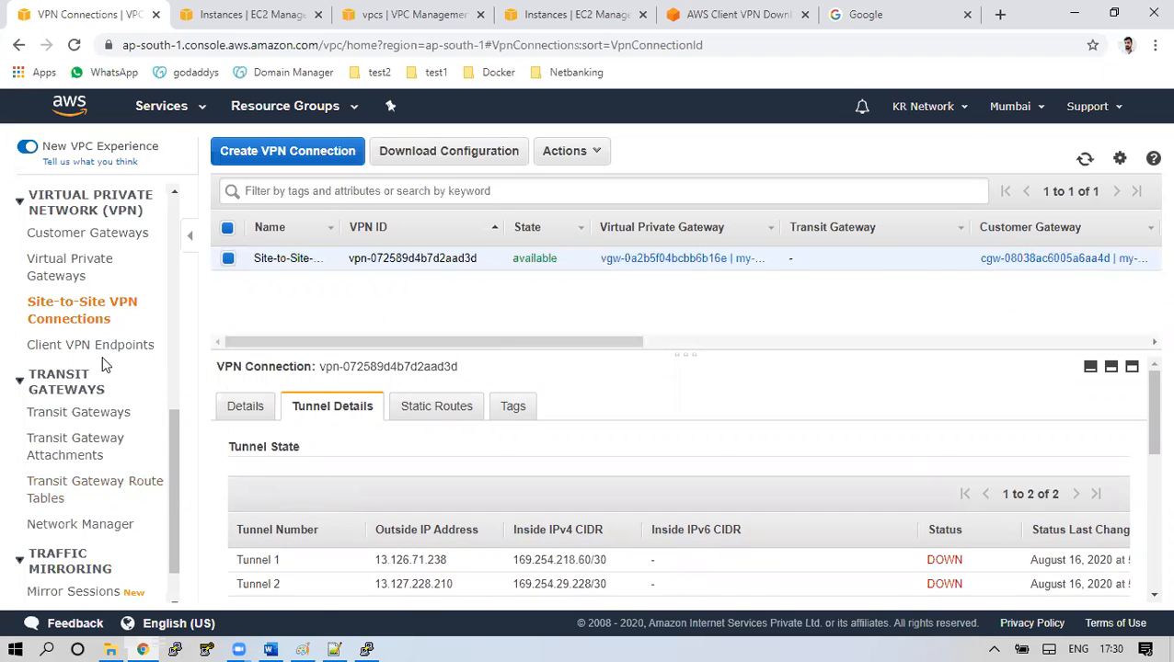
Browse Mumbai's route tables and subnets, ending on the VPC list
scroll(101, 368, up, 10)
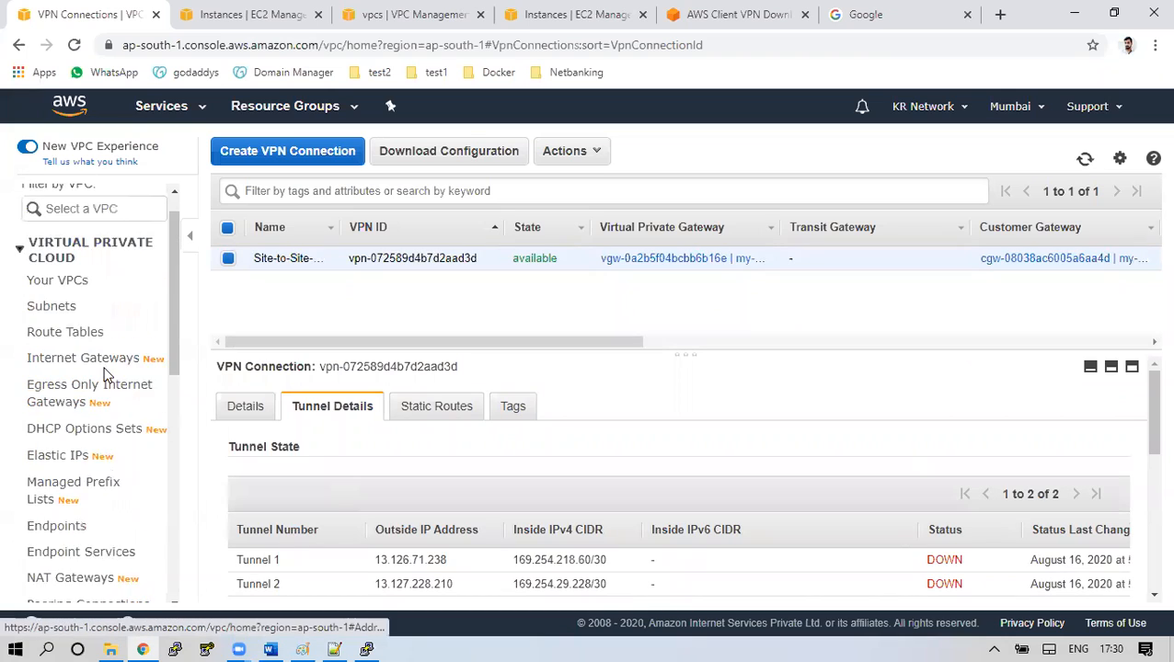
click(83, 366)
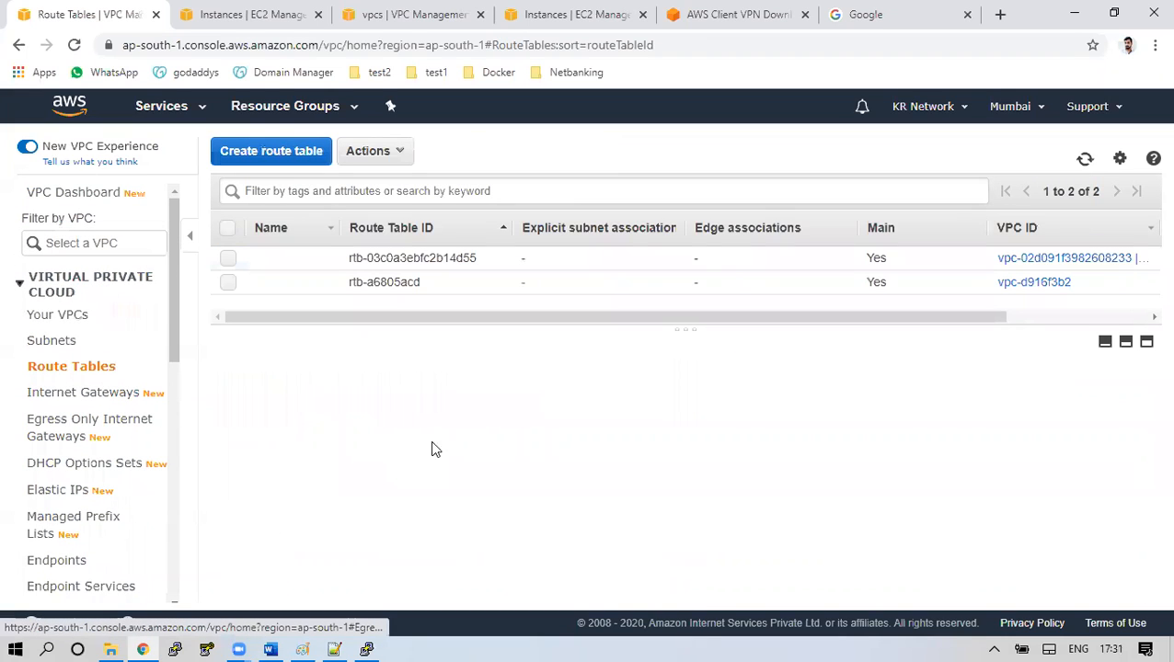
click(75, 350)
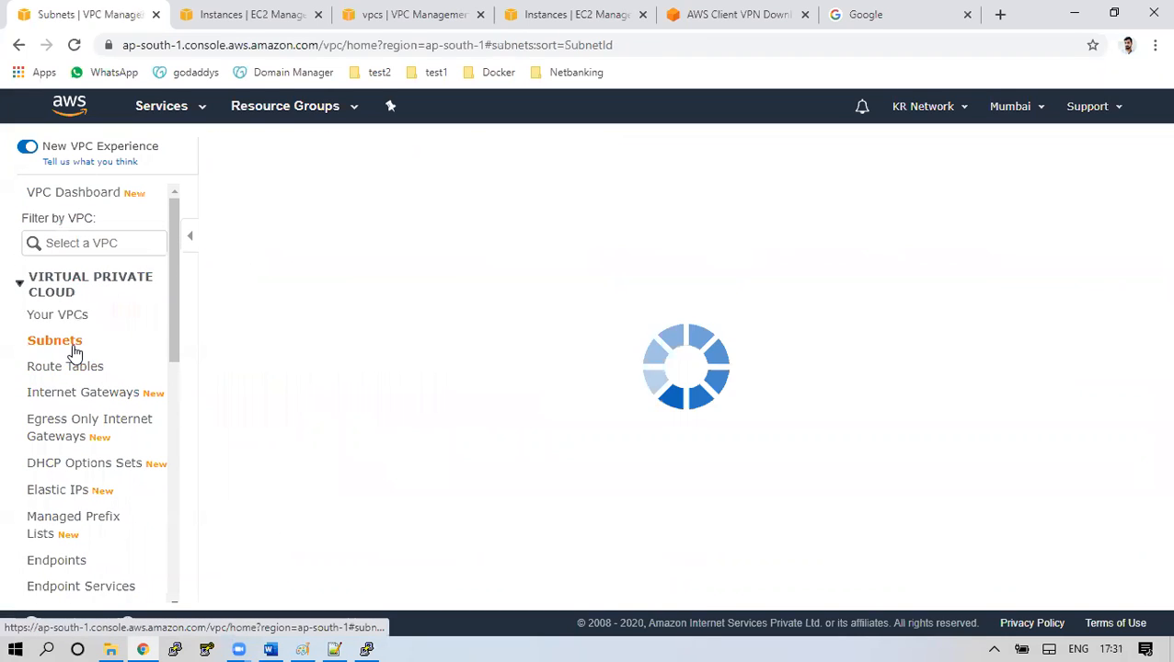
click(73, 319)
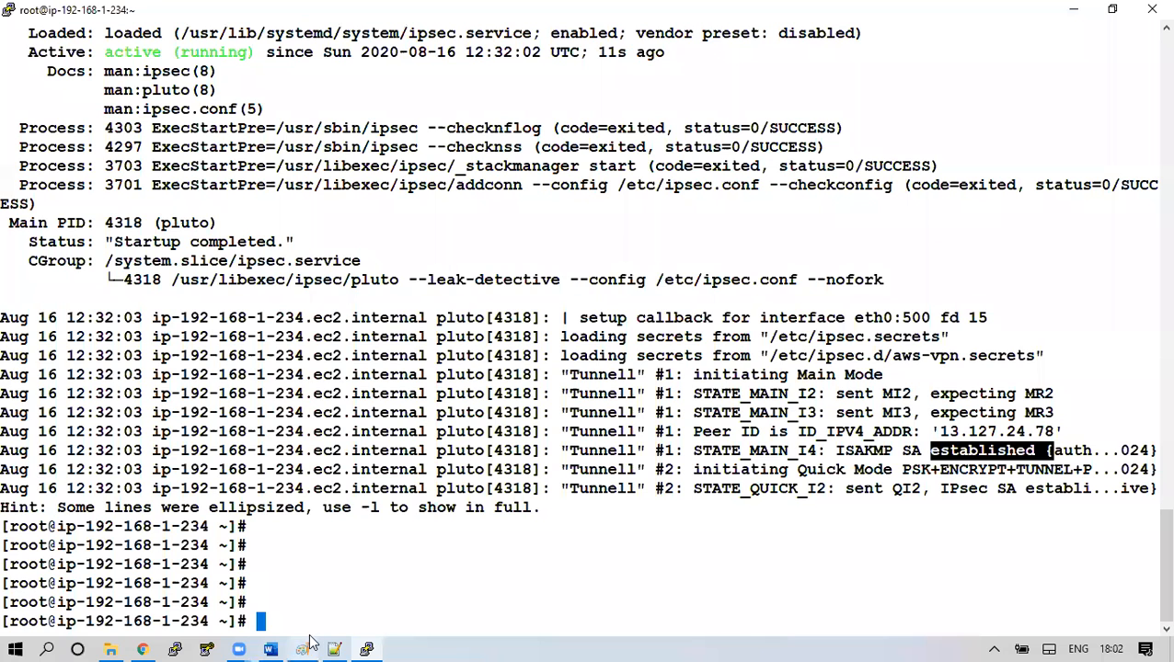
Add the red word 'default' beneath the '3. VPGW' note on the VPN diagram
click(302, 650)
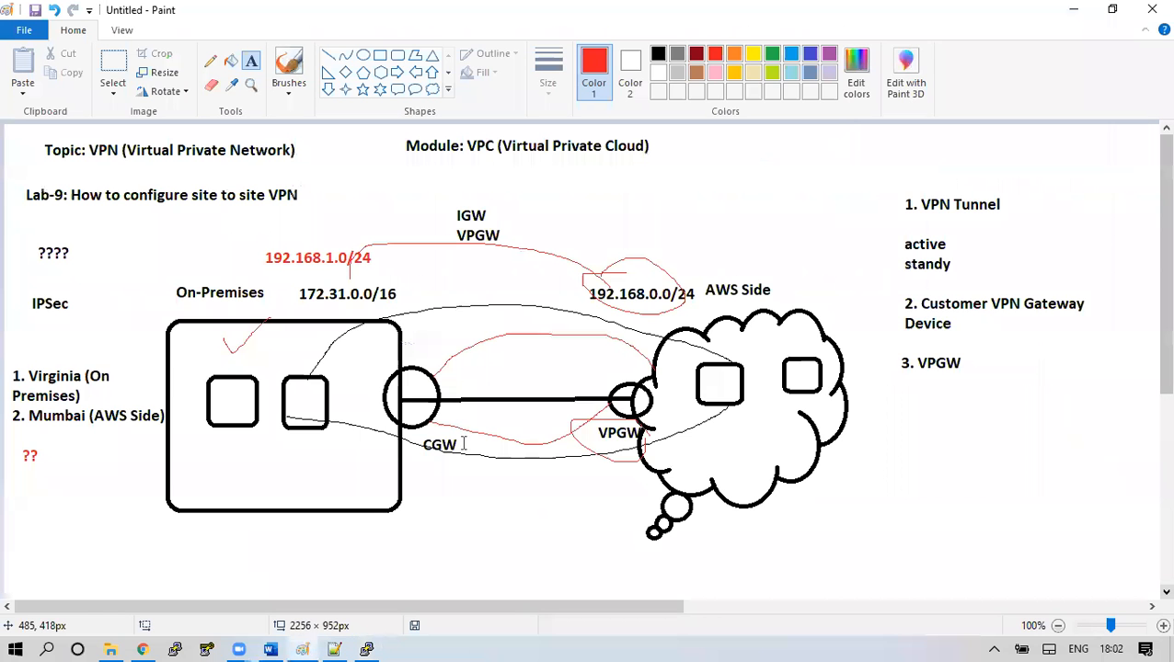
drag(889, 412, 1134, 526)
text(default)
key(Return)
key(Return)
Highlight the 192.168.1.0/24 on-prem and 192.168.0.0/24 AWS subnets, then discard the empty text box
drag(264, 238, 380, 268)
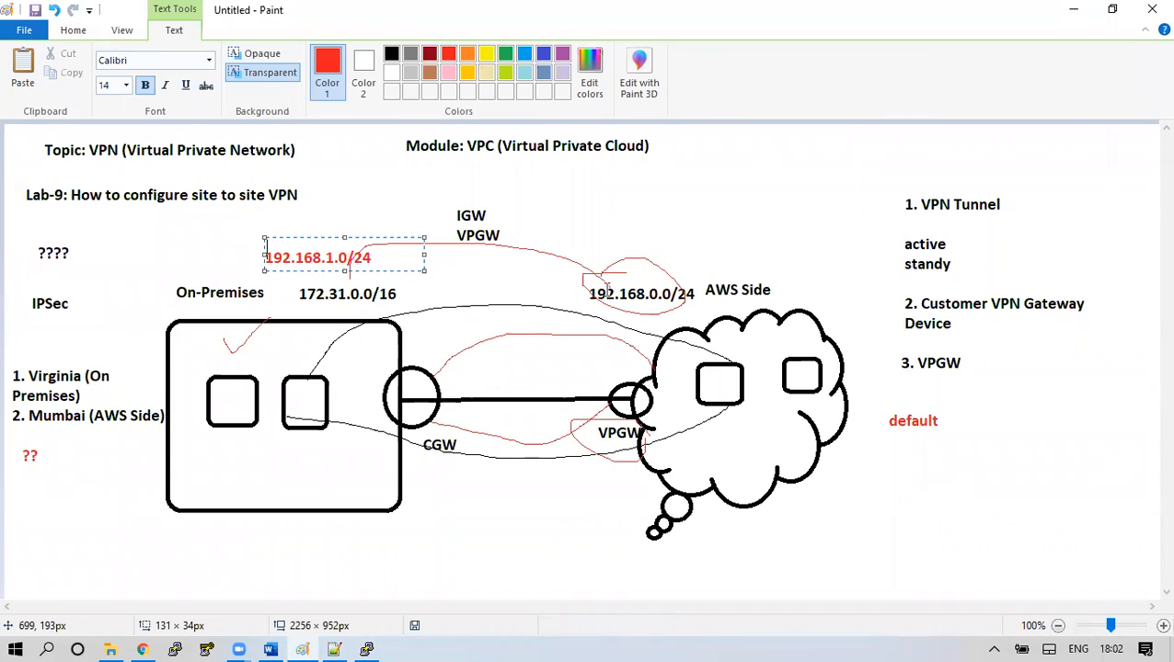
drag(578, 274, 777, 313)
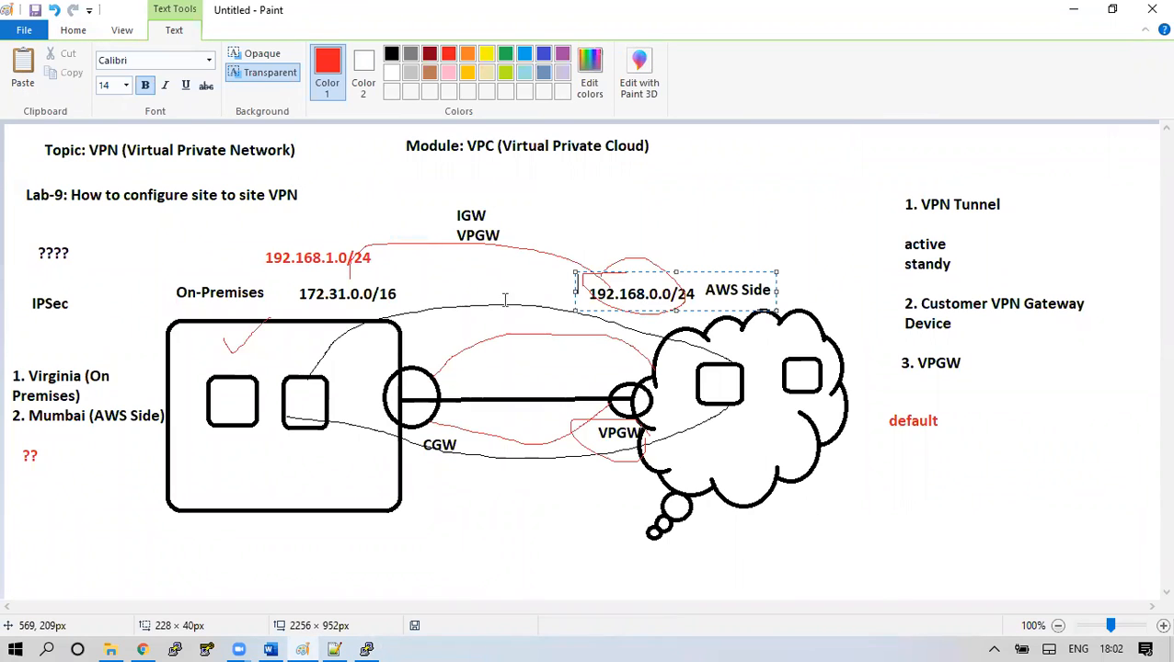
click(860, 457)
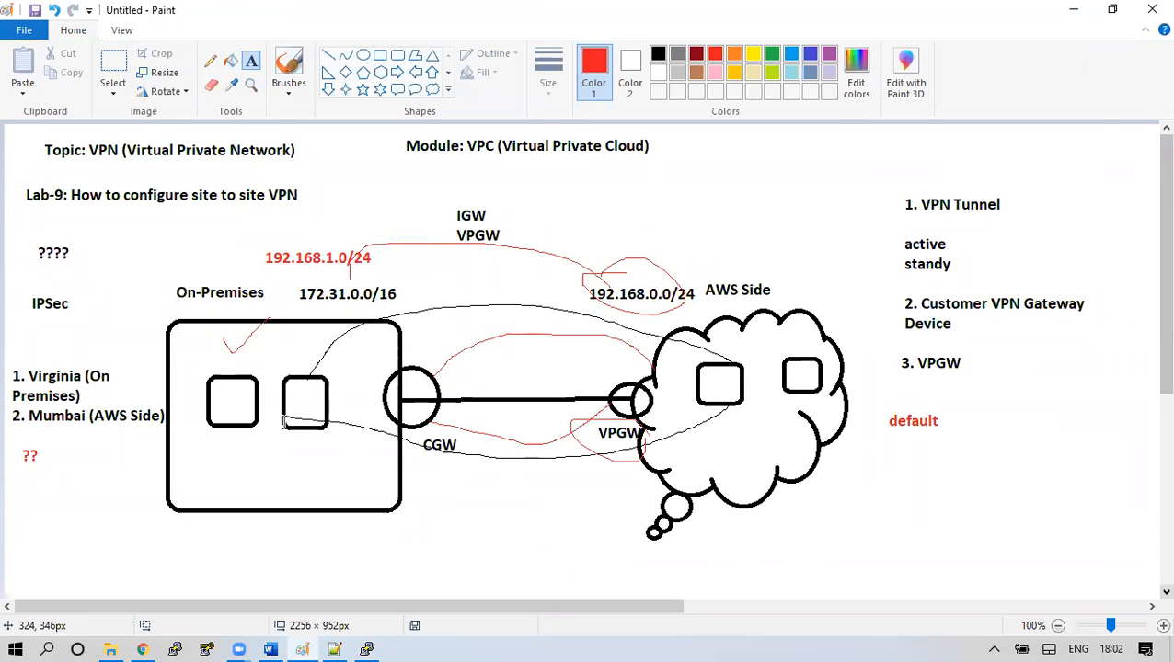
click(366, 643)
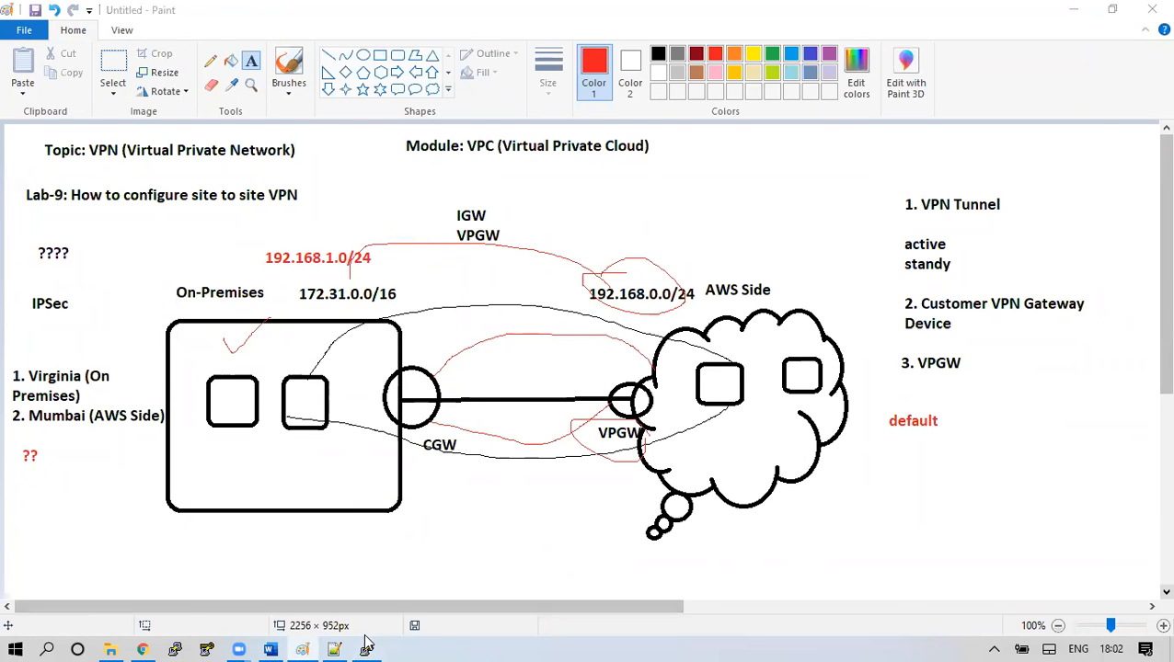
Print the tunnel configuration file /etc/ipsec.d/aws-vpn.conf
text(ca)
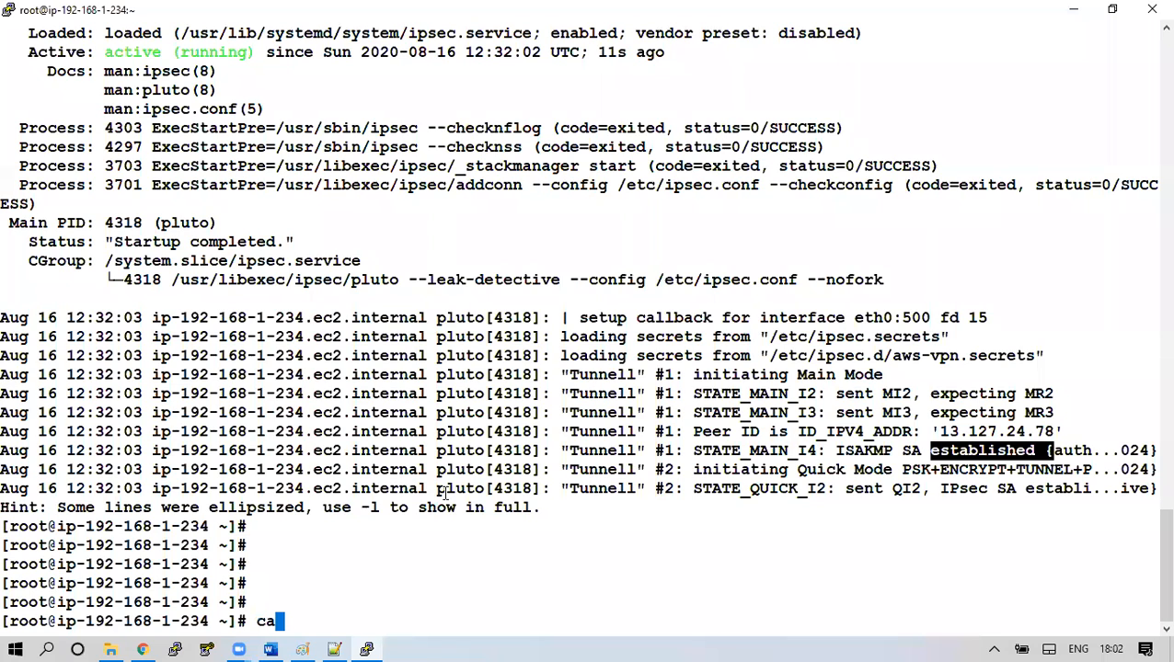
text(t /etc/)
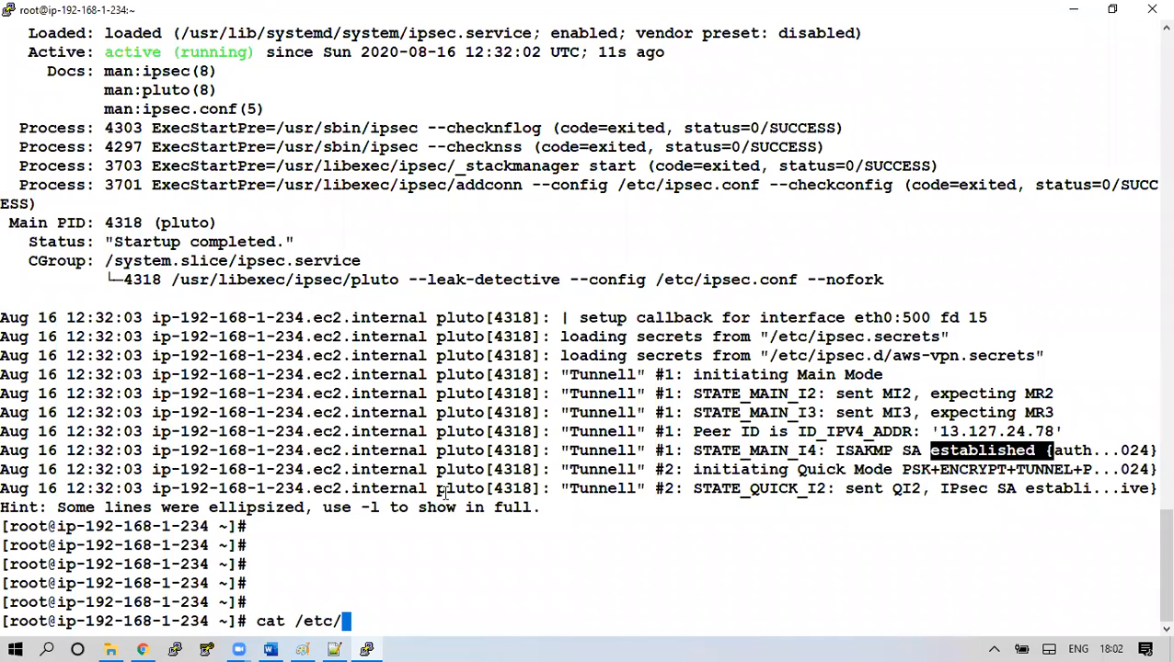
key(ctrl+l)
text(i)
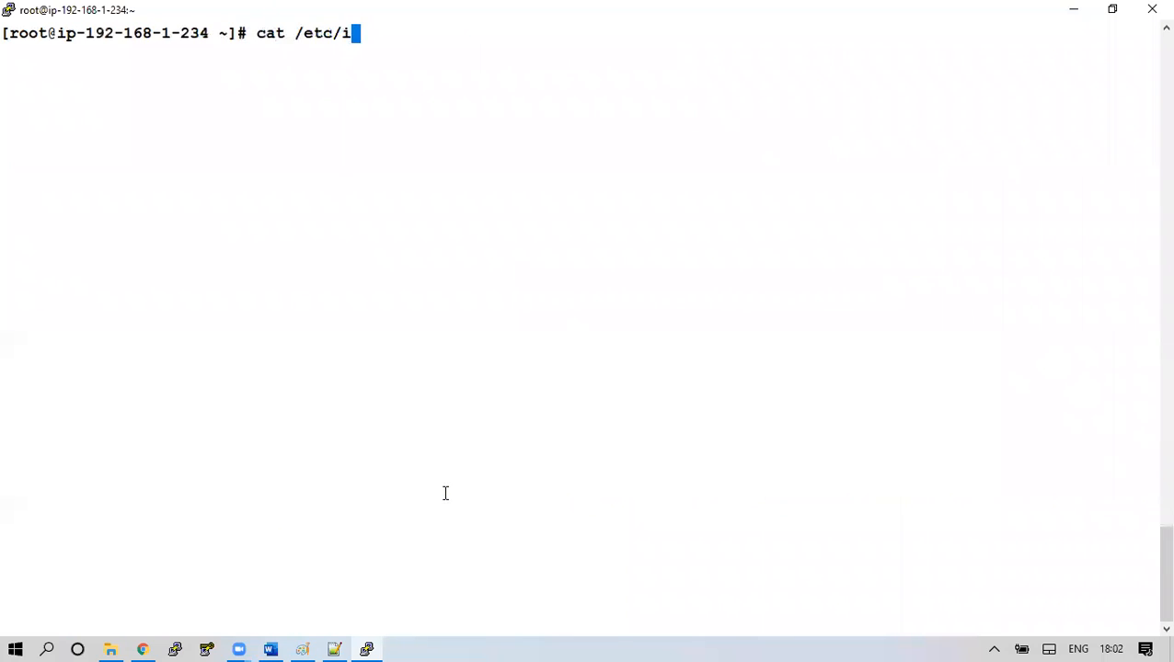
text(psec.d/)
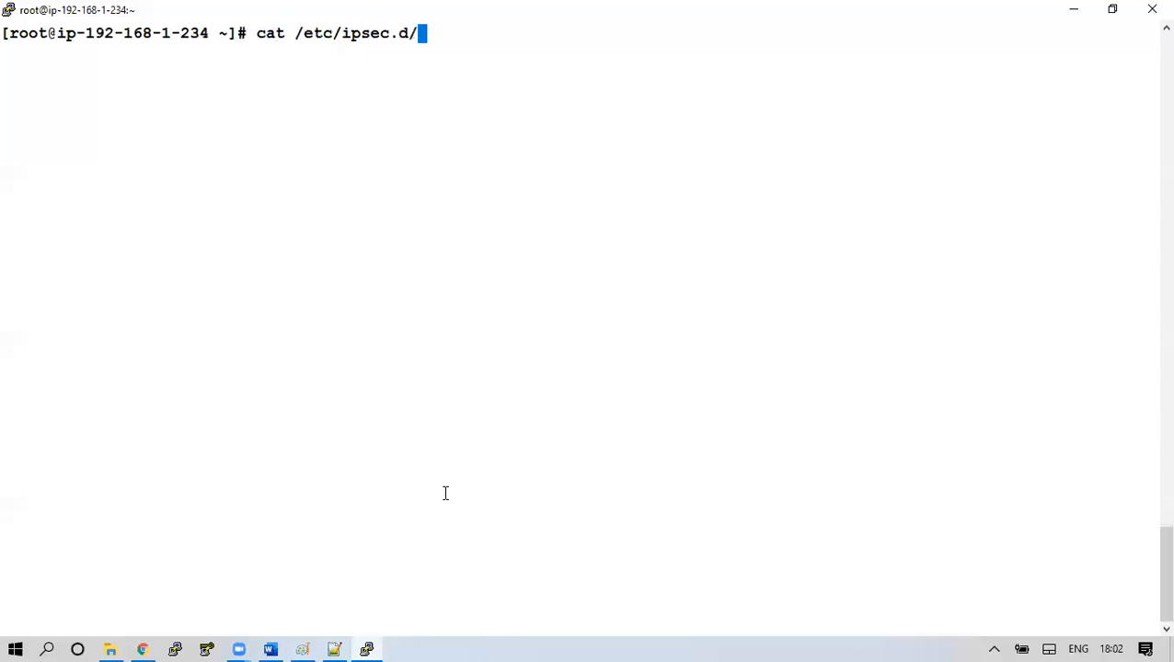
text(aws-vpn.)
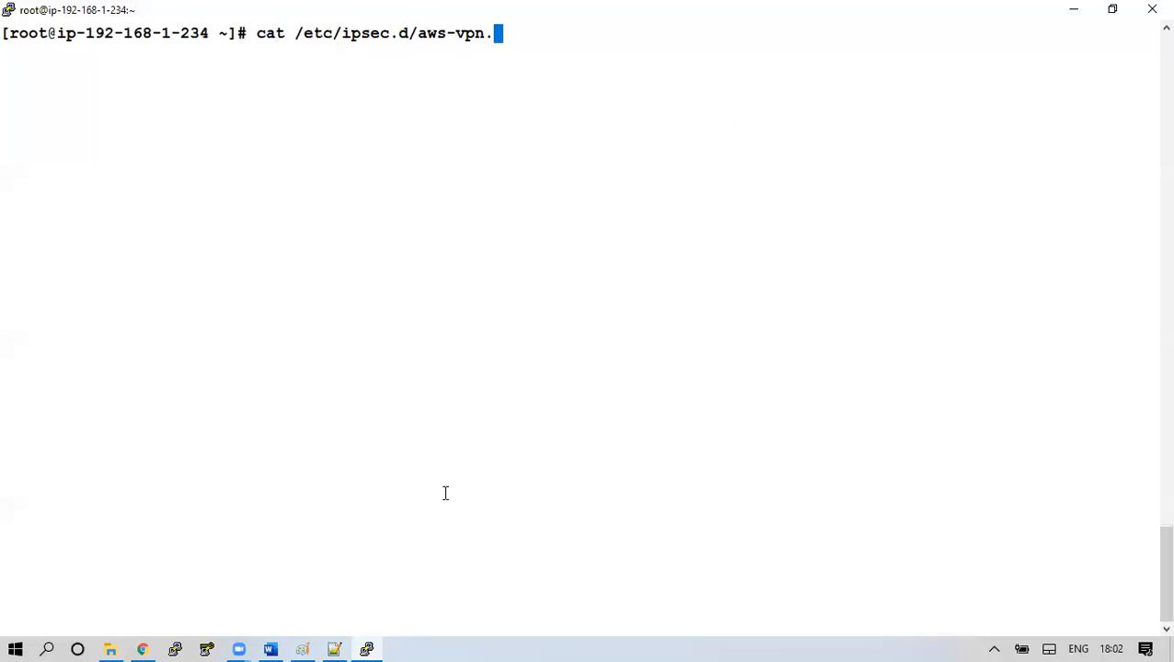
text(c)
key(Tab)
key(Return)
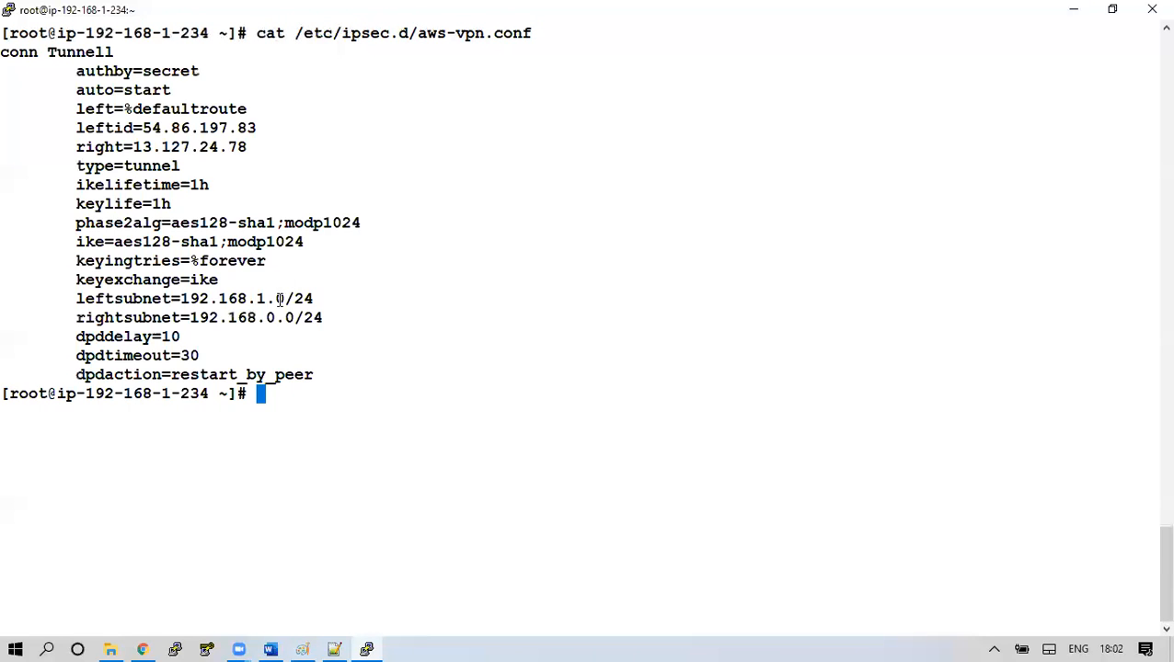
Highlight subnets 192.168.1.0/24 and 192.168.0.0/24 and peer addresses 54.86.197.83 and 13.127.24.78
drag(182, 298, 314, 298)
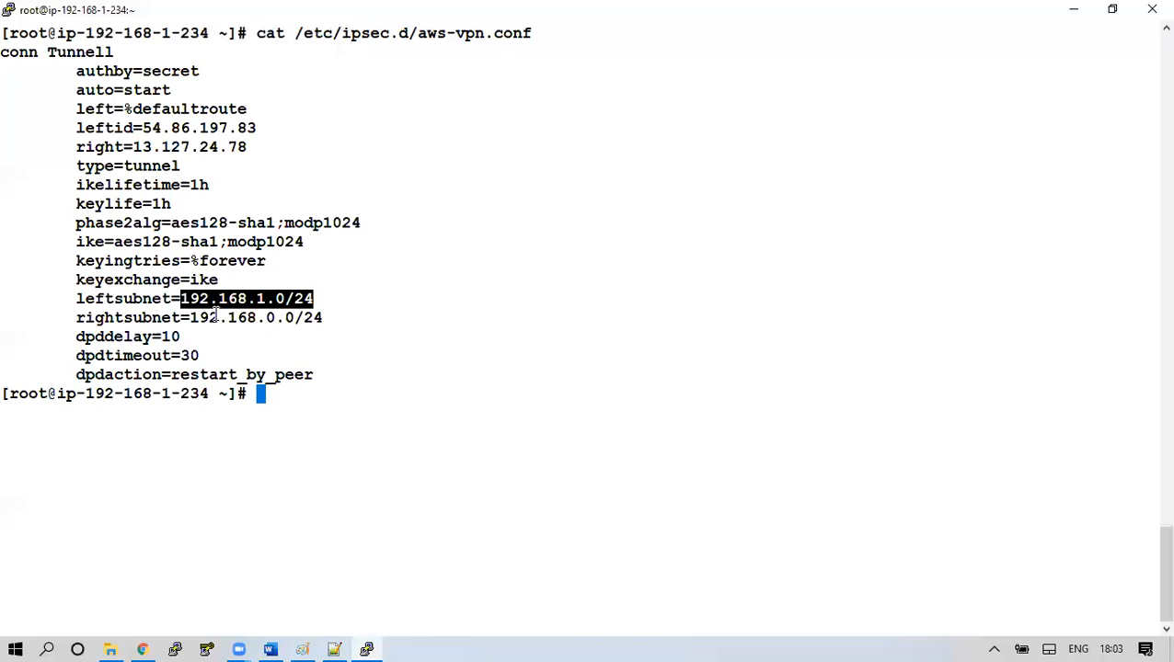
drag(193, 318, 322, 317)
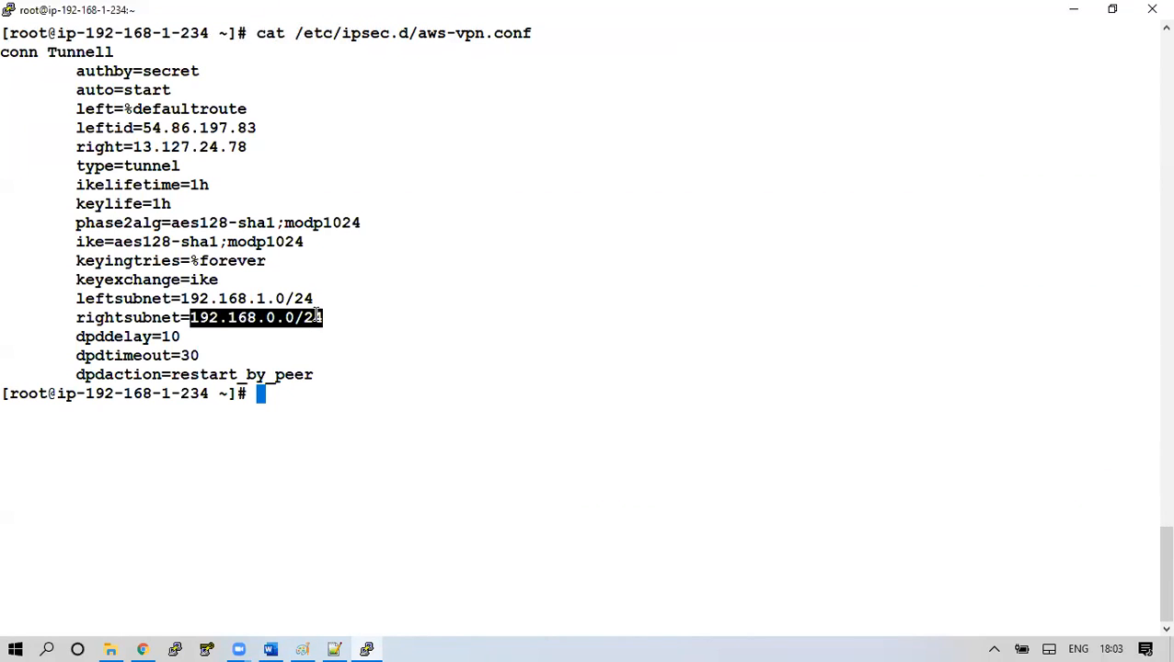
double_click(181, 131)
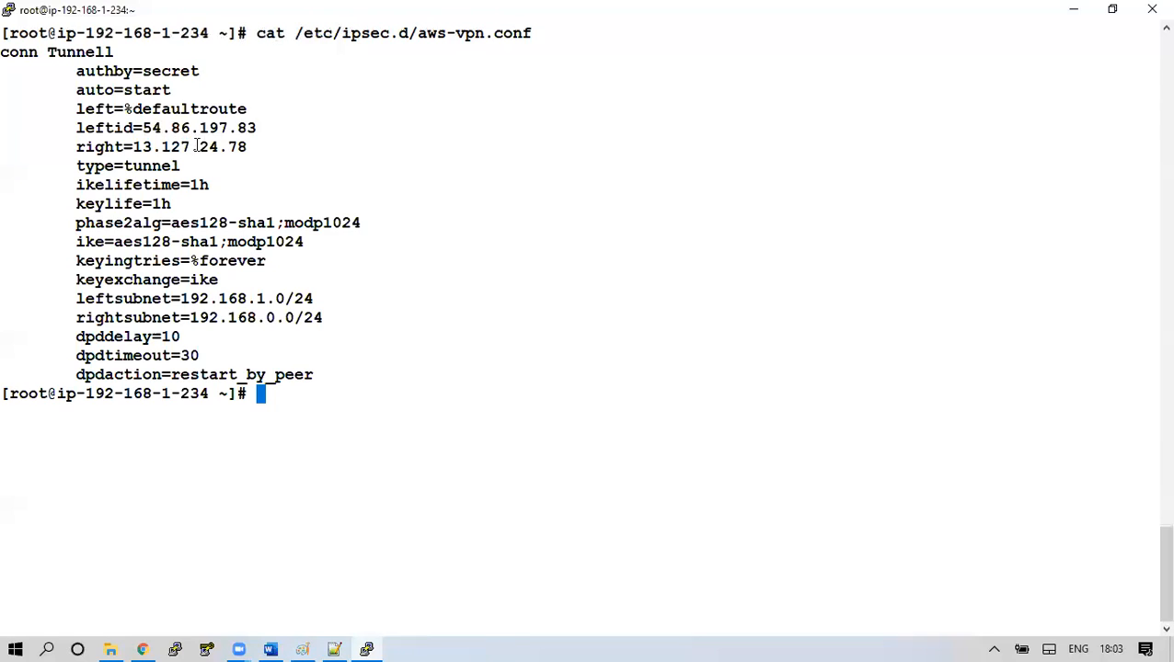
double_click(195, 146)
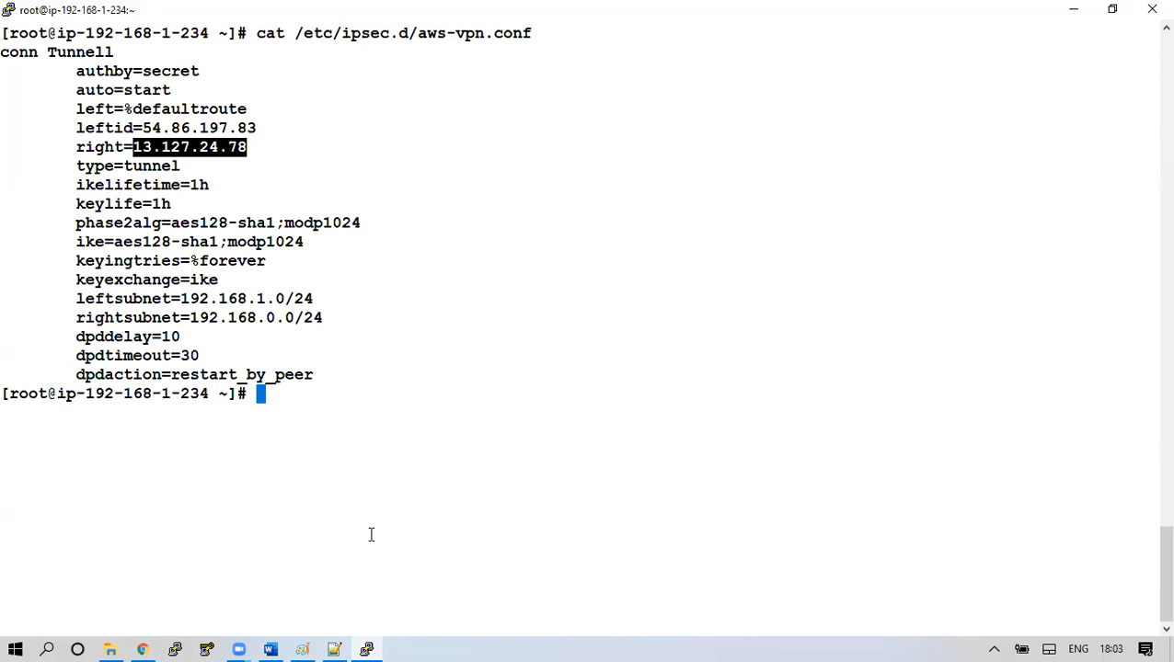
Clear the screen and check the ipsec service with 'service ipsec status'
key(ctrl+l)
text(service ipsec )
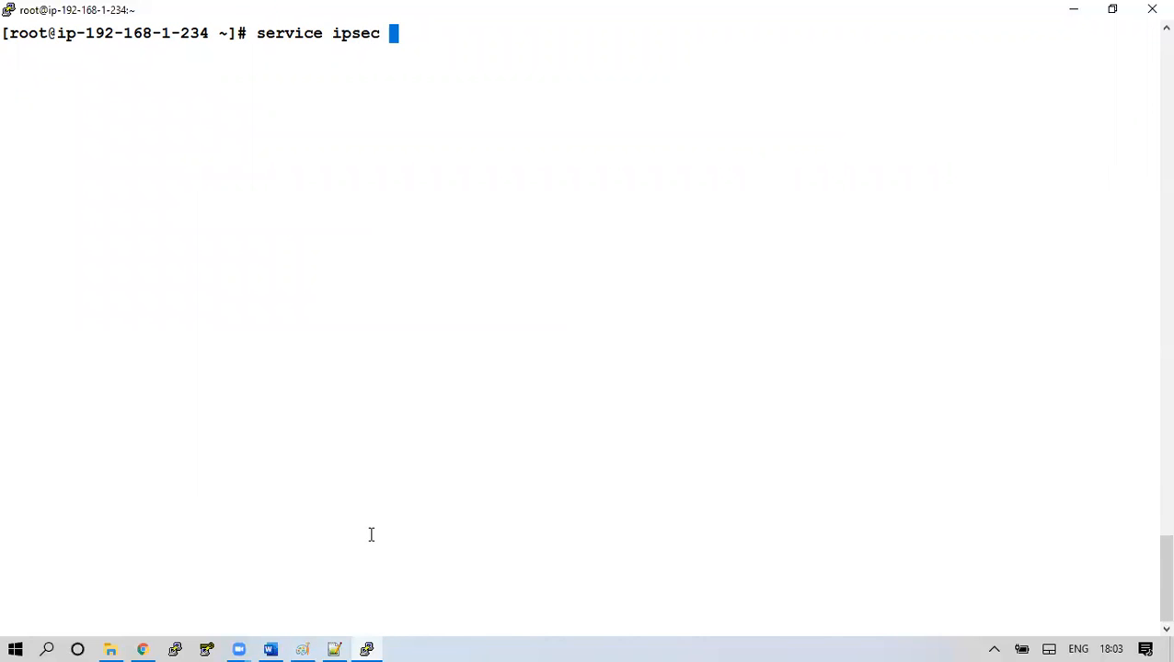
text(status)
key(Return)
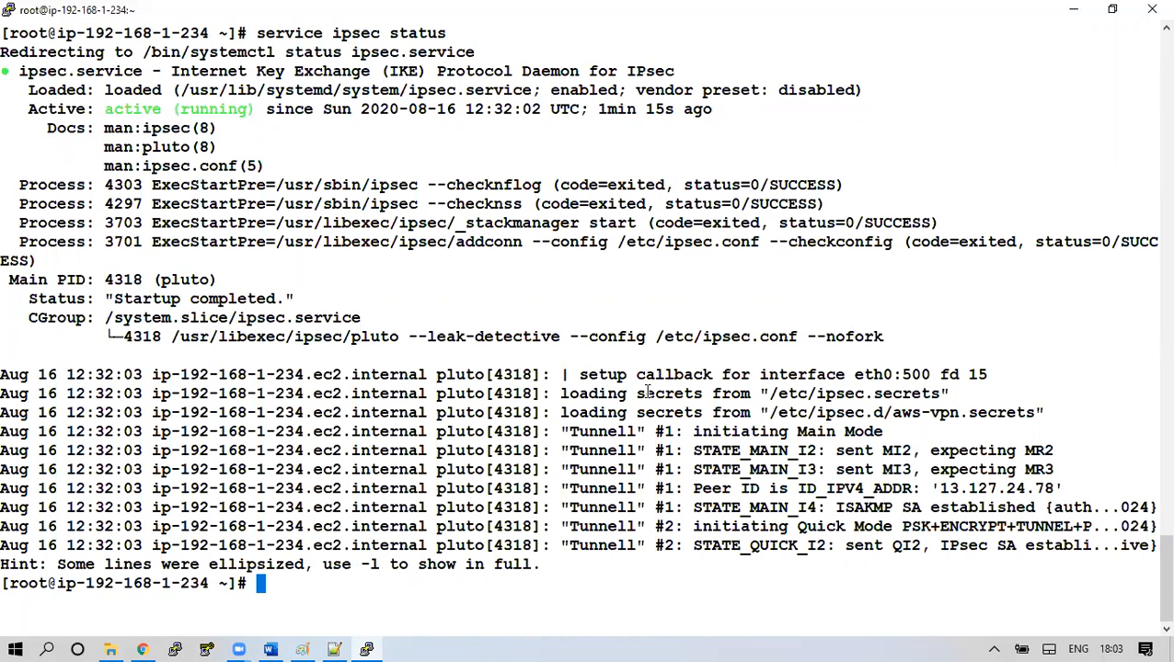
click(143, 650)
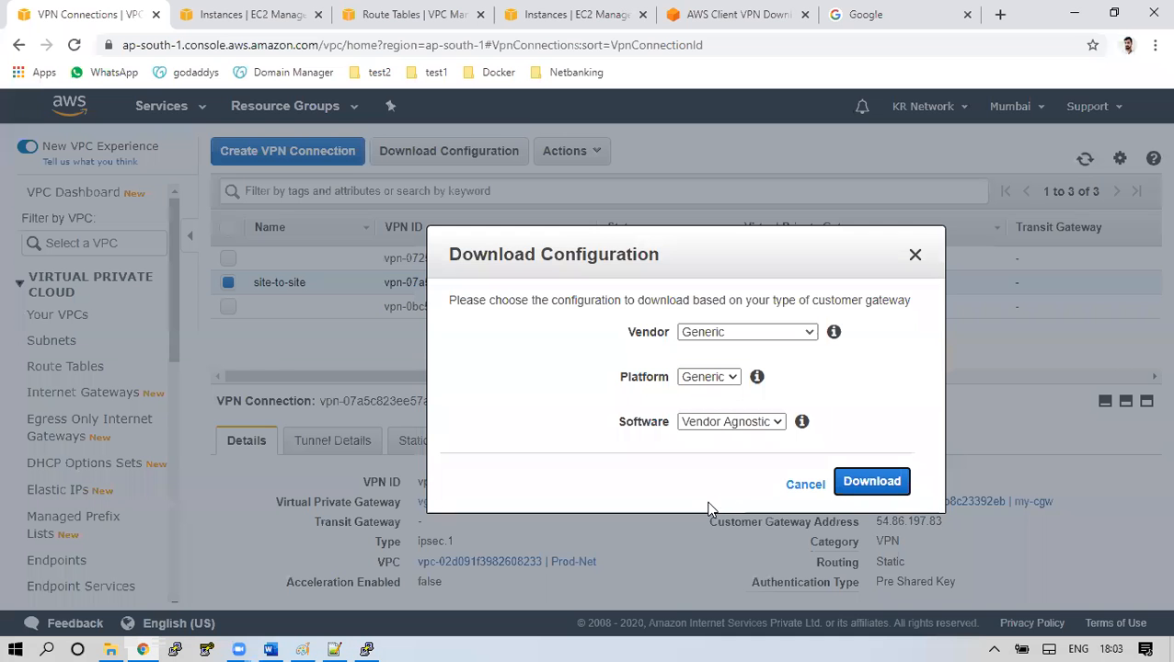
Close the download dialog and review tunnel details, noting Tunnel 2 is DOWN
click(818, 484)
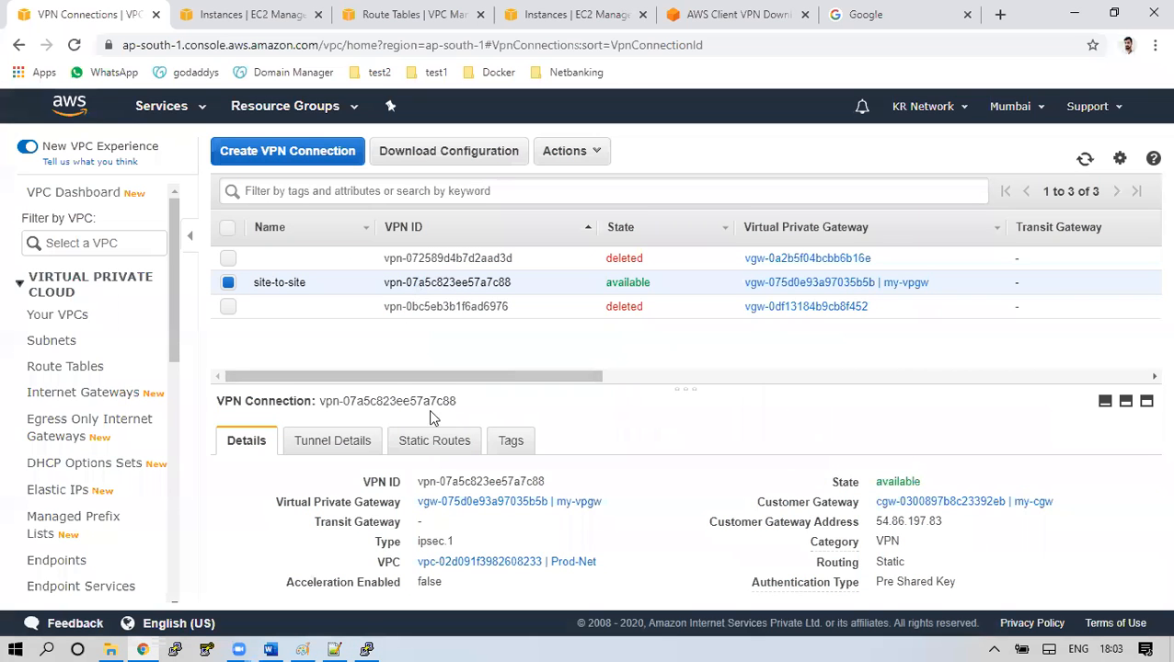
click(357, 447)
scroll(935, 460, down, 2)
drag(935, 446, 984, 449)
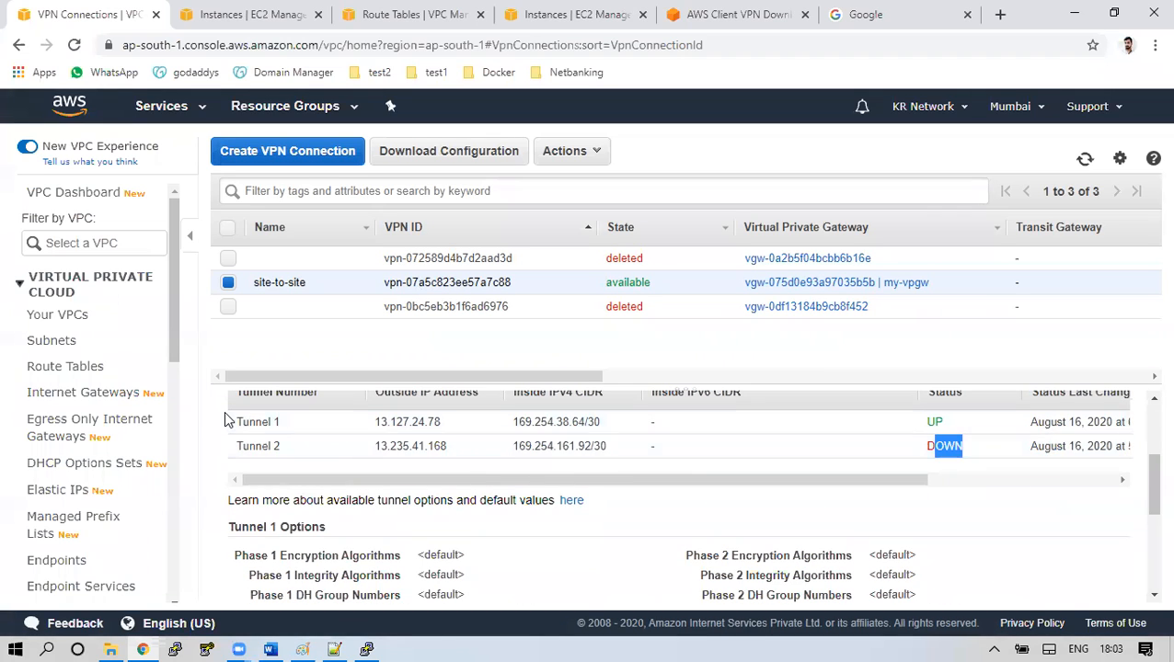
Show rtb-03c0a3ebfc2b14d55's routes: local 192.168.0.0/24 and propagated 192.168.1.0/24
click(71, 368)
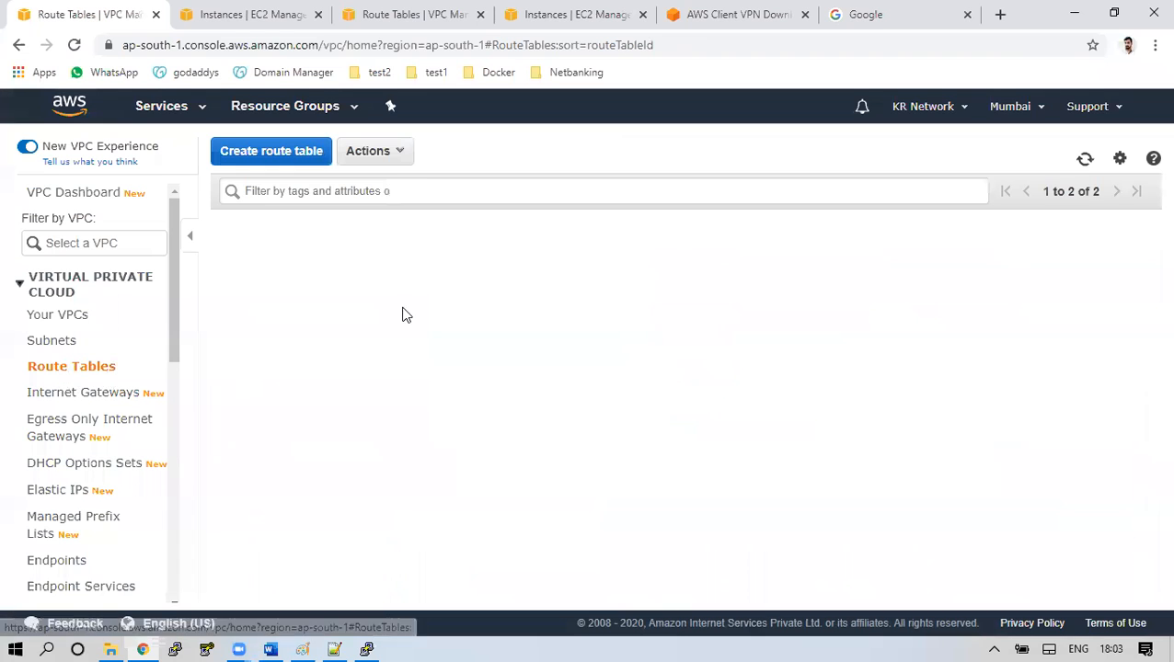
click(421, 258)
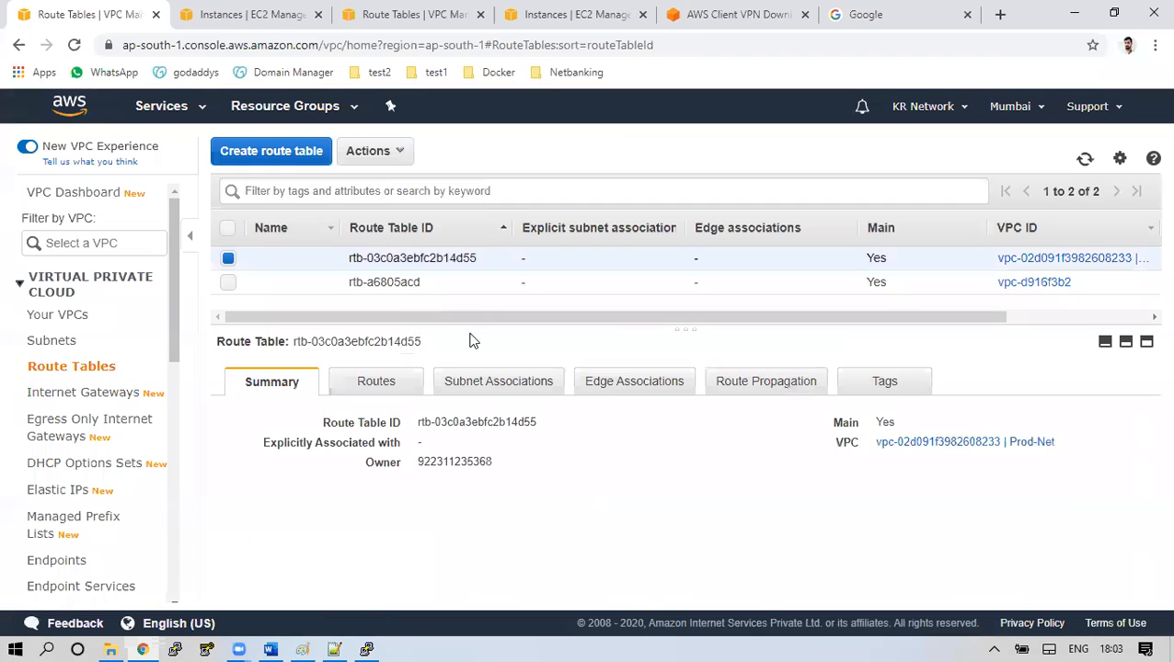
click(387, 382)
scroll(356, 559, down, 1)
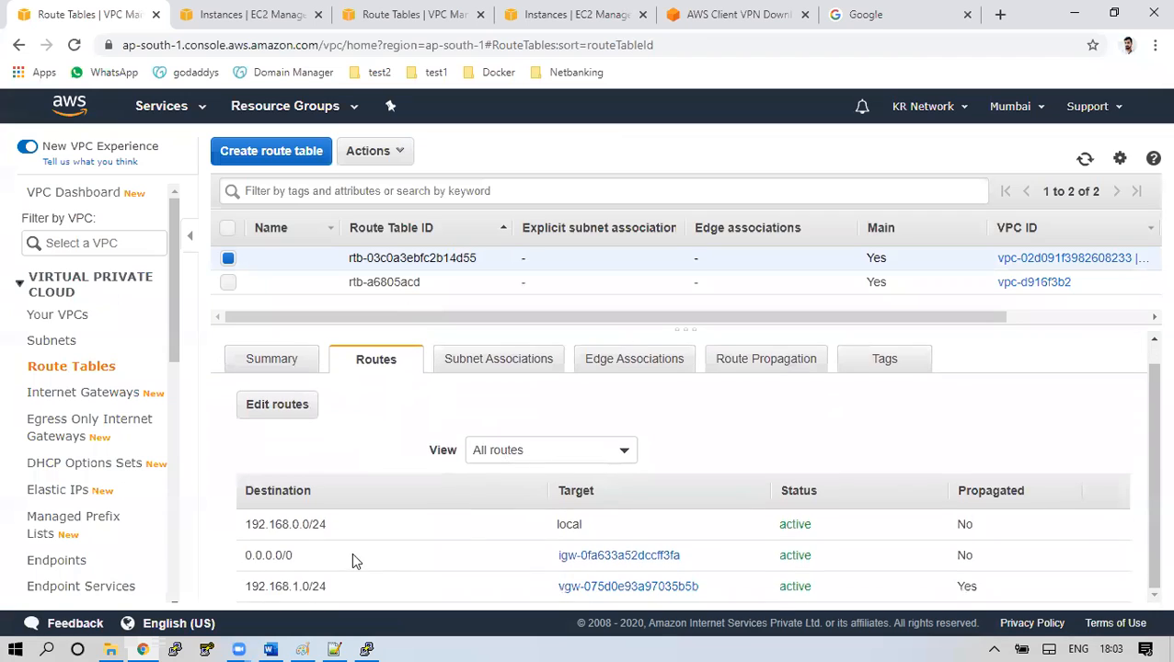
drag(248, 586, 333, 591)
click(281, 524)
drag(282, 524, 328, 526)
drag(259, 586, 303, 586)
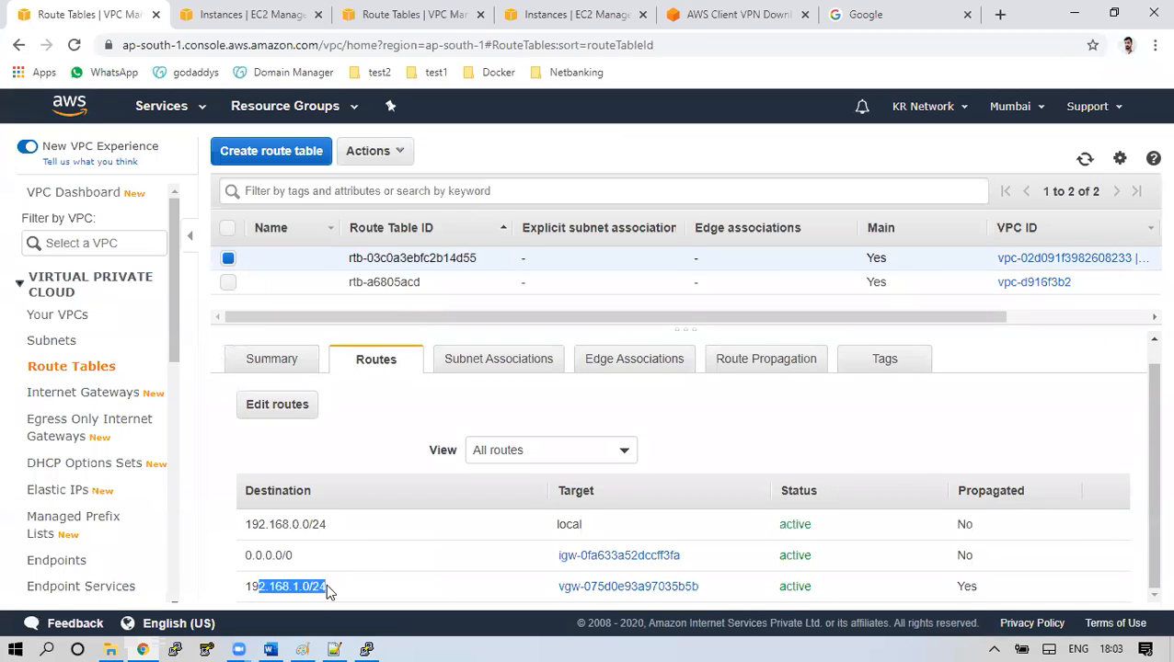
drag(948, 586, 977, 587)
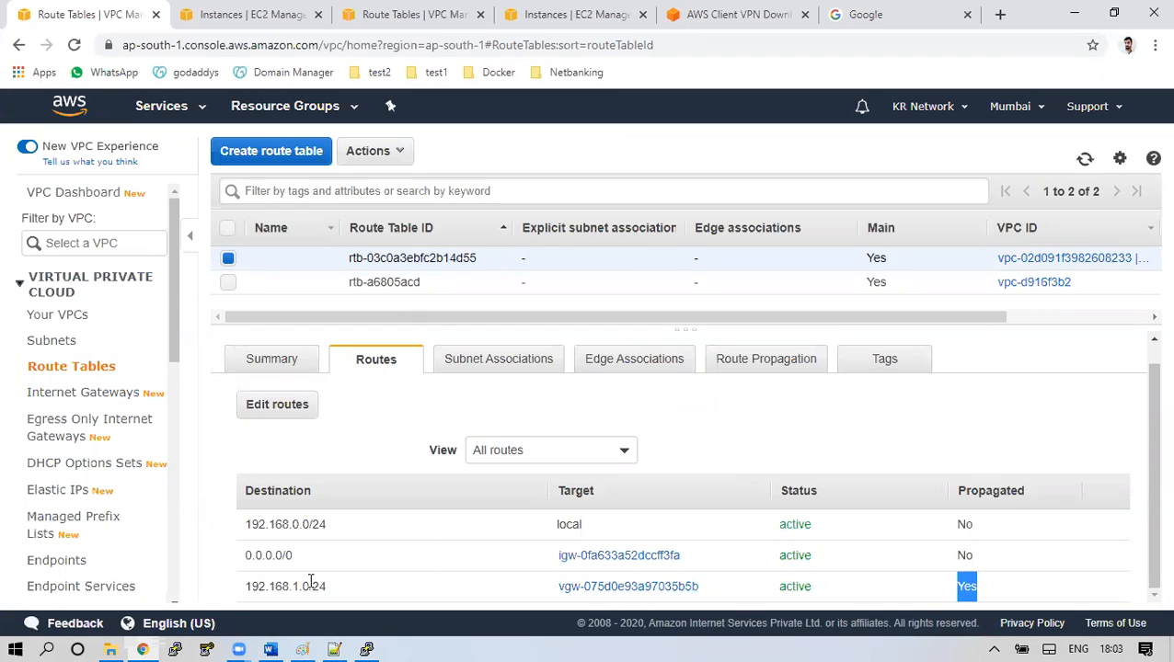
In the Mumbai region, start a launch with Amazon Linux 2 on t2.micro
click(247, 15)
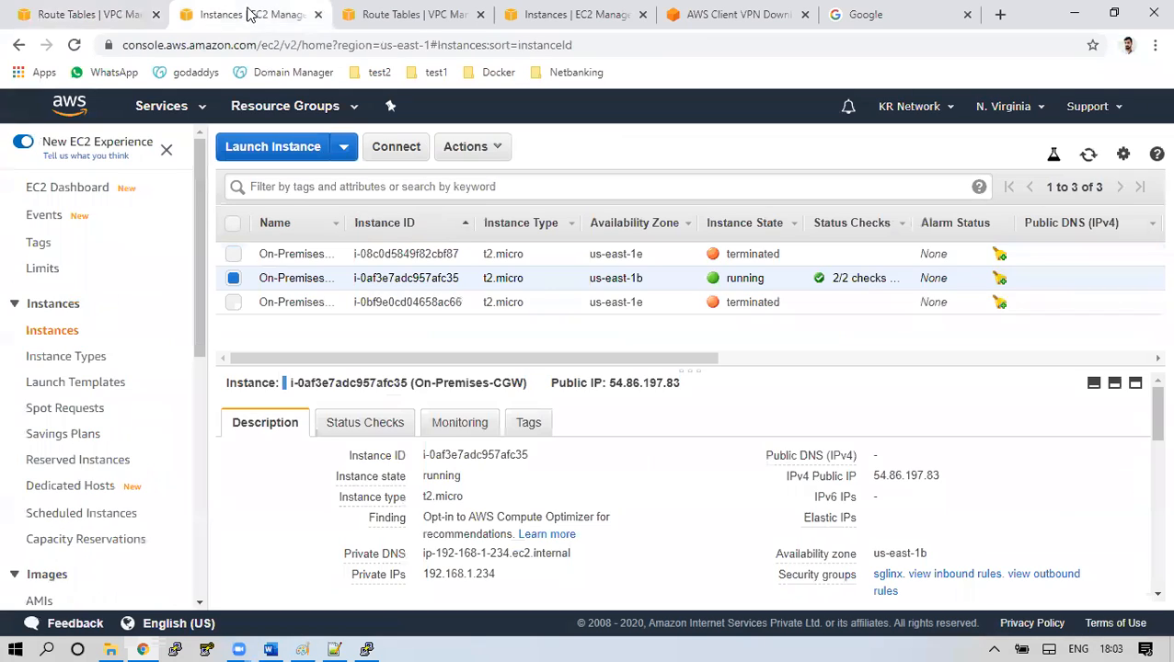
drag(387, 278, 743, 284)
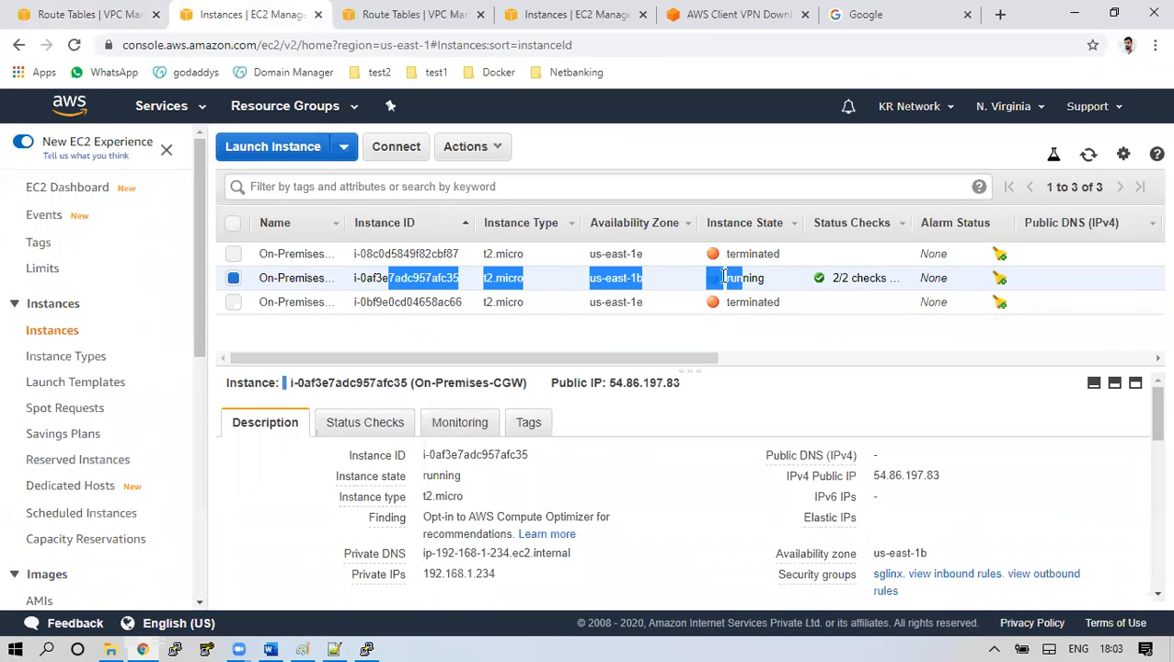
click(567, 14)
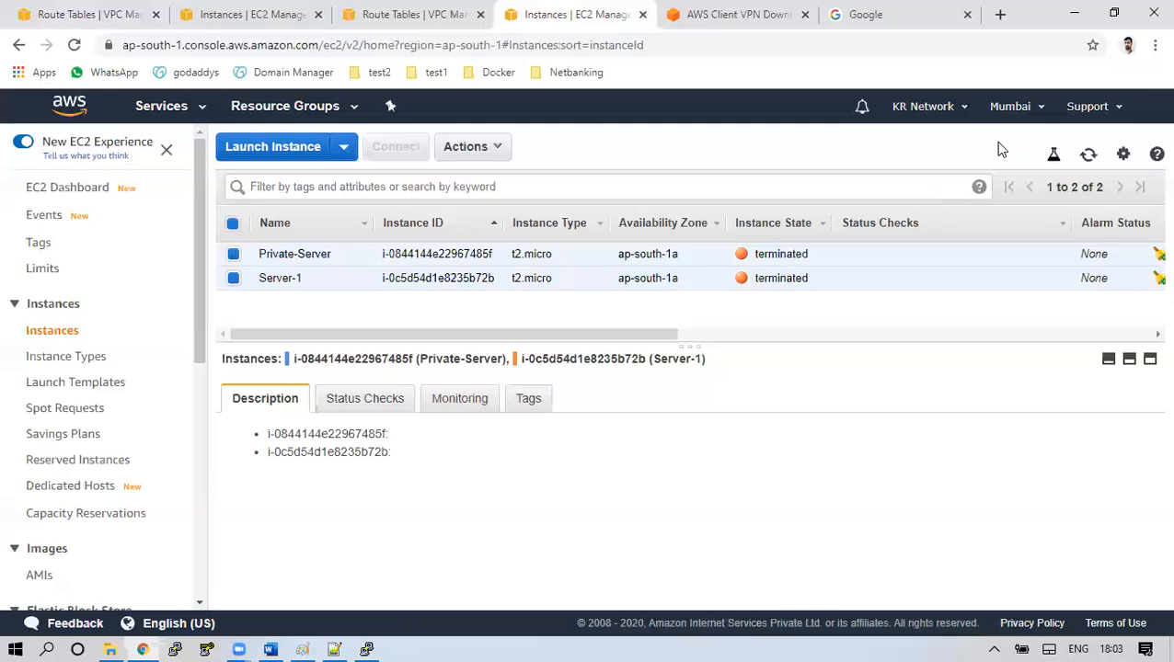
click(309, 147)
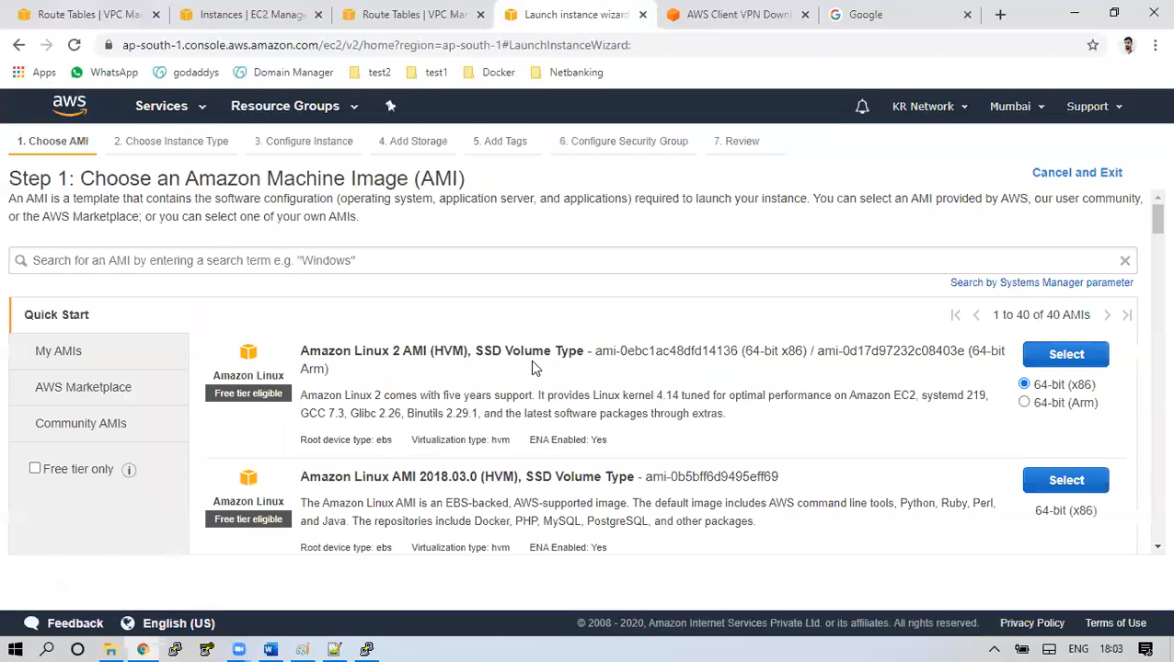
click(1063, 359)
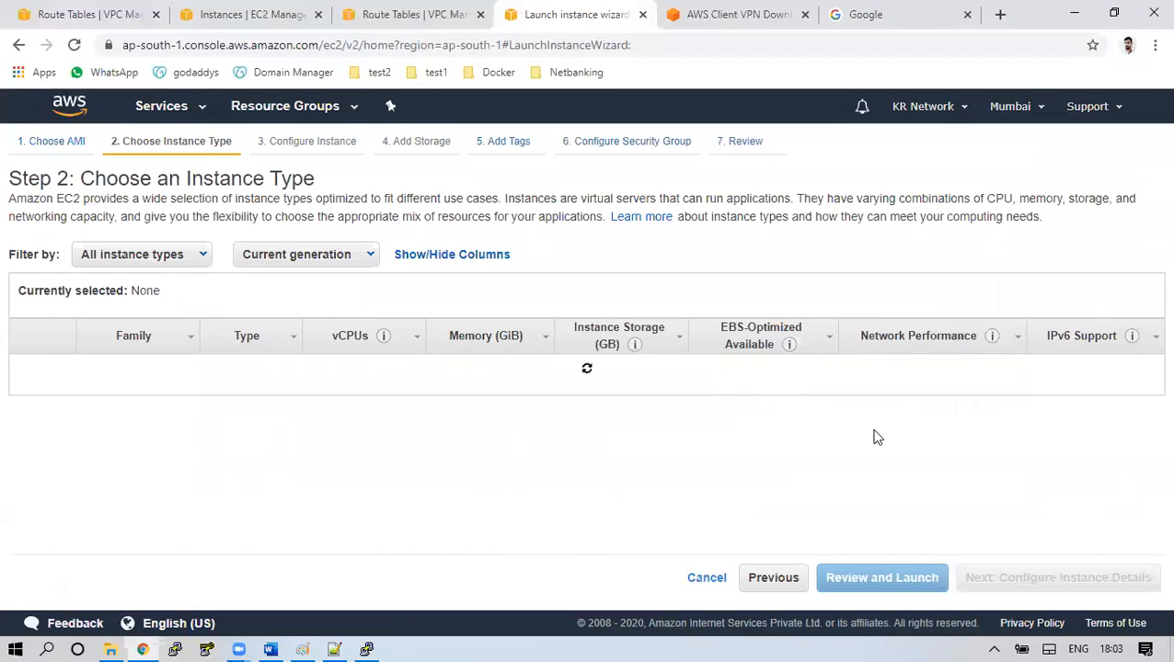
click(1053, 579)
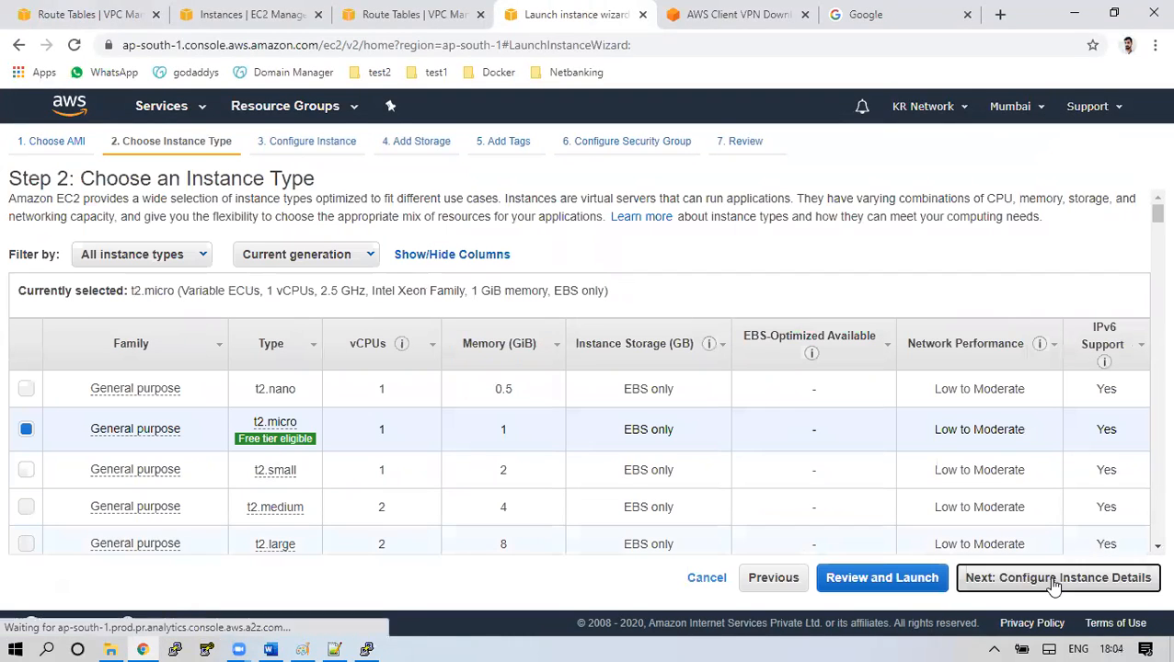
Place the instance in the Prod-Net VPC with public IP assignment disabled
click(434, 334)
click(436, 358)
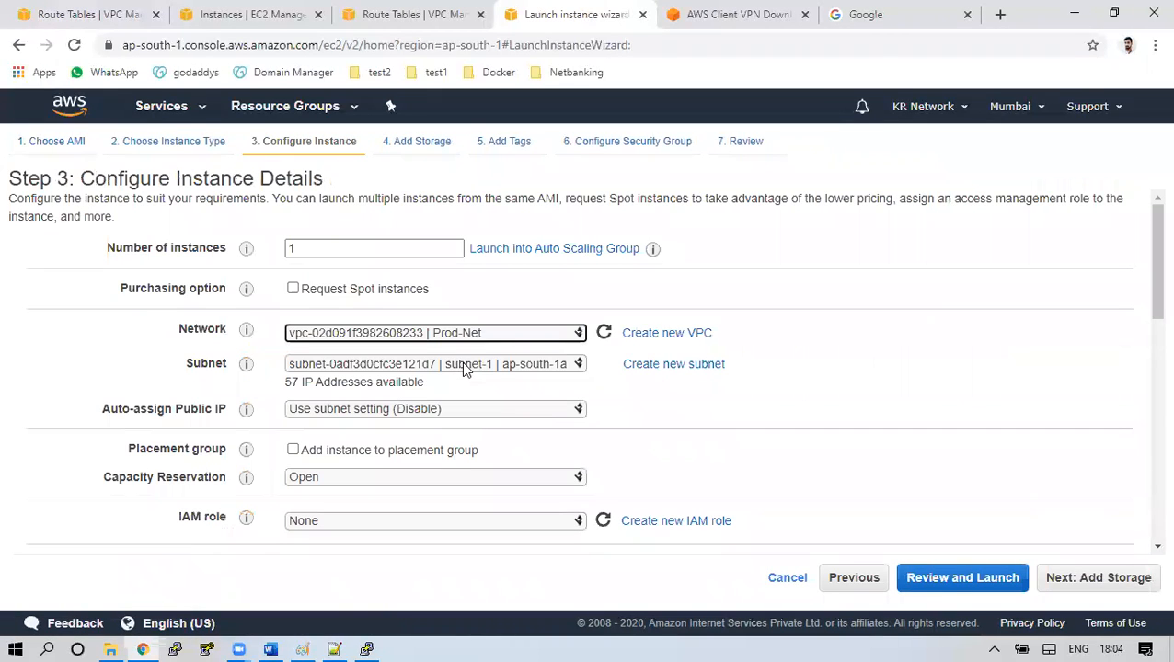
click(458, 410)
click(339, 467)
click(353, 412)
click(334, 478)
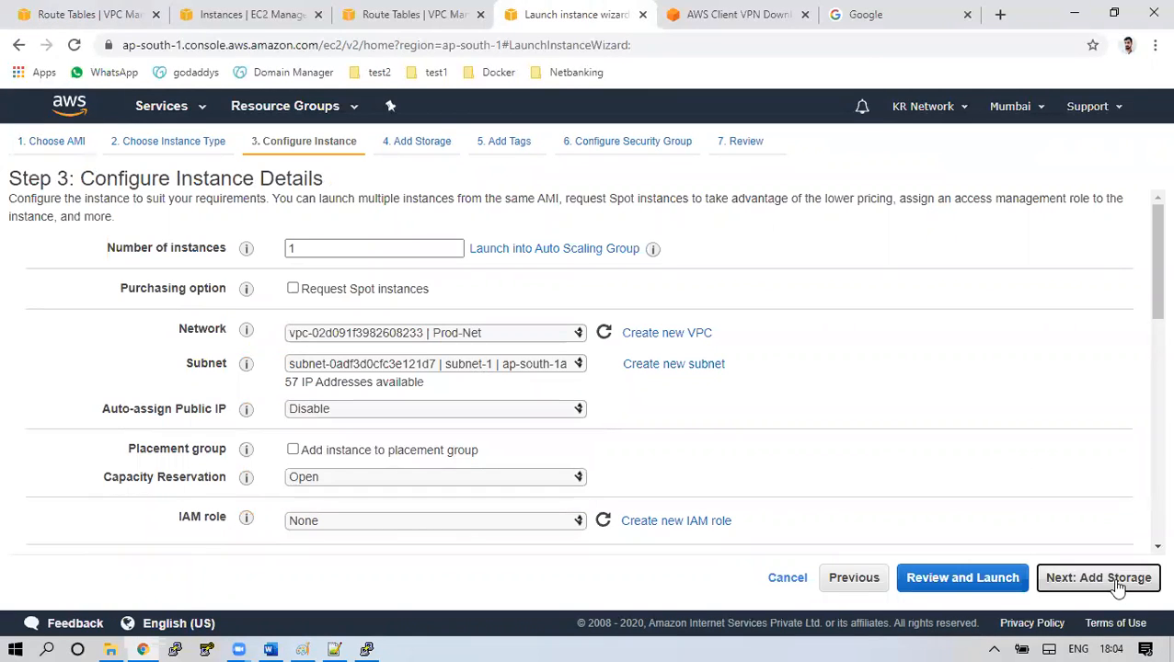
click(1108, 579)
Tag the instance with Name = Server-1
click(1081, 576)
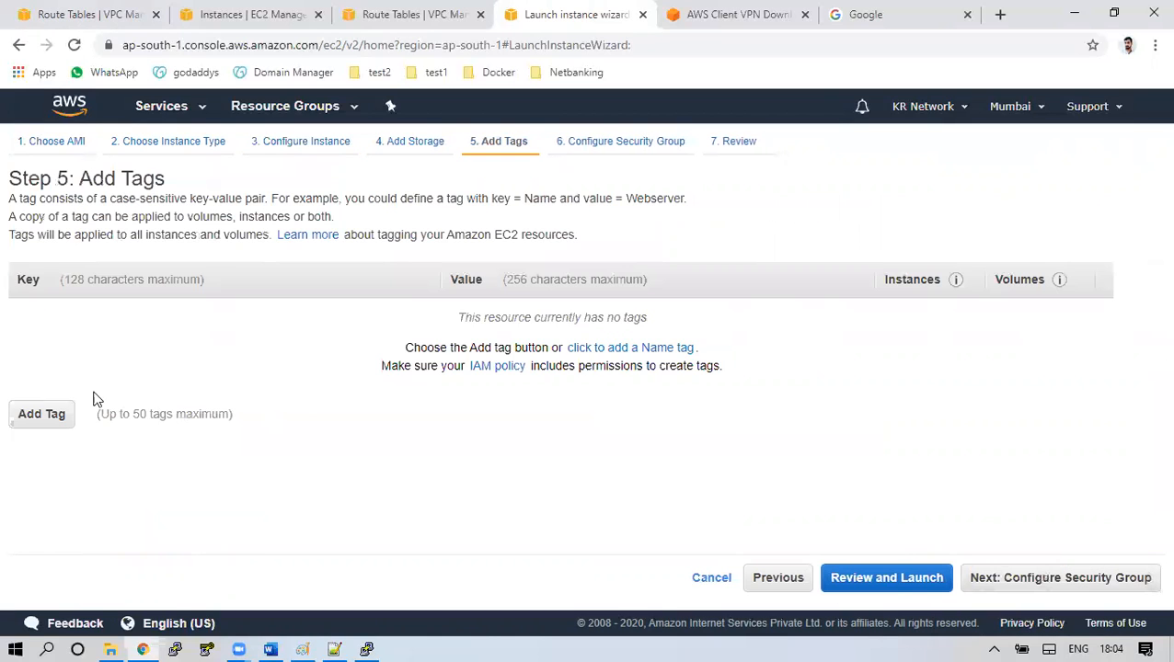
text(Name)
key(Tab)
text(Server)
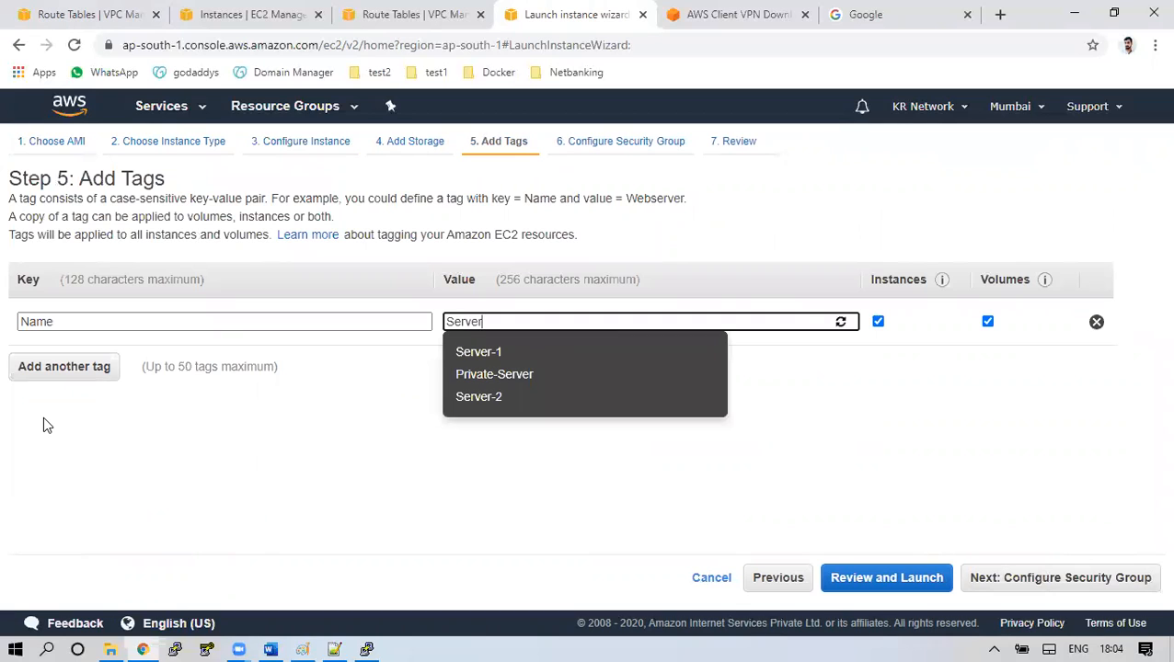
text(-1)
click(395, 412)
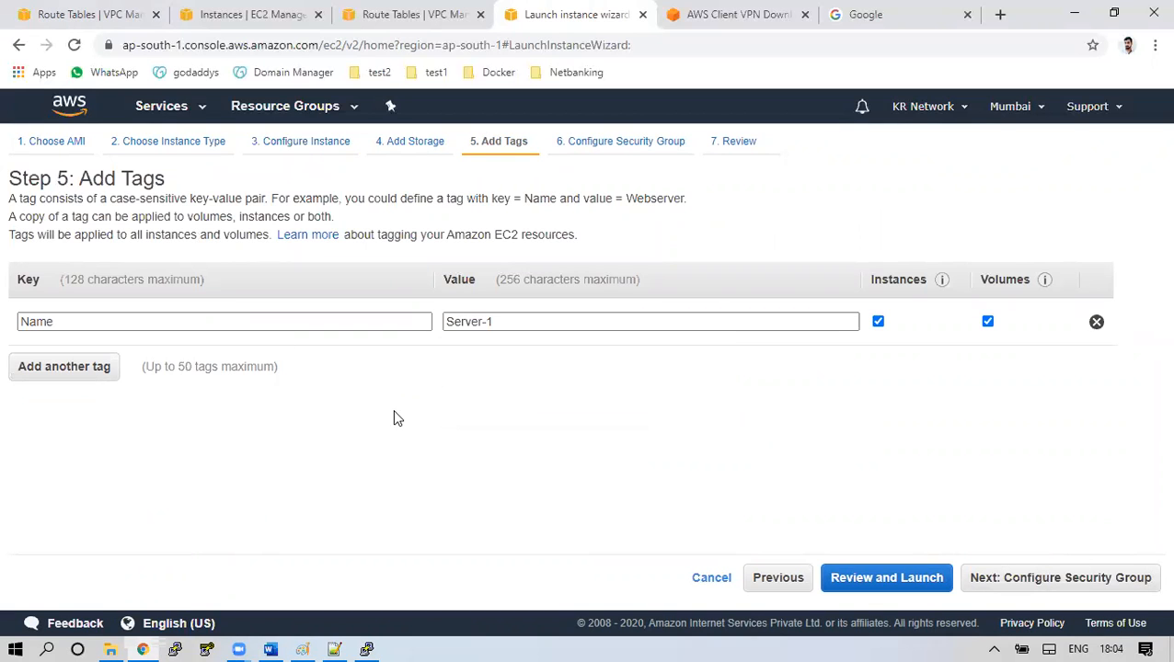
Assign the default security group and launch with the Mumbai-key key pair
click(1058, 582)
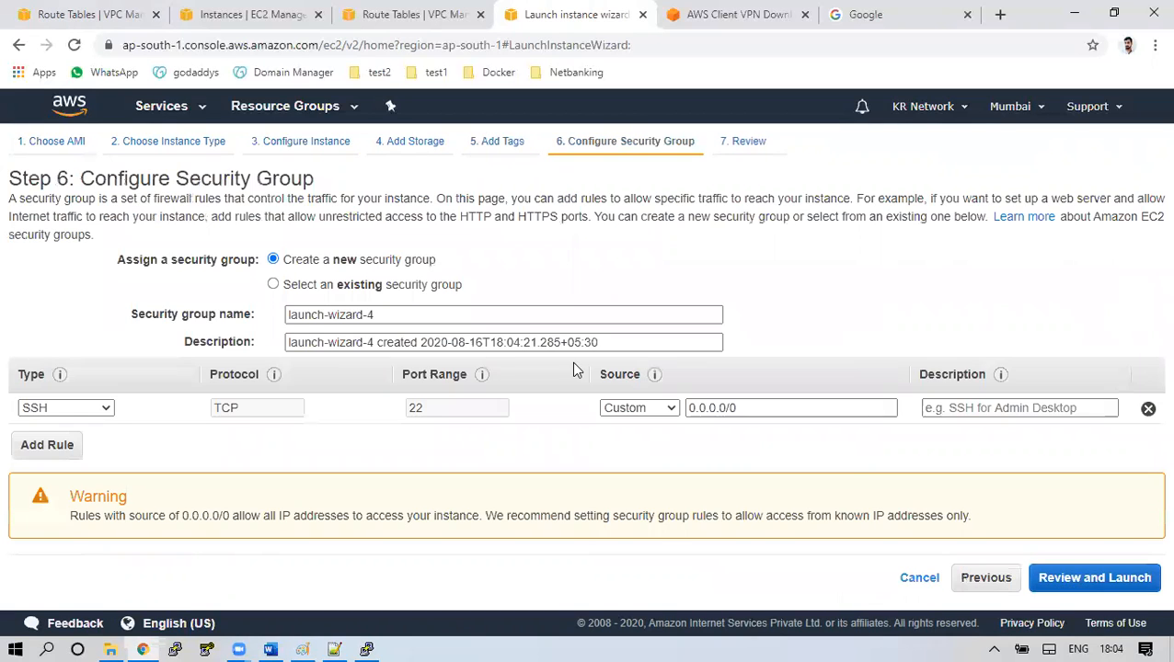
click(387, 290)
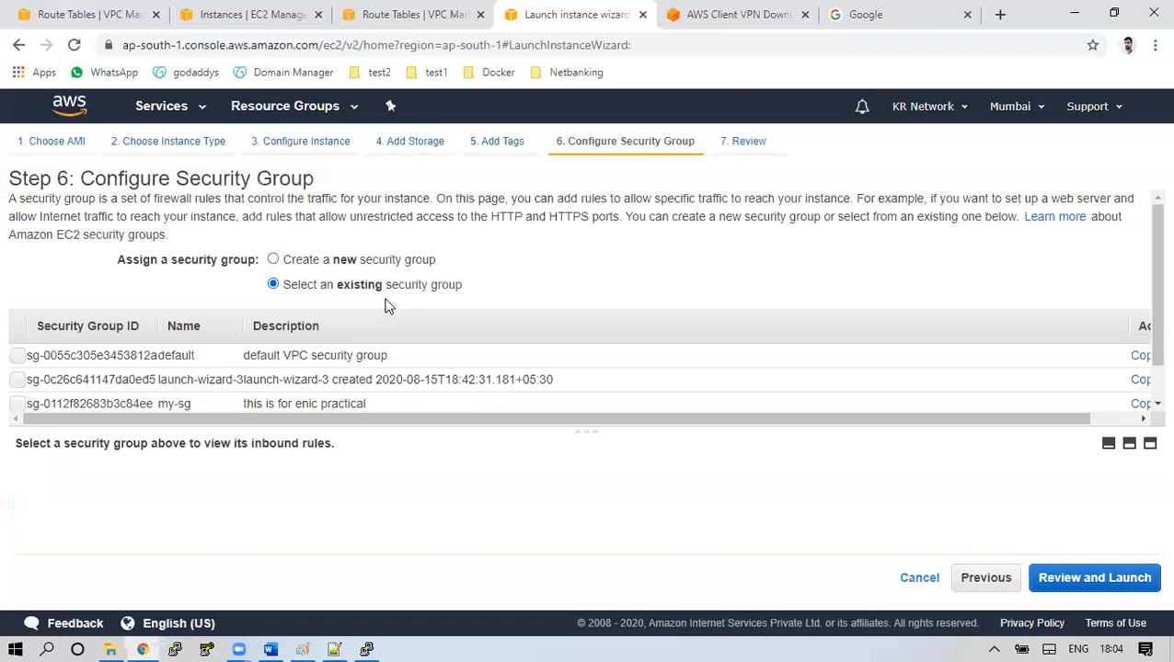
click(343, 355)
click(1124, 589)
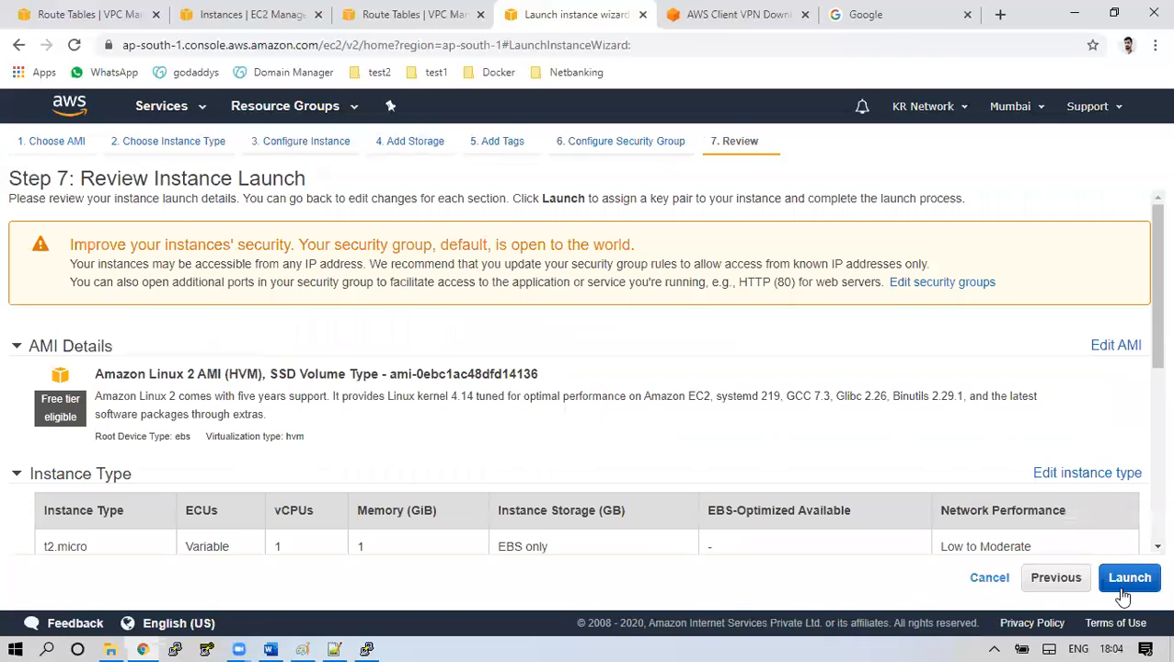
click(1123, 589)
click(342, 453)
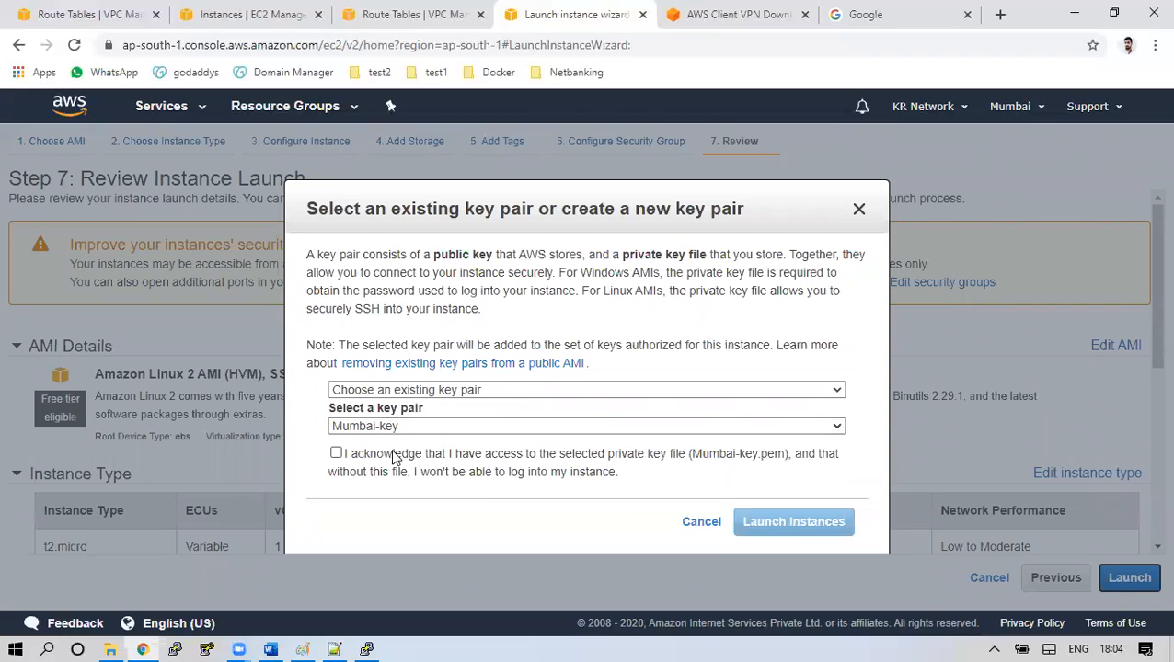
click(818, 521)
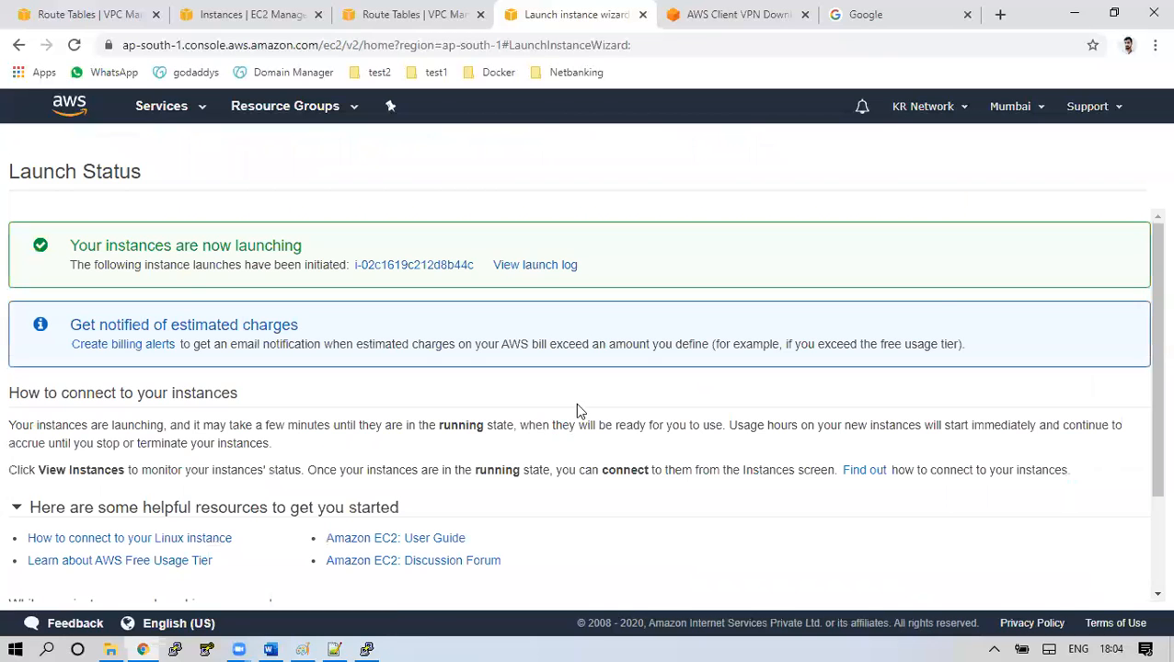
Go to the instances list and show Server-1's details
scroll(1147, 564, down, 3)
click(1102, 587)
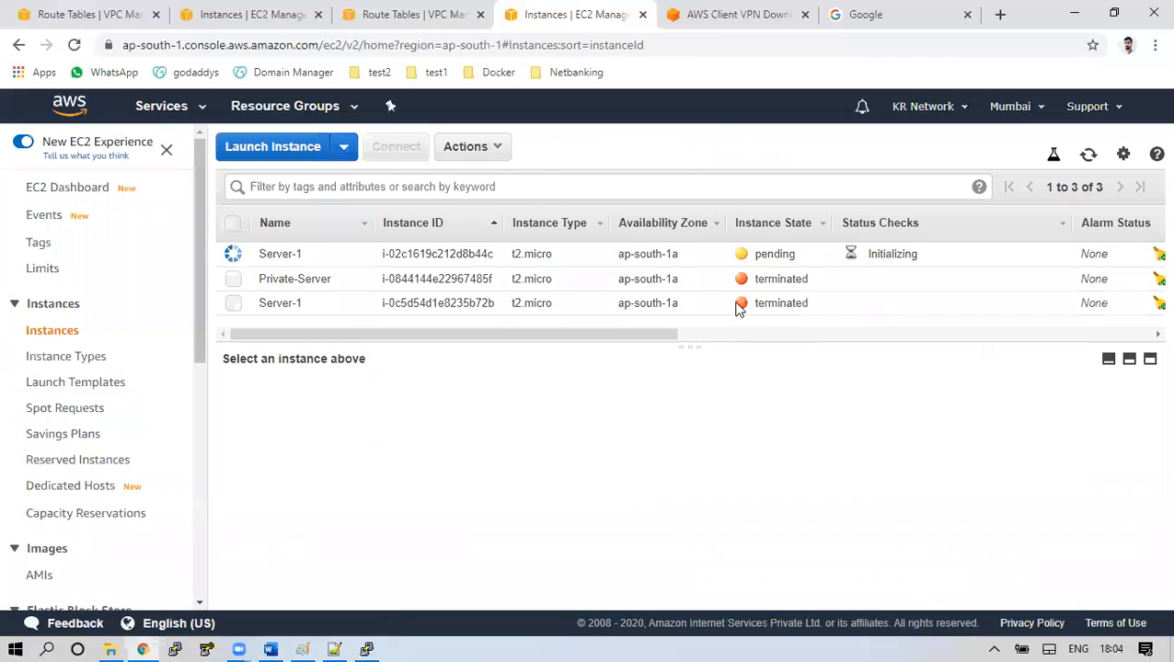
click(670, 255)
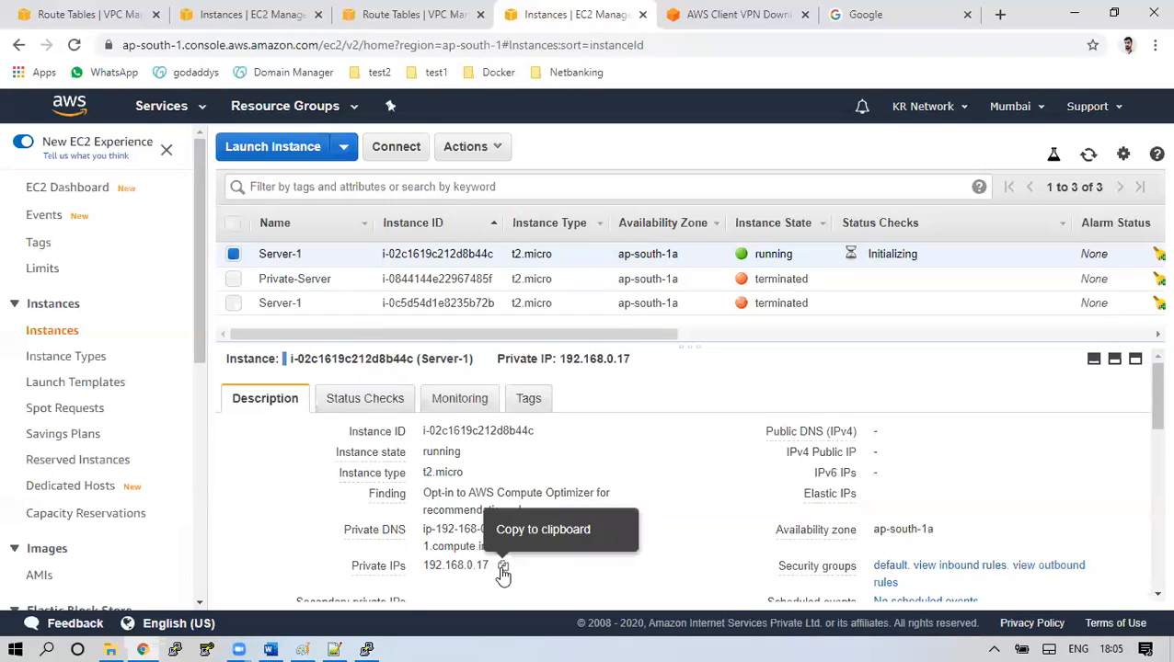
Copy Server-1's private IP 192.168.0.17 from the Description tab
click(503, 567)
Ping 192.168.0.17 from the on-prem terminal and stop after four replies with 0% loss
click(368, 647)
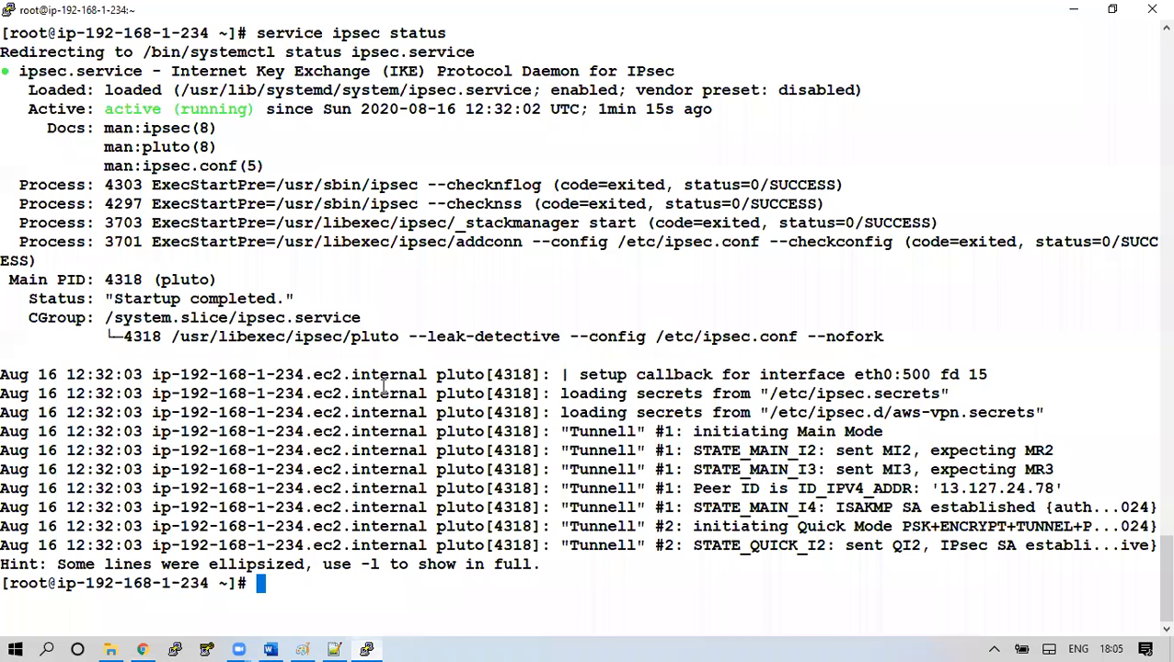
key(ctrl+l)
text(ping)
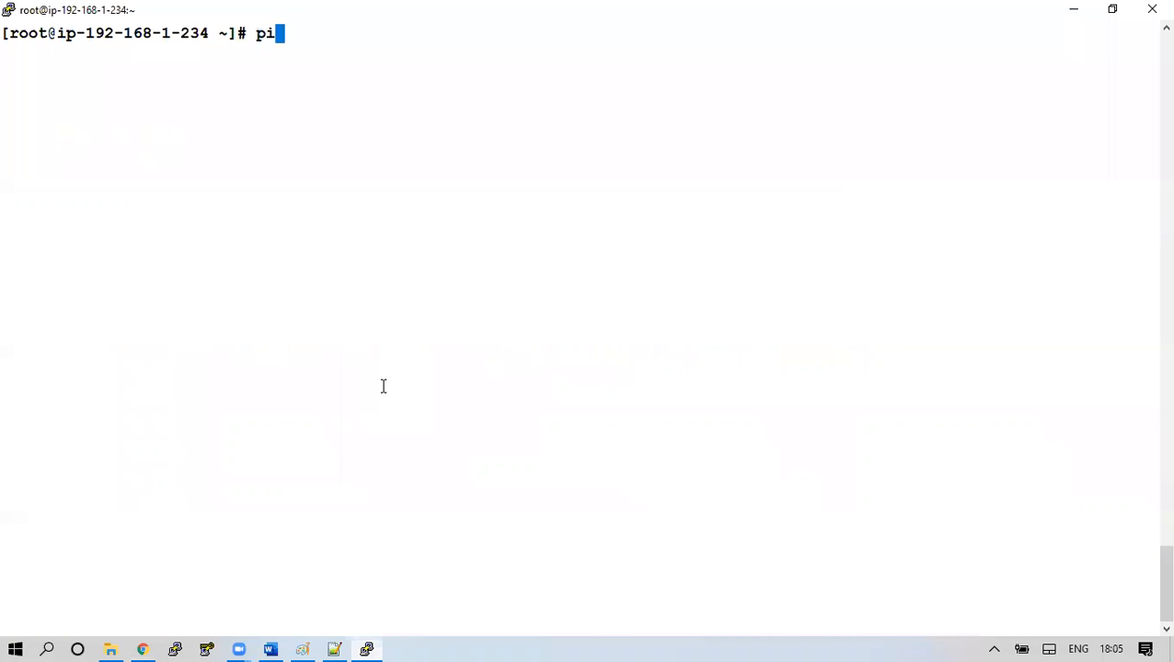
right_click(544, 362)
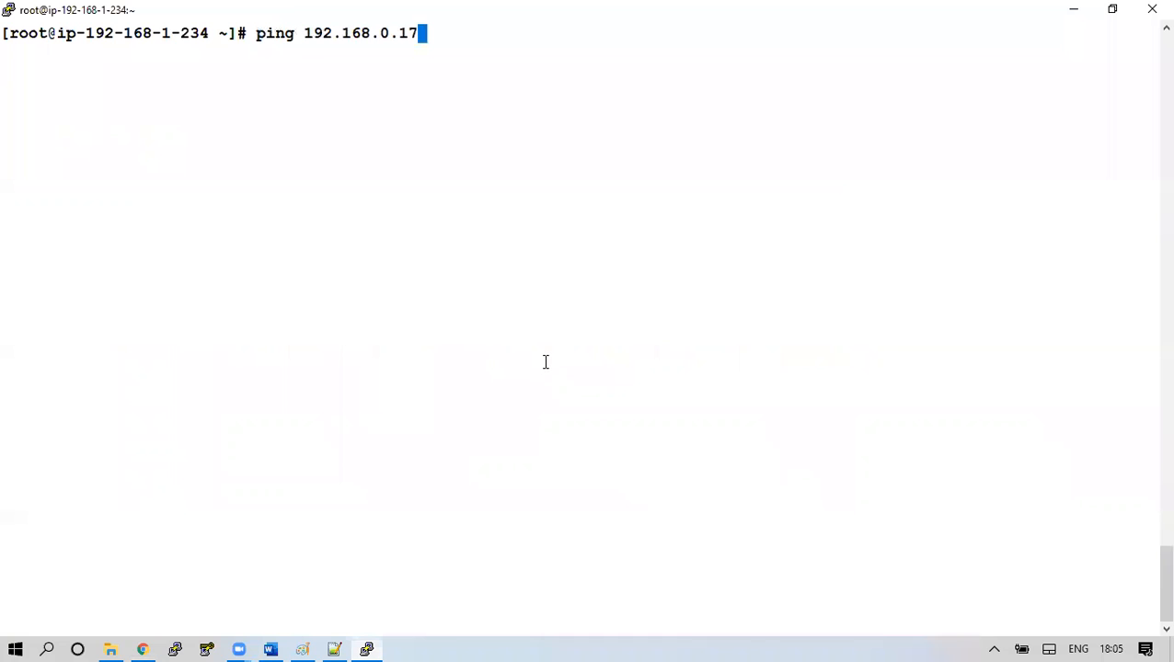
key(Return)
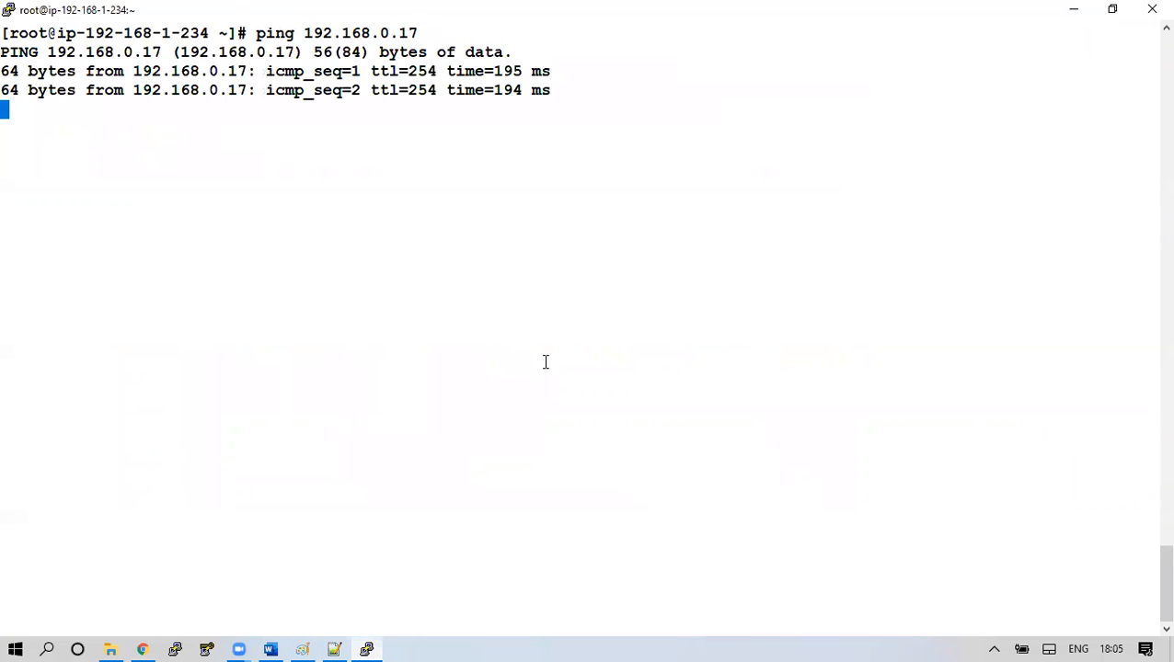
key(ctrl+c)
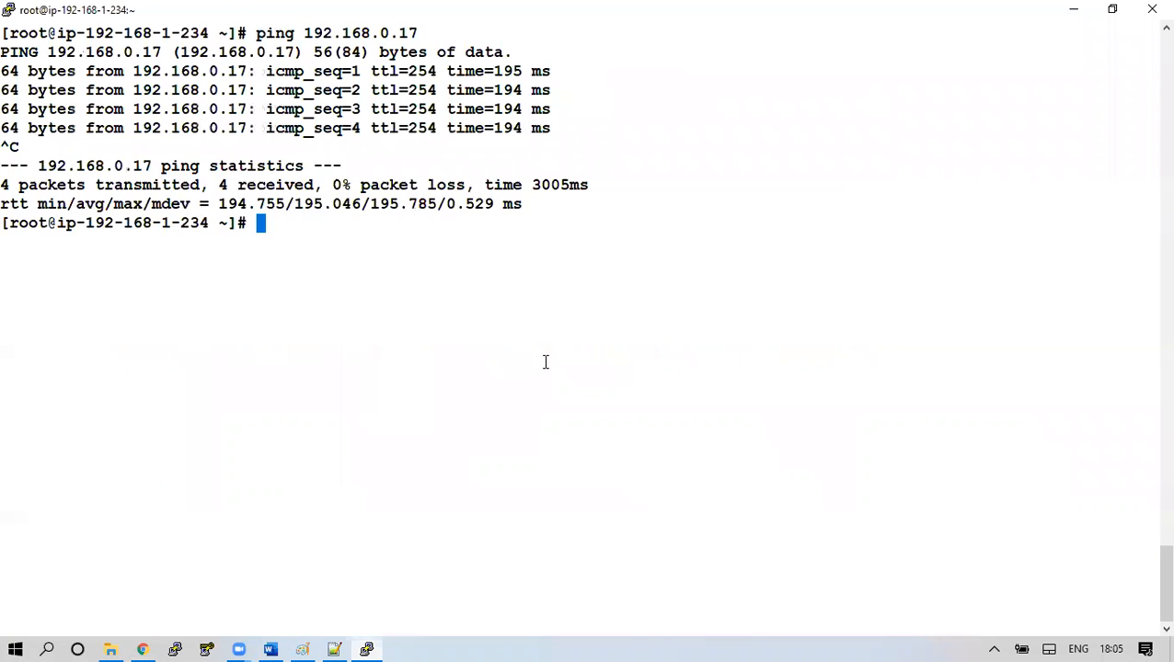
key(Return)
key(Return)
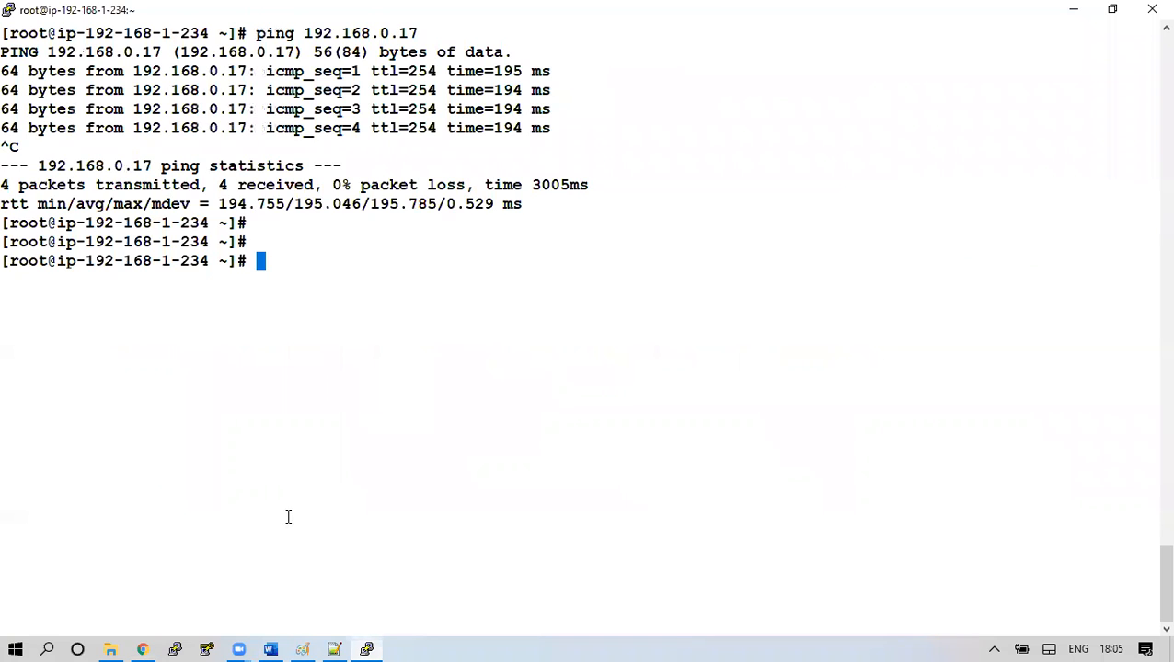
Return to the Mumbai instances list and enlarge the table above Server-1's details
click(144, 647)
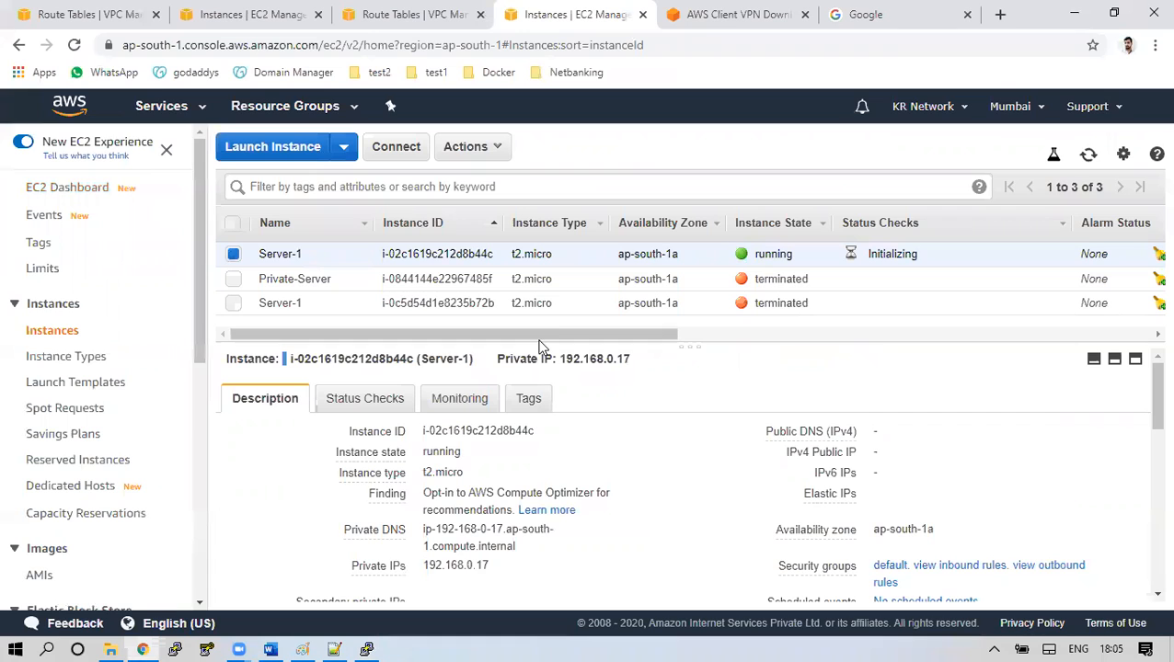
drag(639, 344, 645, 384)
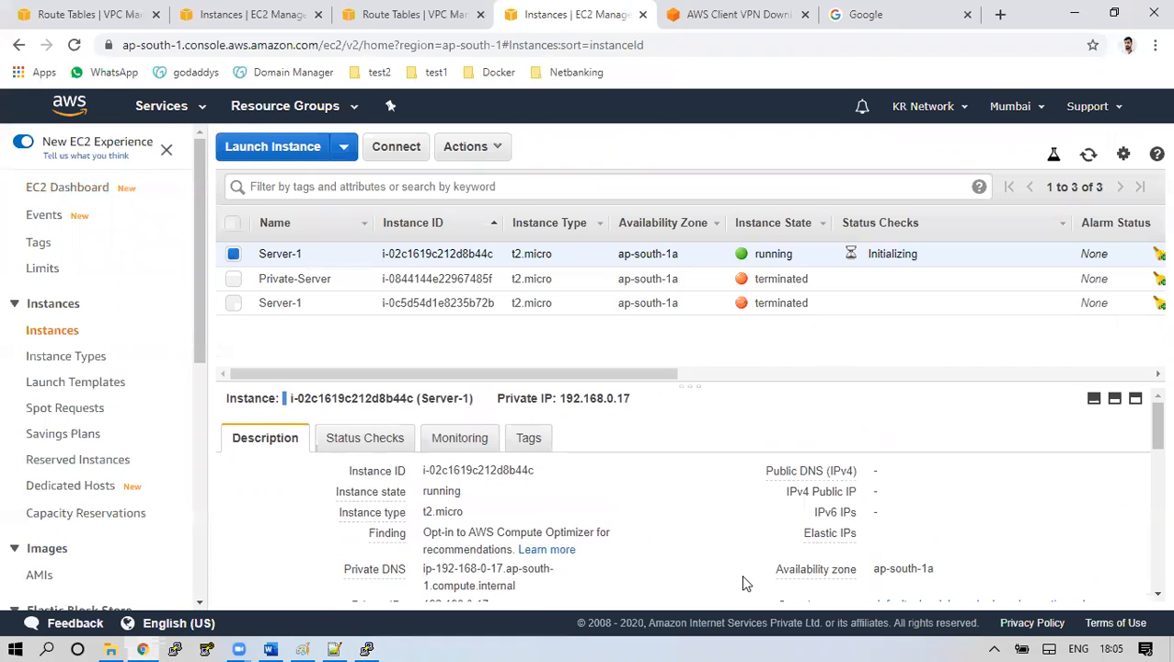